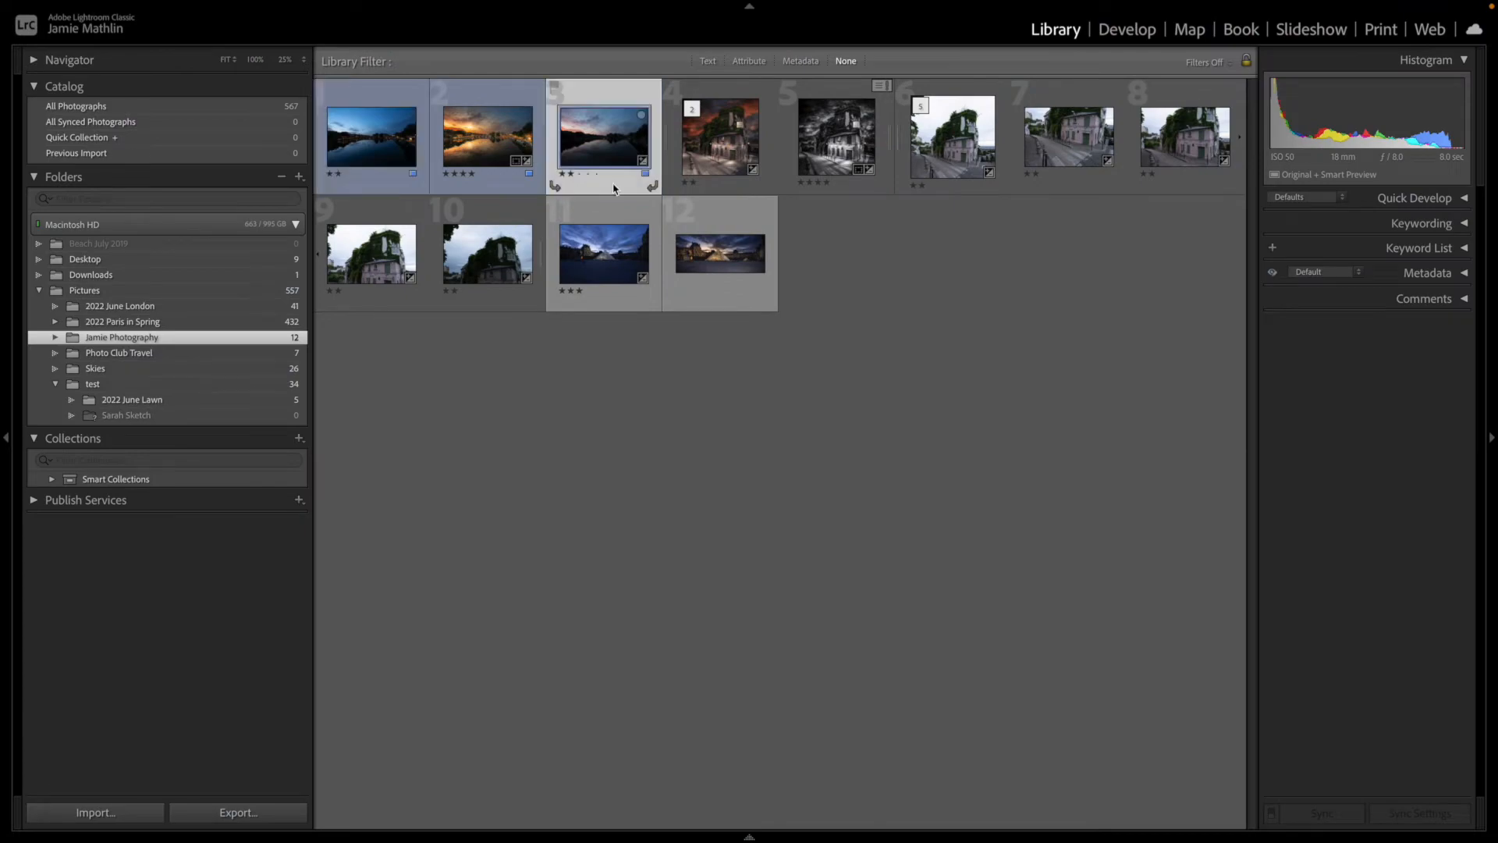
Step: View the third and second River Seine photos full screen to compare the unedited sunrise shot with the finished image
{"action": "key", "text": "f"}
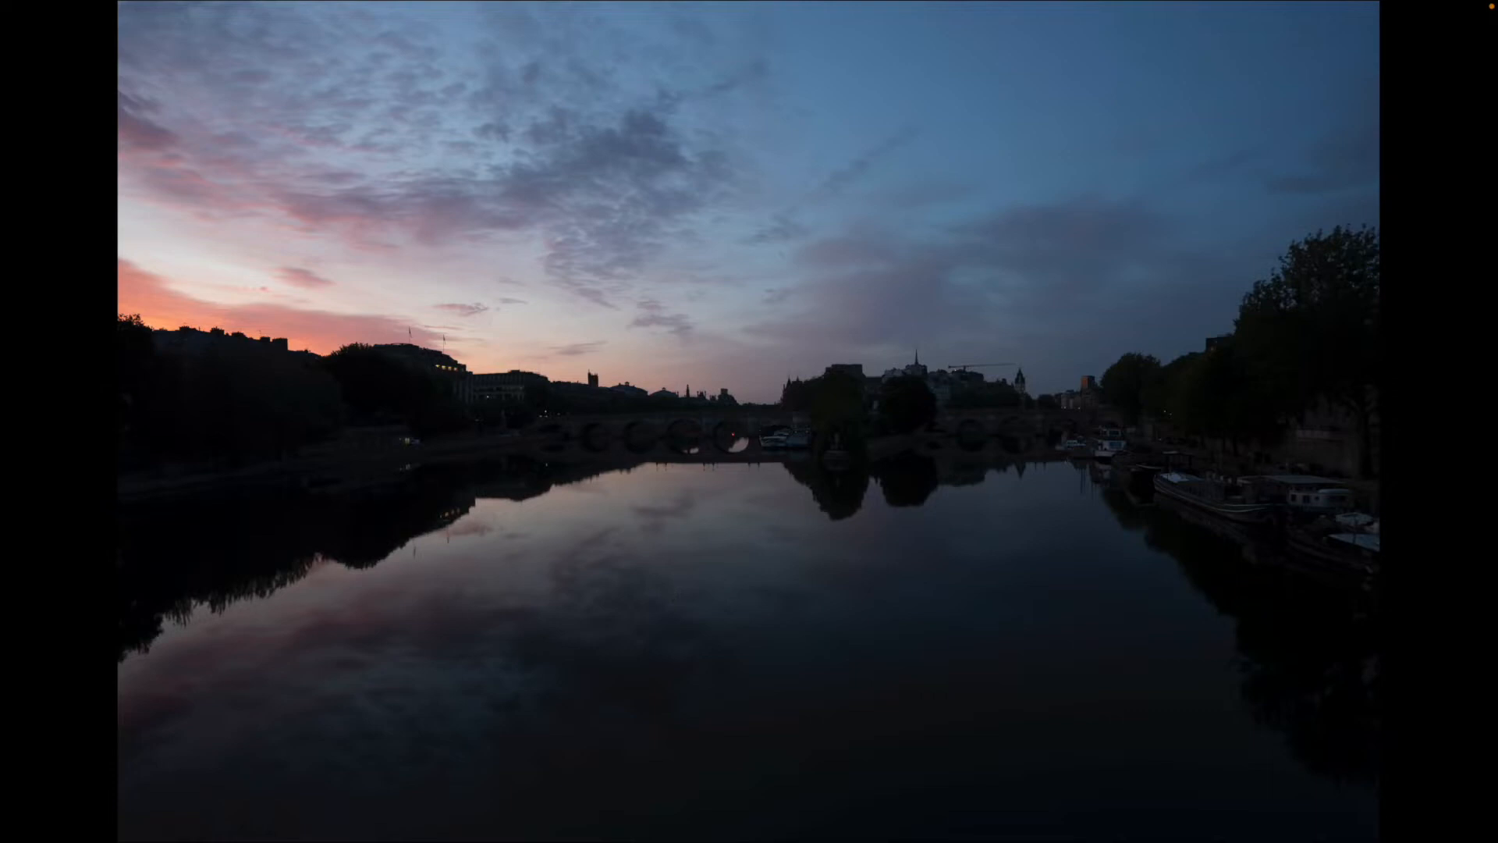
{"action": "key", "text": "Escape"}
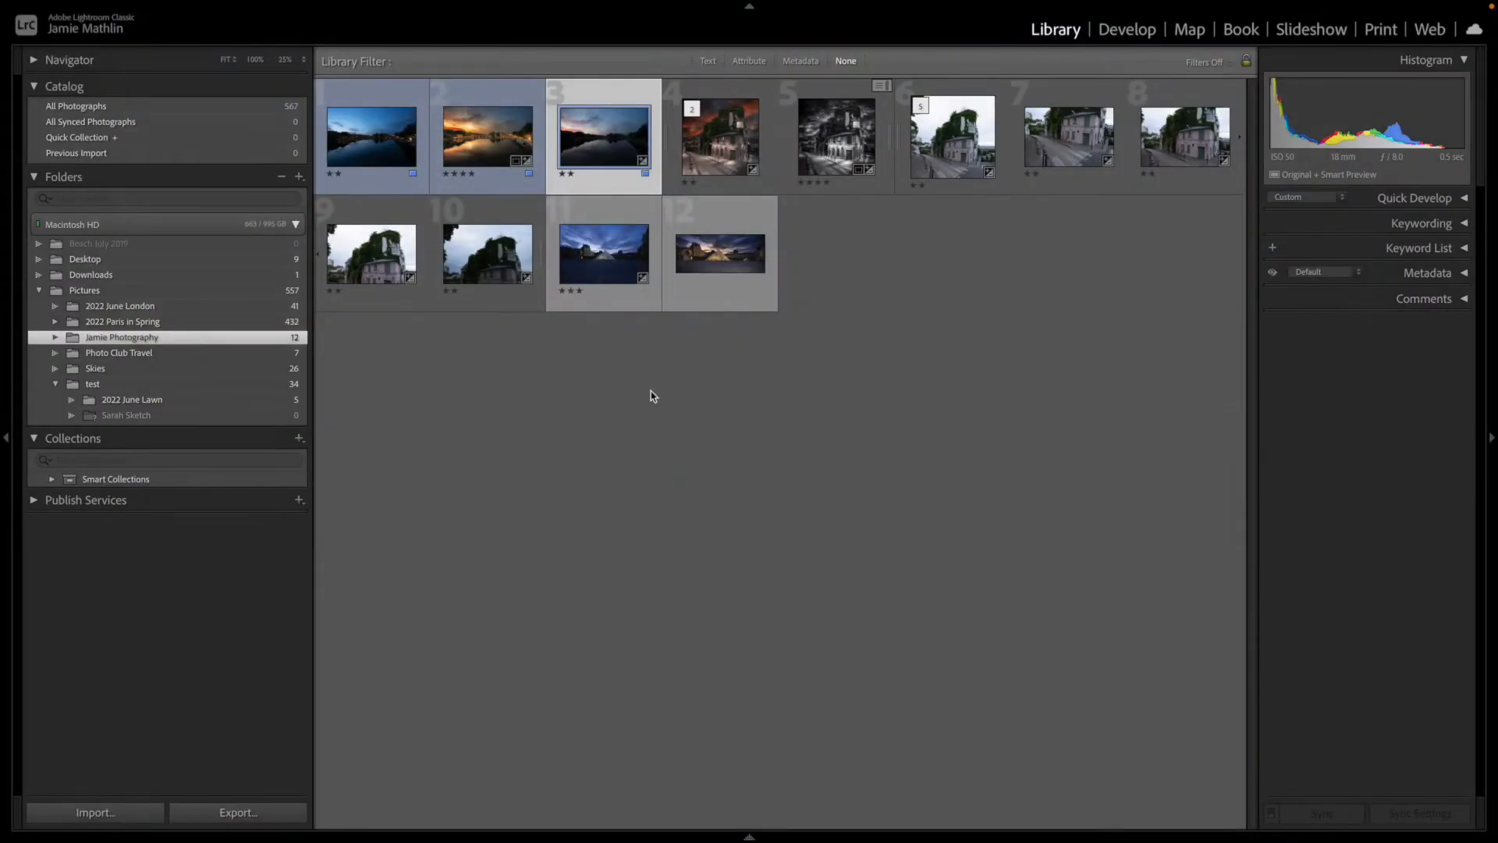
{"action": "left_click", "coordinate": [492, 151]}
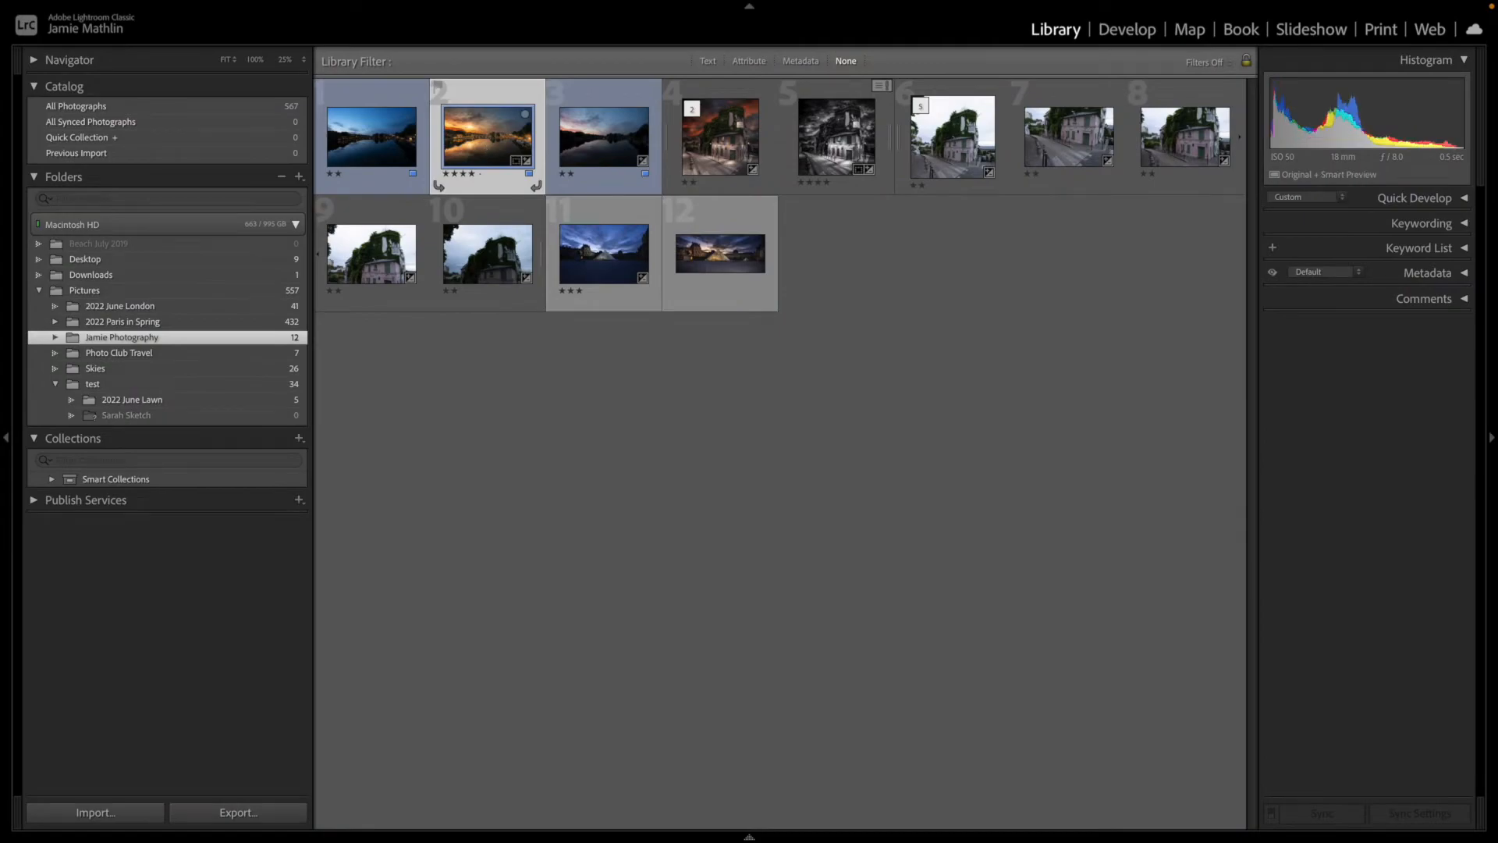
{"action": "key", "text": "f"}
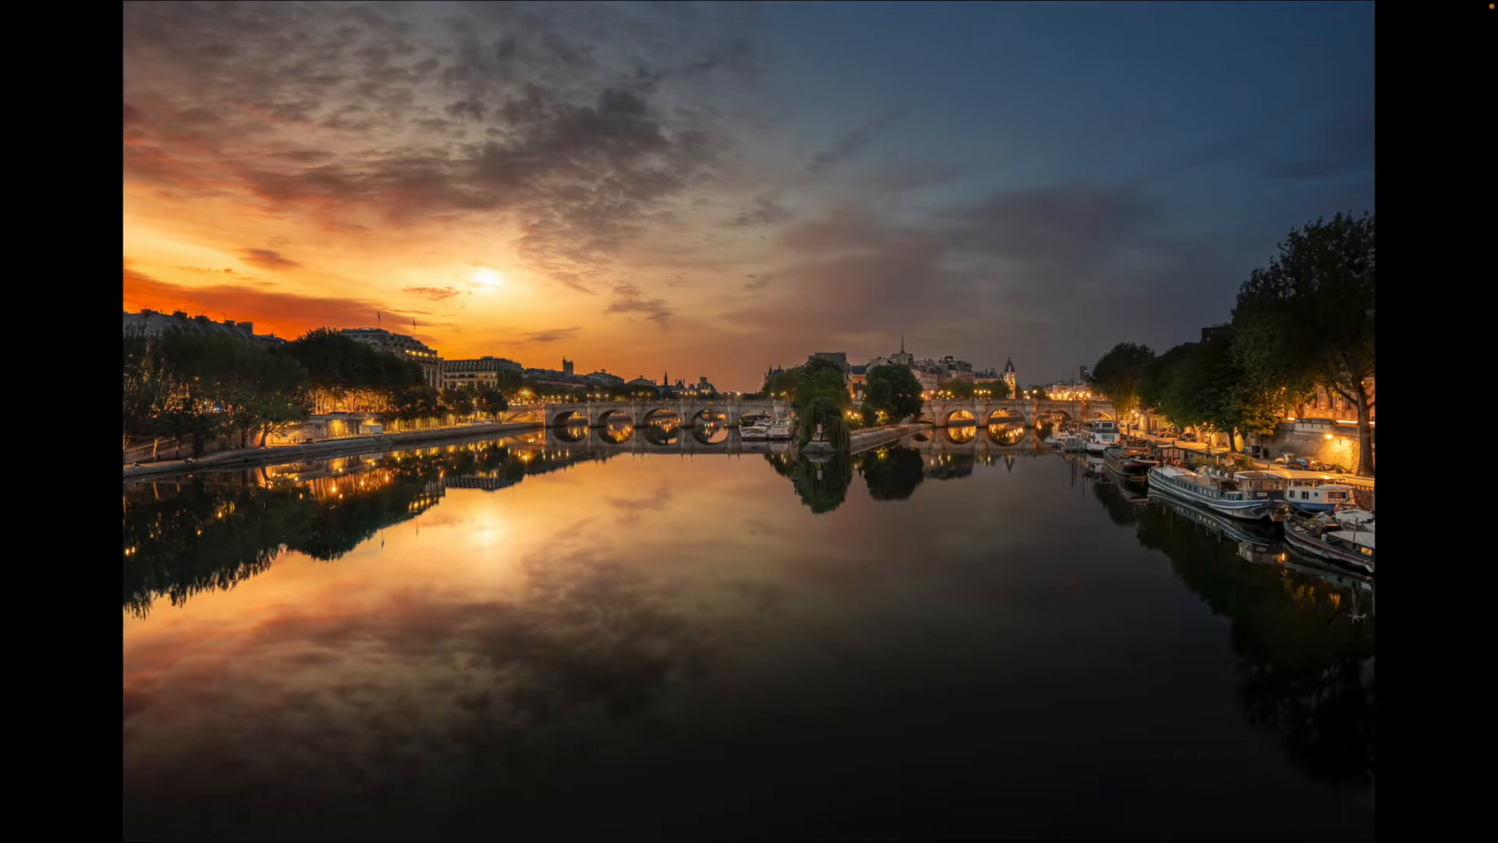
{"action": "key", "text": "Escape"}
Step: Open the first River Seine photo in the Develop module and switch its info overlay to the exposure and lens details
{"action": "left_click", "coordinate": [398, 185]}
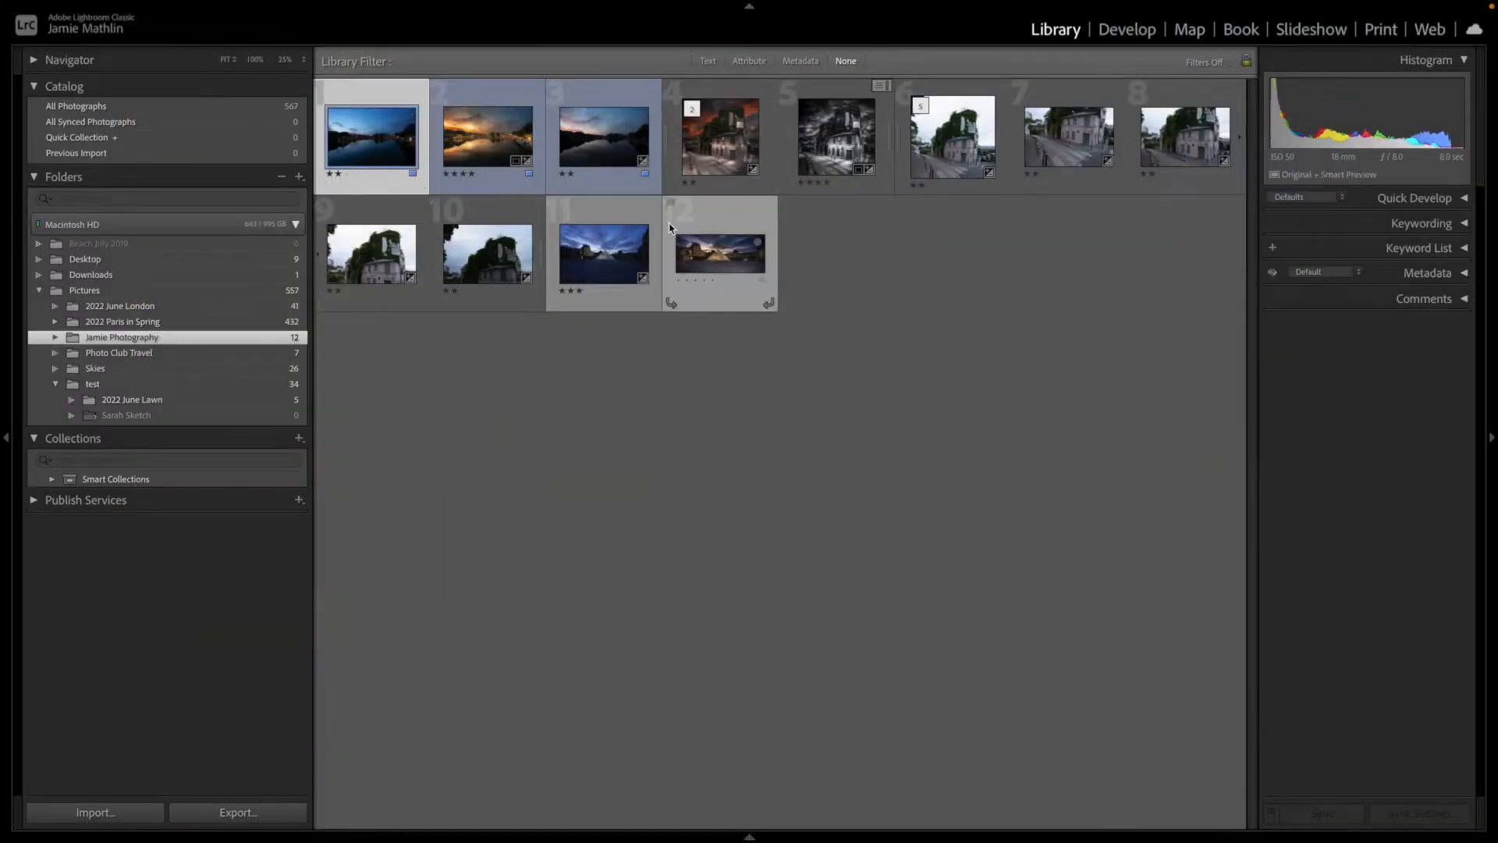
{"action": "left_click", "coordinate": [1124, 37]}
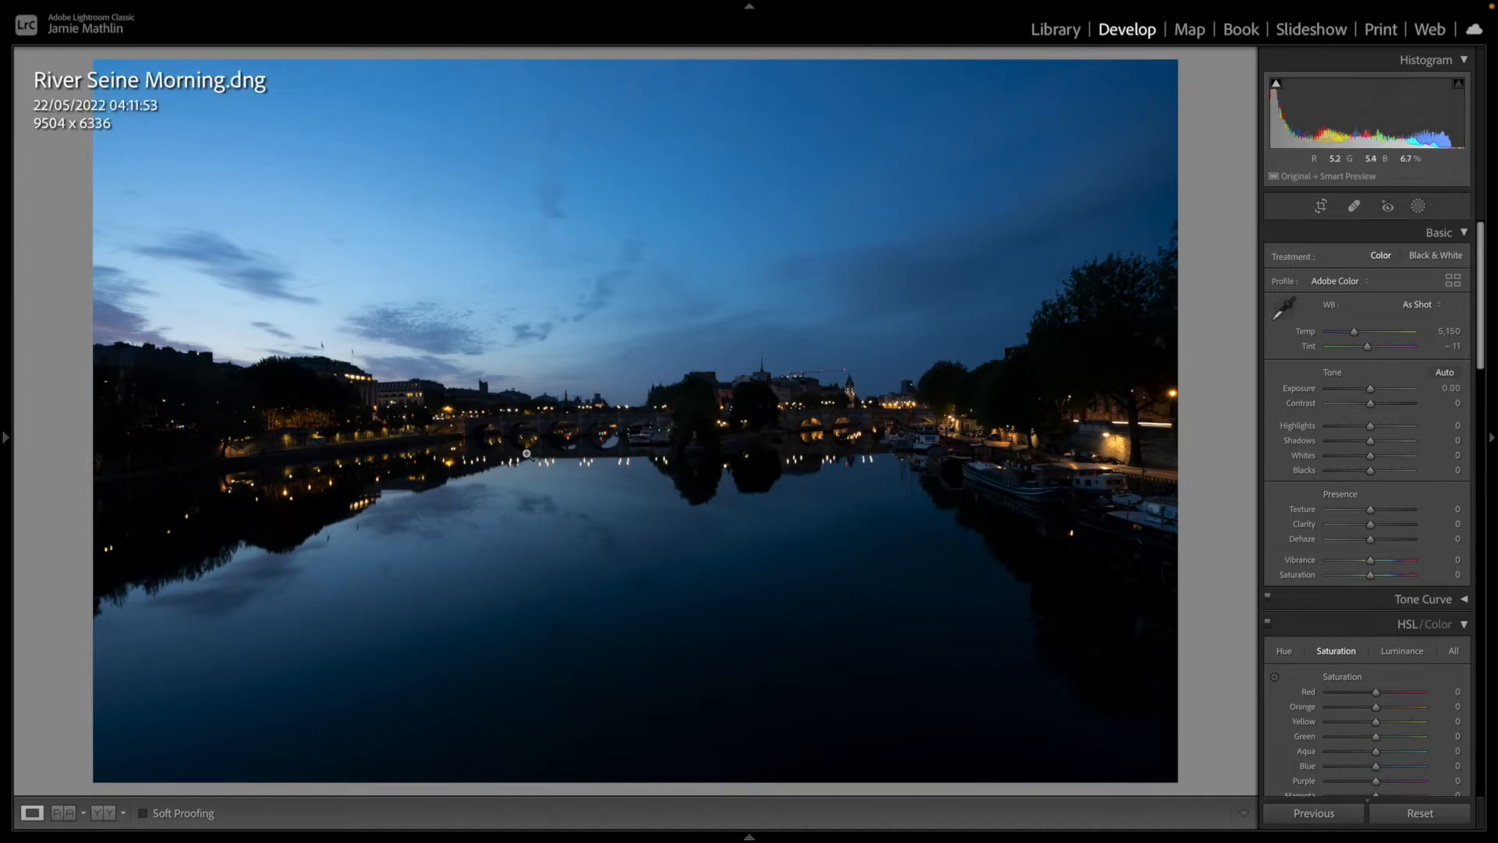
{"action": "key", "text": "i"}
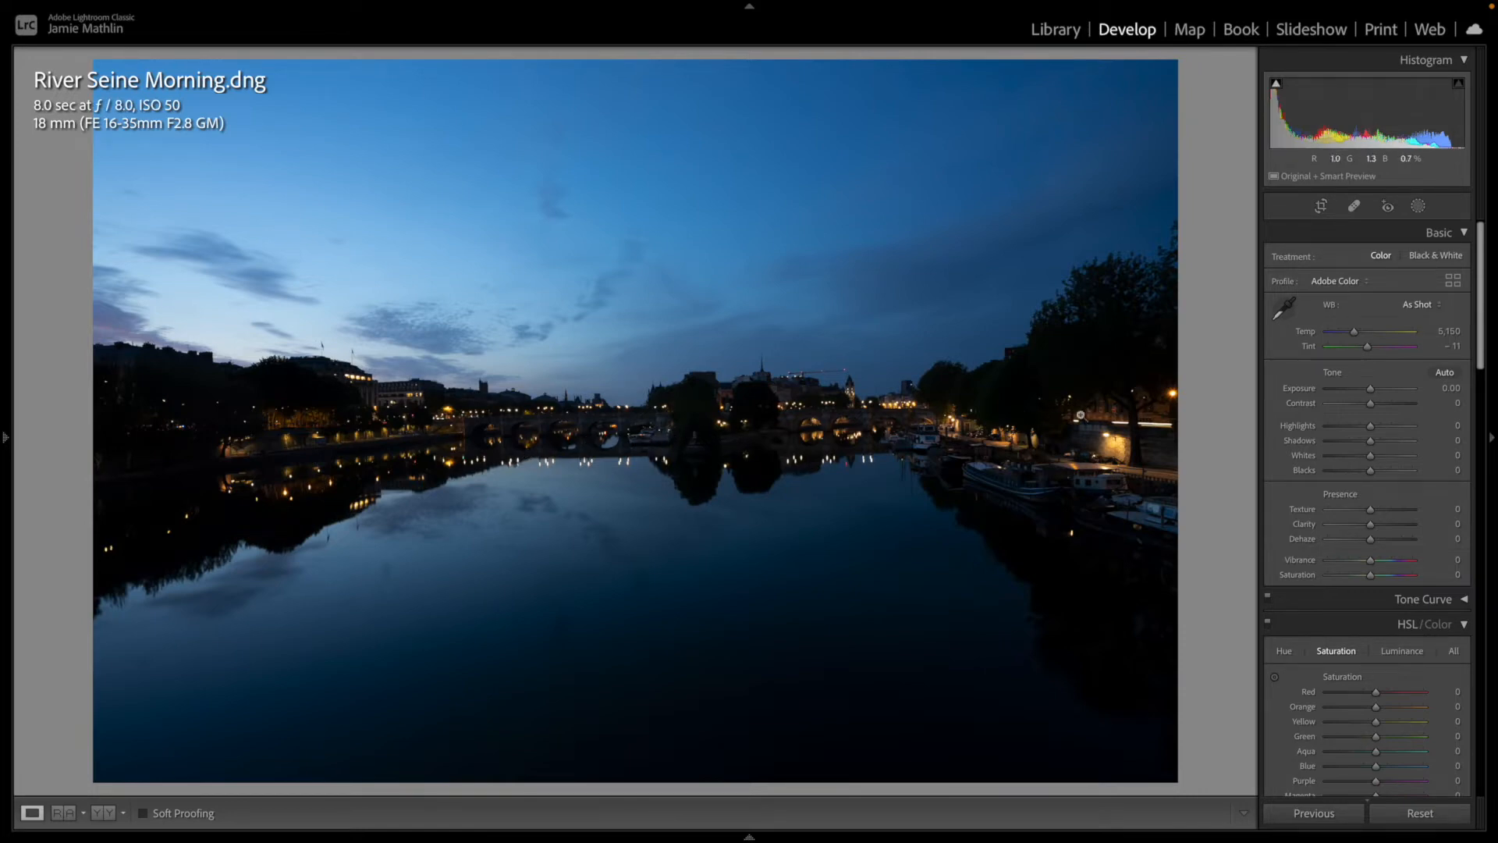
Step: Set the photo's highlights to -50, shadows to +99, temperature to 9,329 and vibrance to +28
{"action": "mouse_move", "coordinate": [1359, 442]}
{"action": "left_mouse_down"}
{"action": "mouse_move", "coordinate": [1415, 442]}
{"action": "mouse_move", "coordinate": [1349, 432]}
{"action": "left_mouse_up"}
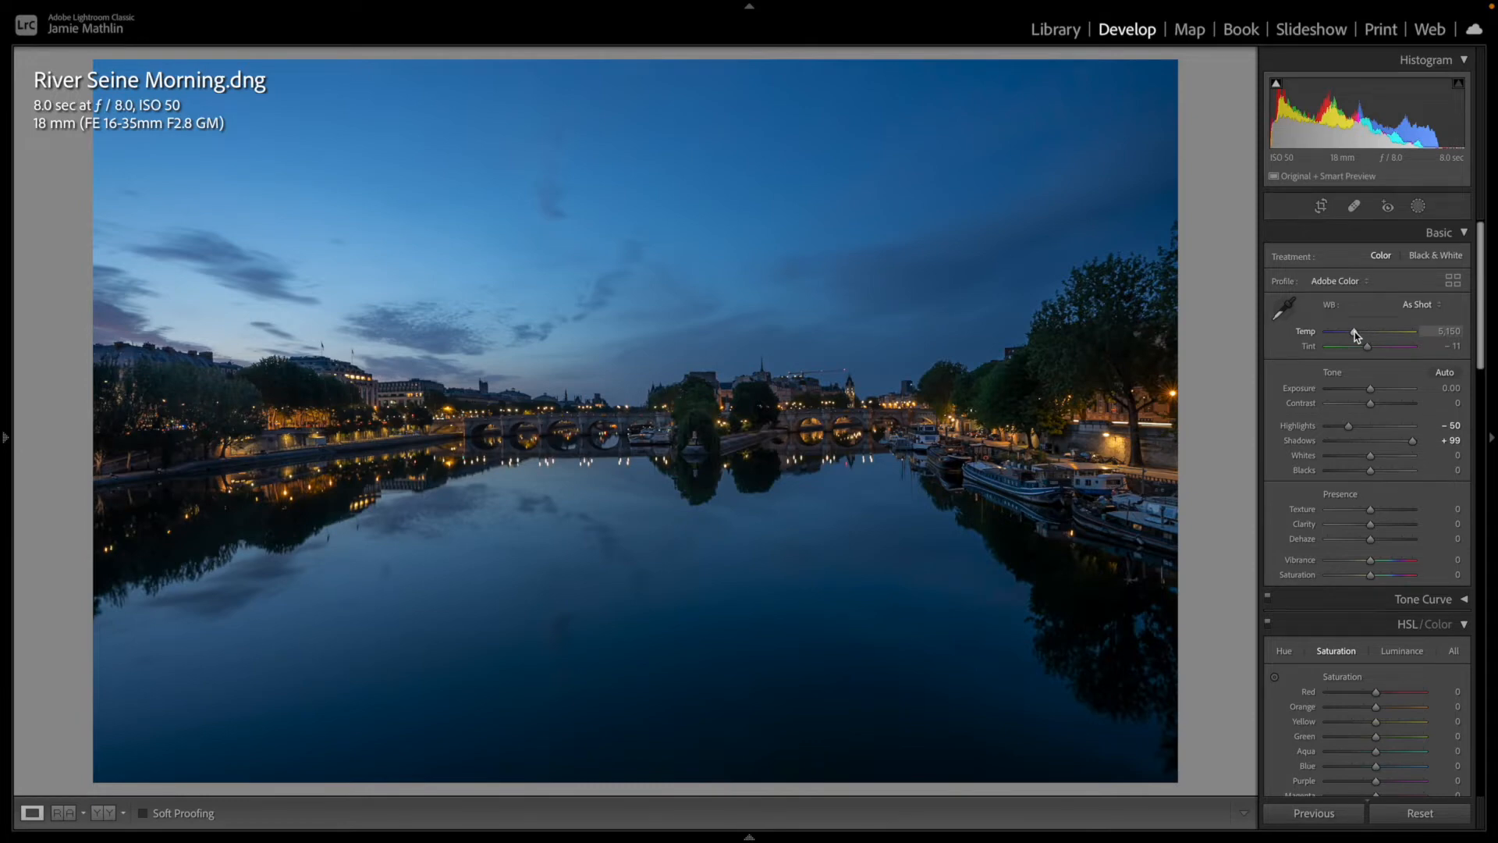
{"action": "left_click_drag", "start_coordinate": [1356, 336], "coordinate": [1384, 337]}
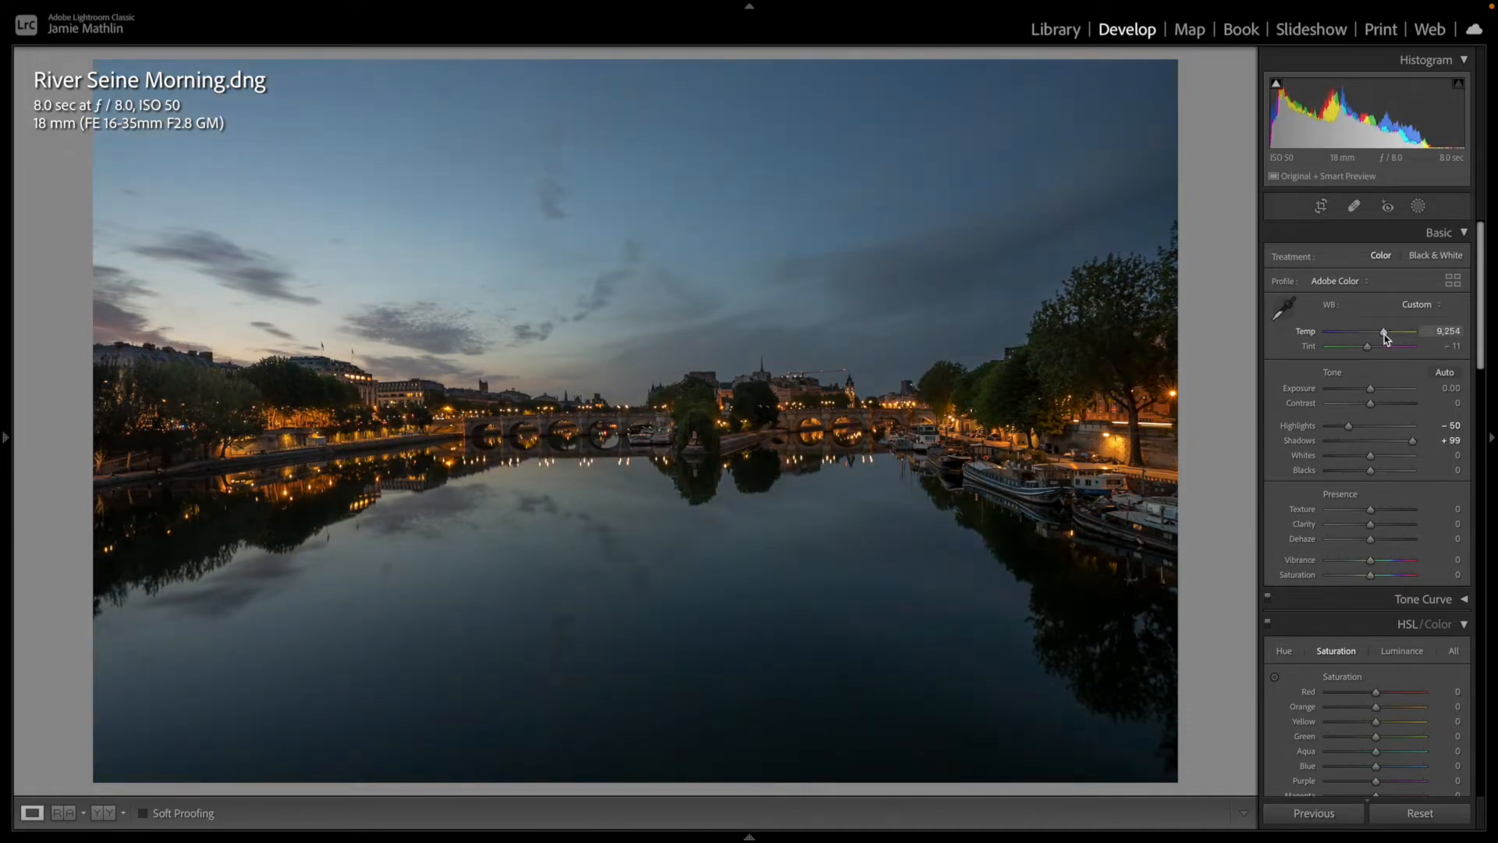
{"action": "left_click", "coordinate": [1383, 561]}
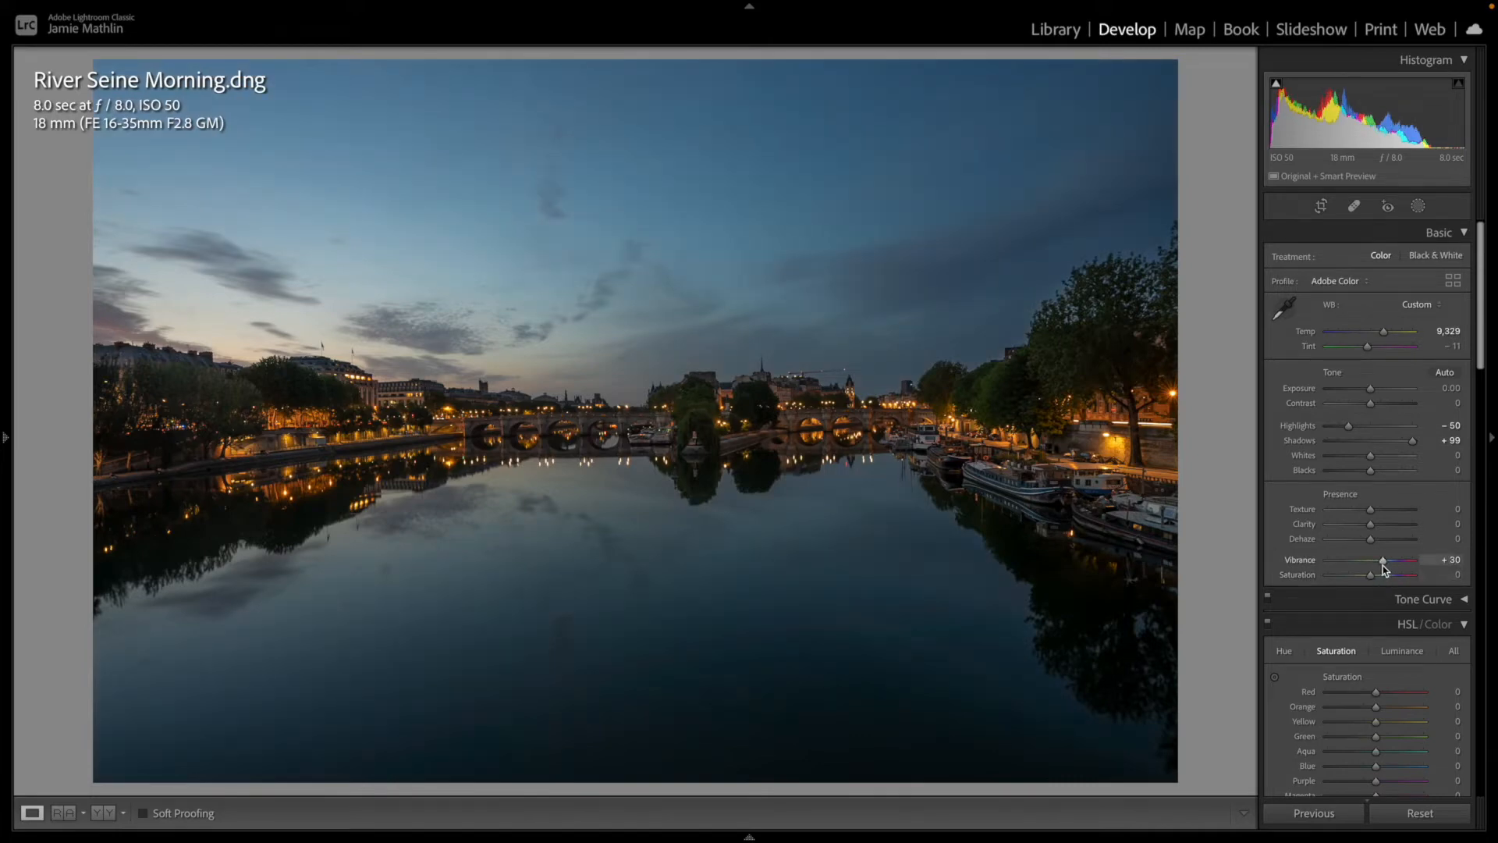
{"action": "left_click_drag", "start_coordinate": [1382, 562], "coordinate": [1380, 561]}
Step: Raise the exposure to +0.60 and contrast to +4, and inspect the bridge up close
{"action": "left_click_drag", "start_coordinate": [1370, 391], "coordinate": [1373, 393]}
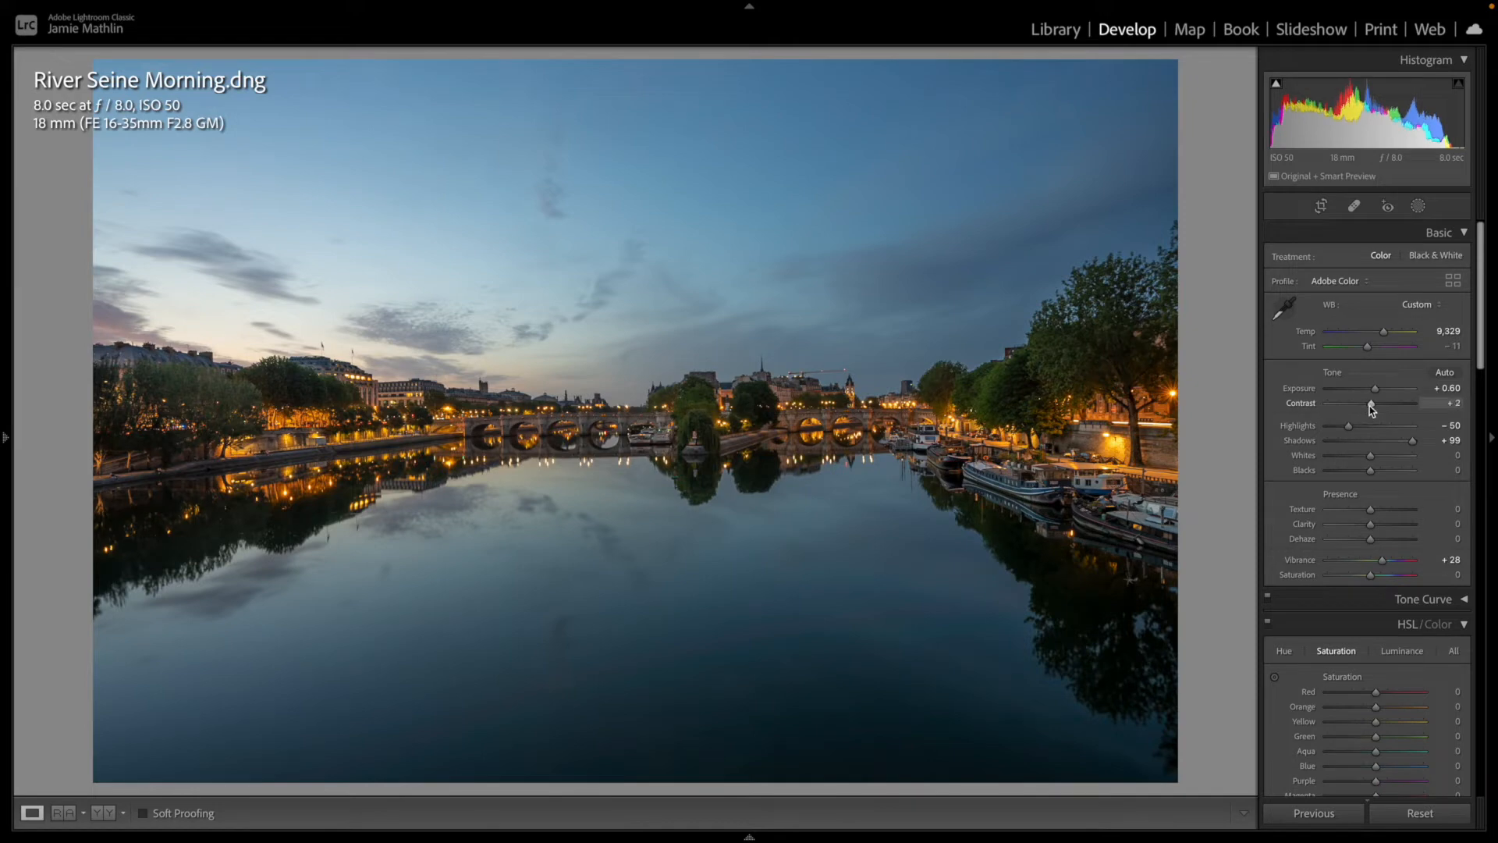
{"action": "left_click_drag", "start_coordinate": [1370, 404], "coordinate": [1371, 404]}
{"action": "left_click", "coordinate": [498, 420]}
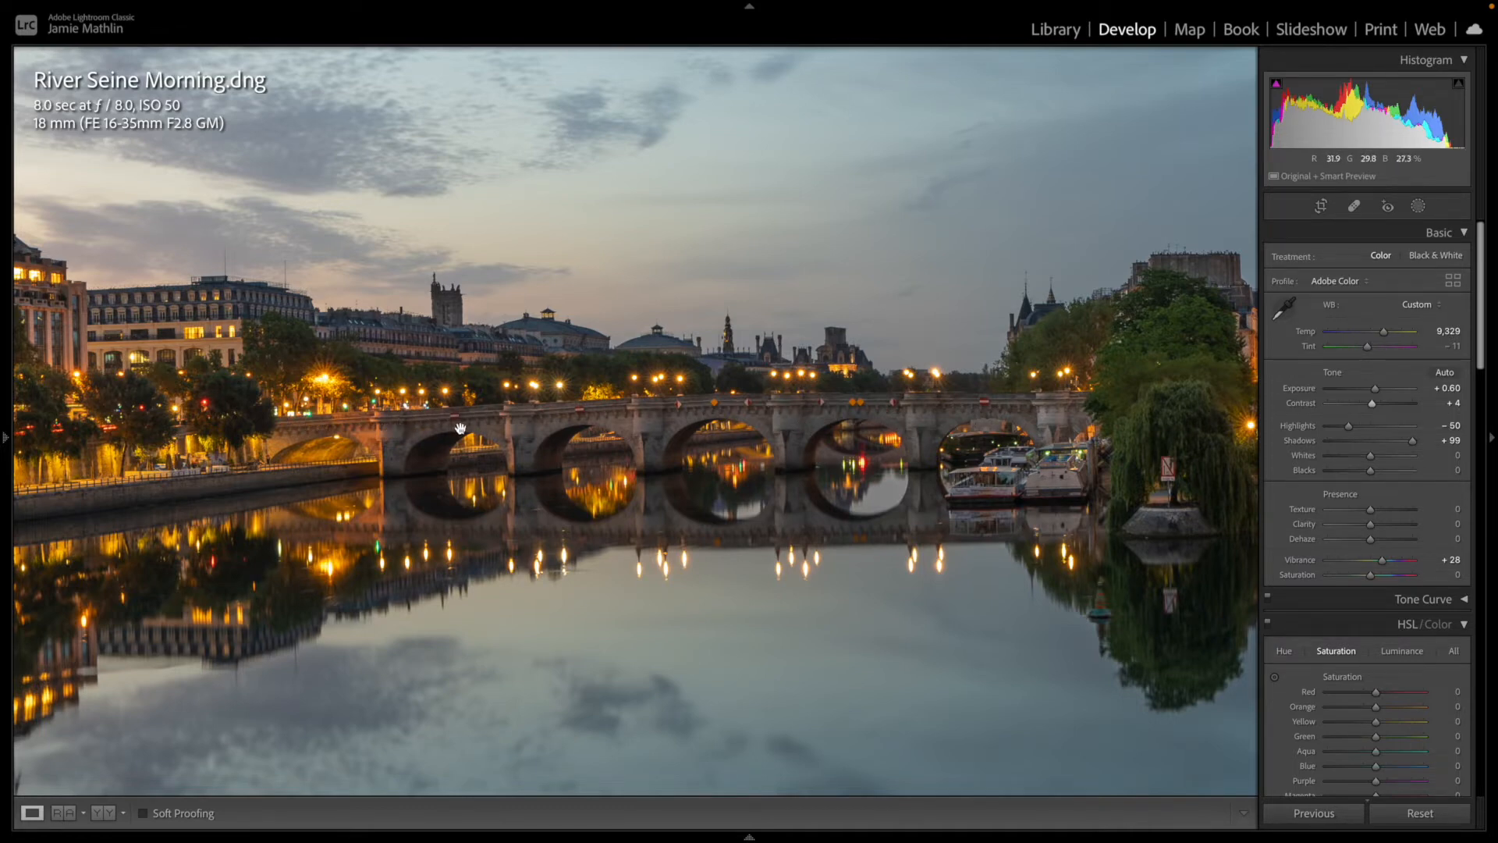
{"action": "left_click", "coordinate": [670, 491]}
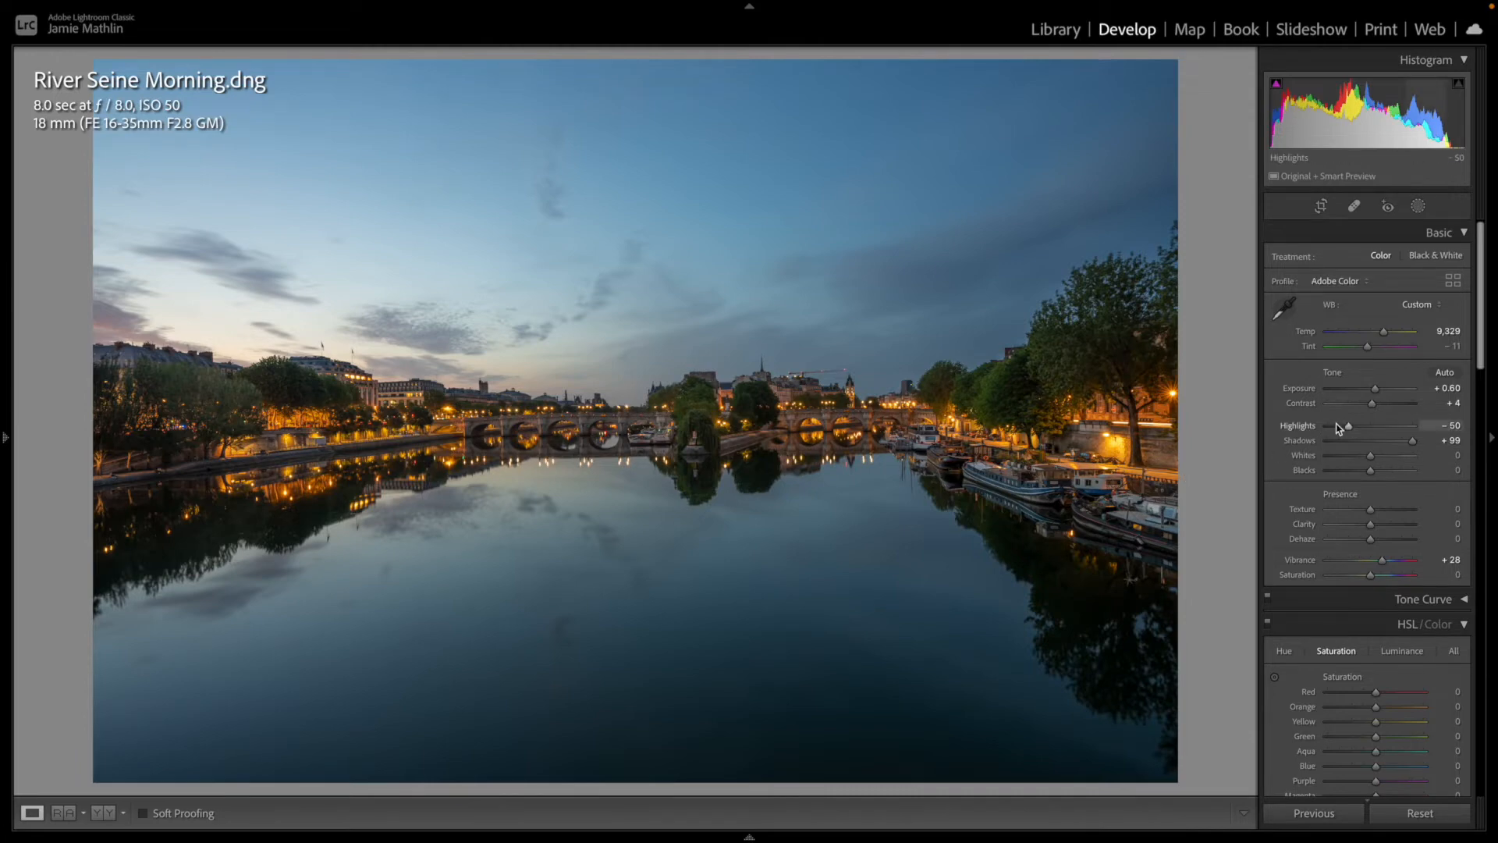
Step: Look through the remaining adjustment settings and set the white balance tint to +2
{"action": "scroll", "coordinate": [1351, 428], "scroll_direction": "down", "scroll_amount": 10}
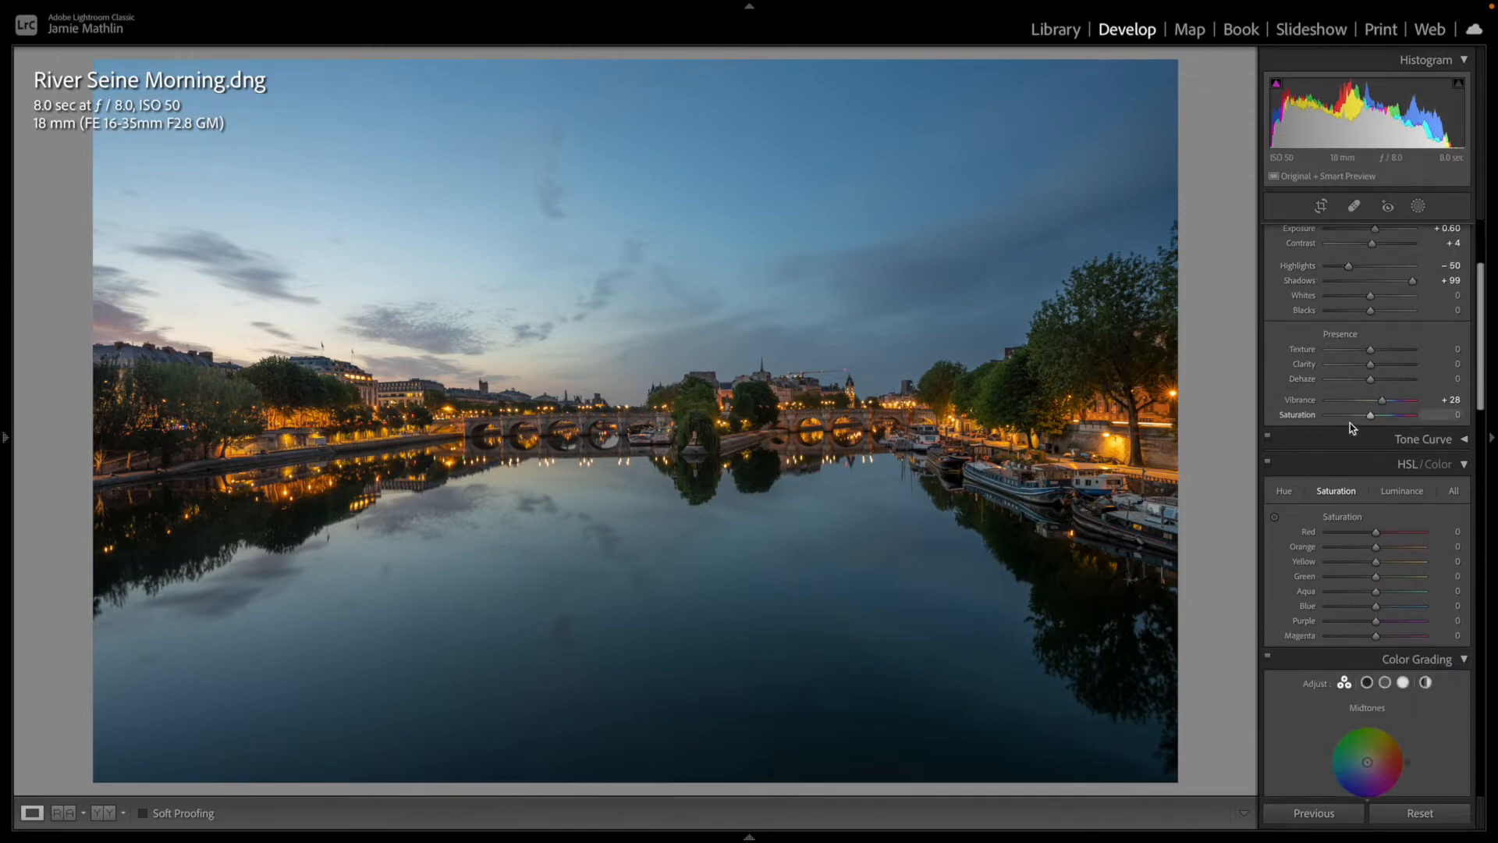
{"action": "scroll", "coordinate": [1352, 427], "scroll_direction": "down", "scroll_amount": 8}
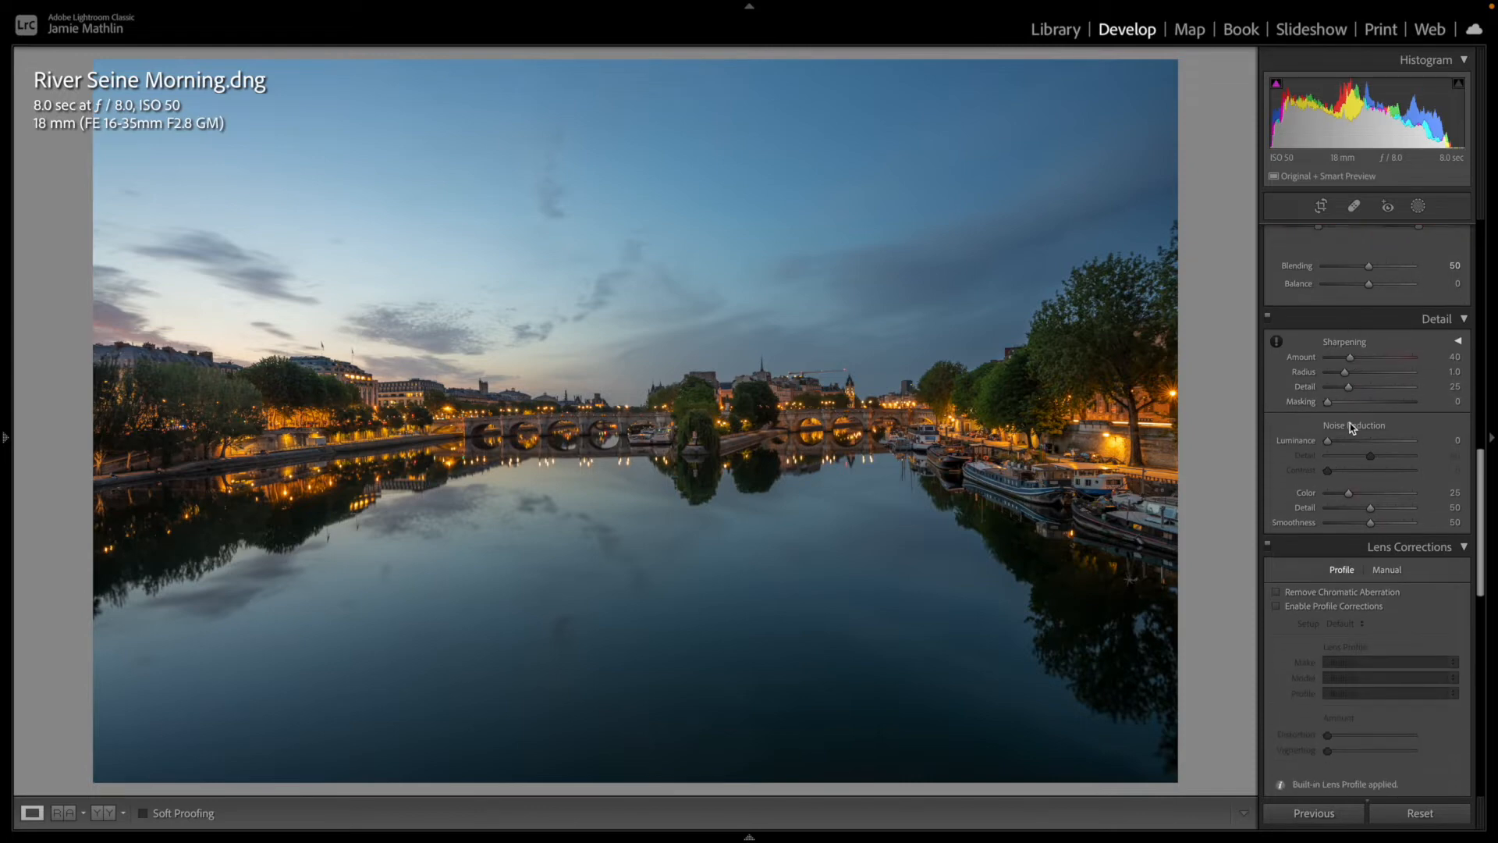
{"action": "scroll", "coordinate": [1352, 427], "scroll_direction": "down", "scroll_amount": 5}
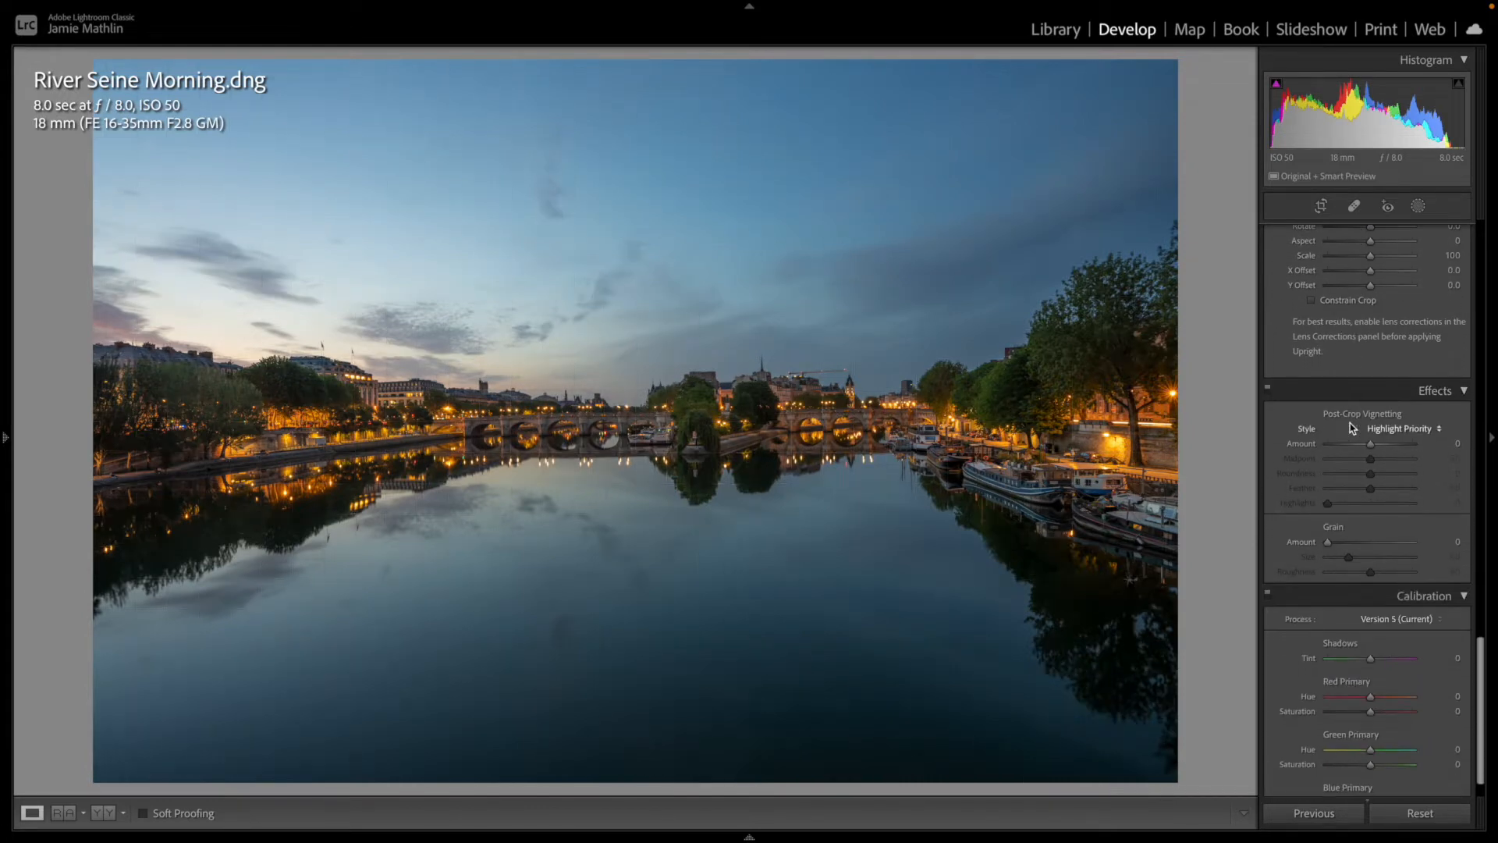
{"action": "scroll", "coordinate": [1352, 427], "scroll_direction": "up", "scroll_amount": 12}
{"action": "scroll", "coordinate": [1351, 427], "scroll_direction": "up", "scroll_amount": 10}
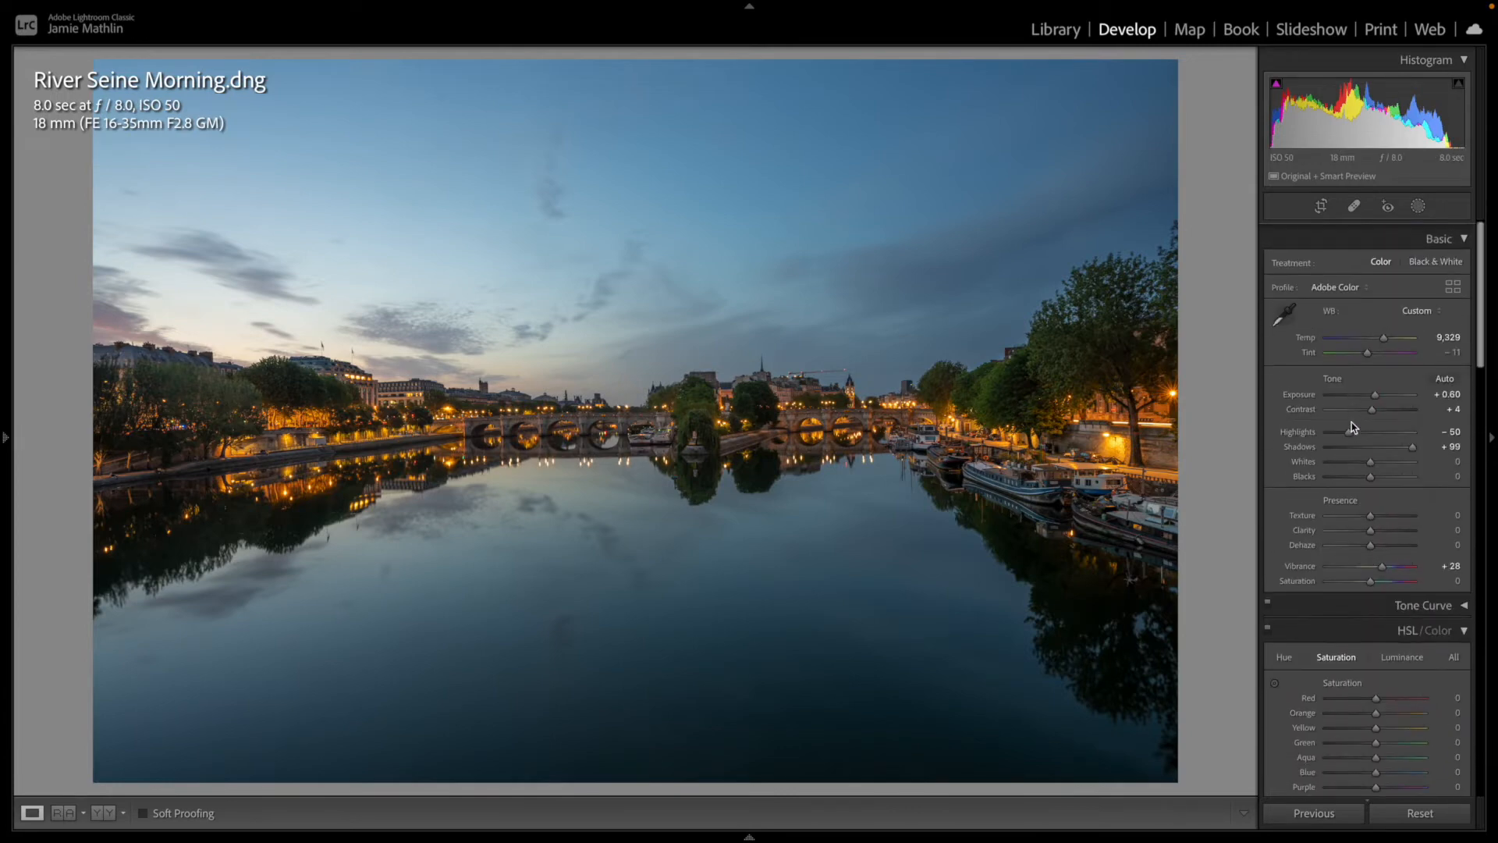
{"action": "left_click_drag", "start_coordinate": [1367, 348], "coordinate": [1370, 350]}
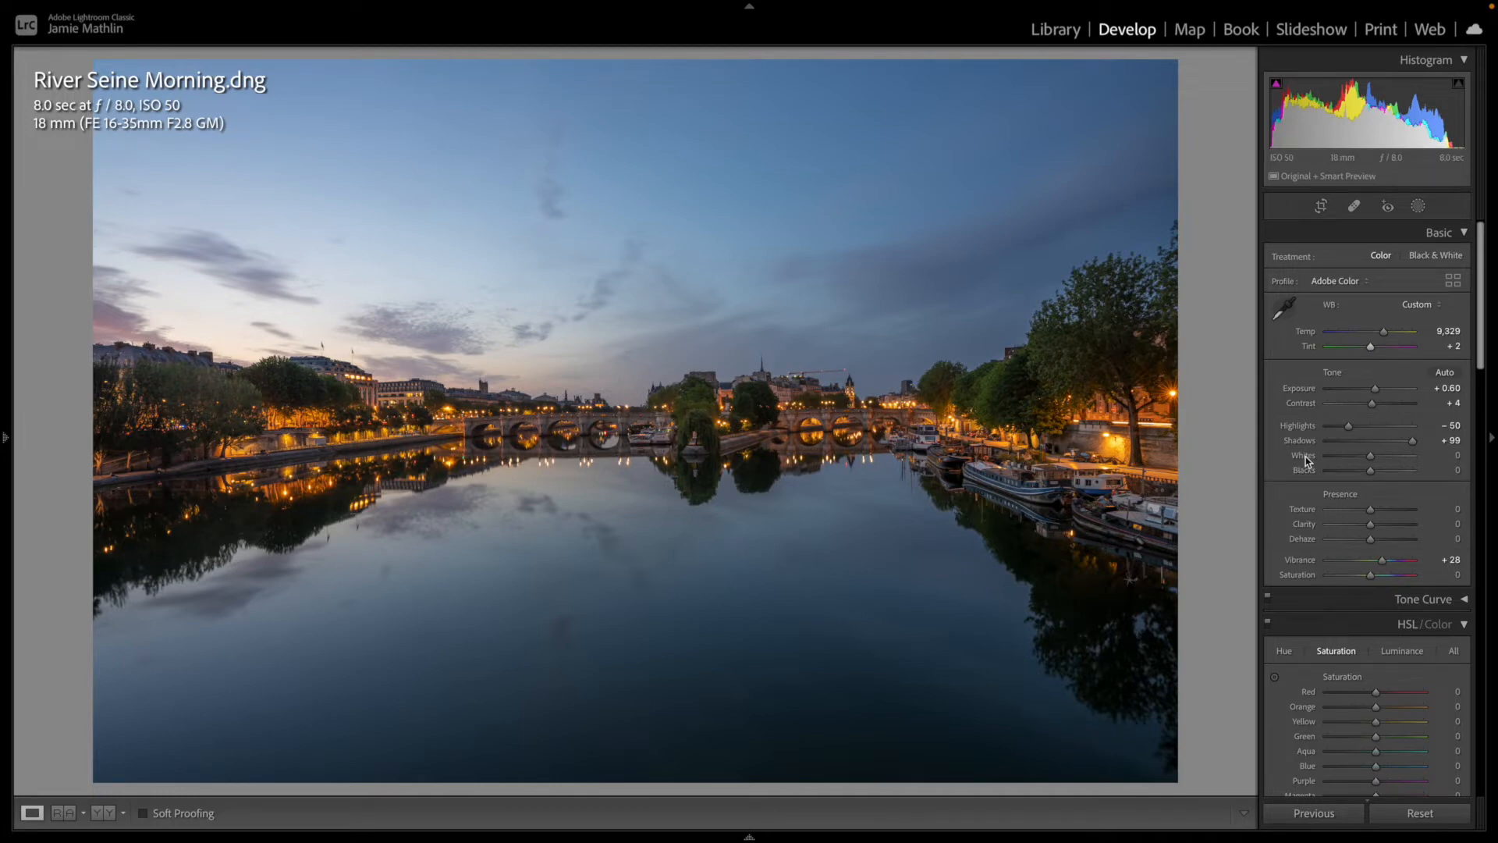
Step: Using the clipping preview, set the whites to +35 and the blacks to -5
{"action": "key", "text": "alt"}
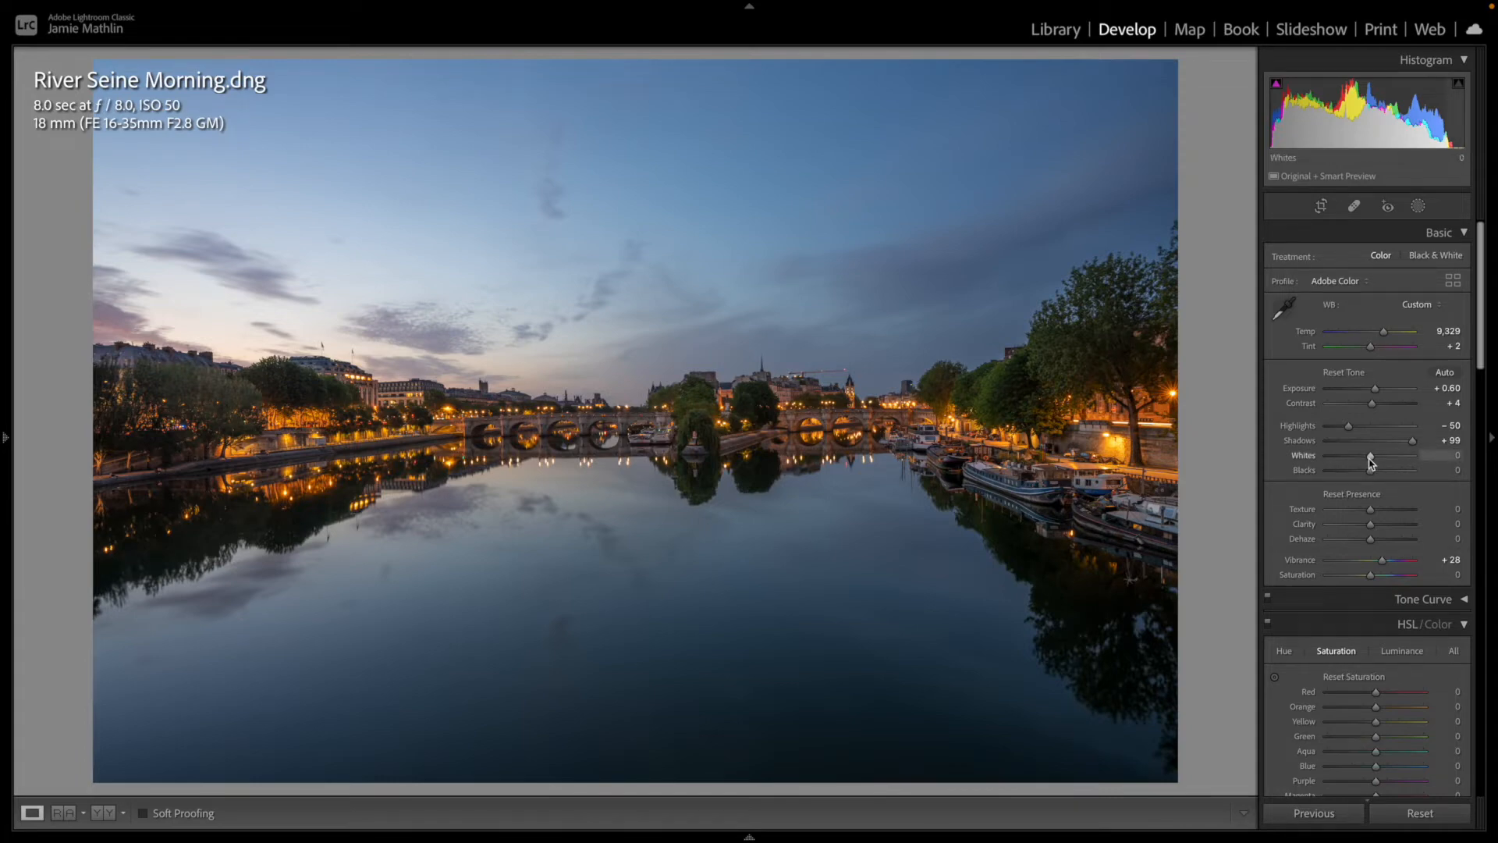
{"action": "mouse_move", "coordinate": [1369, 458]}
{"action": "left_mouse_down"}
{"action": "mouse_move", "coordinate": [1341, 461]}
{"action": "mouse_move", "coordinate": [1359, 461]}
{"action": "left_mouse_up"}
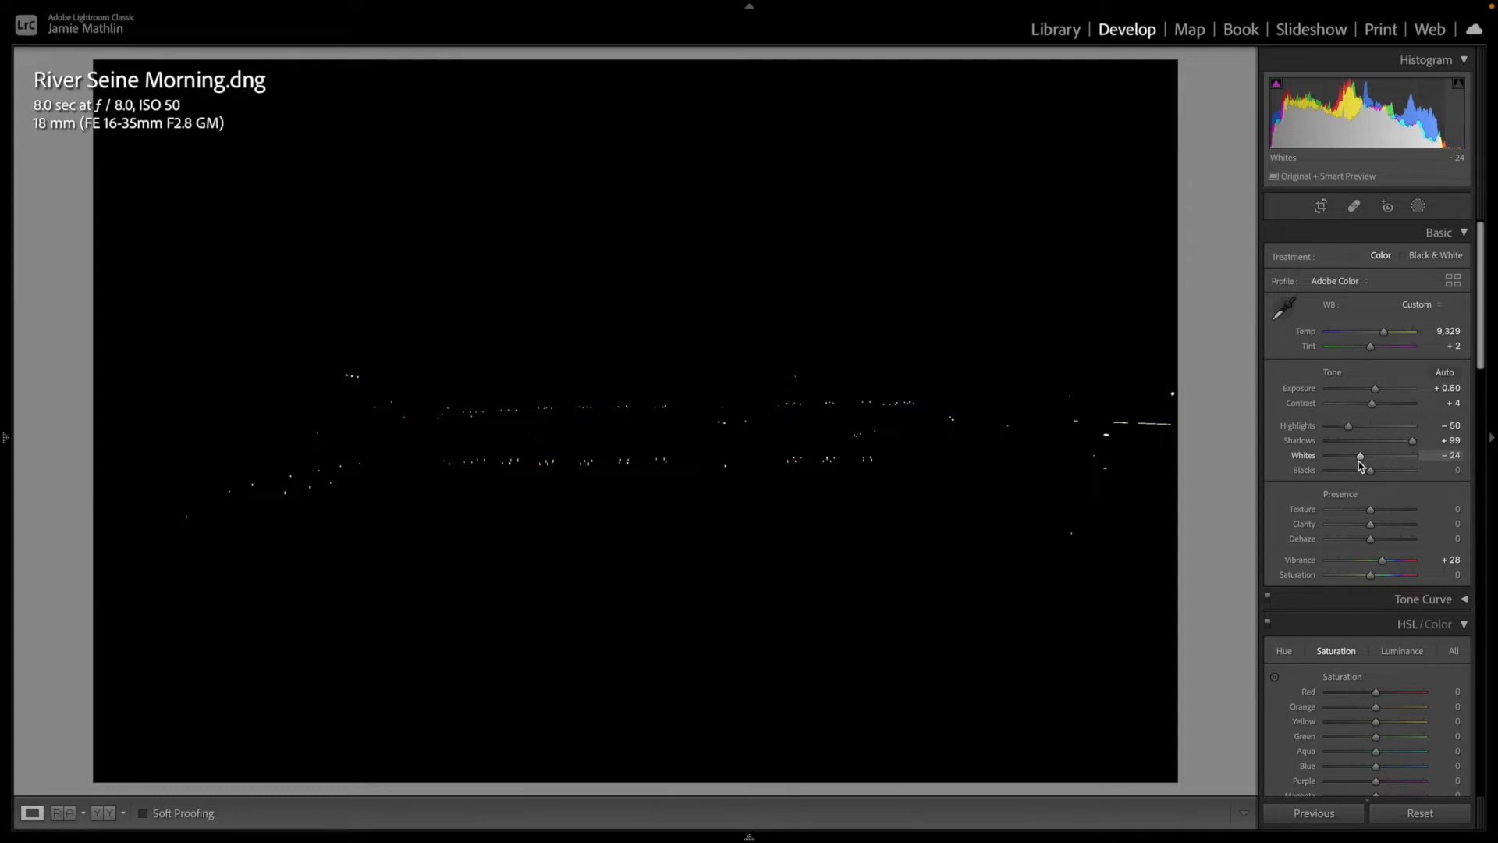
{"action": "left_click_drag", "start_coordinate": [1359, 462], "coordinate": [1395, 461]}
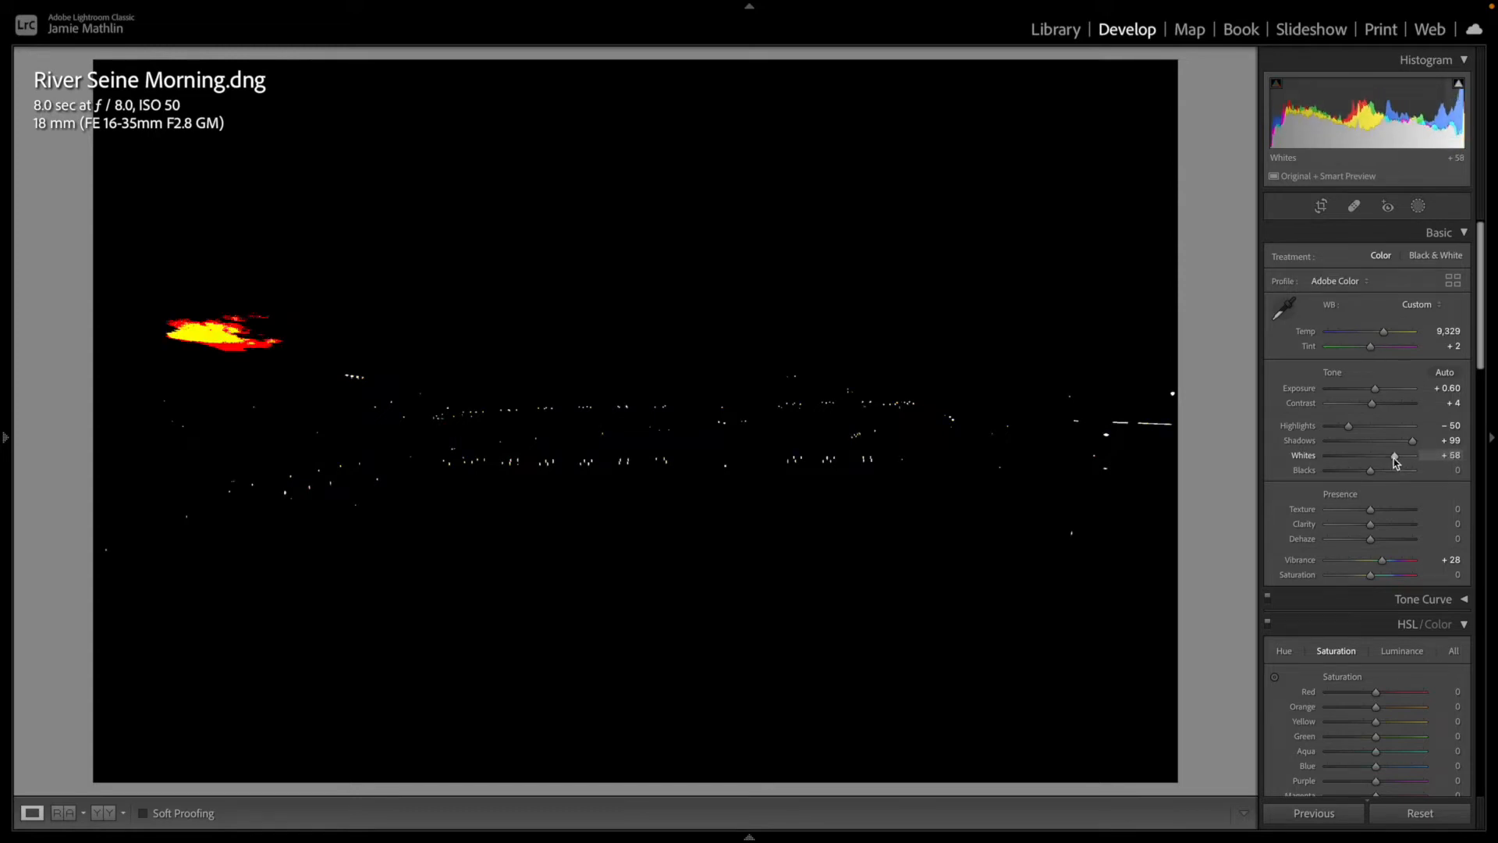
{"action": "left_click_drag", "start_coordinate": [1396, 462], "coordinate": [1383, 461]}
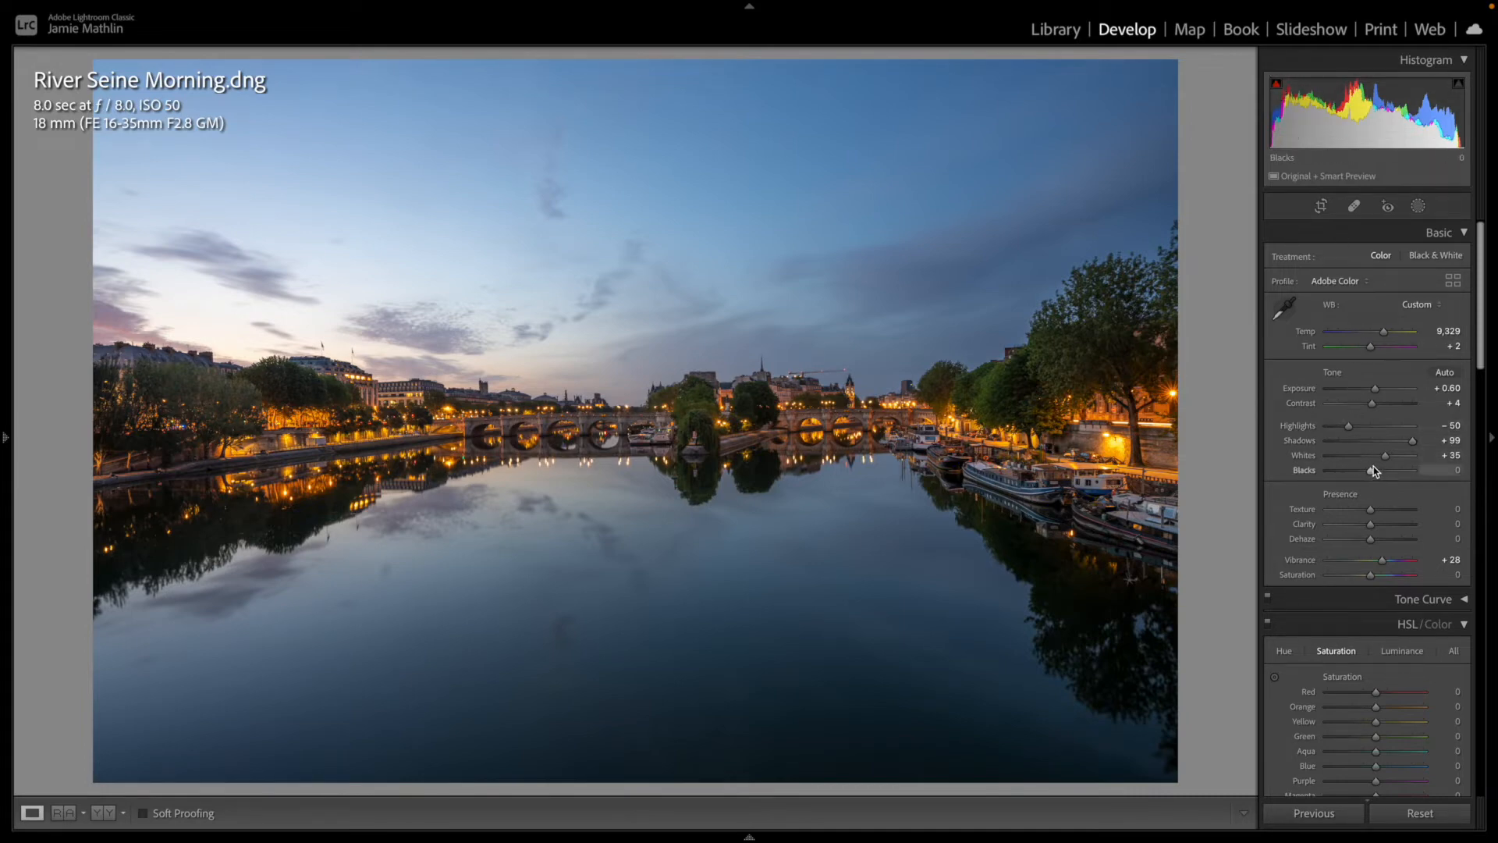
{"action": "key", "text": "alt"}
{"action": "left_click_drag", "start_coordinate": [1372, 474], "coordinate": [1367, 473]}
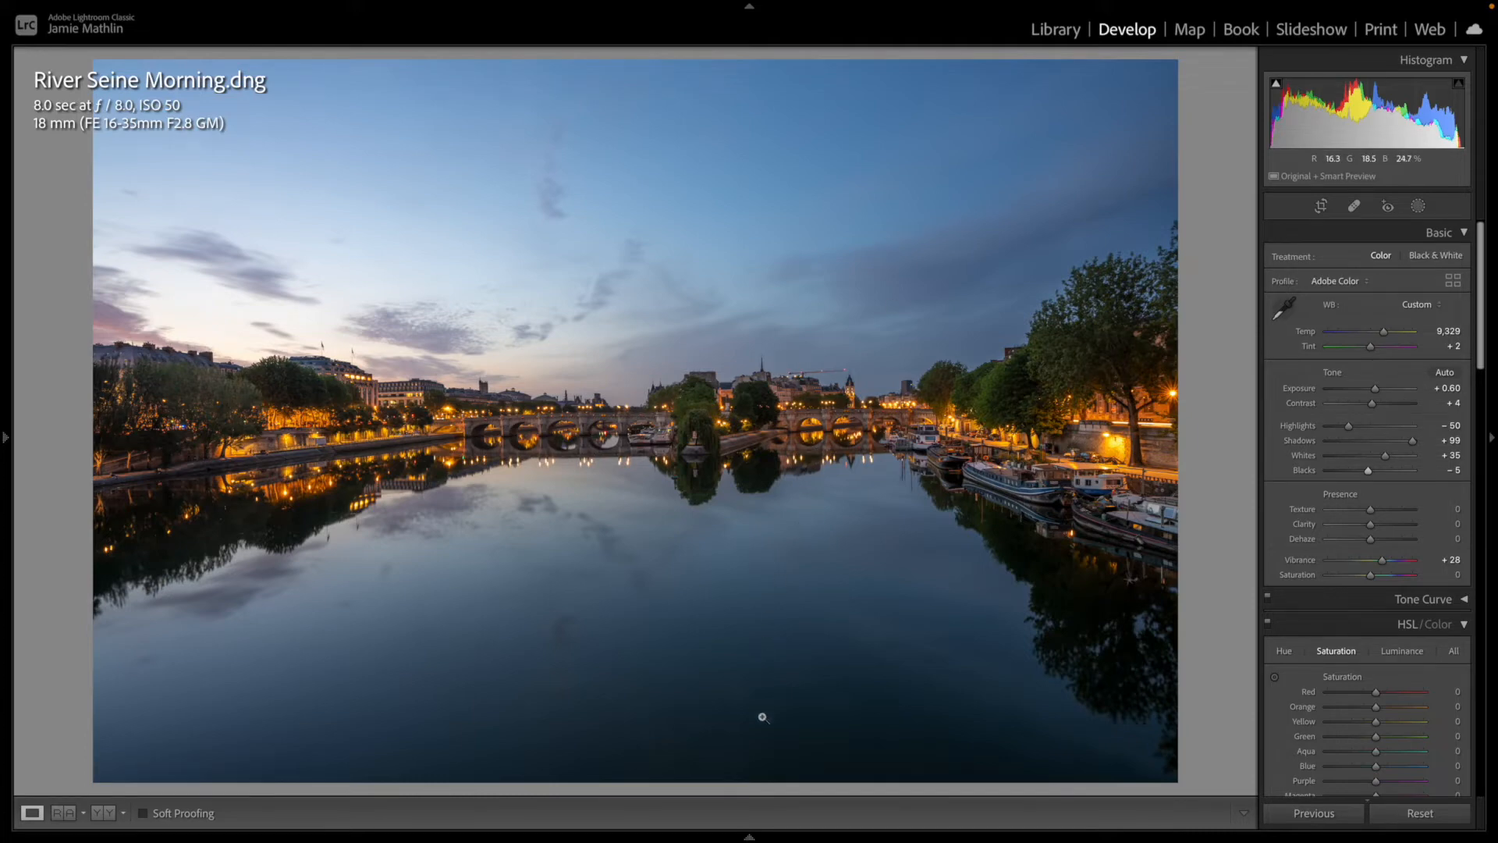
Step: Switch to River Seine Morning-3.dng and set its shadows to +46, temperature to 13,897 and tint to +2
{"action": "mouse_move", "coordinate": [702, 838]}
{"action": "left_click", "coordinate": [354, 751]}
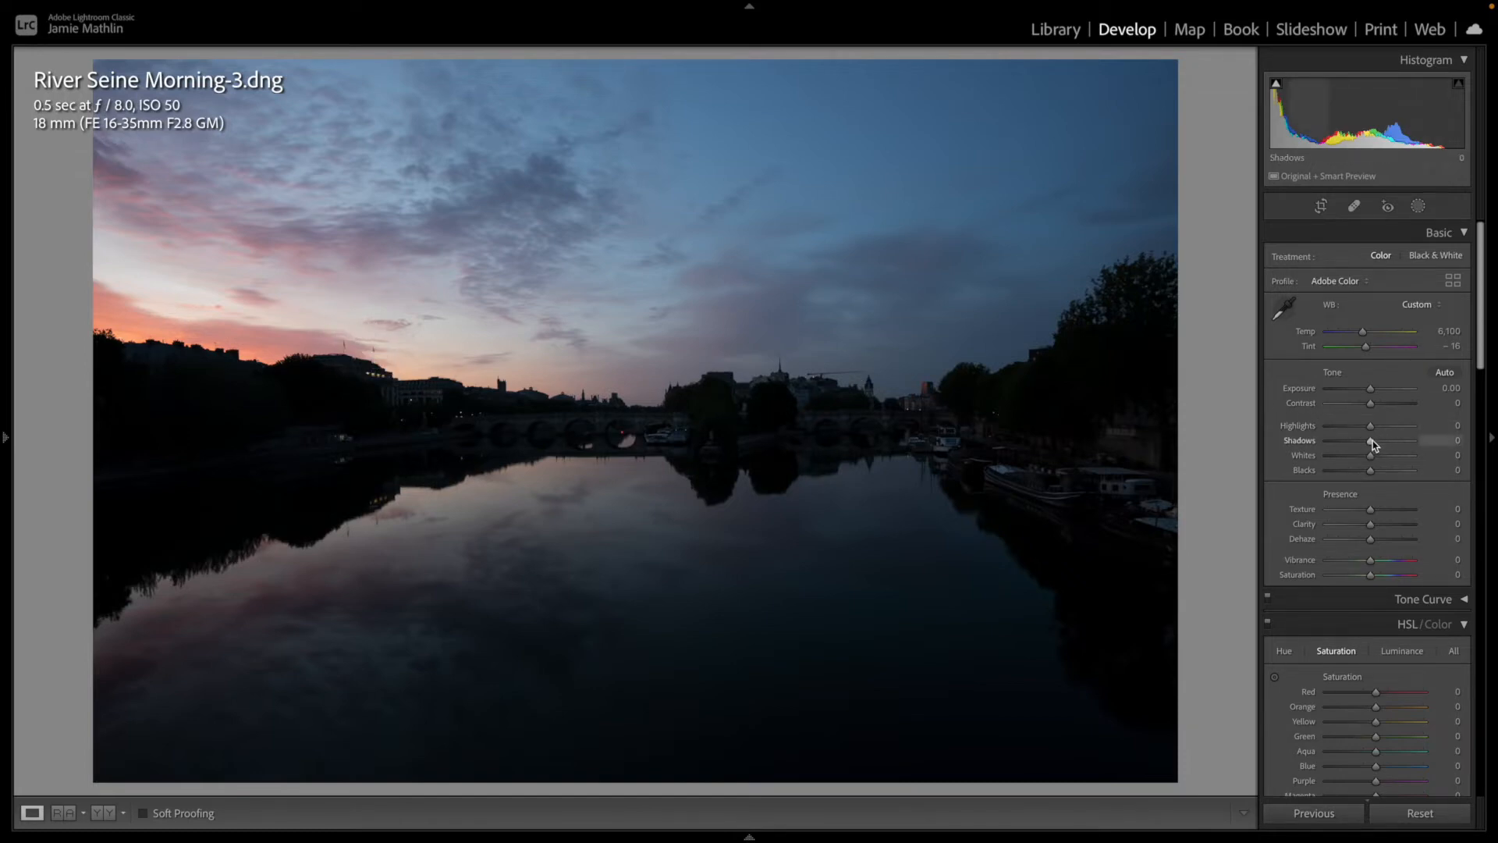
{"action": "left_click_drag", "start_coordinate": [1371, 441], "coordinate": [1391, 441]}
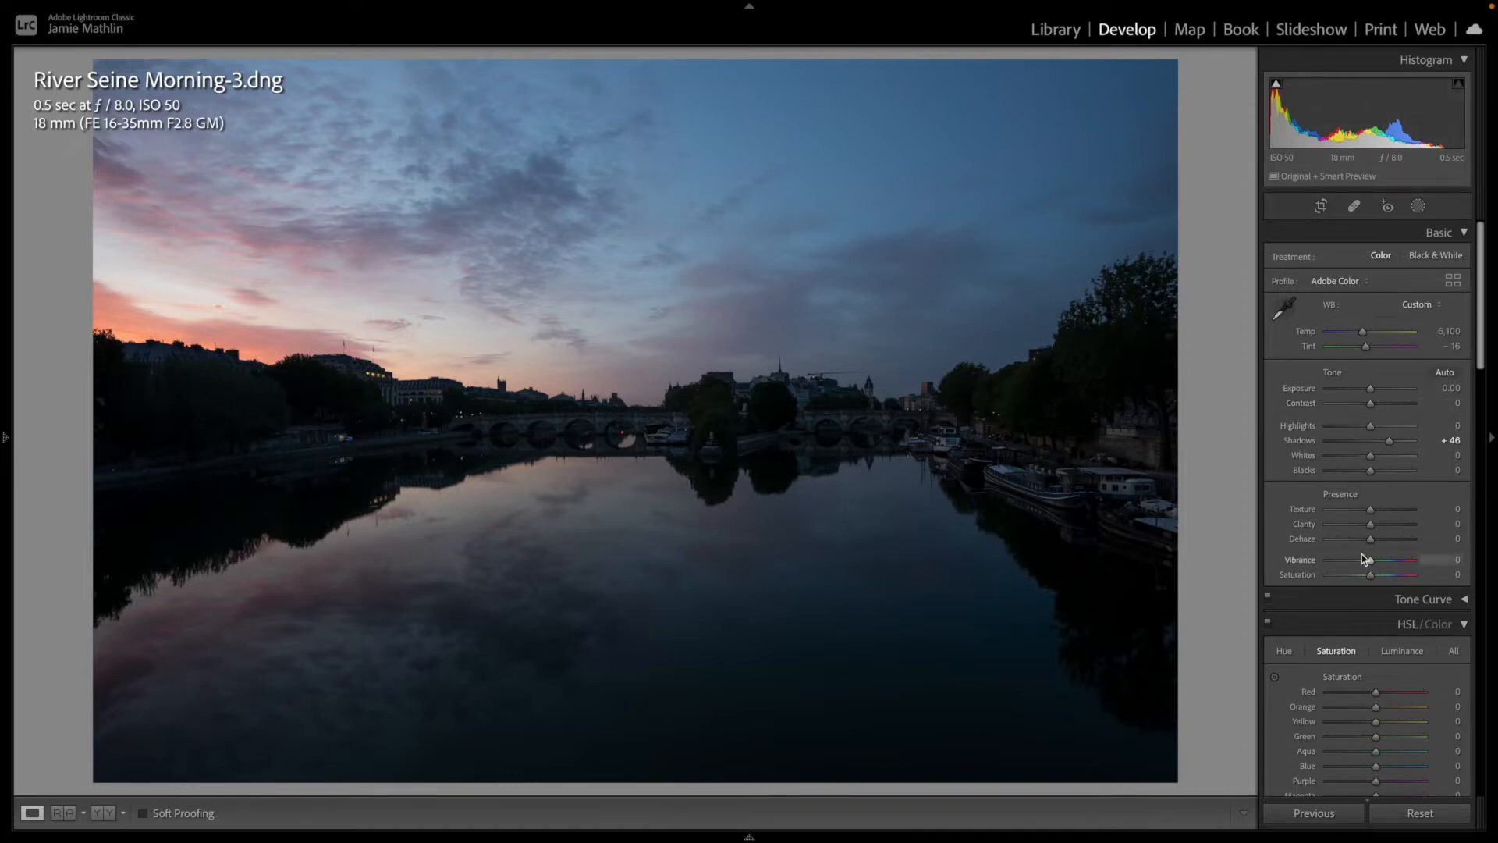
{"action": "mouse_move", "coordinate": [1362, 331]}
{"action": "left_mouse_down"}
{"action": "mouse_move", "coordinate": [1398, 335]}
{"action": "mouse_move", "coordinate": [1375, 349]}
{"action": "mouse_move", "coordinate": [1398, 336]}
{"action": "mouse_move", "coordinate": [1372, 352]}
{"action": "left_mouse_up"}
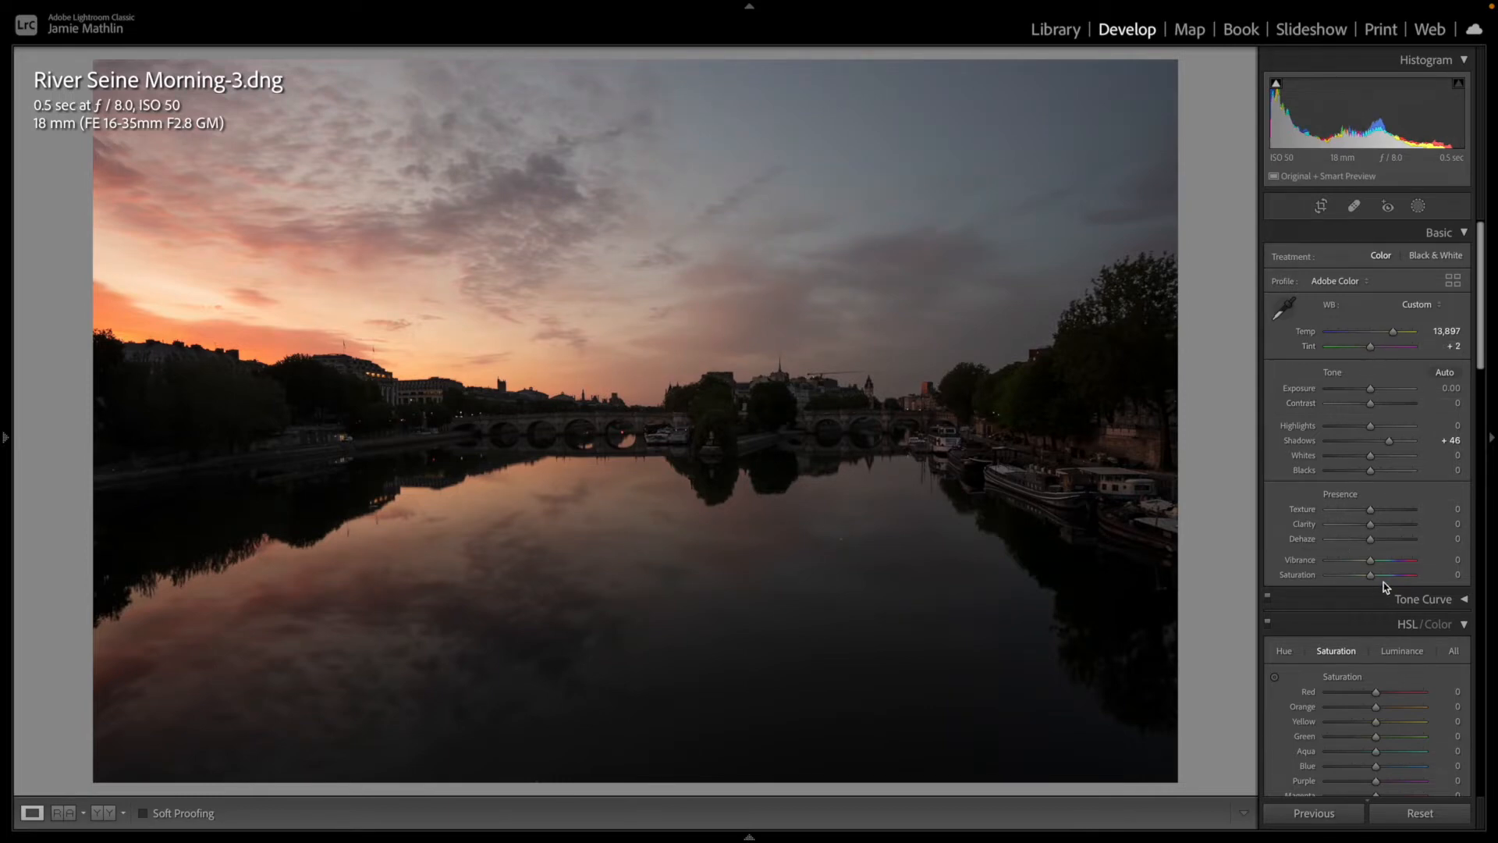
Step: Set the sunrise photo's saturation to +31, vibrance to +20 and temperature to 12,281
{"action": "left_click_drag", "start_coordinate": [1372, 575], "coordinate": [1382, 576]}
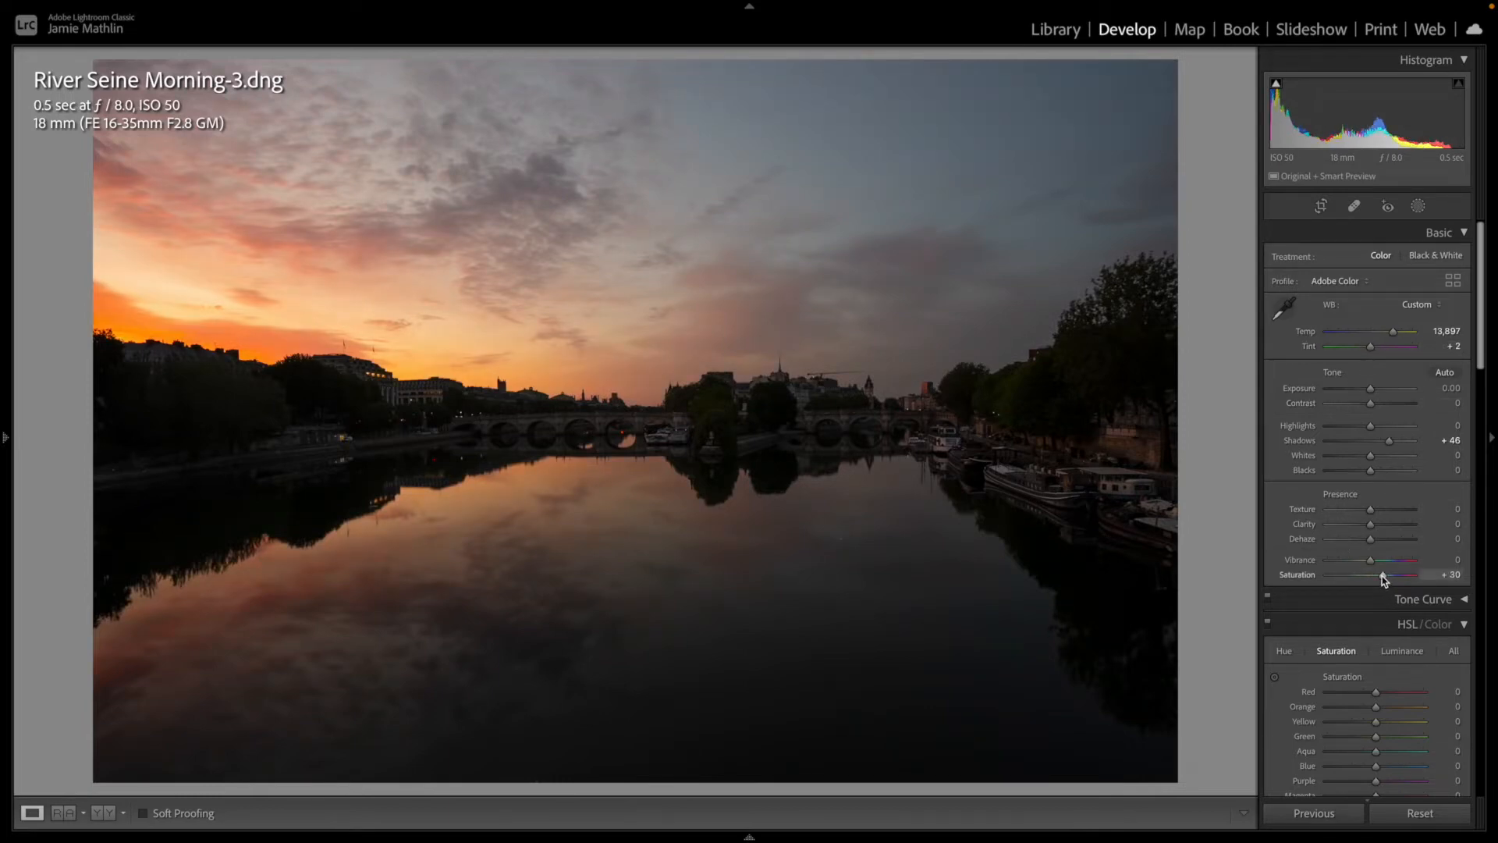
{"action": "left_click_drag", "start_coordinate": [1382, 578], "coordinate": [1380, 577]}
{"action": "left_click_drag", "start_coordinate": [1396, 334], "coordinate": [1392, 337]}
{"action": "left_click_drag", "start_coordinate": [1378, 562], "coordinate": [1382, 569]}
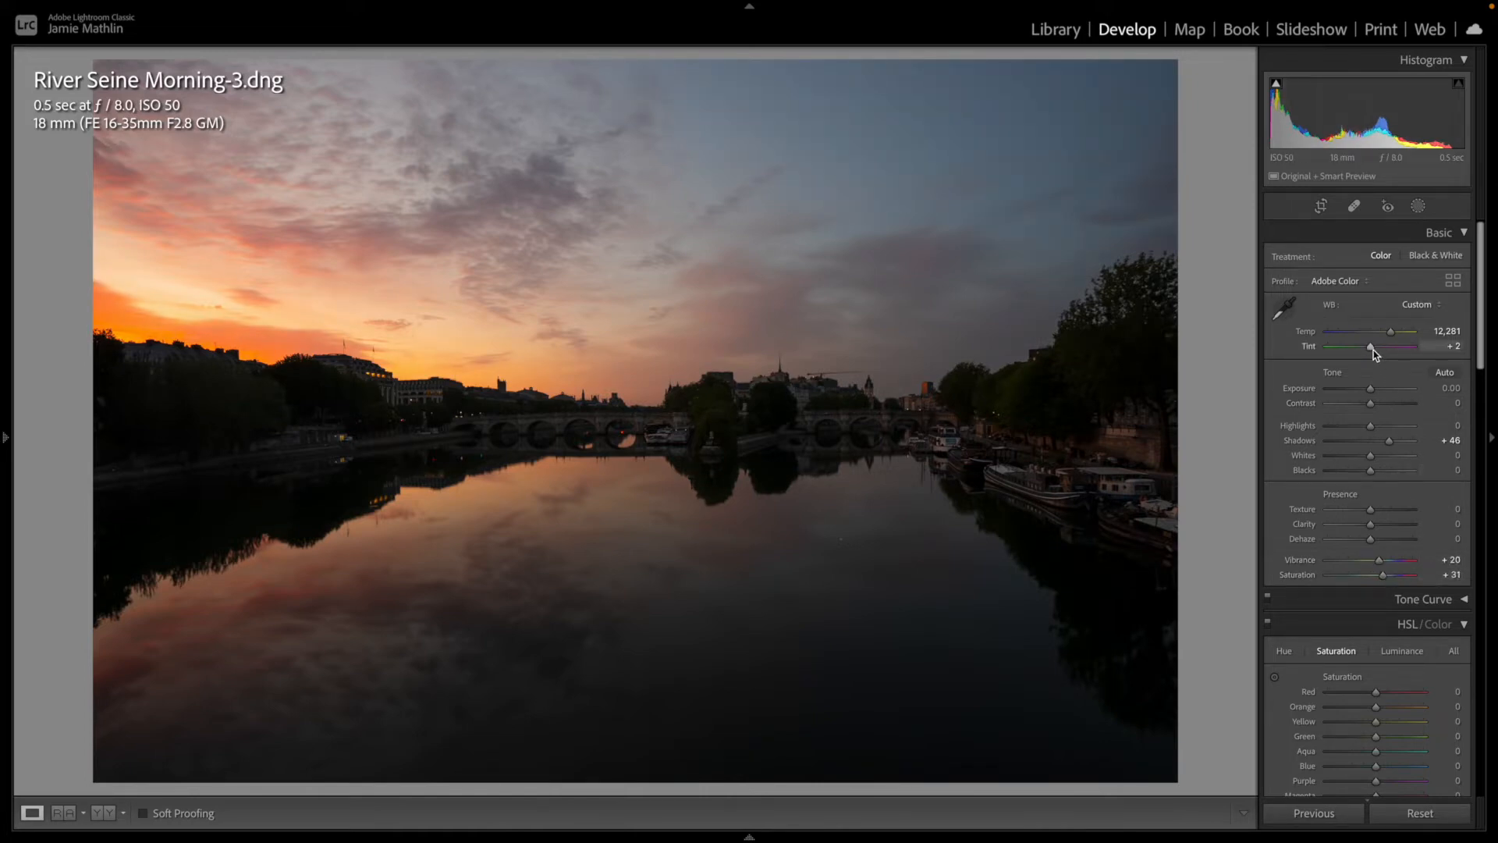
{"action": "left_click_drag", "start_coordinate": [1373, 352], "coordinate": [1374, 352]}
Step: Adjust the individual color saturations: red +44, orange -10, yellow -4 and blue +46
{"action": "scroll", "coordinate": [1365, 646], "scroll_direction": "down", "scroll_amount": 5}
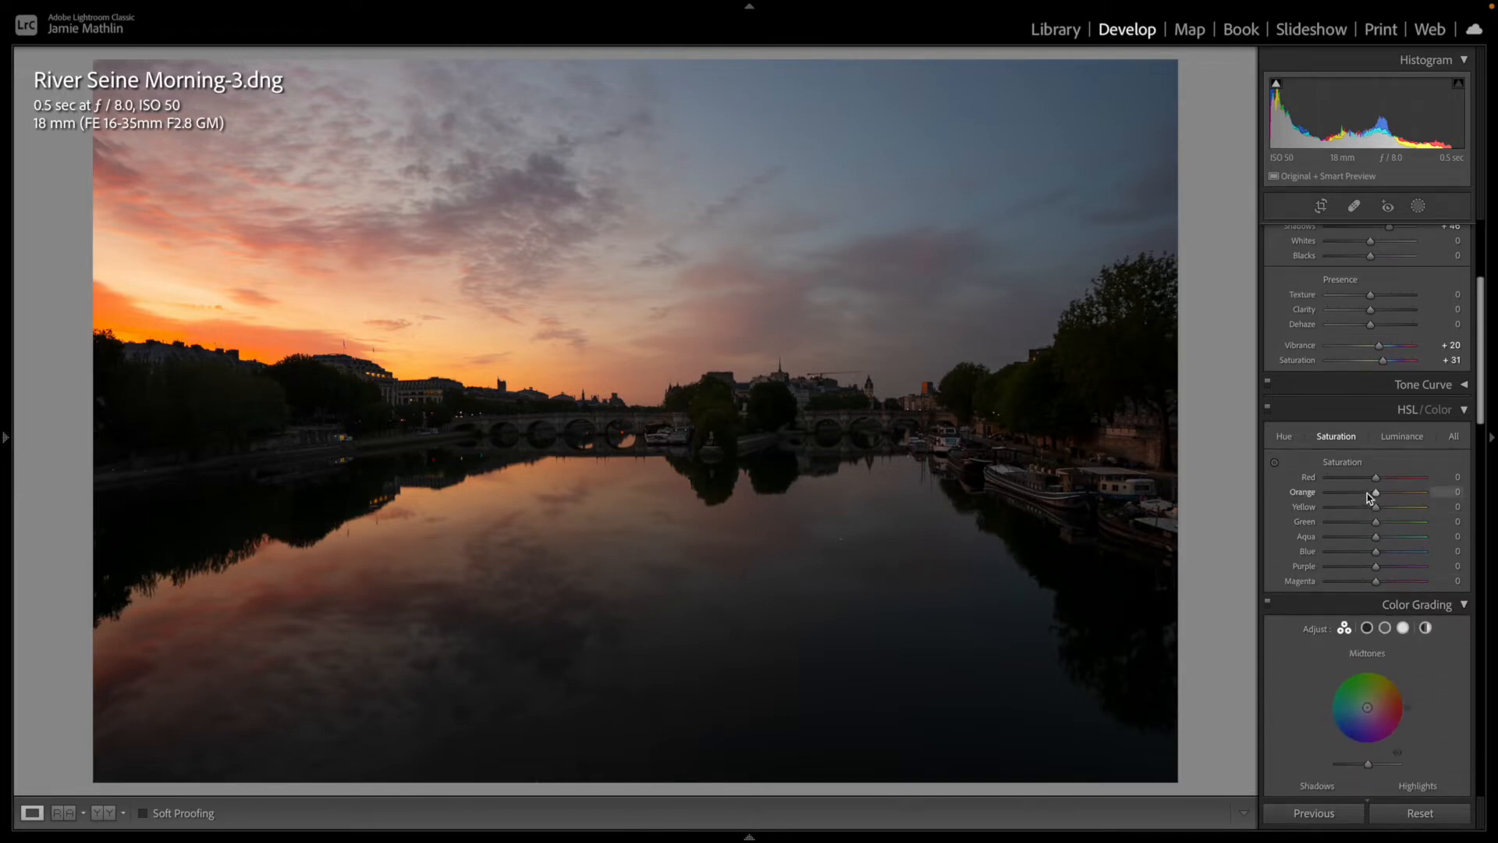
{"action": "left_click", "coordinate": [1367, 493]}
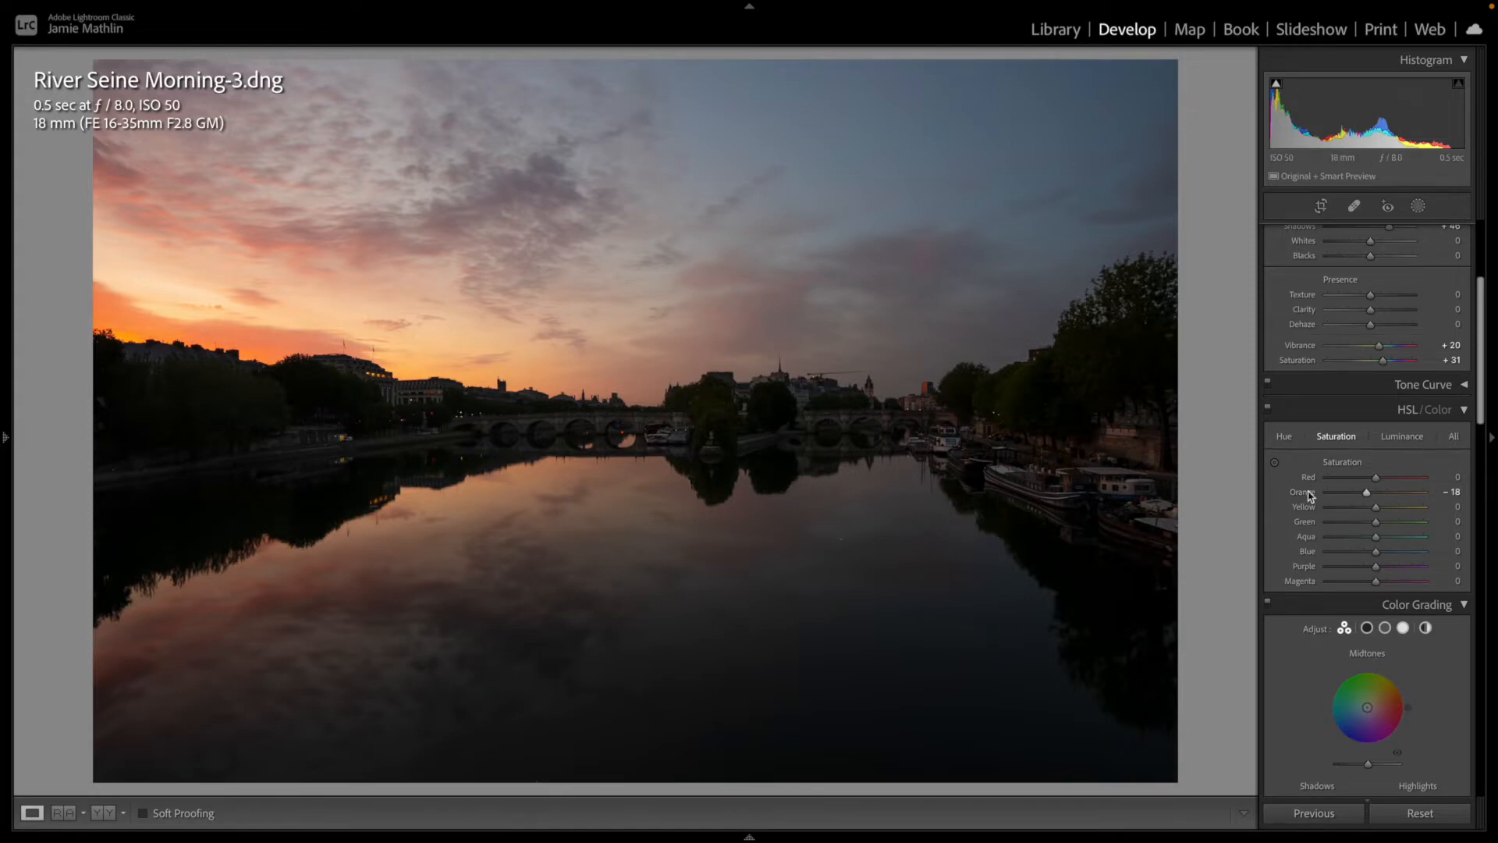
{"action": "left_click", "coordinate": [1394, 478]}
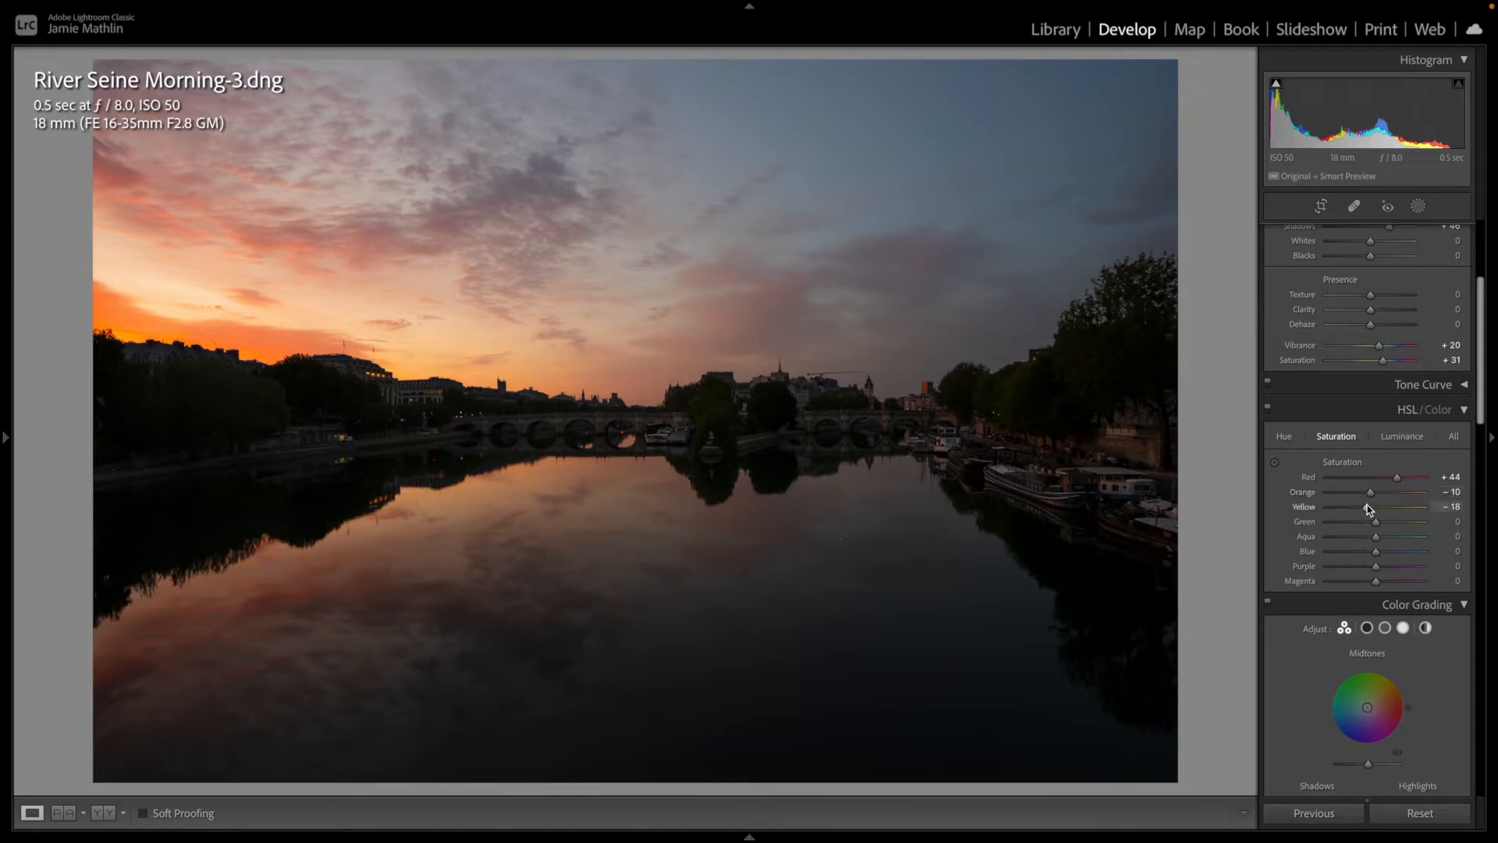
{"action": "left_click_drag", "start_coordinate": [1365, 507], "coordinate": [1375, 508]}
{"action": "left_click", "coordinate": [1397, 552]}
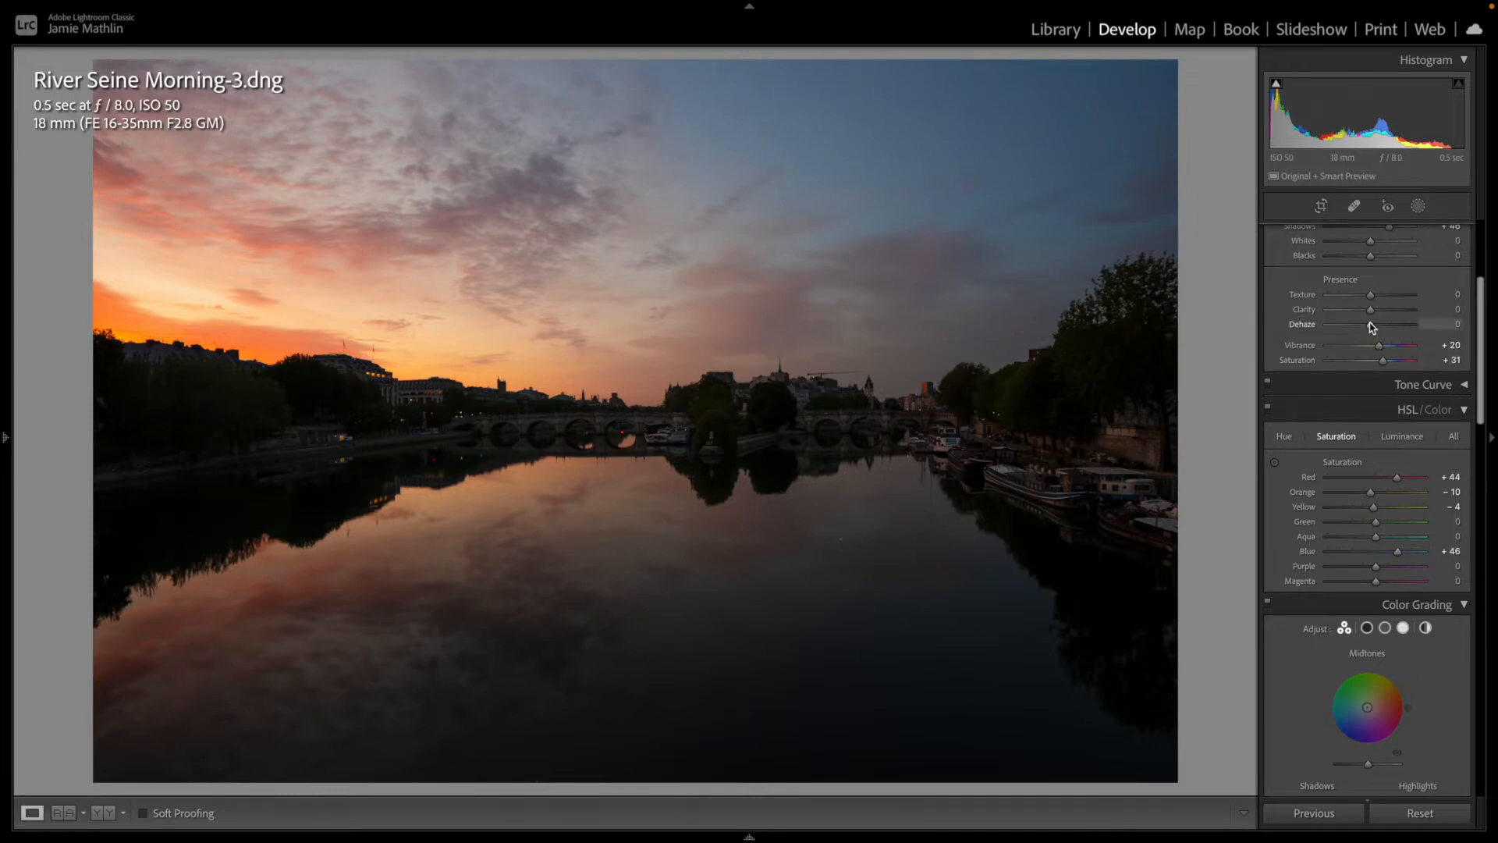
Step: Set the clarity of the sunrise photo to +39
{"action": "scroll", "coordinate": [1387, 315], "scroll_direction": "down", "scroll_amount": 1}
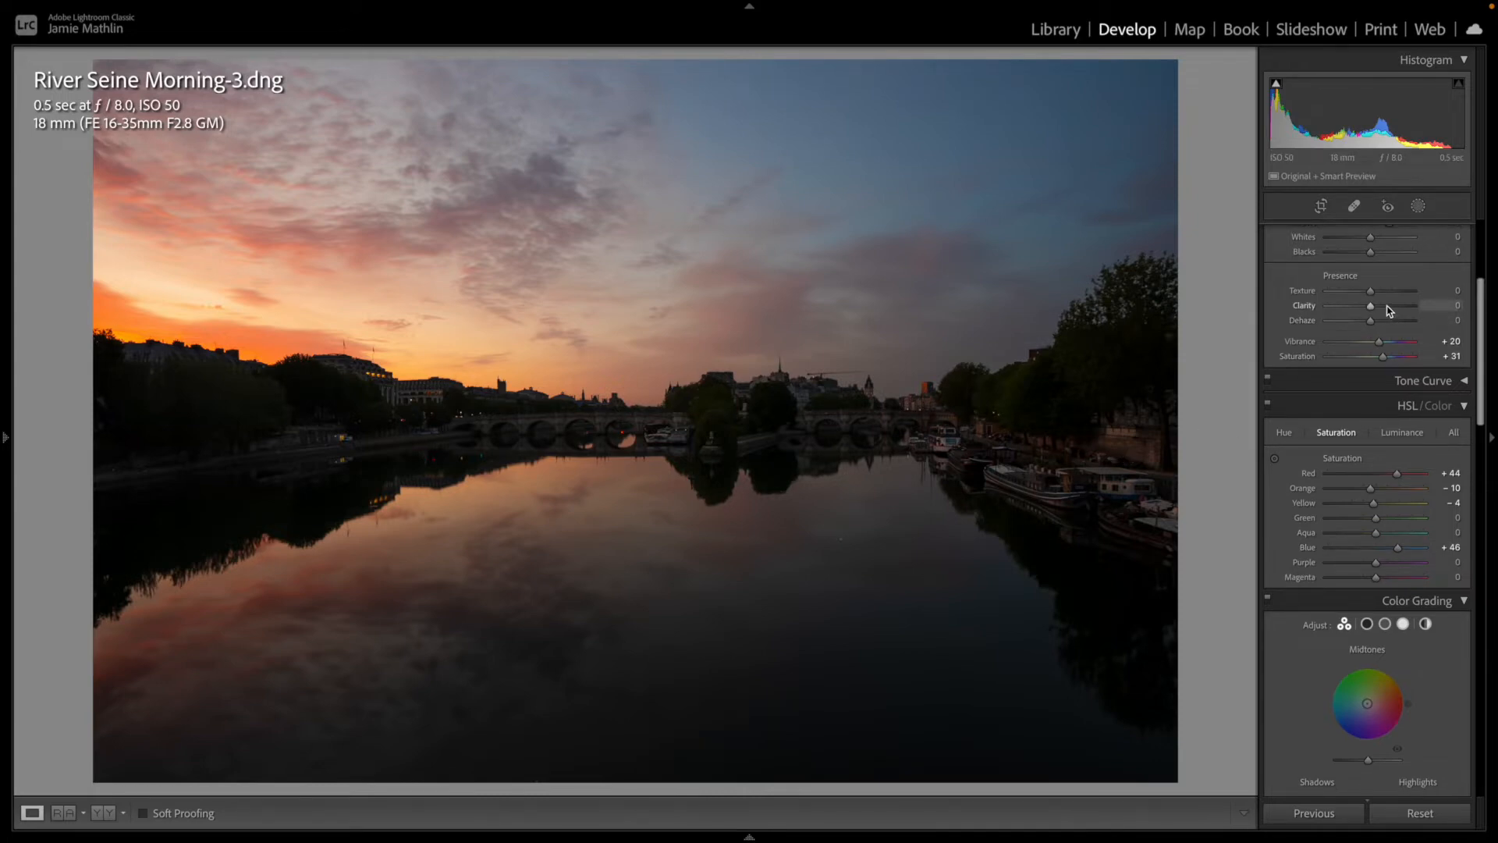
{"action": "left_click", "coordinate": [1387, 306]}
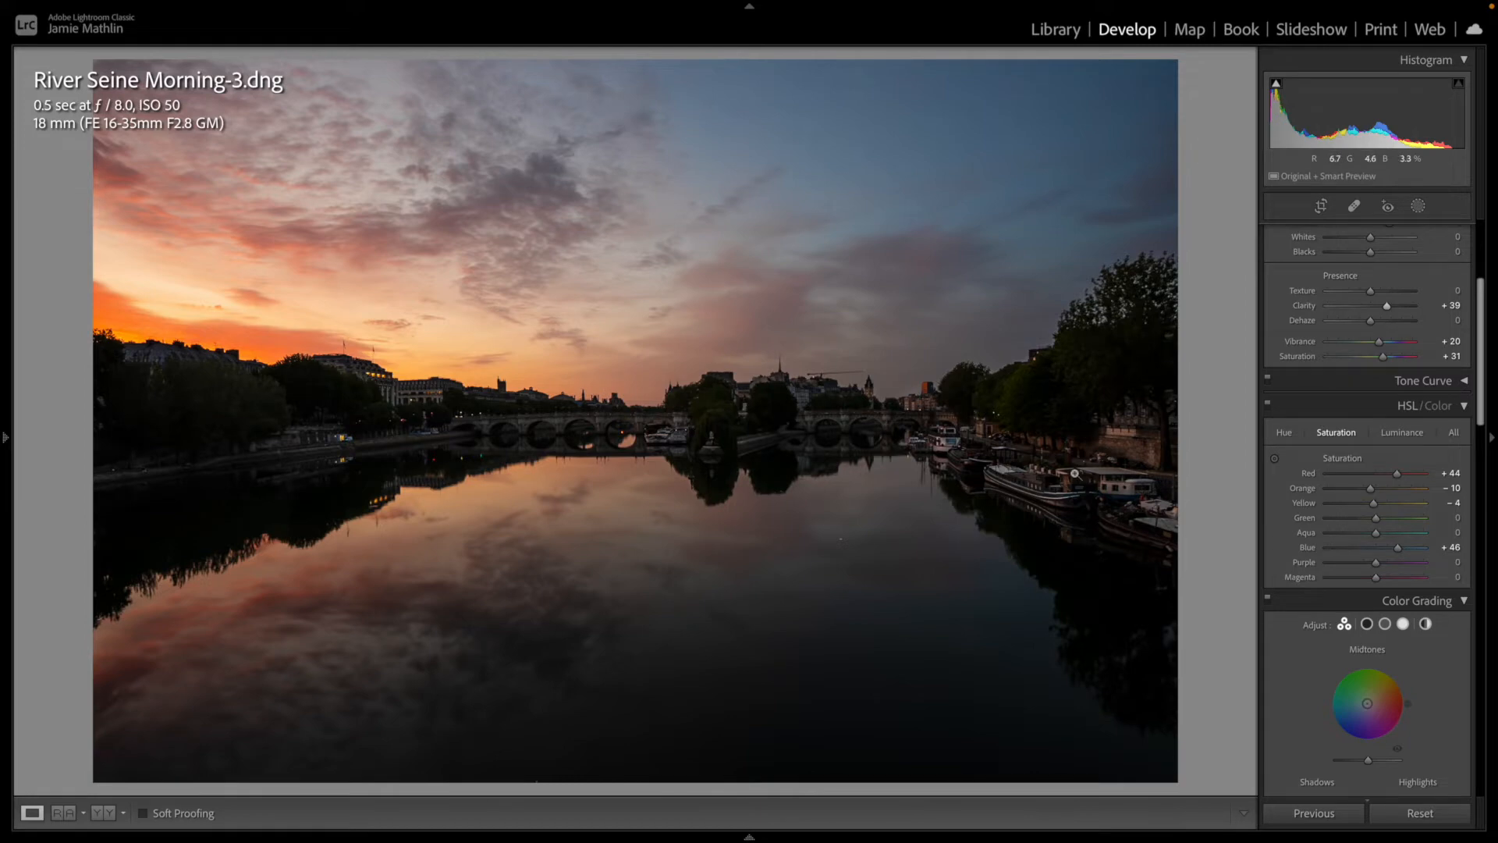
{"action": "scroll", "coordinate": [1341, 385], "scroll_direction": "up", "scroll_amount": 5}
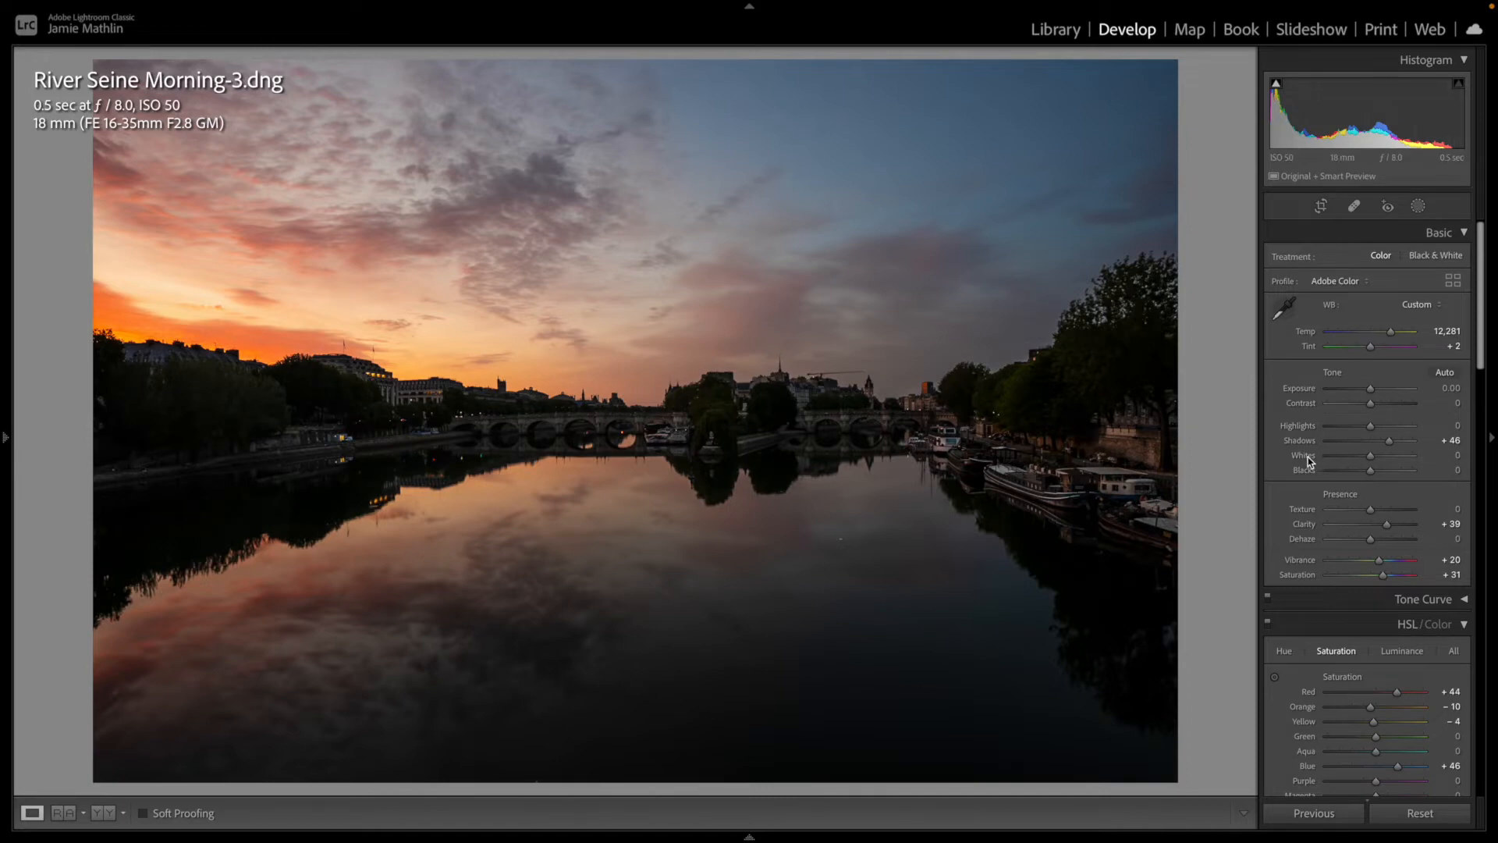
Step: Set the sunrise photo's whites to +28 and blacks to -7
{"action": "key", "text": "alt"}
{"action": "mouse_move", "coordinate": [1371, 459]}
{"action": "left_mouse_down"}
{"action": "mouse_move", "coordinate": [1404, 460]}
{"action": "mouse_move", "coordinate": [1367, 471]}
{"action": "left_mouse_up"}
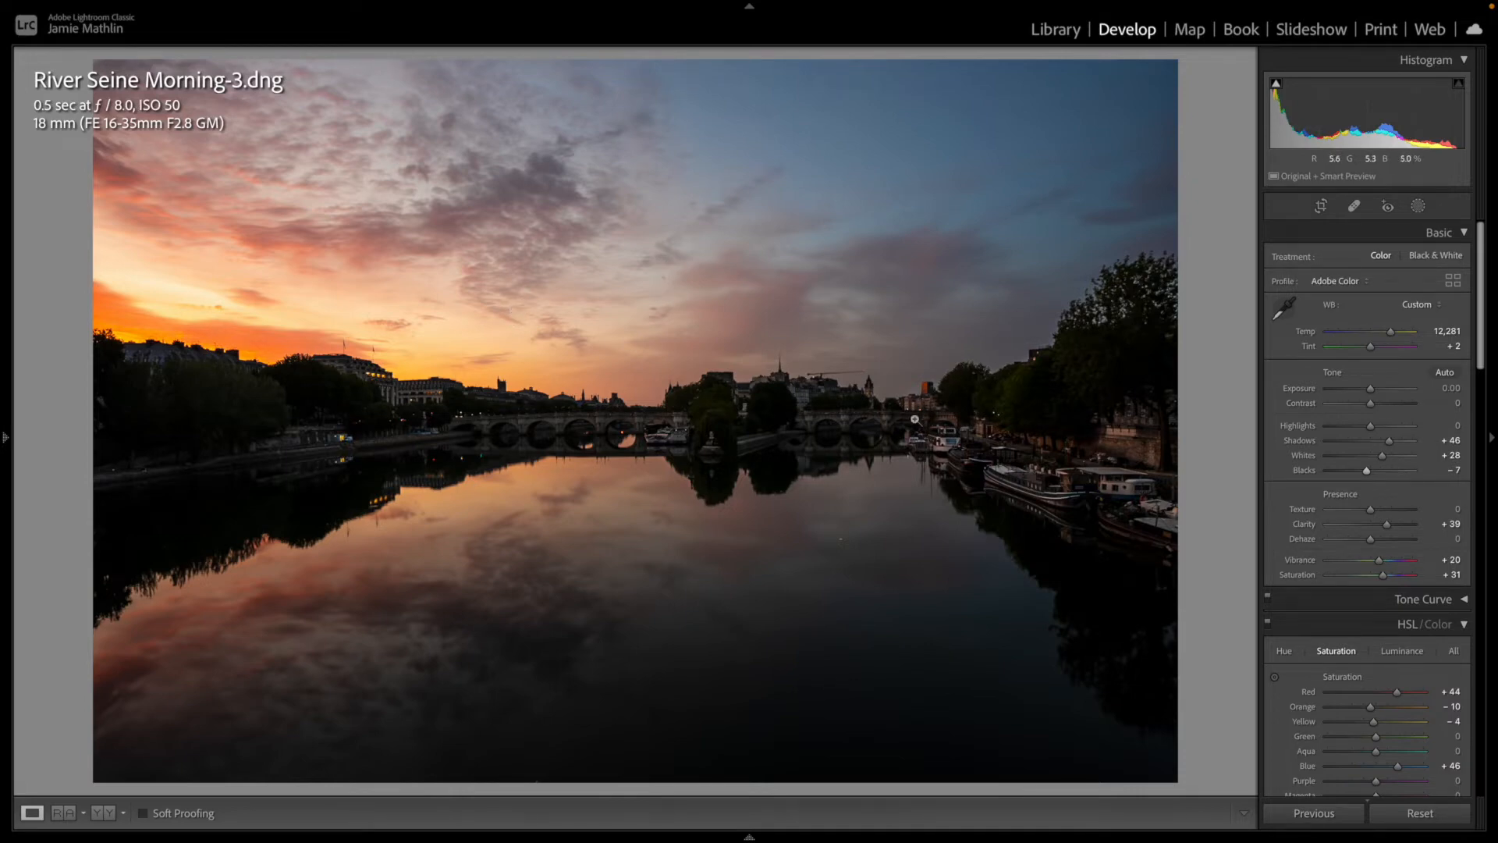
Step: Select River Seine Morning.dng and River Seine Morning-3.dng together and open them as layers in Photoshop, despite the Camera Raw compatibility notice
{"action": "mouse_move", "coordinate": [754, 840]}
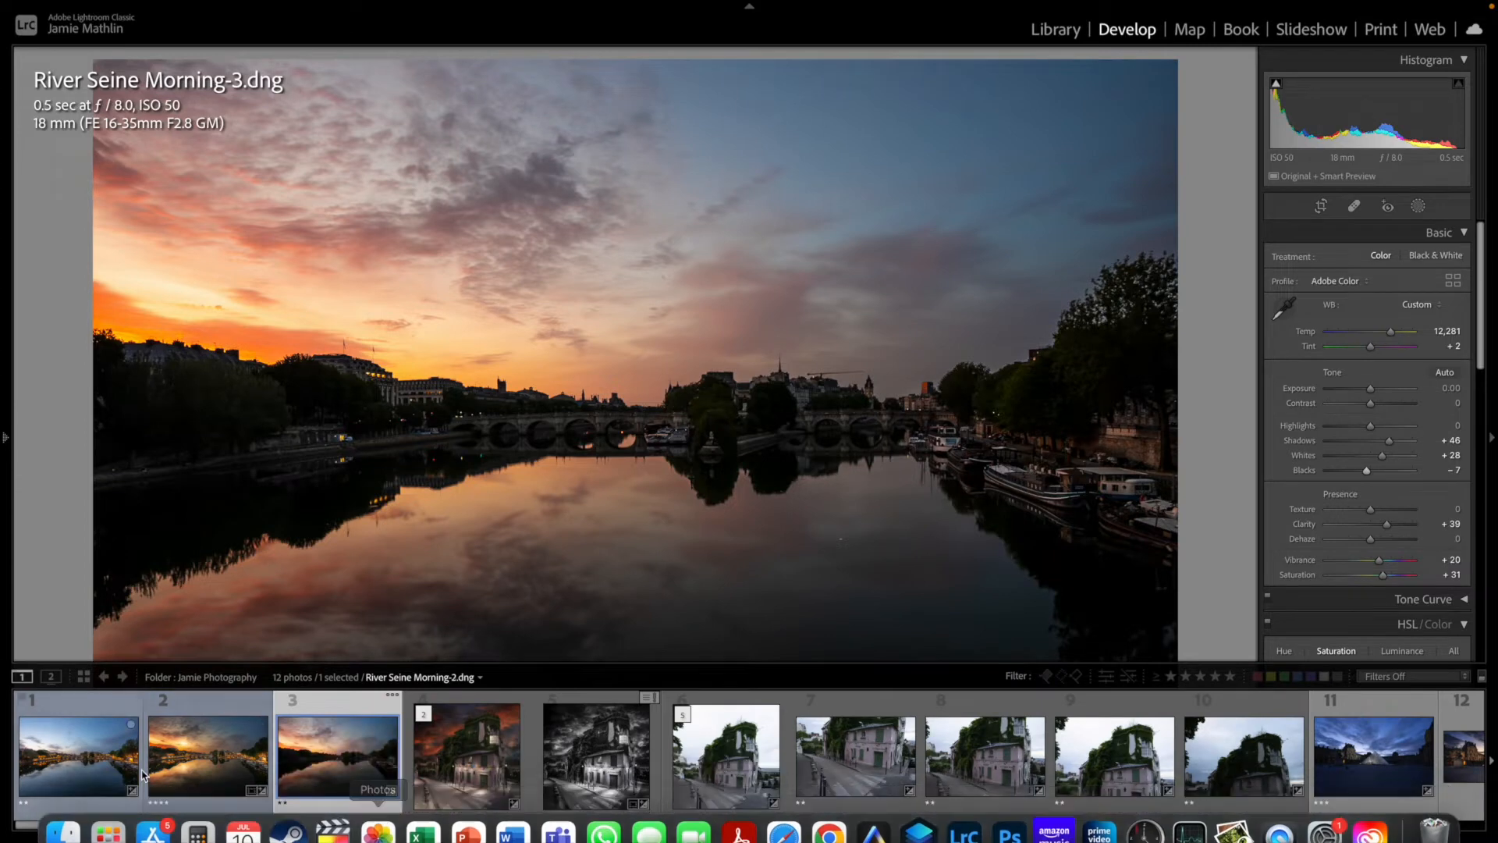
{"action": "left_click", "coordinate": [81, 765]}
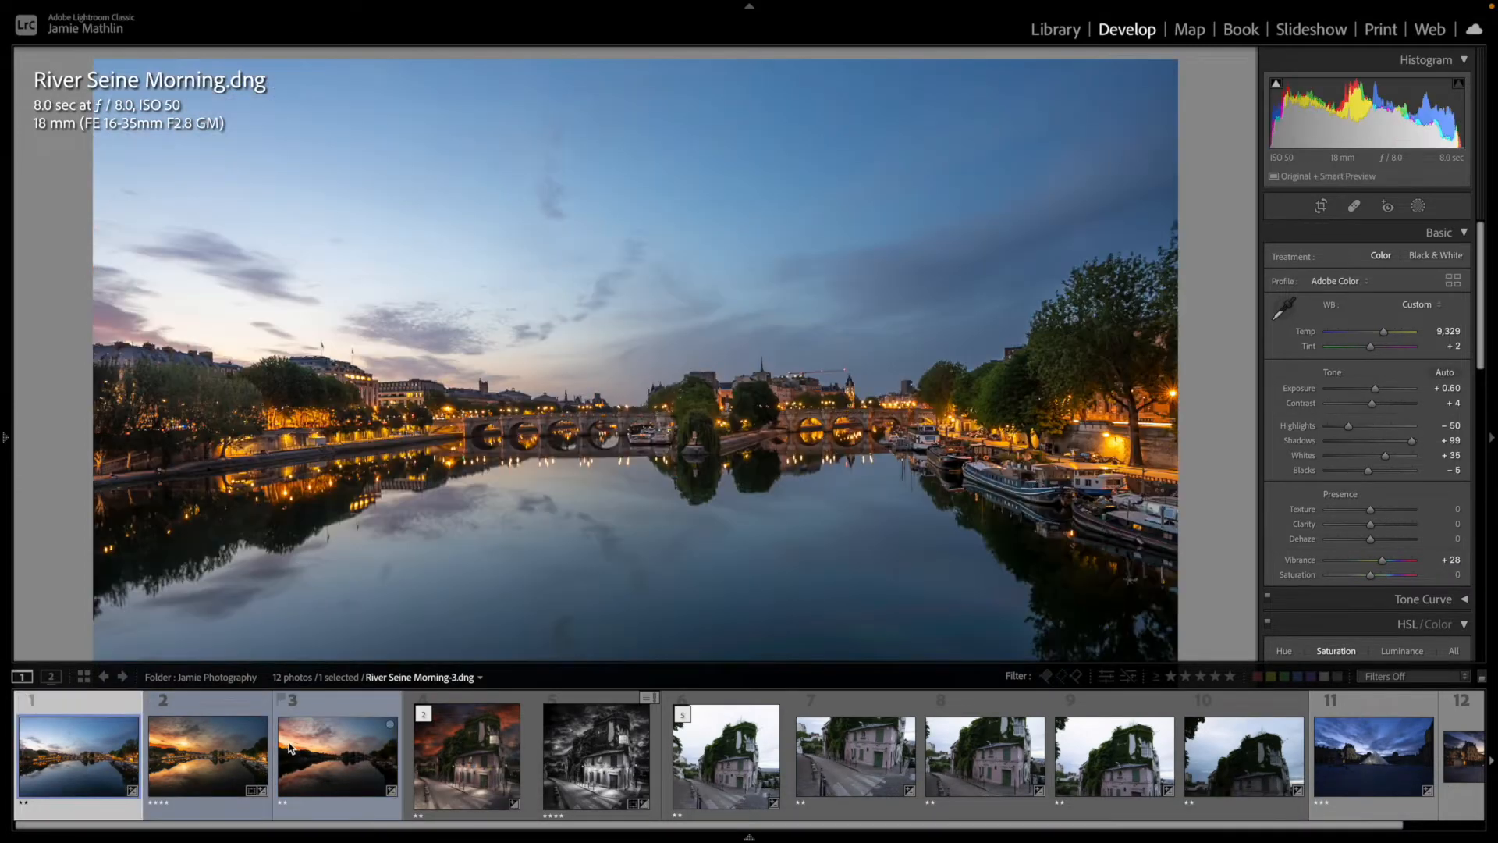
{"action": "left_click", "coordinate": [332, 775], "text": "ctrl"}
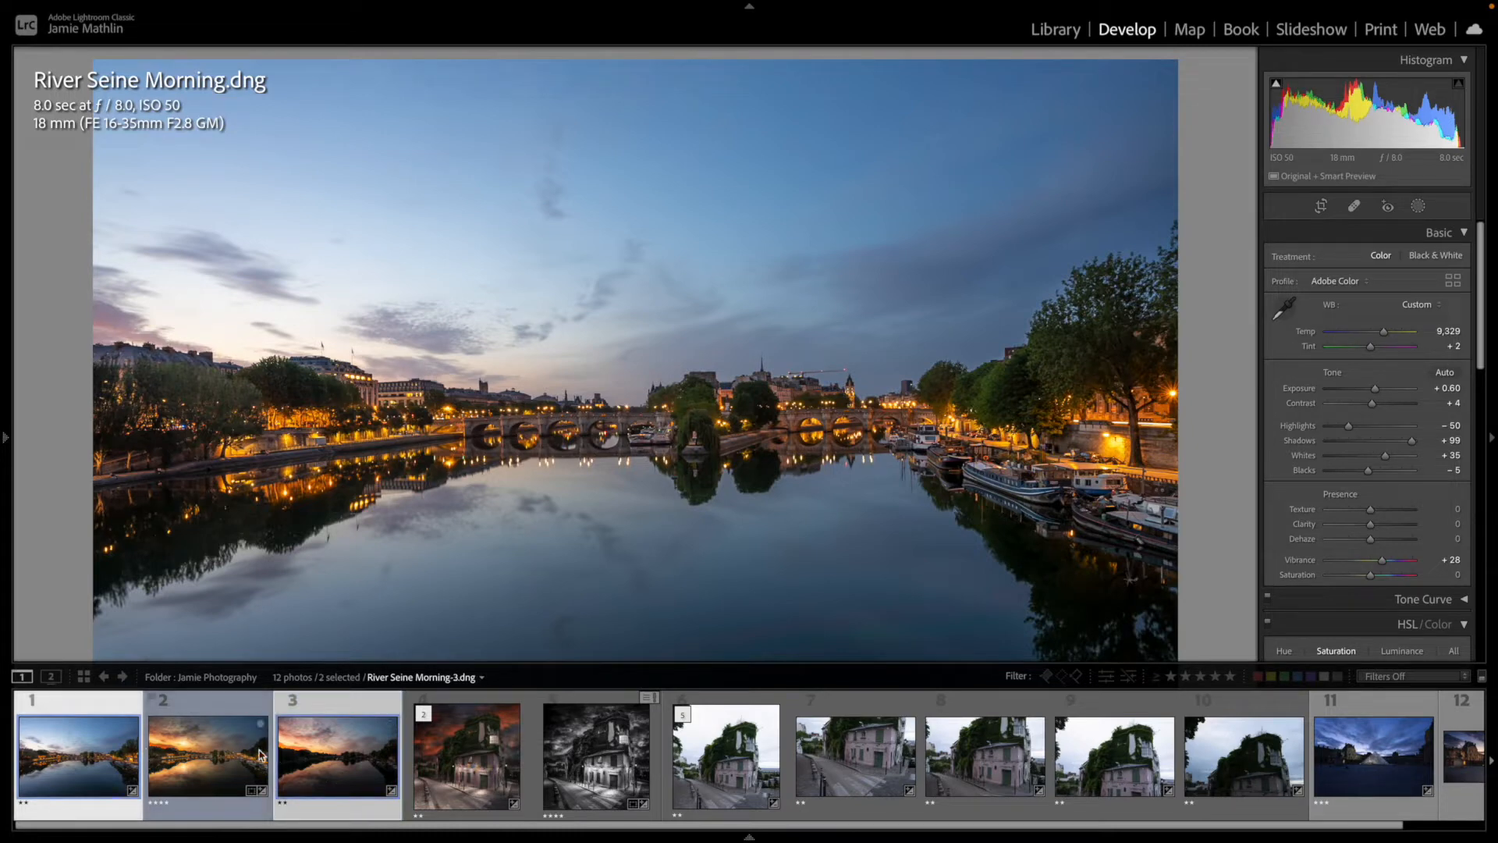
{"action": "right_click", "coordinate": [343, 745]}
{"action": "mouse_move", "coordinate": [351, 749]}
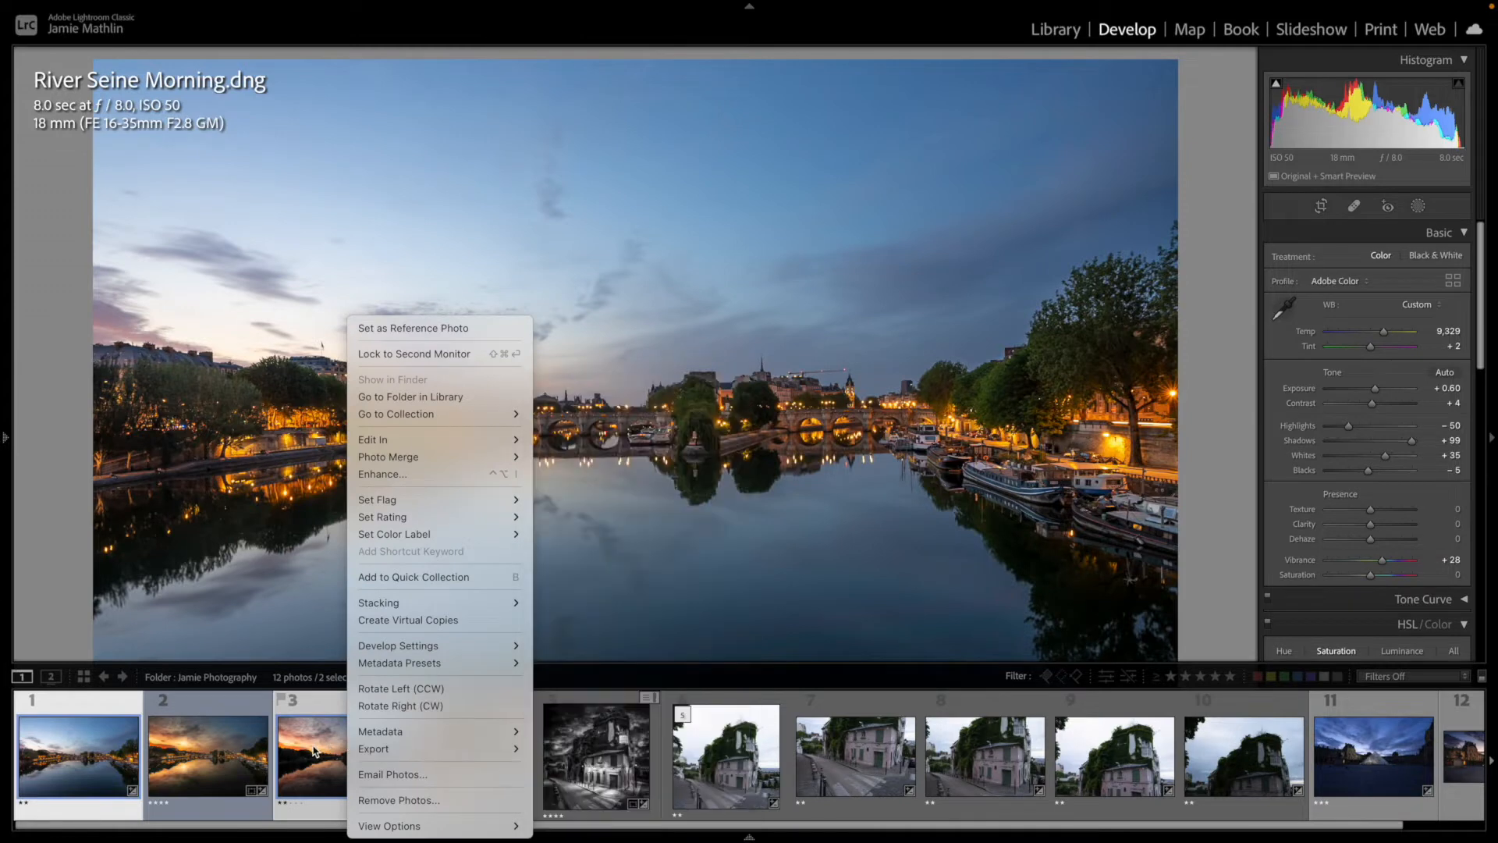
{"action": "mouse_move", "coordinate": [431, 447]}
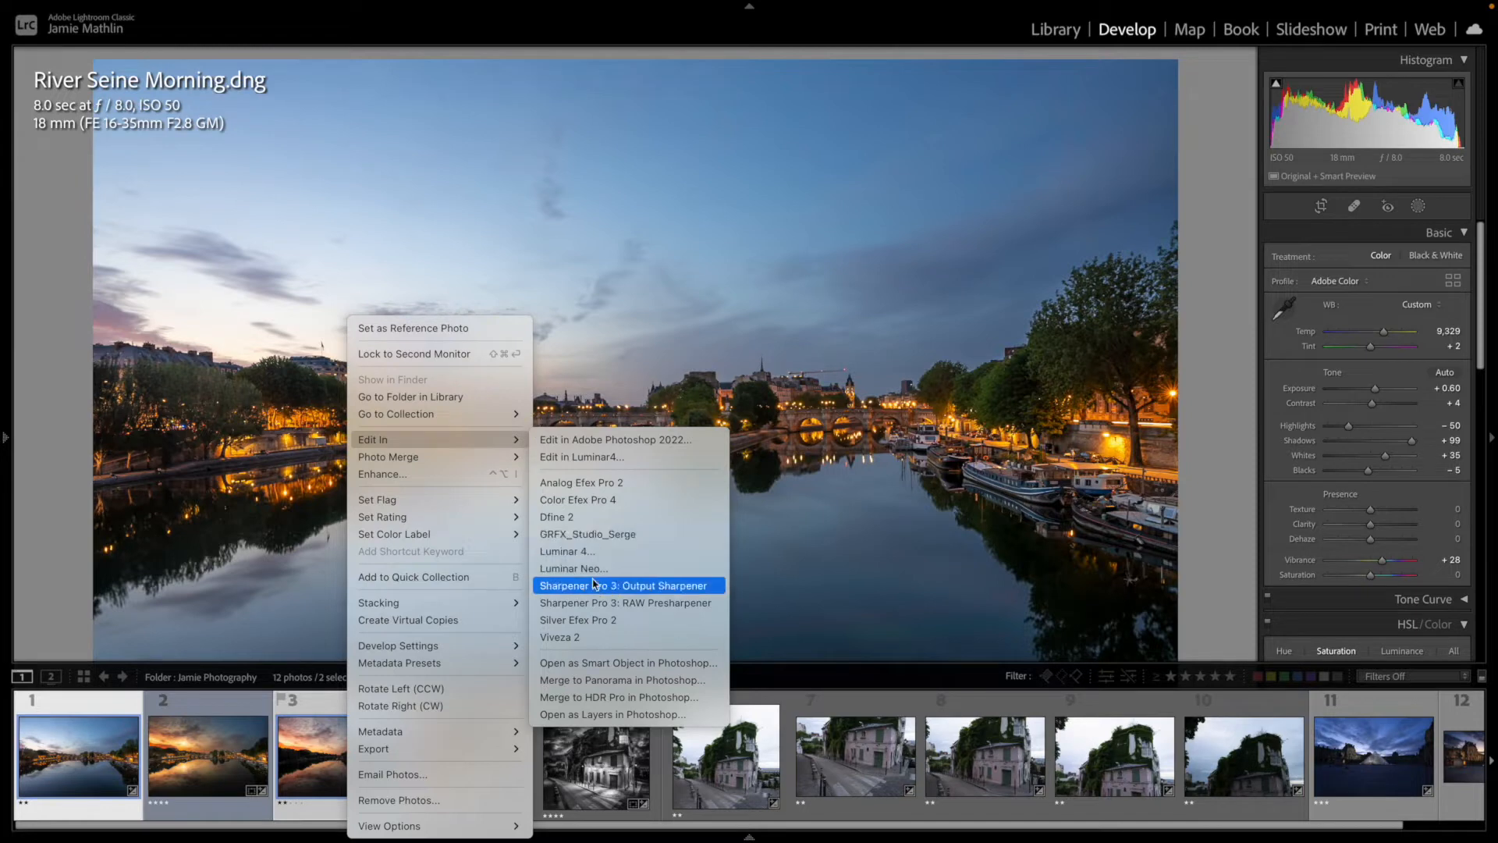
{"action": "left_click", "coordinate": [602, 715]}
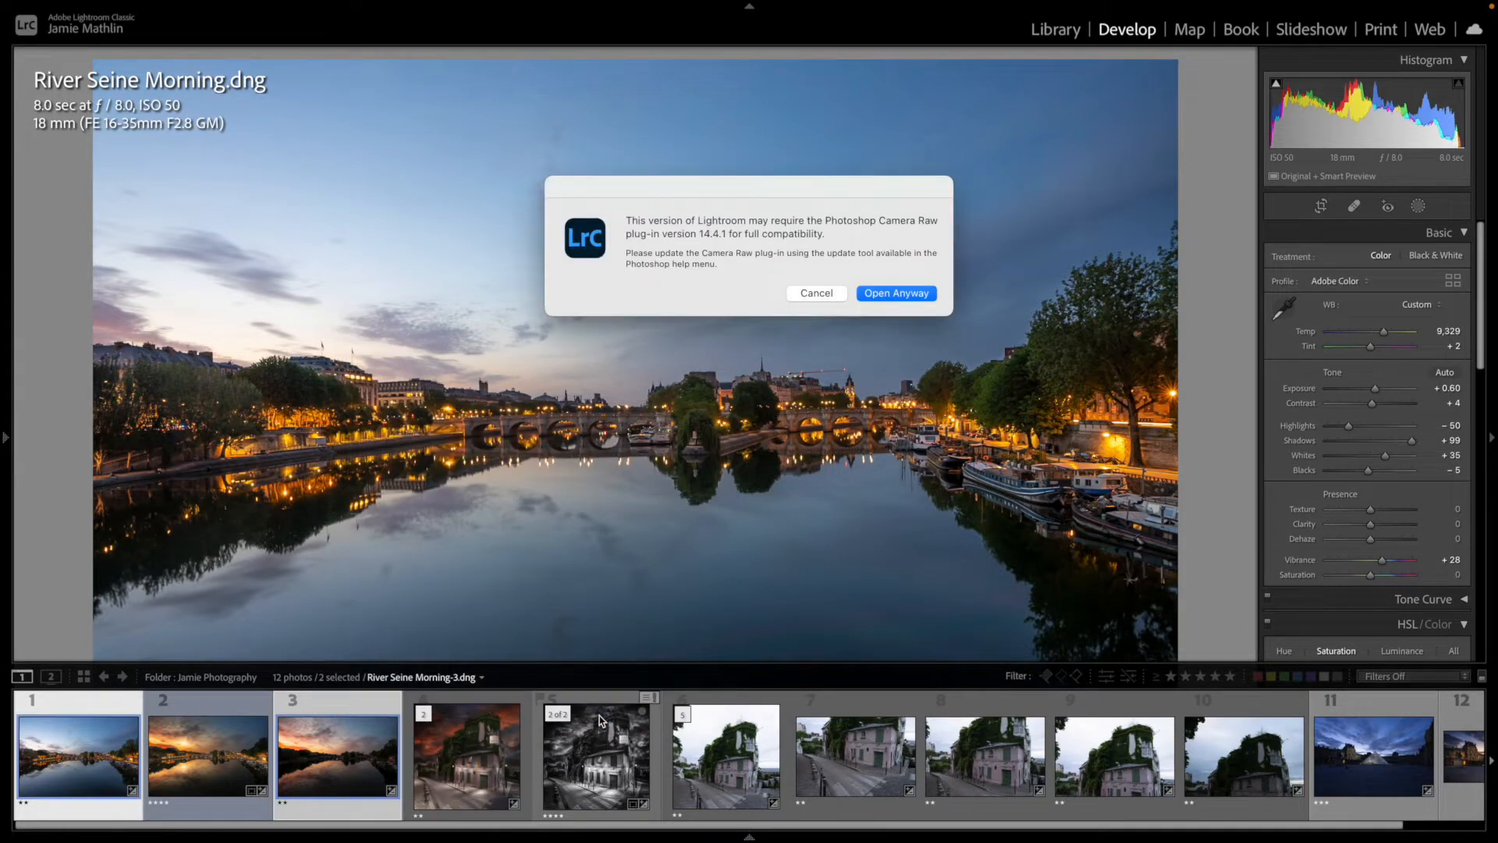
{"action": "left_click", "coordinate": [893, 295]}
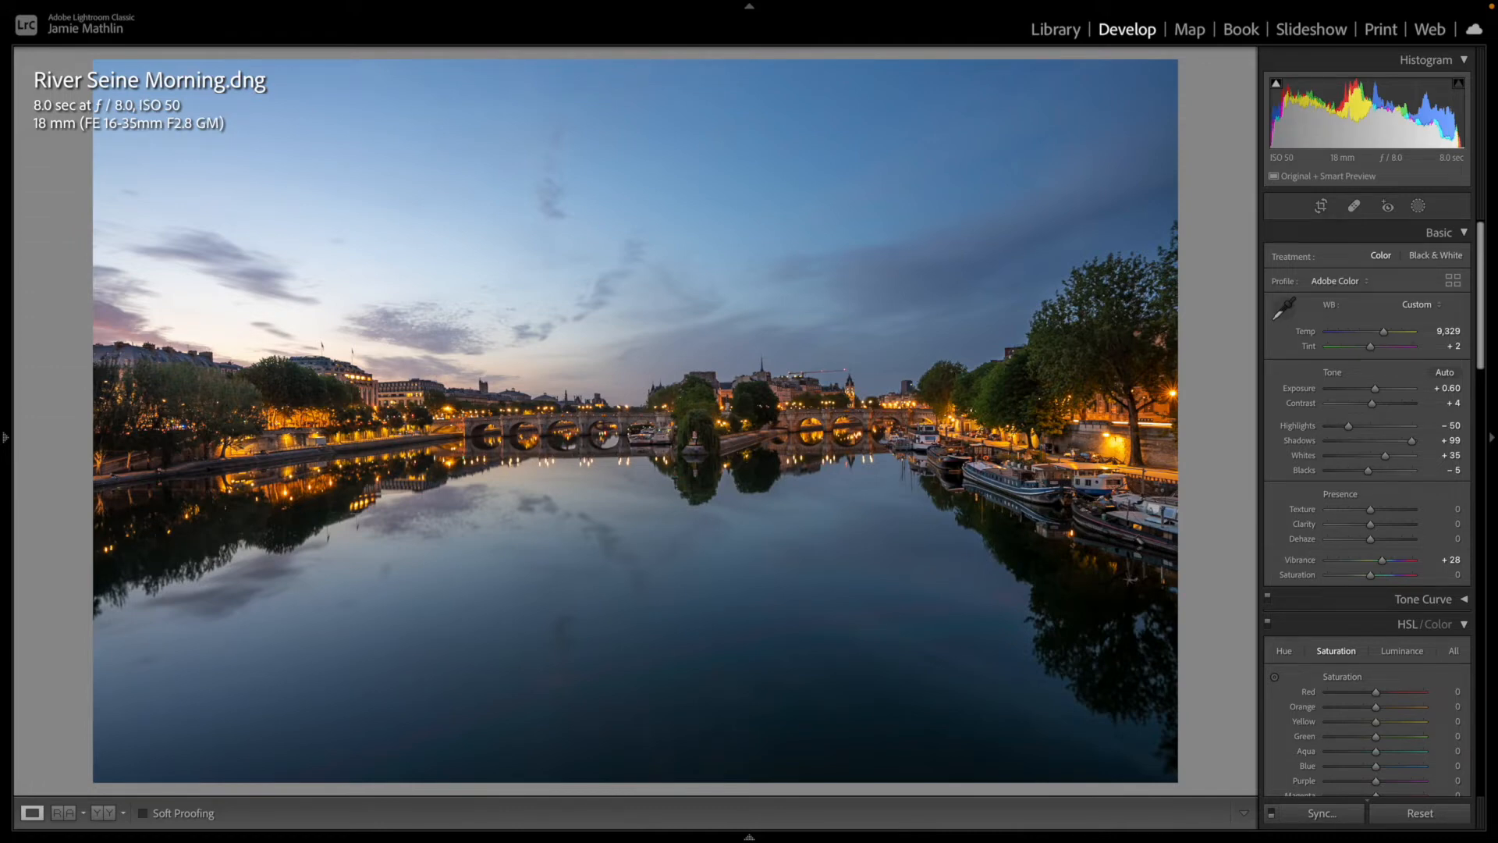
{"action": "key", "text": "super+Tab"}
{"action": "key", "text": "super+Tab"}
{"action": "key", "text": "super+Tab"}
{"action": "key", "text": "super+Tab"}
{"action": "key", "text": "super+Tab"}
{"action": "key", "text": "super+Tab"}
{"action": "key", "text": "super+Tab"}
{"action": "key", "text": "super+Tab"}
{"action": "key", "text": "super+Tab"}
{"action": "key", "text": "super+Tab"}
{"action": "key", "text": "super+Tab"}
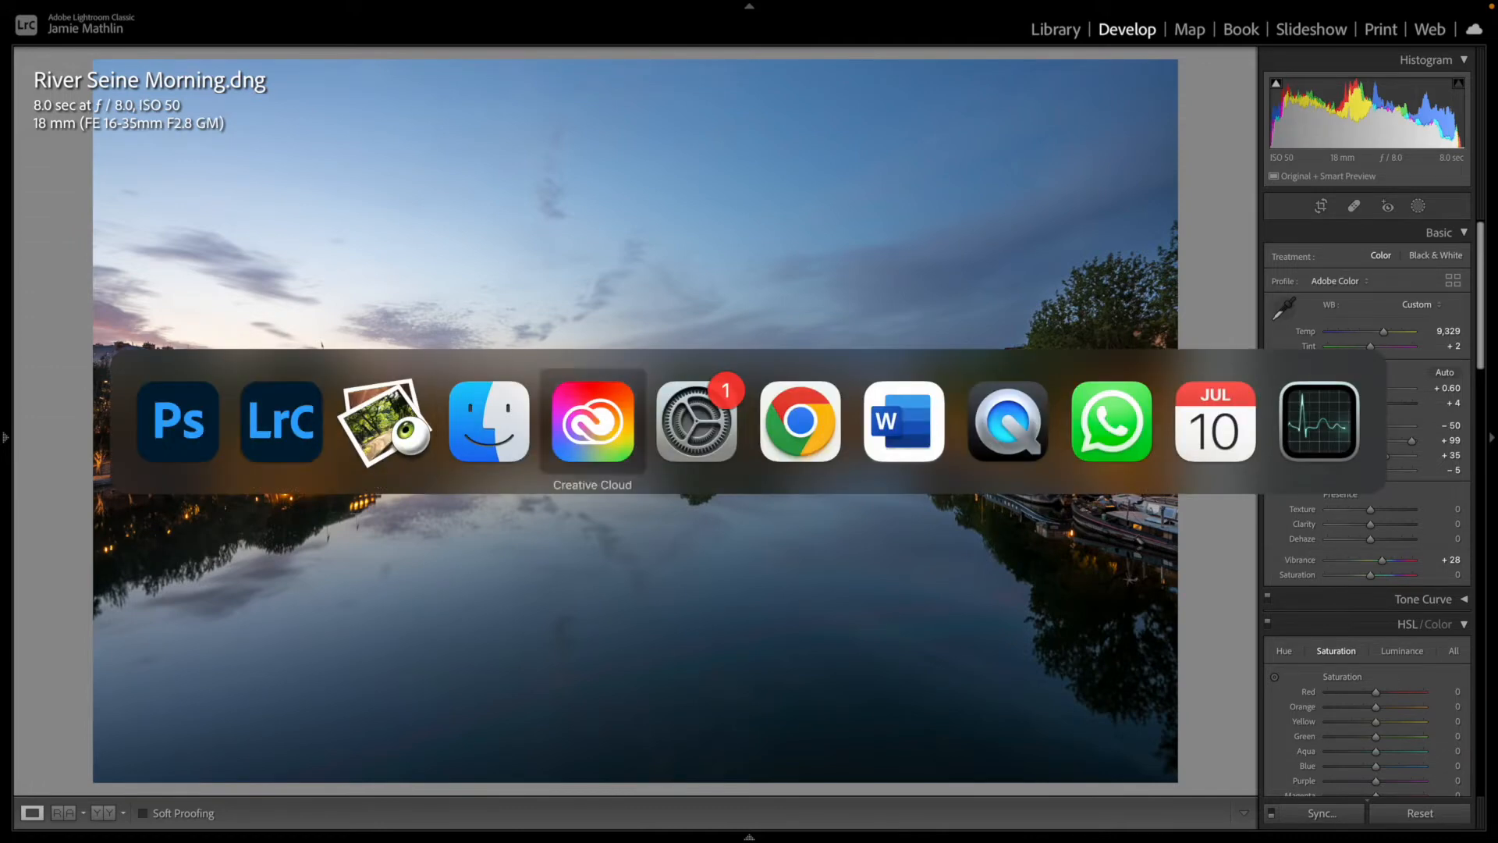
{"action": "key", "text": "super+Tab"}
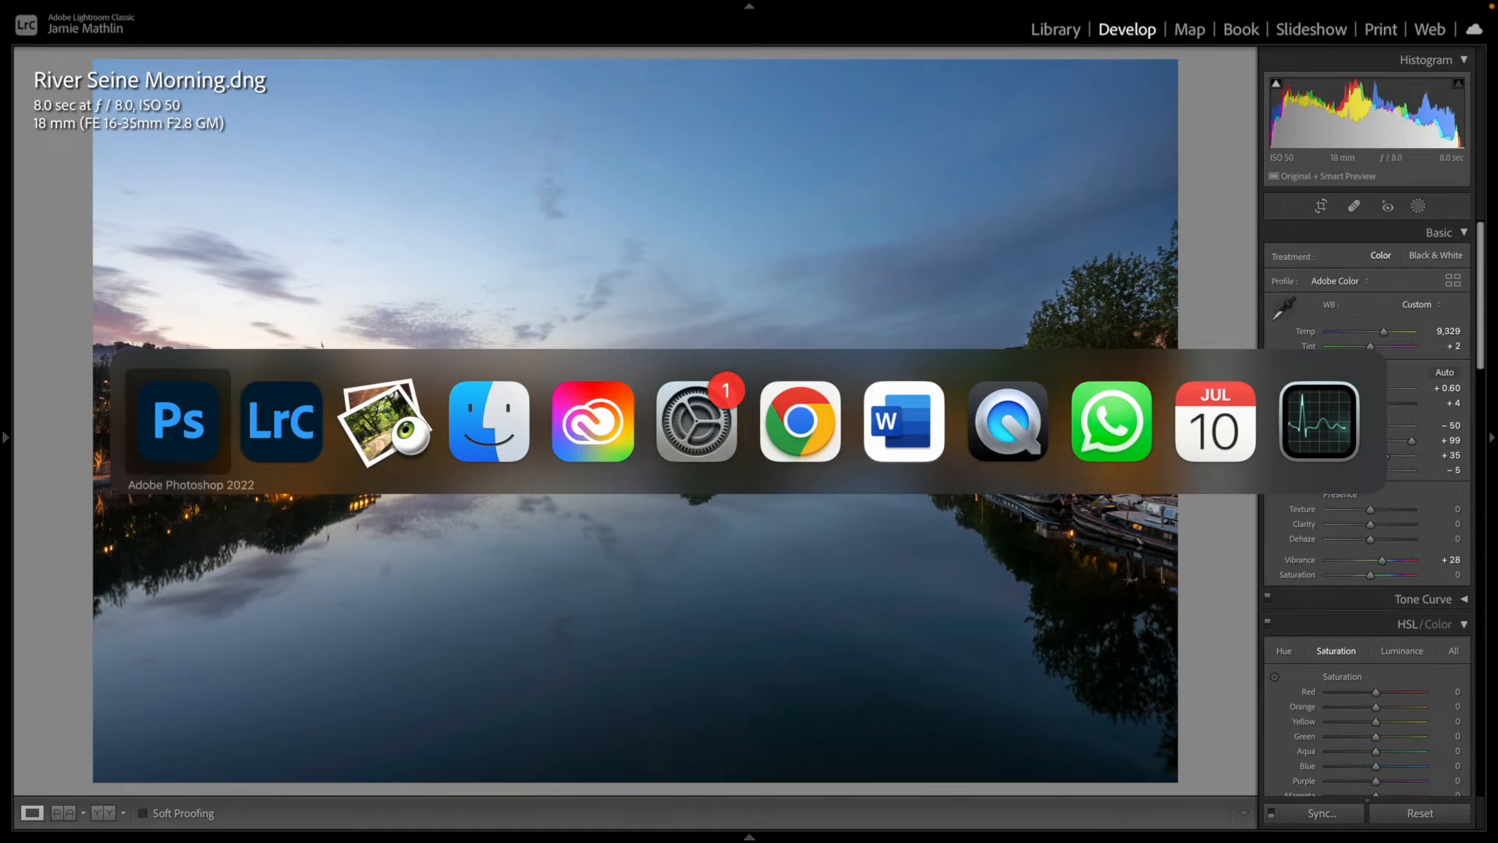
{"action": "key", "text": "Escape"}
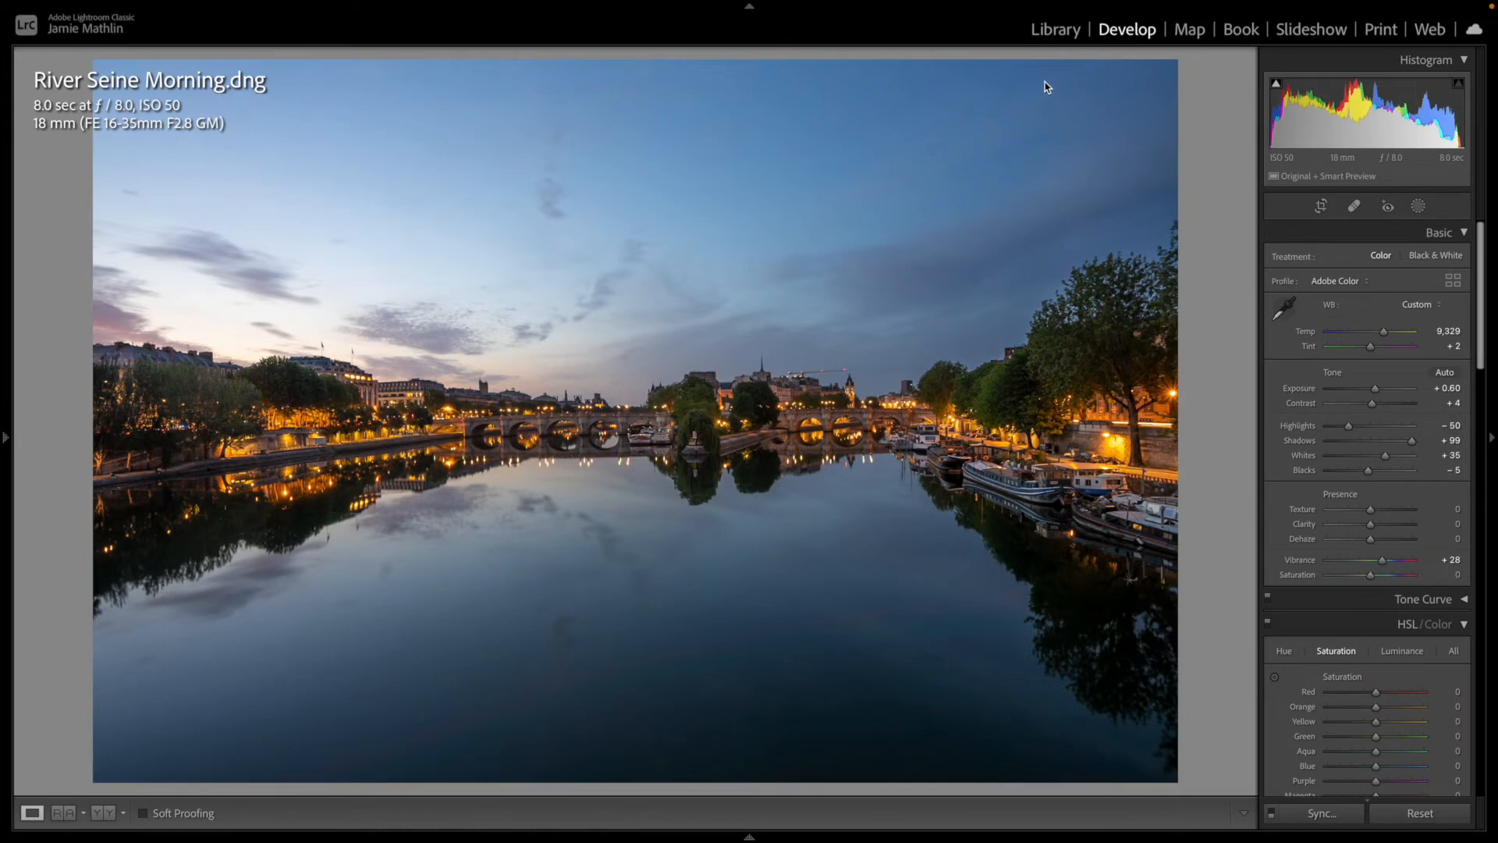
Step: Switch to Photoshop, list the document's layers and compare the two photos by hiding and reshowing the River Seine Morning.dng layer
{"action": "mouse_move", "coordinate": [175, 3]}
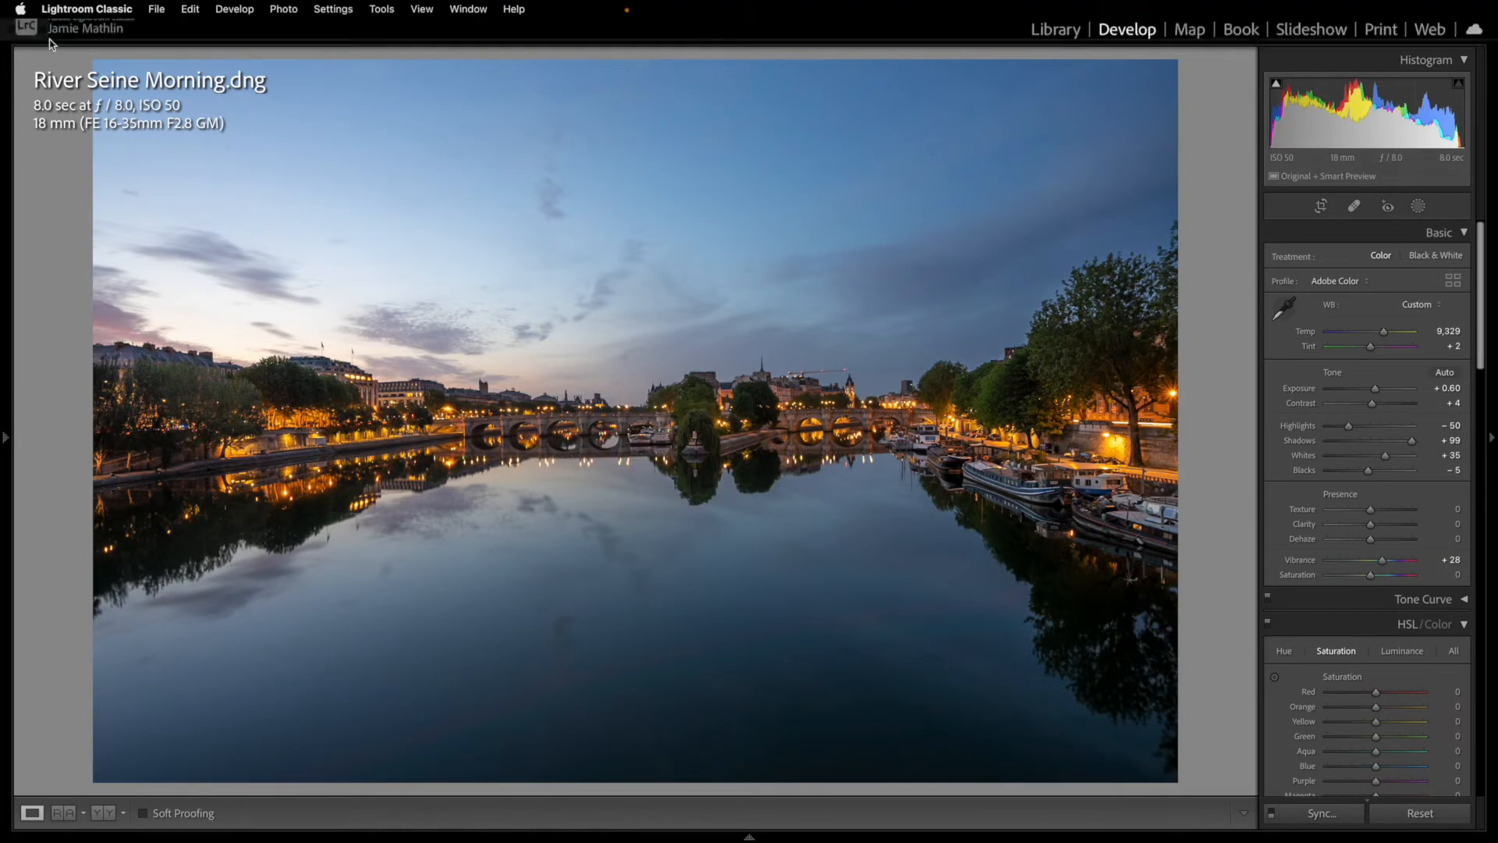
{"action": "key", "text": "shift+f"}
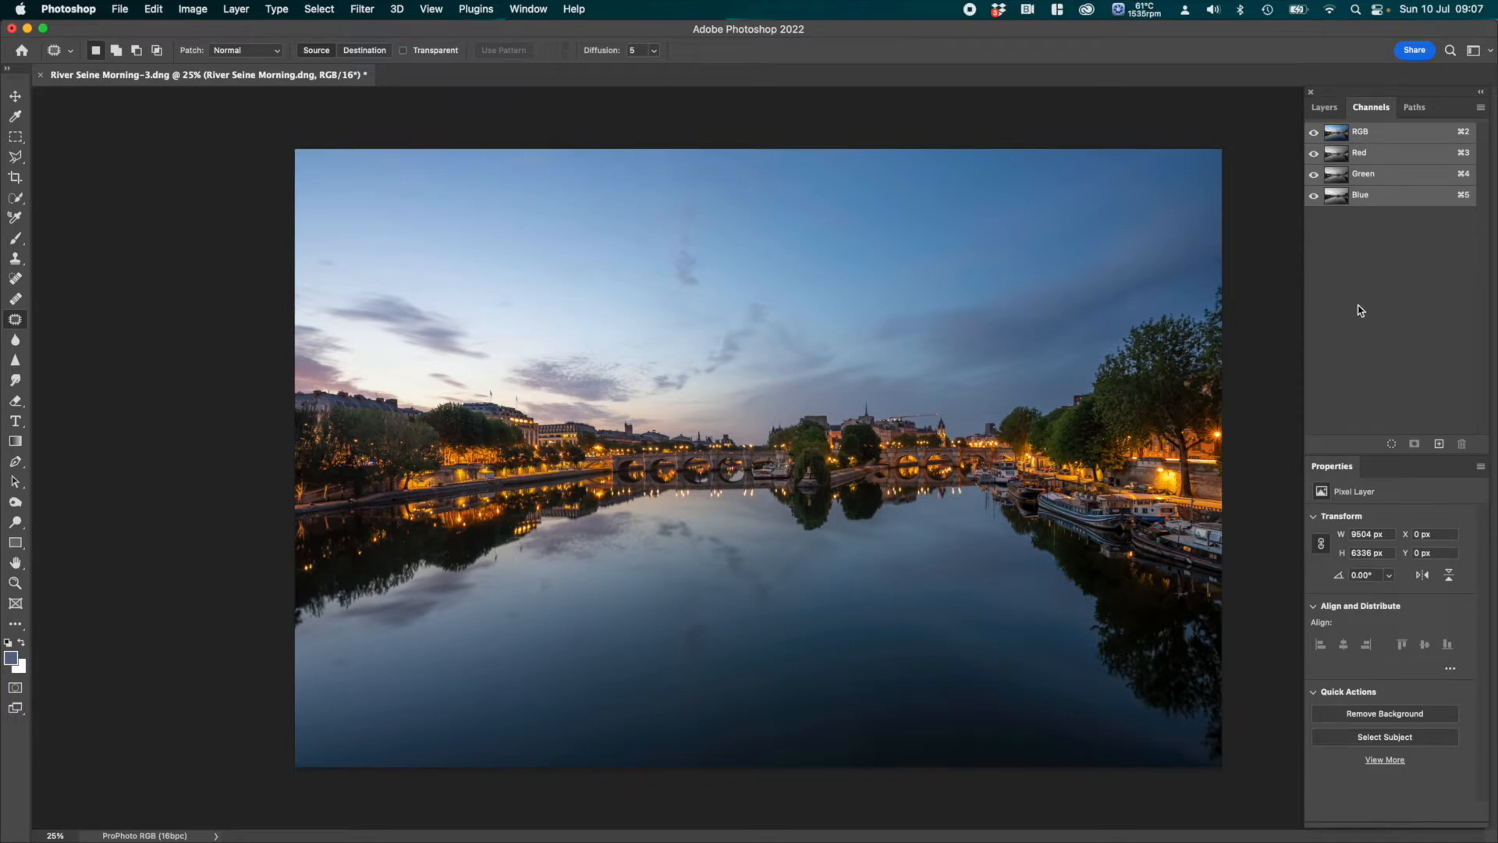
{"action": "left_click", "coordinate": [1333, 108]}
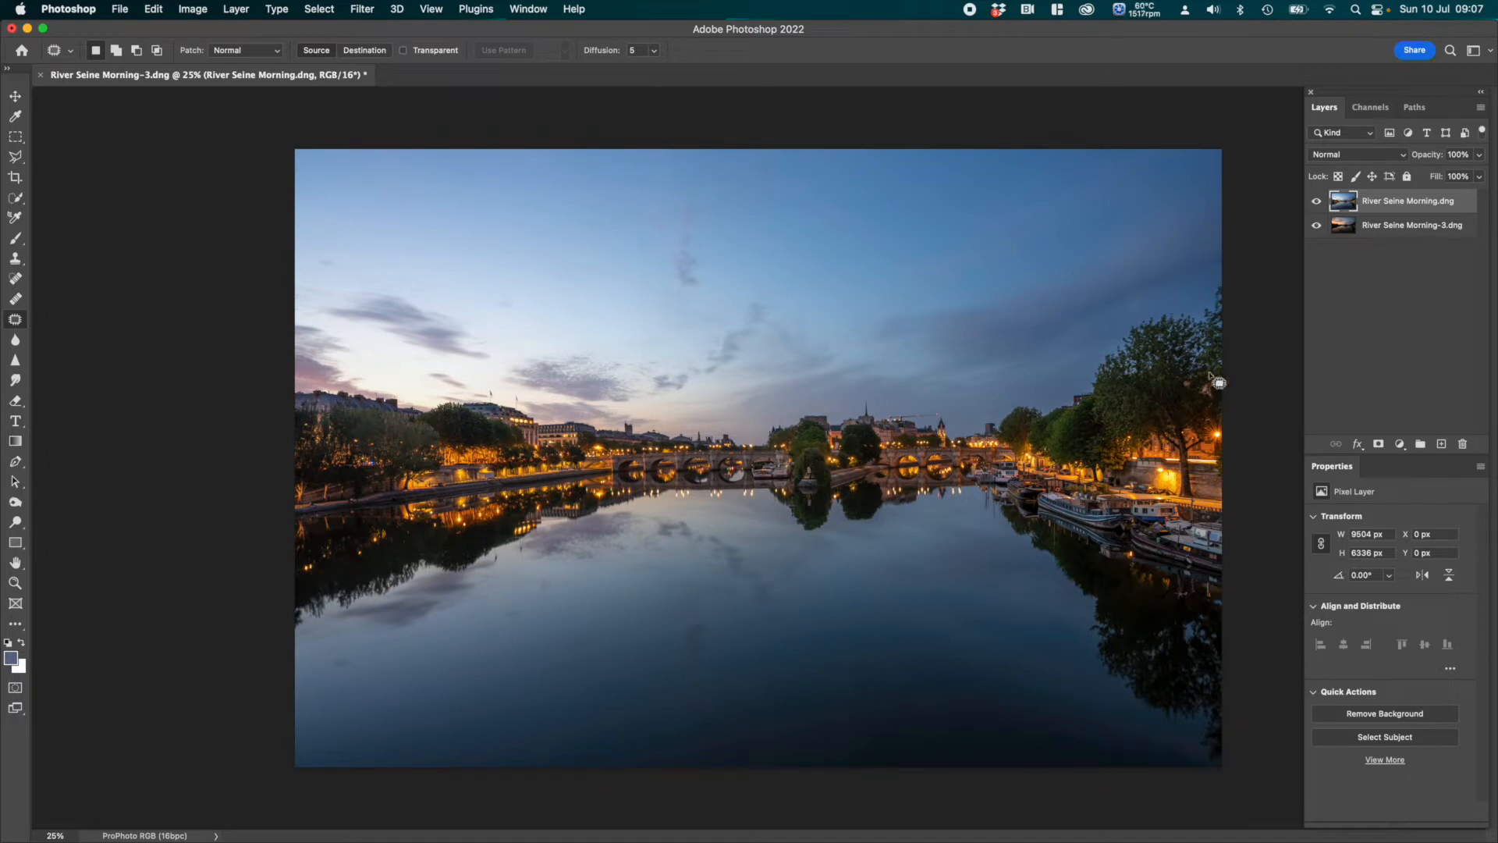
{"action": "left_click", "coordinate": [1316, 204]}
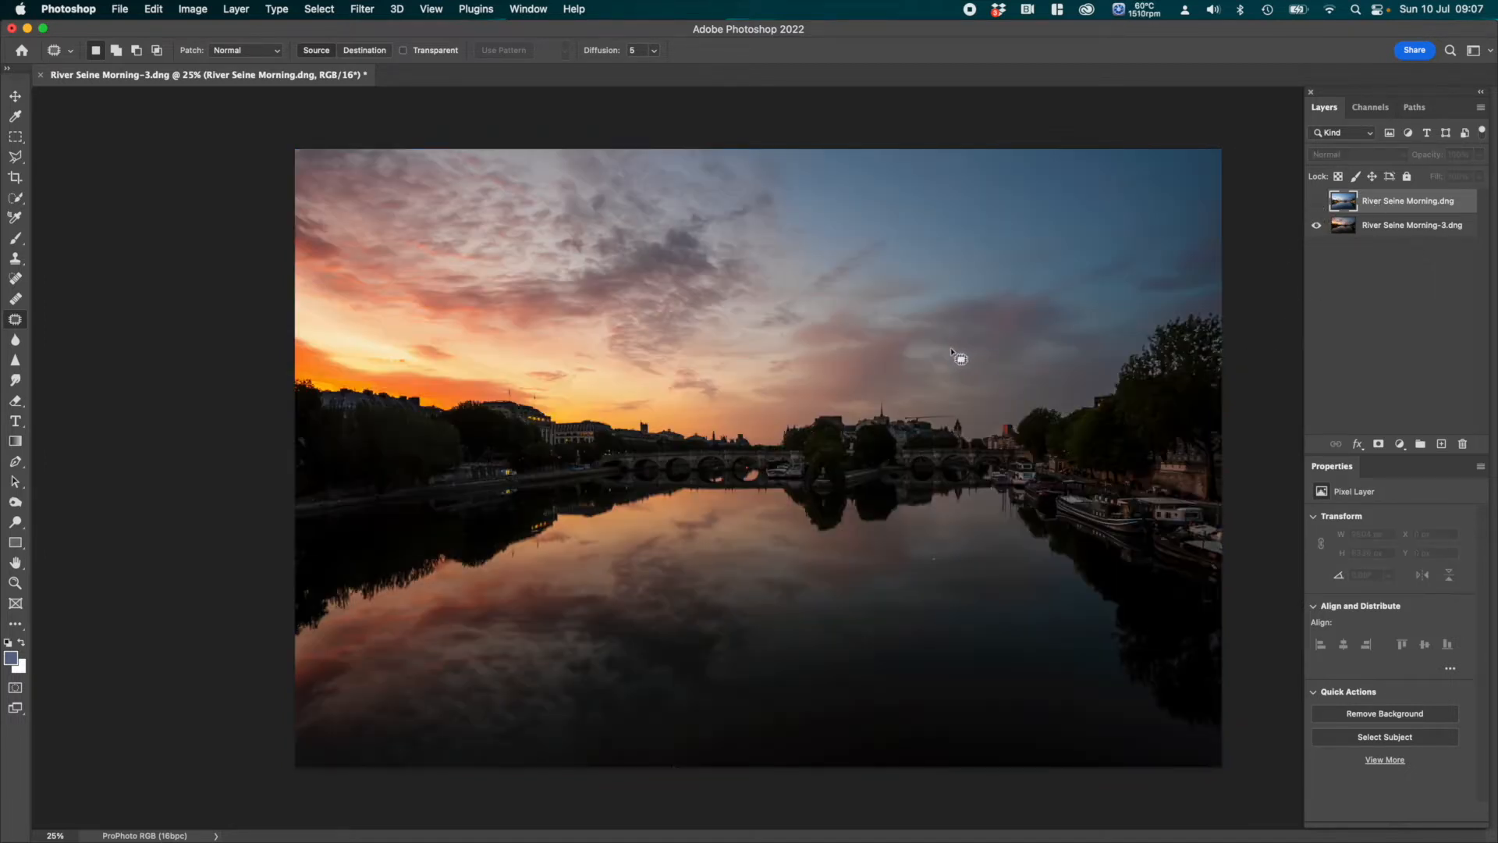
{"action": "left_click", "coordinate": [1317, 204]}
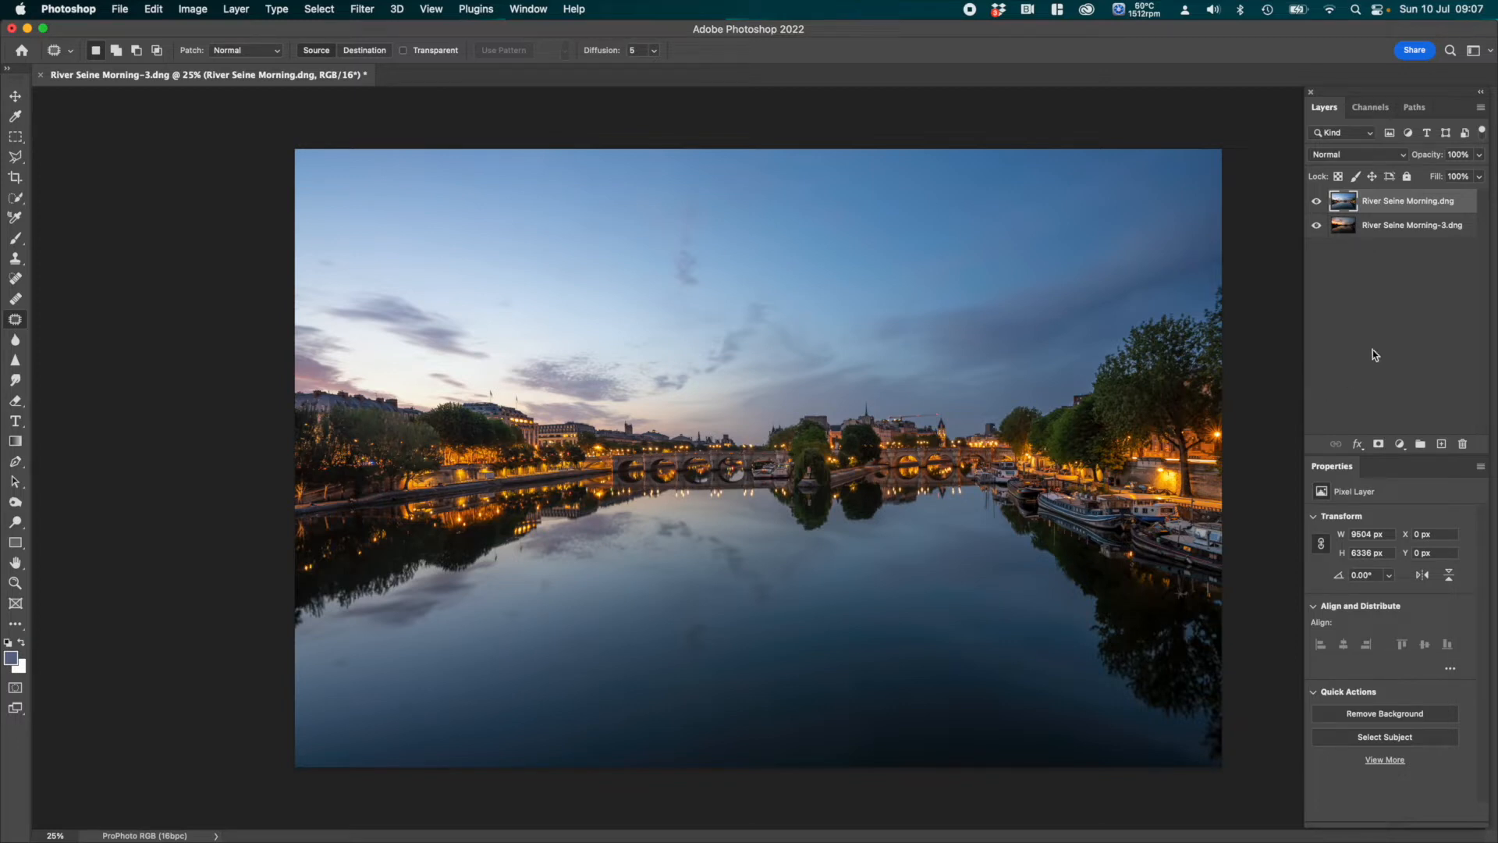
Step: Auto-align the River Seine Morning.dng and River Seine Morning-3.dng layers with the Auto projection
{"action": "left_click", "coordinate": [1413, 225], "text": "shift"}
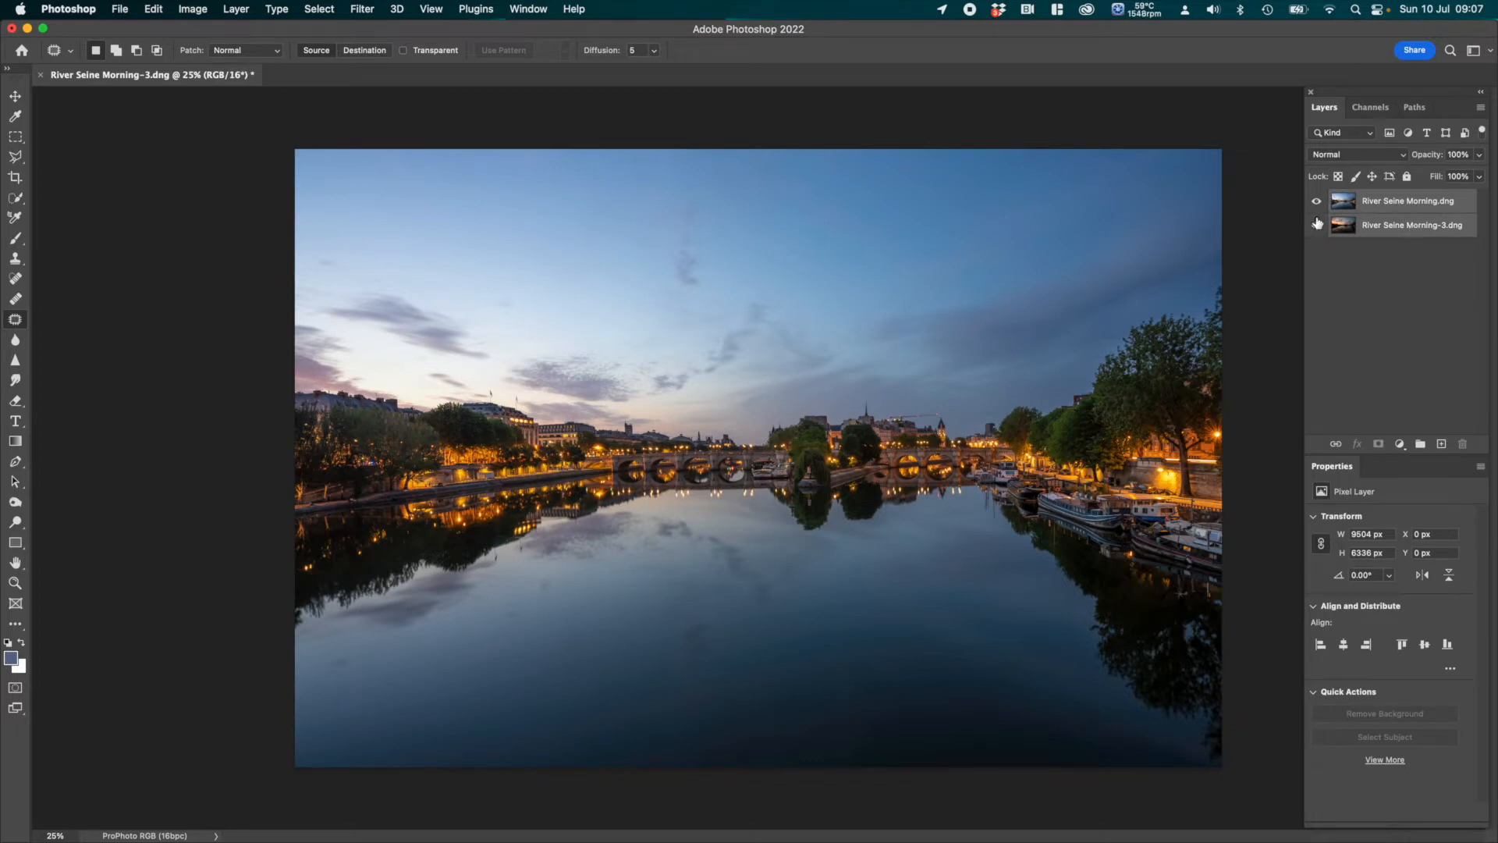
{"action": "left_click", "coordinate": [156, 9]}
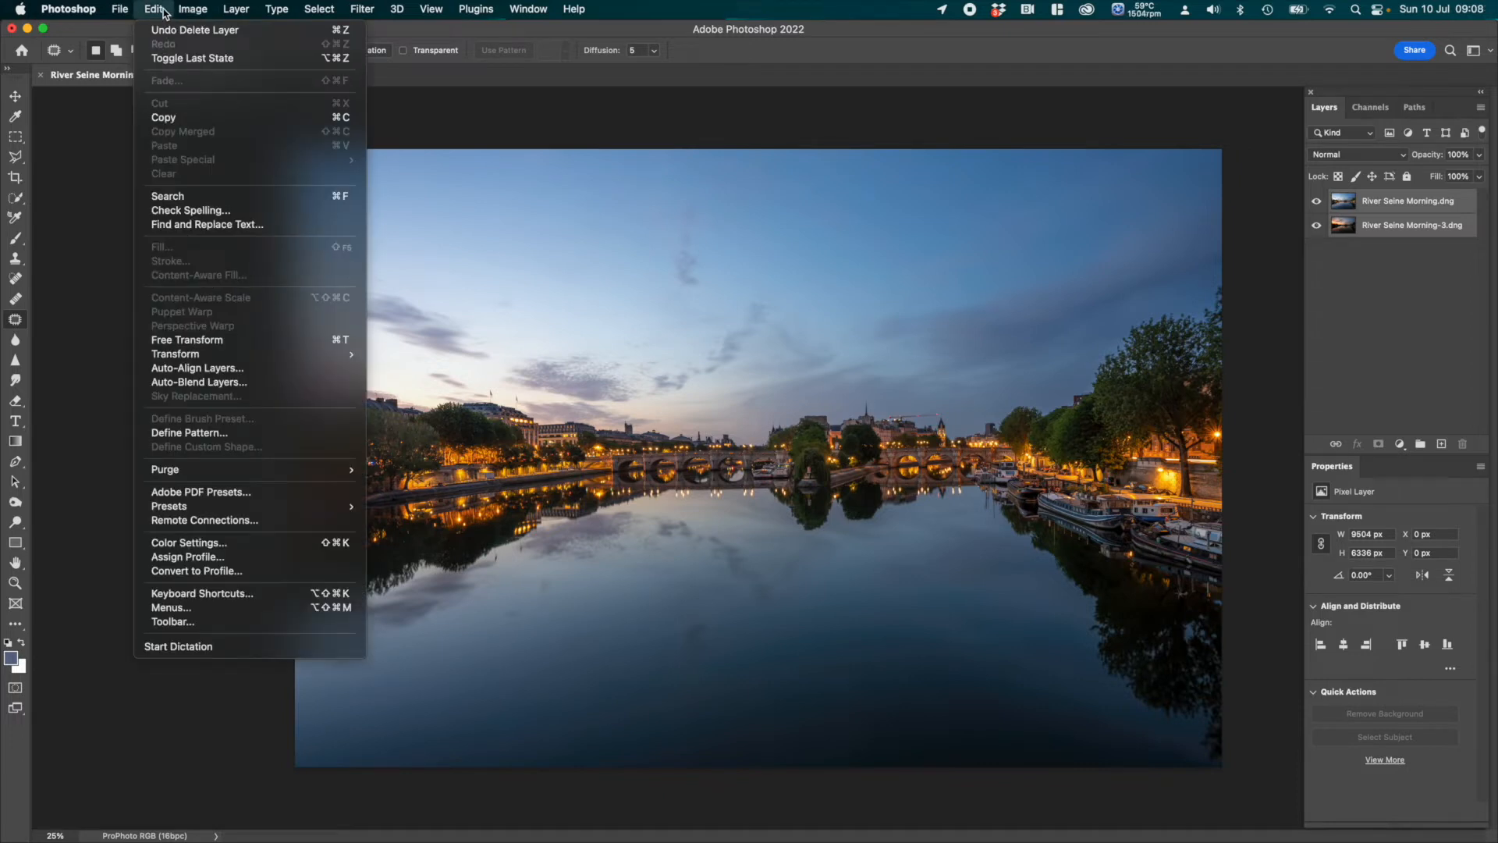
{"action": "left_click", "coordinate": [236, 371]}
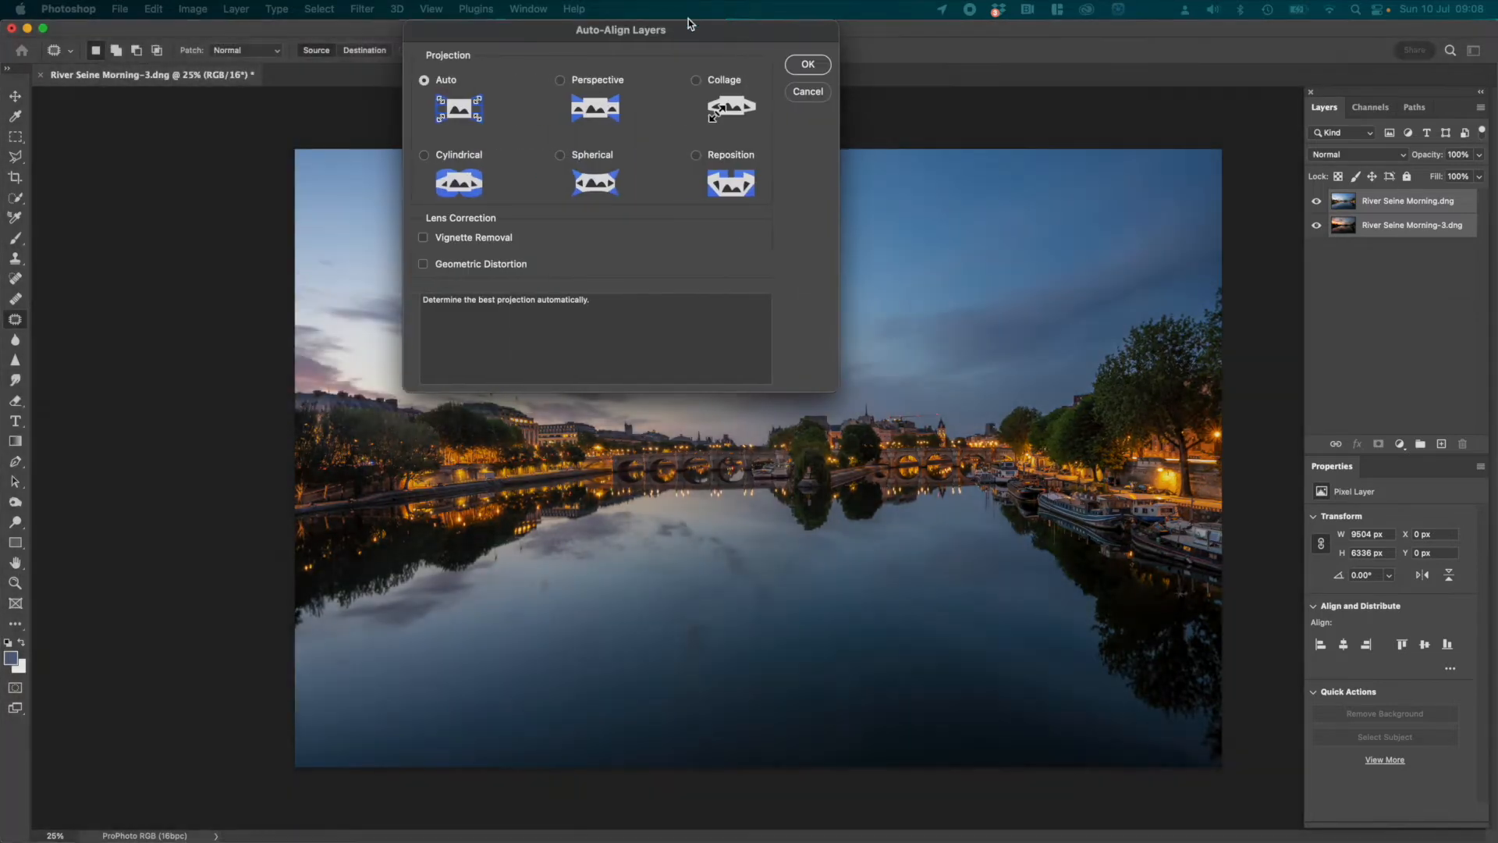
{"action": "left_click_drag", "start_coordinate": [686, 37], "coordinate": [708, 201]}
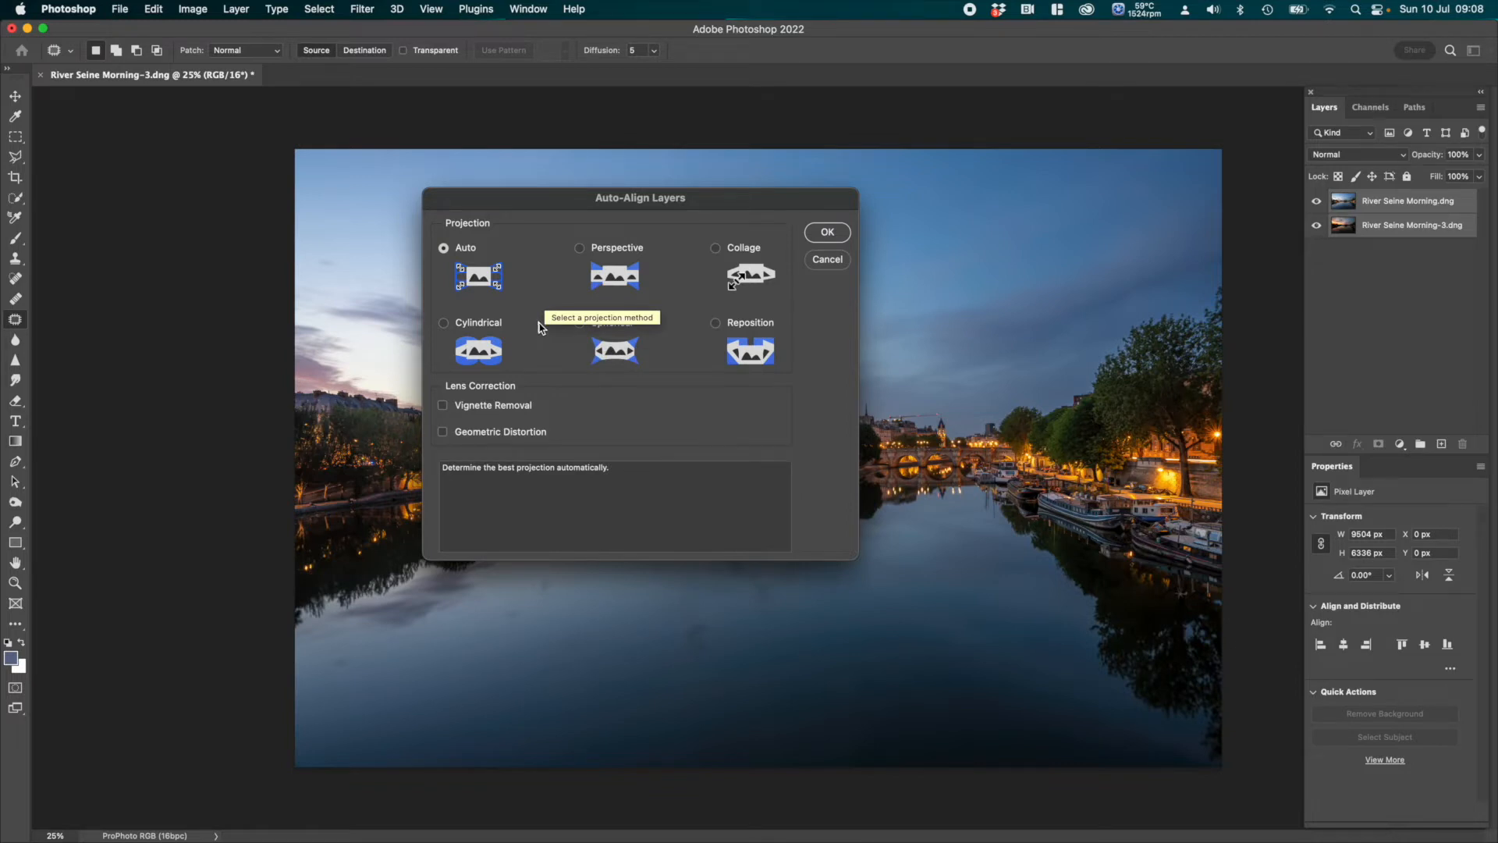
{"action": "left_click", "coordinate": [825, 235]}
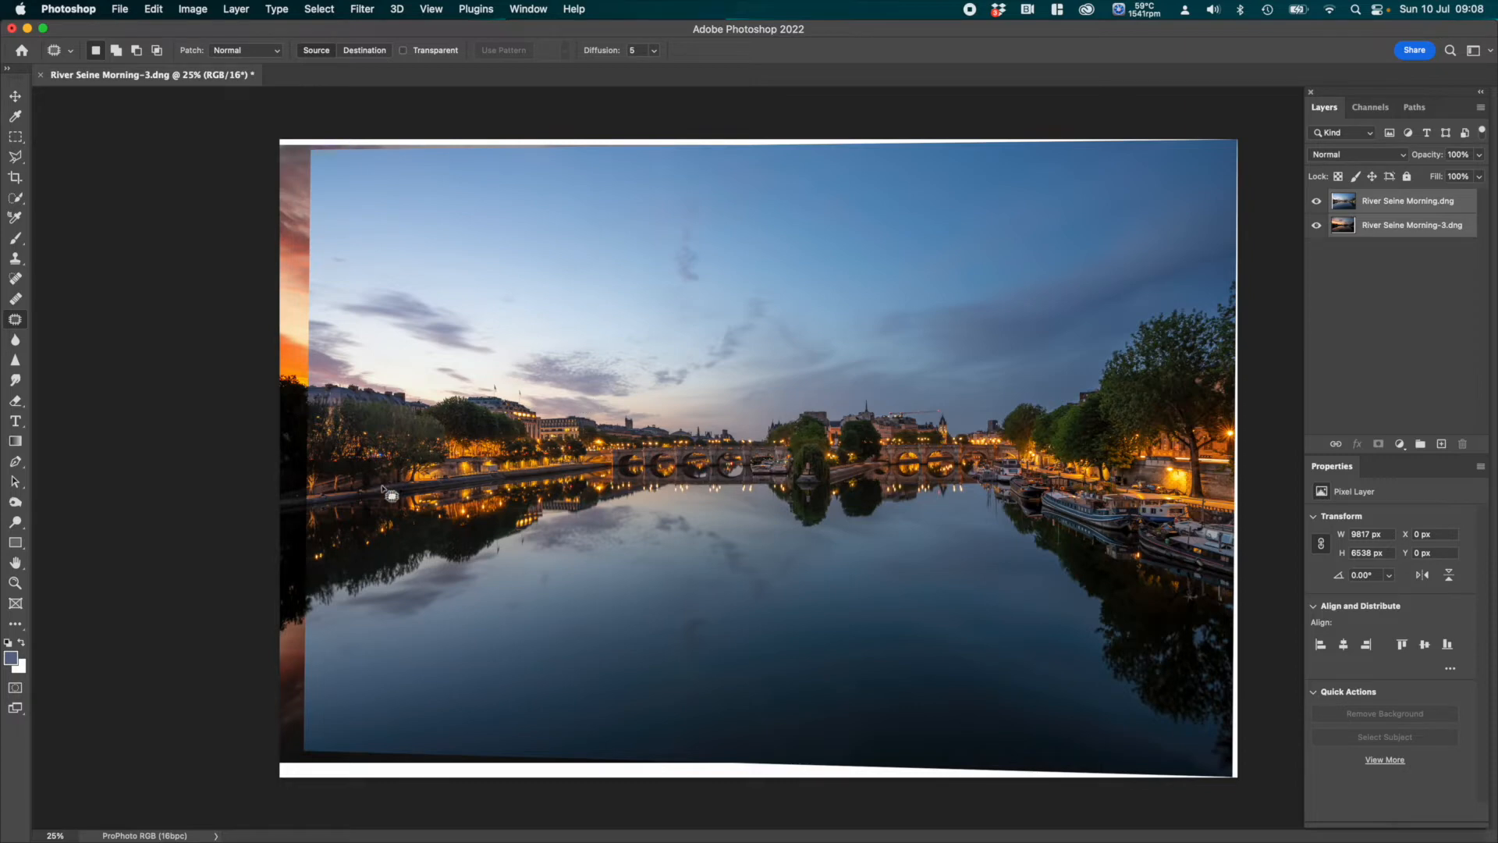
Step: Check the alignment of the two photos by repeatedly hiding and reshowing the River Seine Morning.dng layer
{"action": "left_click", "coordinate": [1317, 203]}
{"action": "left_click", "coordinate": [1317, 203]}
{"action": "left_click", "coordinate": [1316, 203]}
{"action": "left_click", "coordinate": [1316, 203]}
{"action": "left_click", "coordinate": [1316, 203]}
{"action": "left_click", "coordinate": [1317, 203]}
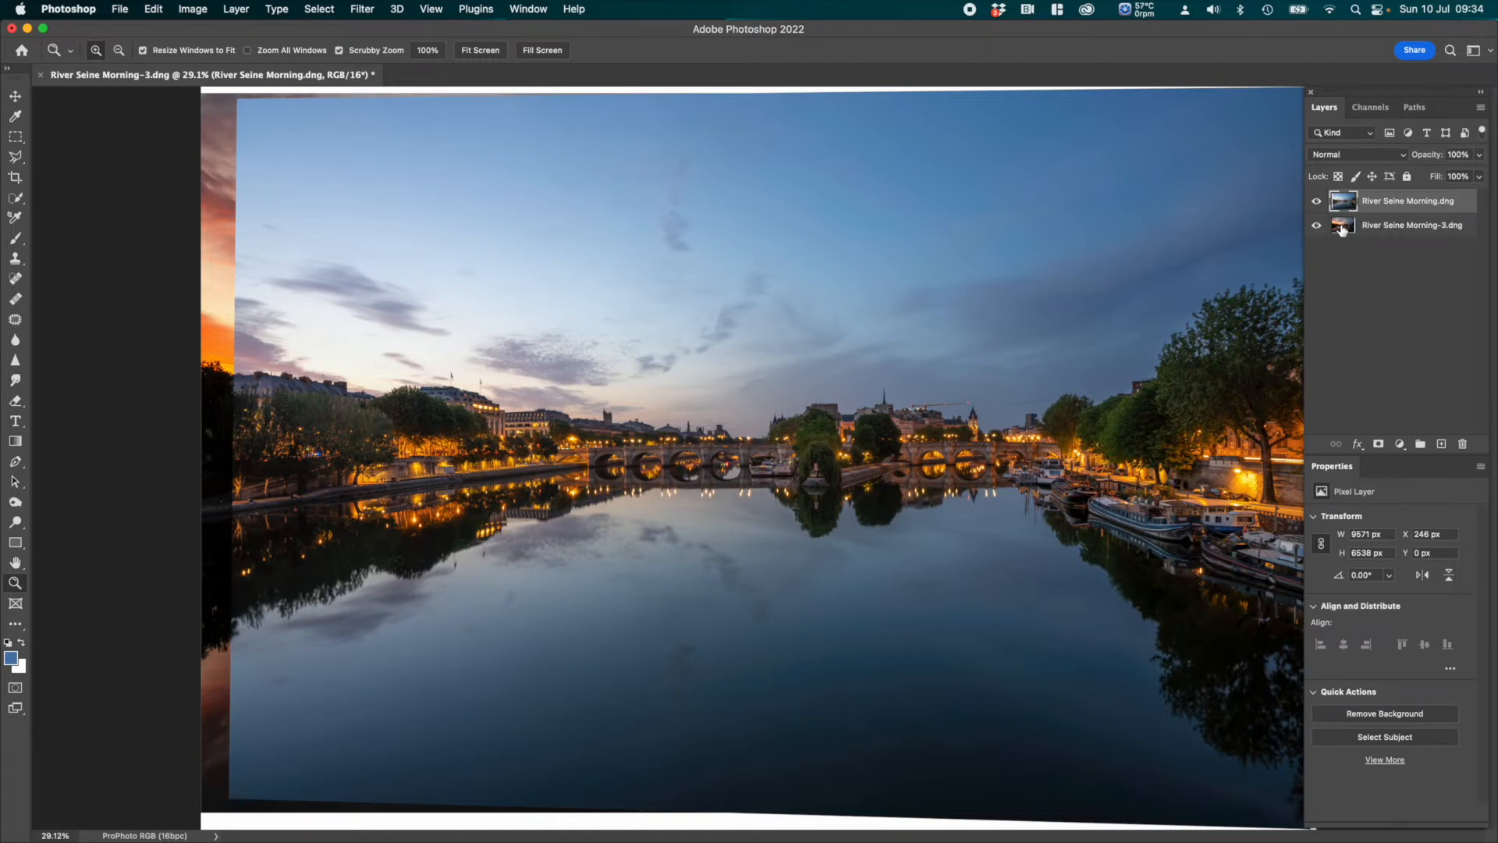
{"action": "left_click", "coordinate": [1316, 203]}
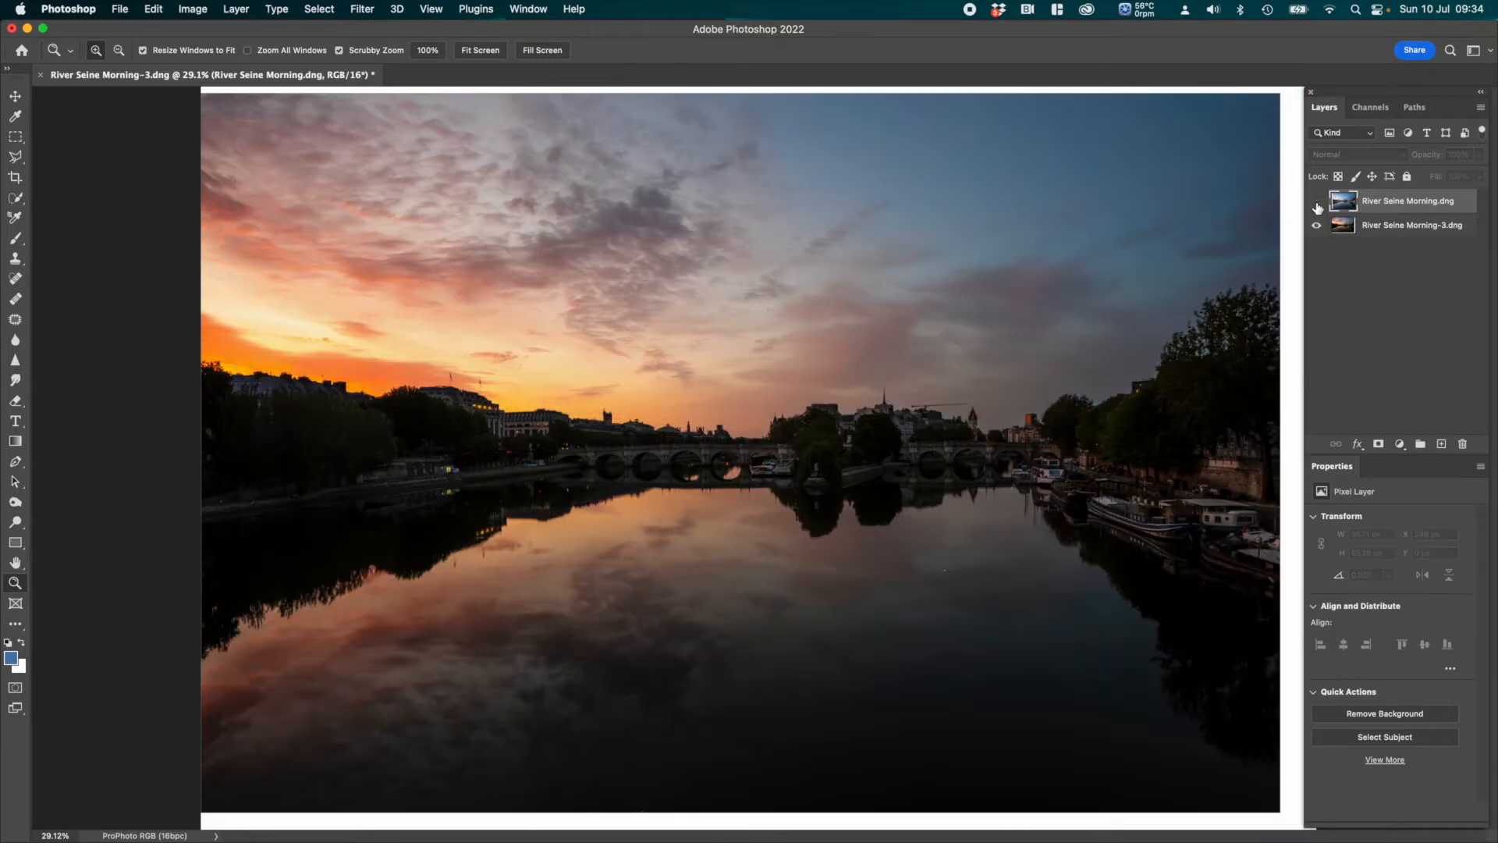
{"action": "left_click", "coordinate": [1317, 202]}
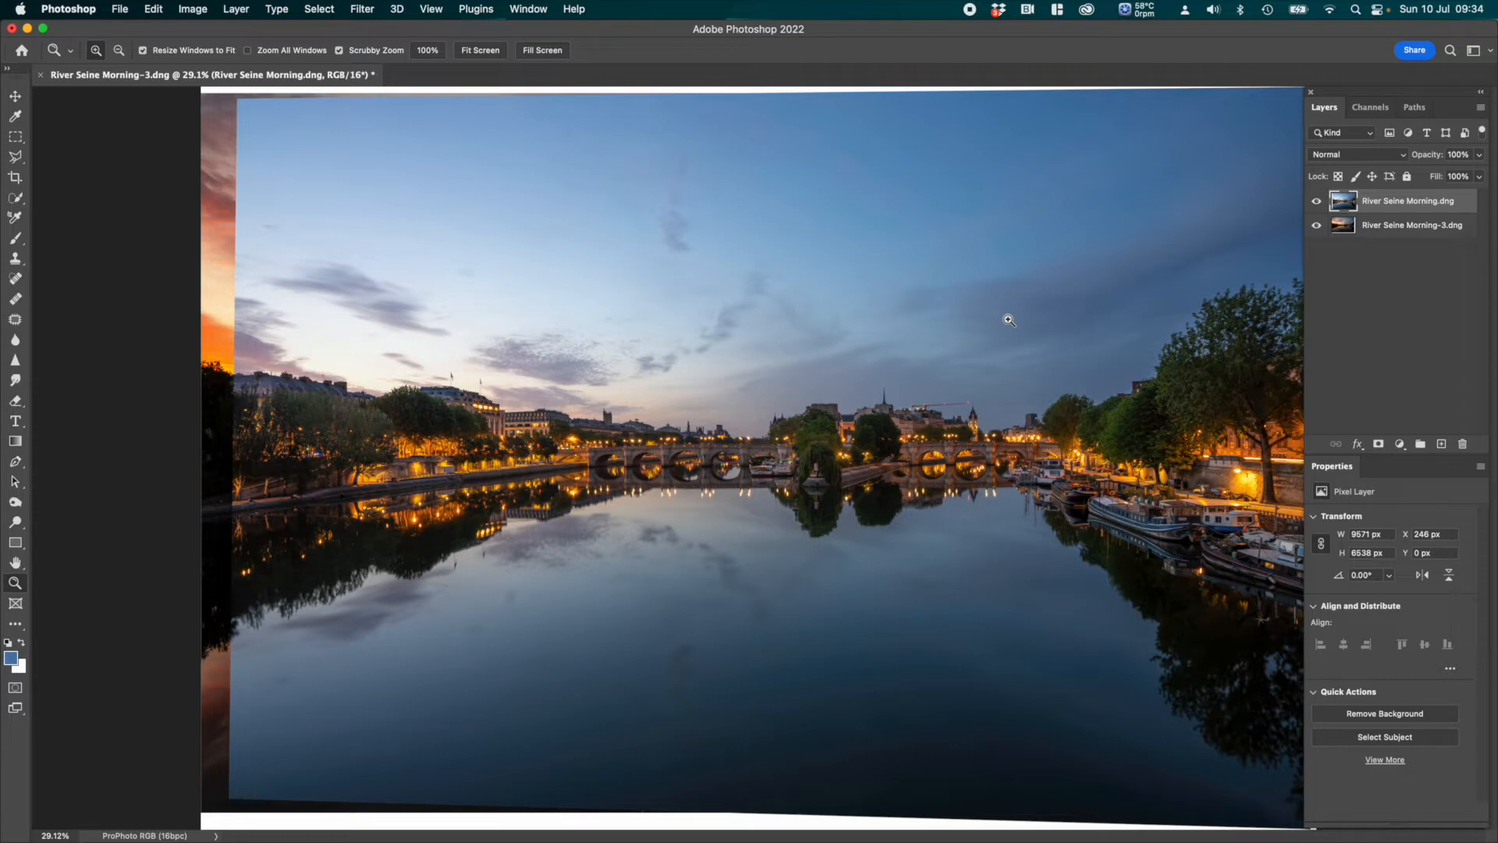
Step: Hide the River Seine Morning-3.dng layer and select the whole sky of the blue-hour photo with the Quick Selection tool
{"action": "left_click", "coordinate": [1316, 225]}
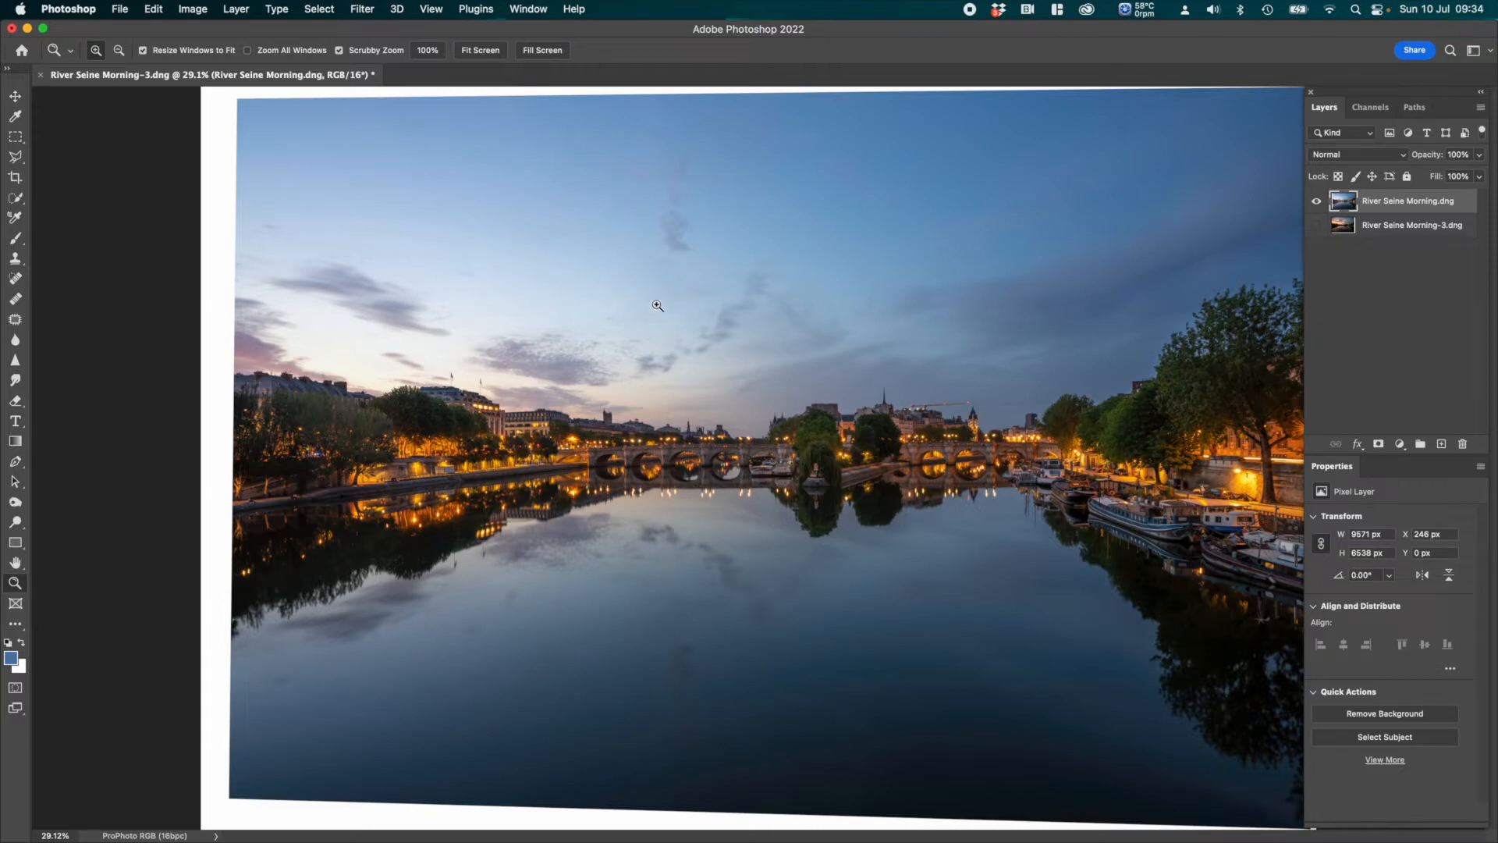
{"action": "left_click", "coordinate": [14, 199]}
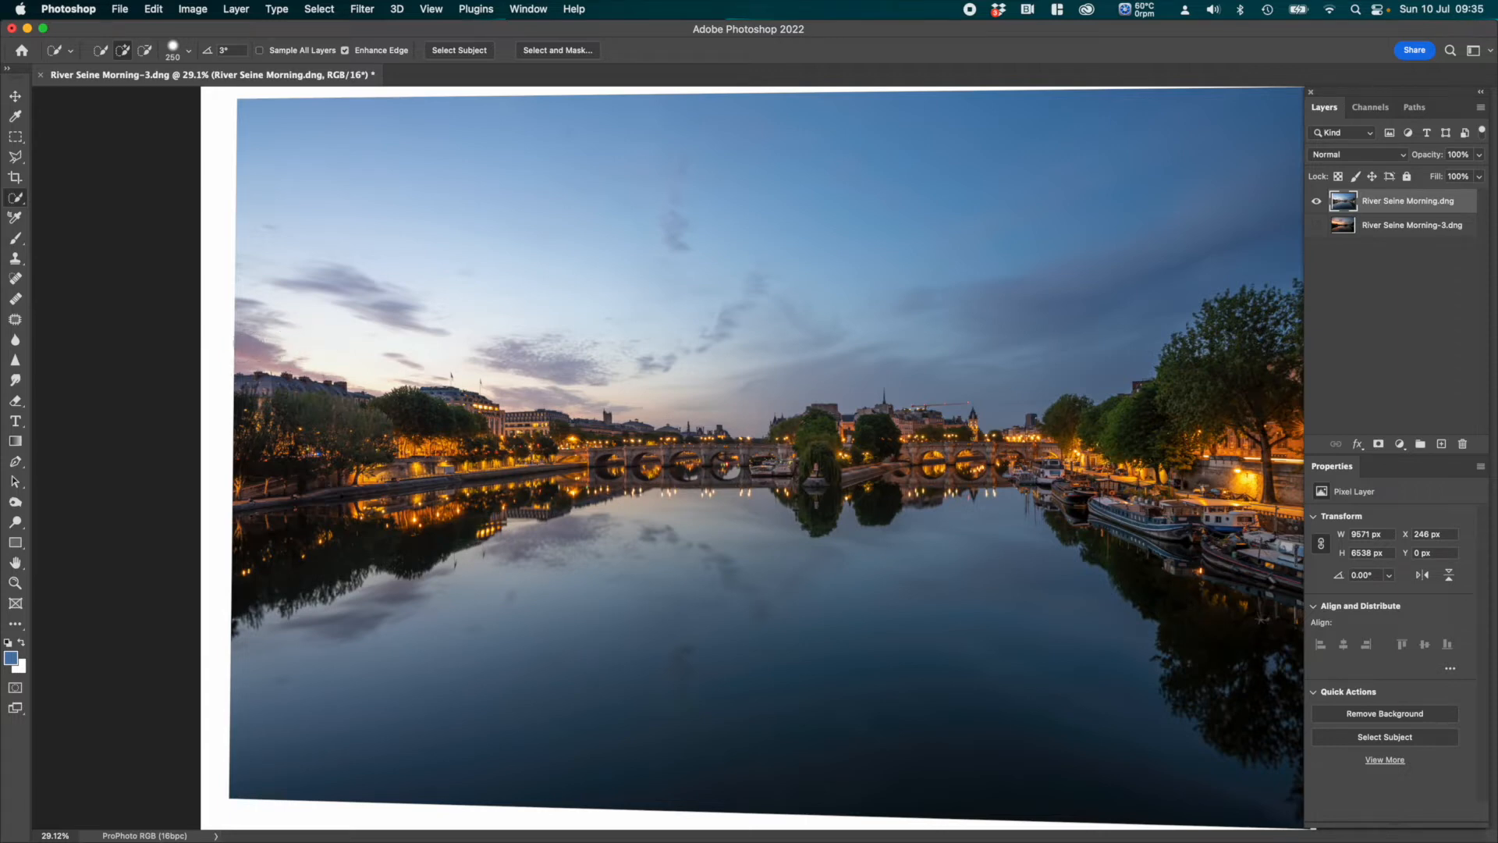
{"action": "mouse_move", "coordinate": [233, 340]}
{"action": "left_mouse_down"}
{"action": "mouse_move", "coordinate": [287, 361]}
{"action": "mouse_move", "coordinate": [281, 341]}
{"action": "mouse_move", "coordinate": [498, 349]}
{"action": "mouse_move", "coordinate": [545, 381]}
{"action": "mouse_move", "coordinate": [590, 381]}
{"action": "mouse_move", "coordinate": [605, 403]}
{"action": "mouse_move", "coordinate": [622, 376]}
{"action": "mouse_move", "coordinate": [634, 392]}
{"action": "mouse_move", "coordinate": [775, 415]}
{"action": "mouse_move", "coordinate": [745, 399]}
{"action": "left_mouse_up"}
{"action": "mouse_move", "coordinate": [850, 359]}
{"action": "left_mouse_down"}
{"action": "mouse_move", "coordinate": [873, 402]}
{"action": "mouse_move", "coordinate": [909, 351]}
{"action": "mouse_move", "coordinate": [944, 367]}
{"action": "mouse_move", "coordinate": [1014, 359]}
{"action": "mouse_move", "coordinate": [1107, 327]}
{"action": "mouse_move", "coordinate": [1079, 325]}
{"action": "left_mouse_up"}
{"action": "mouse_move", "coordinate": [991, 381]}
{"action": "left_mouse_down"}
{"action": "mouse_move", "coordinate": [1286, 223]}
{"action": "mouse_move", "coordinate": [1241, 160]}
{"action": "left_mouse_up"}
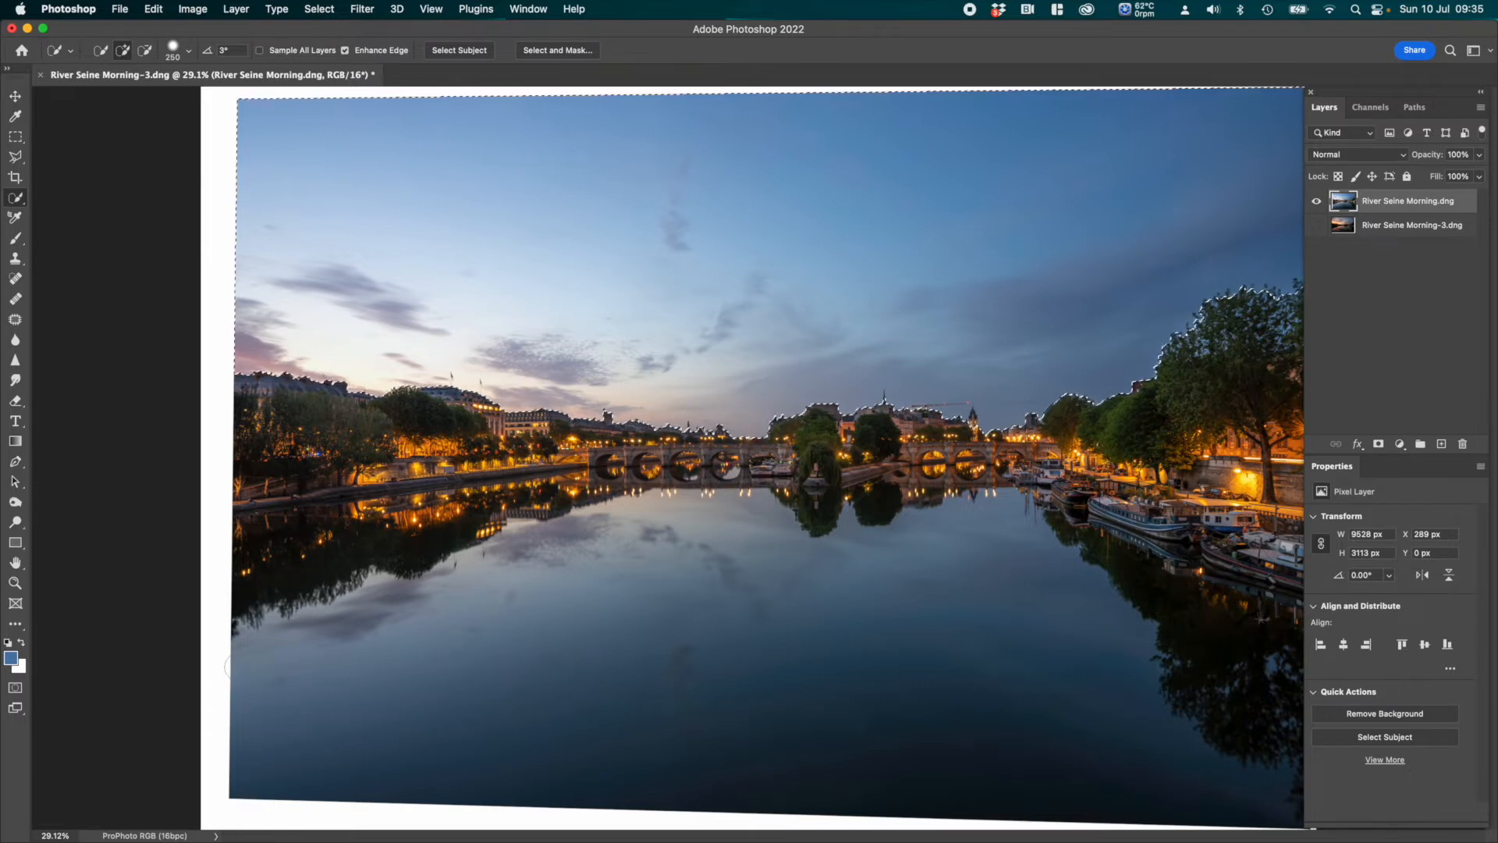
Step: Add the river water to the sky selection and subtract the dark tree reflections beside the moored boats
{"action": "mouse_move", "coordinate": [248, 667]}
{"action": "left_mouse_down"}
{"action": "mouse_move", "coordinate": [296, 636]}
{"action": "mouse_move", "coordinate": [328, 652]}
{"action": "mouse_move", "coordinate": [390, 640]}
{"action": "mouse_move", "coordinate": [363, 585]}
{"action": "mouse_move", "coordinate": [448, 616]}
{"action": "mouse_move", "coordinate": [495, 557]}
{"action": "mouse_move", "coordinate": [546, 581]}
{"action": "mouse_move", "coordinate": [620, 550]}
{"action": "mouse_move", "coordinate": [612, 574]}
{"action": "mouse_move", "coordinate": [628, 561]}
{"action": "mouse_move", "coordinate": [648, 581]}
{"action": "mouse_move", "coordinate": [748, 592]}
{"action": "left_mouse_up"}
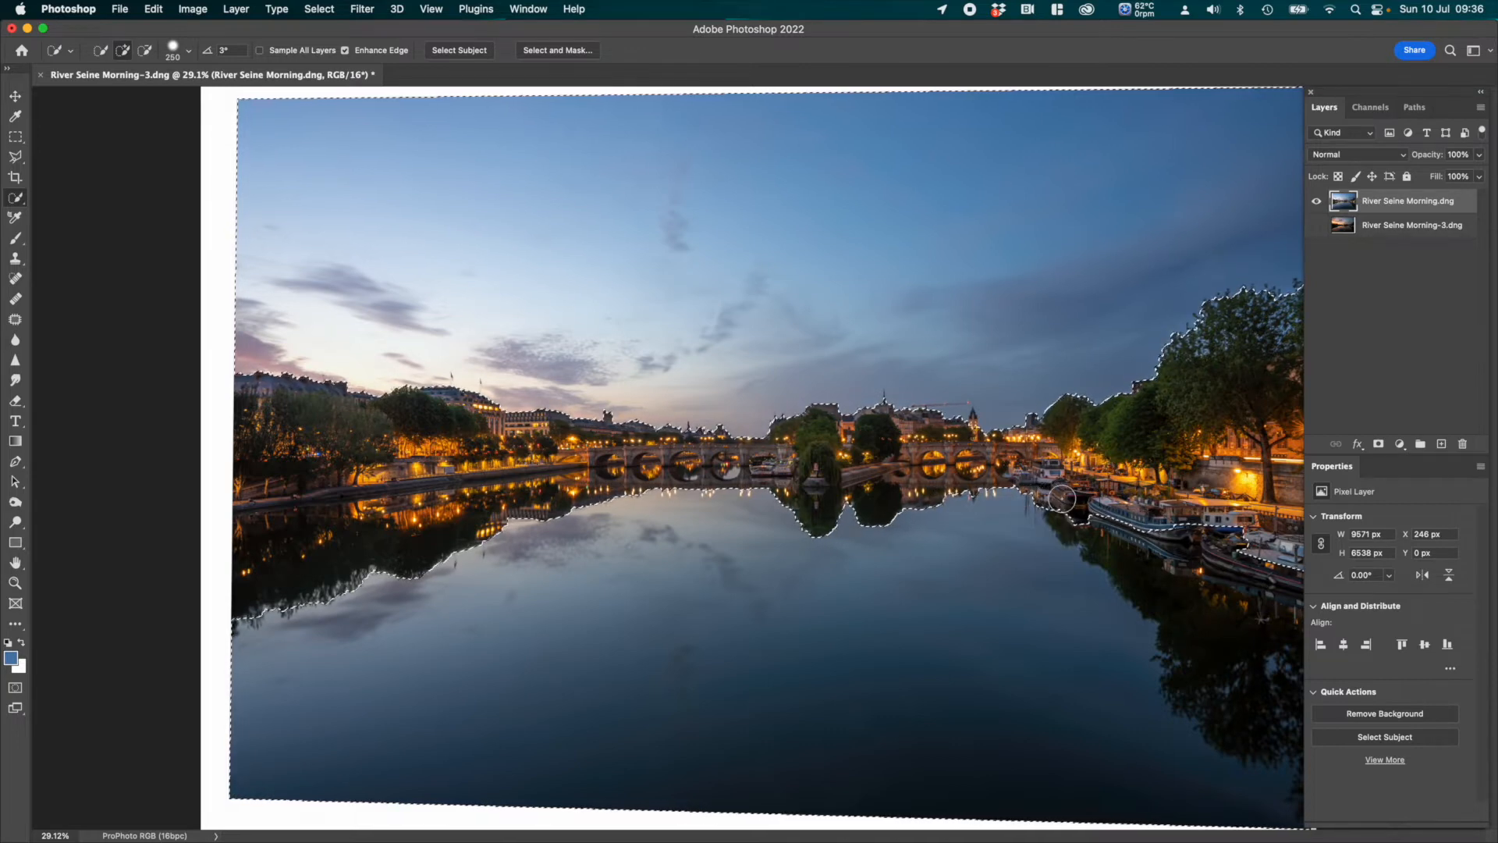
{"action": "key", "text": "alt"}
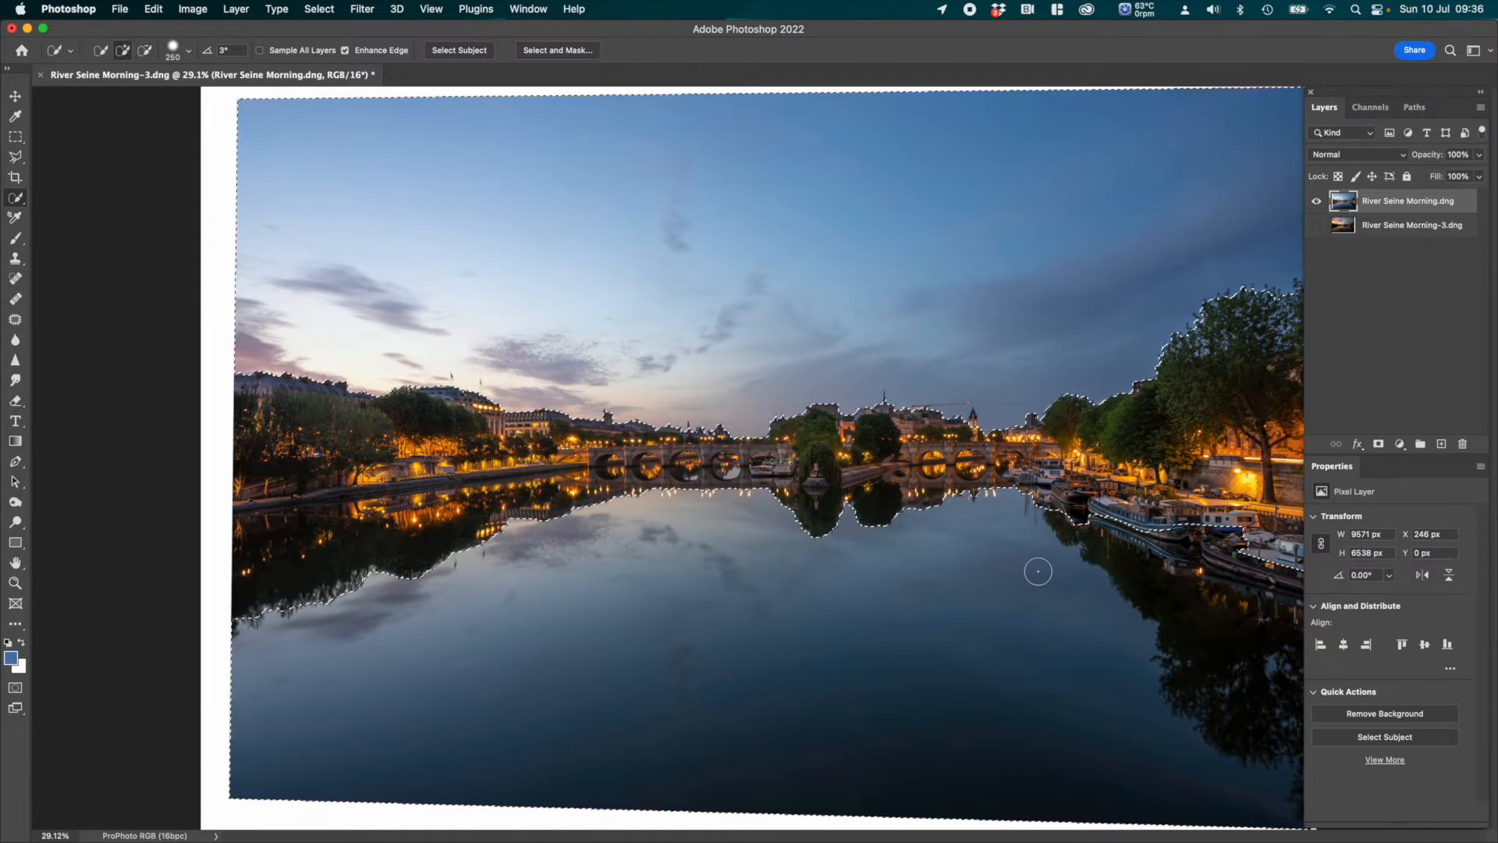
{"action": "key", "text": "alt"}
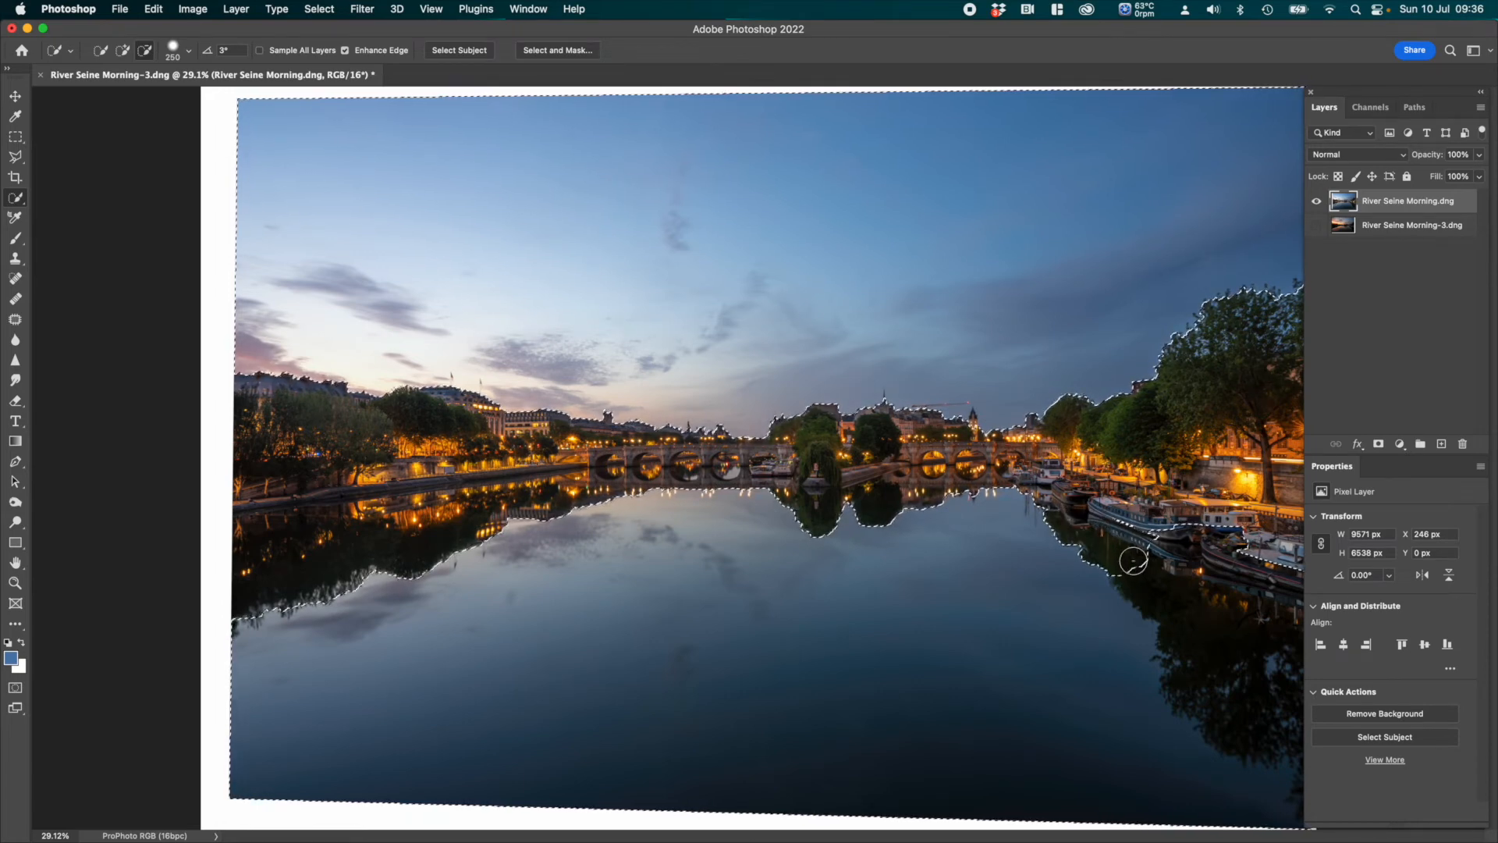
{"action": "mouse_move", "coordinate": [1157, 582]}
{"action": "left_mouse_down"}
{"action": "mouse_move", "coordinate": [1205, 683]}
{"action": "mouse_move", "coordinate": [1268, 727]}
{"action": "left_mouse_up"}
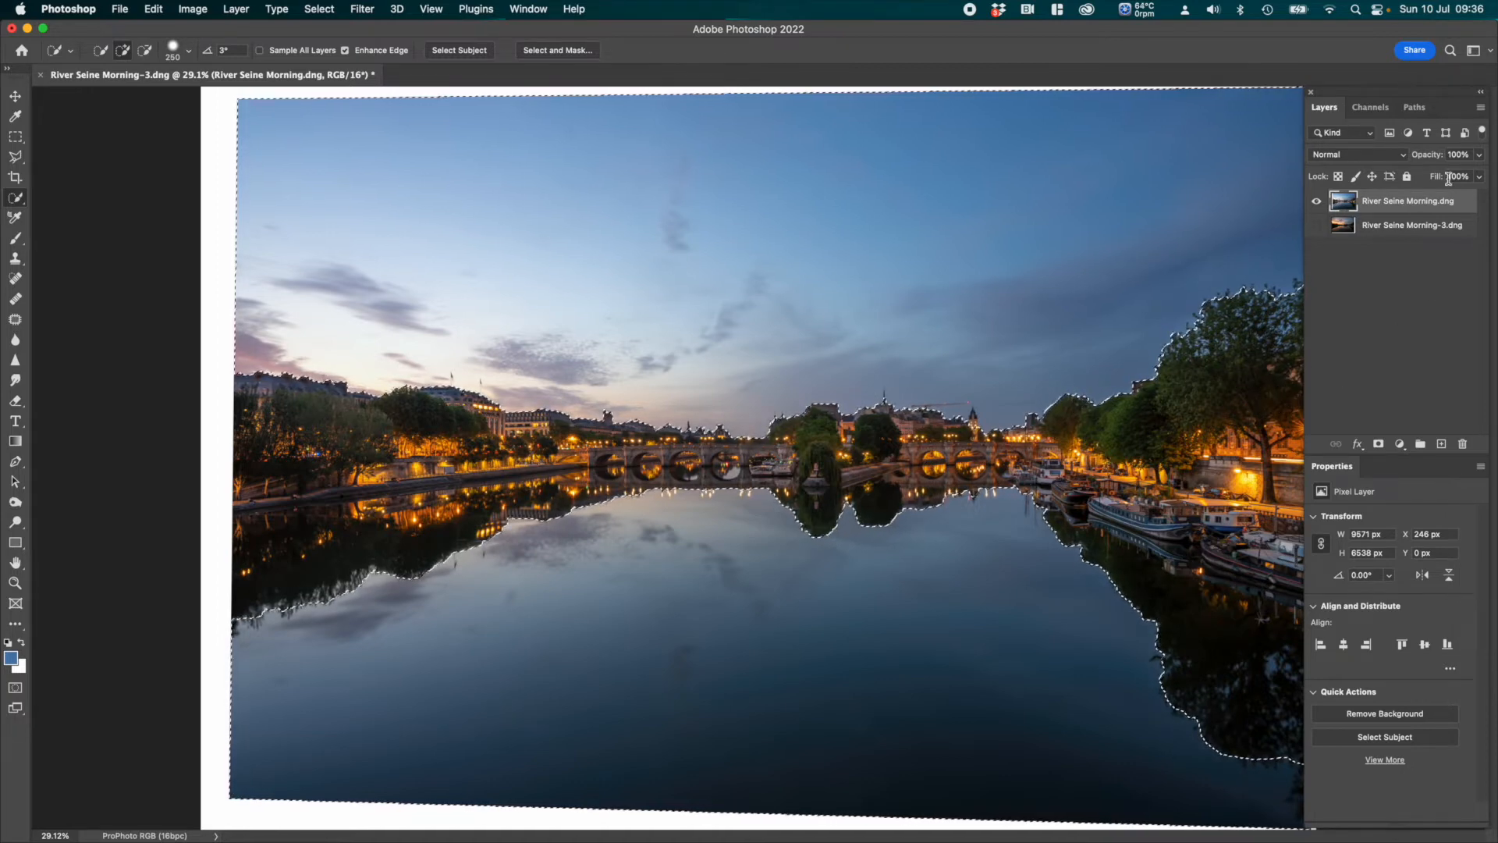
Step: Add a layer mask from the selection to River Seine Morning.dng and invert it to keep only the city, trees and their reflections
{"action": "left_click", "coordinate": [1379, 444]}
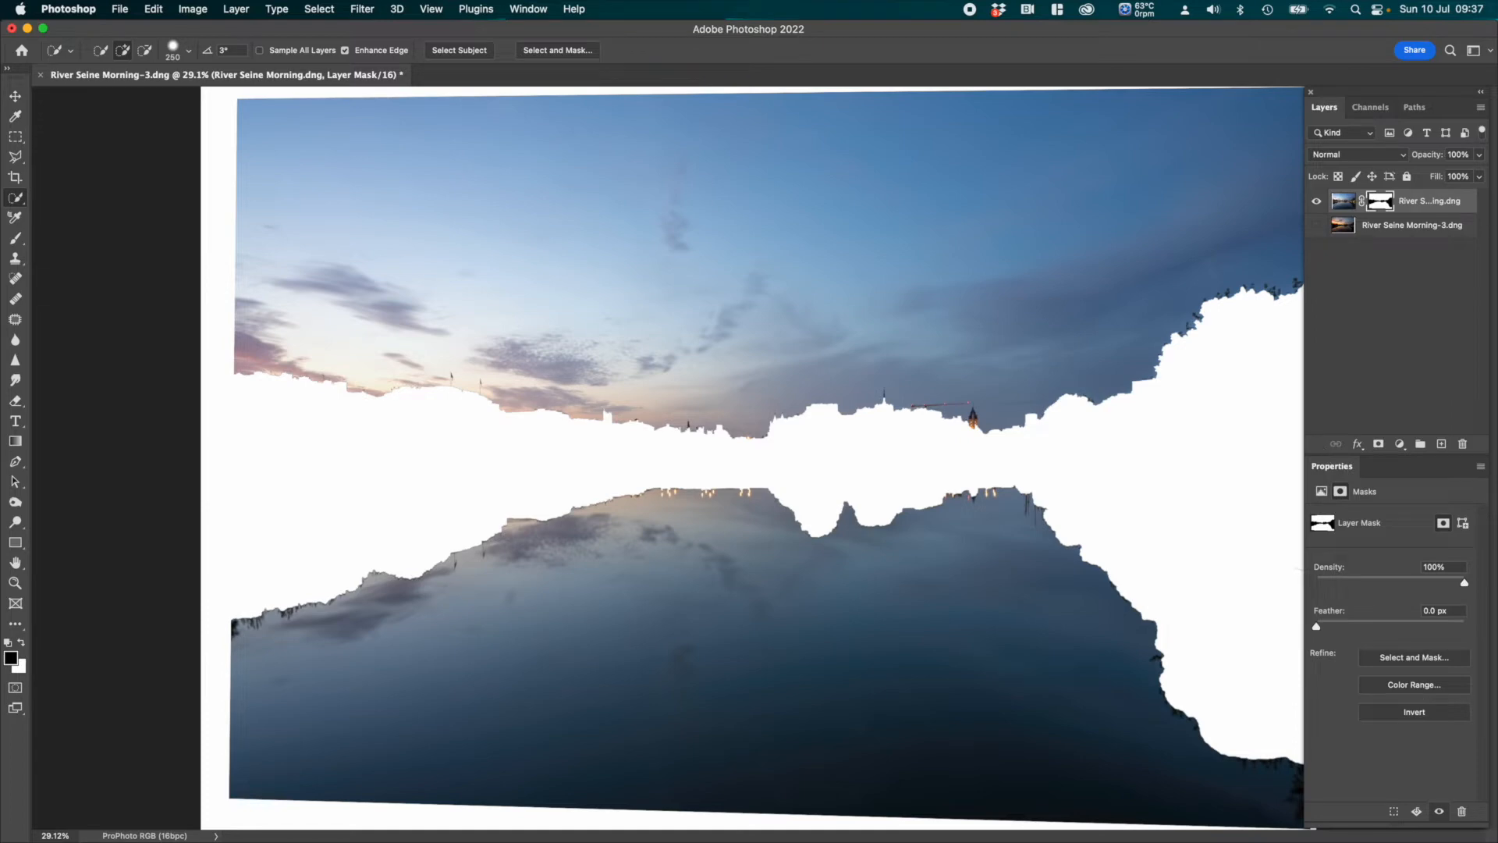
{"action": "left_click", "coordinate": [527, 9]}
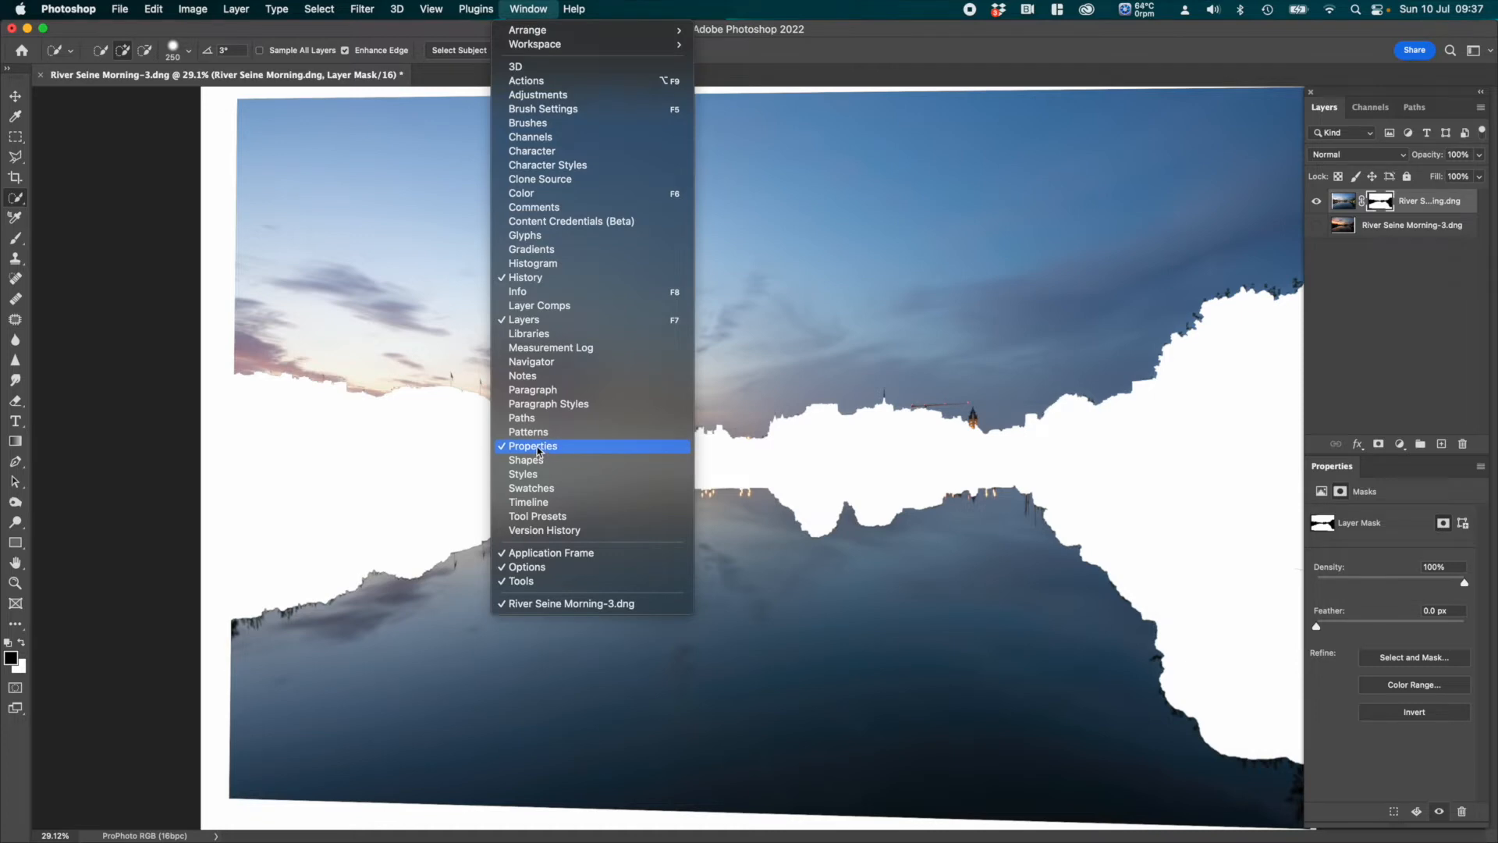
{"action": "left_click", "coordinate": [544, 10]}
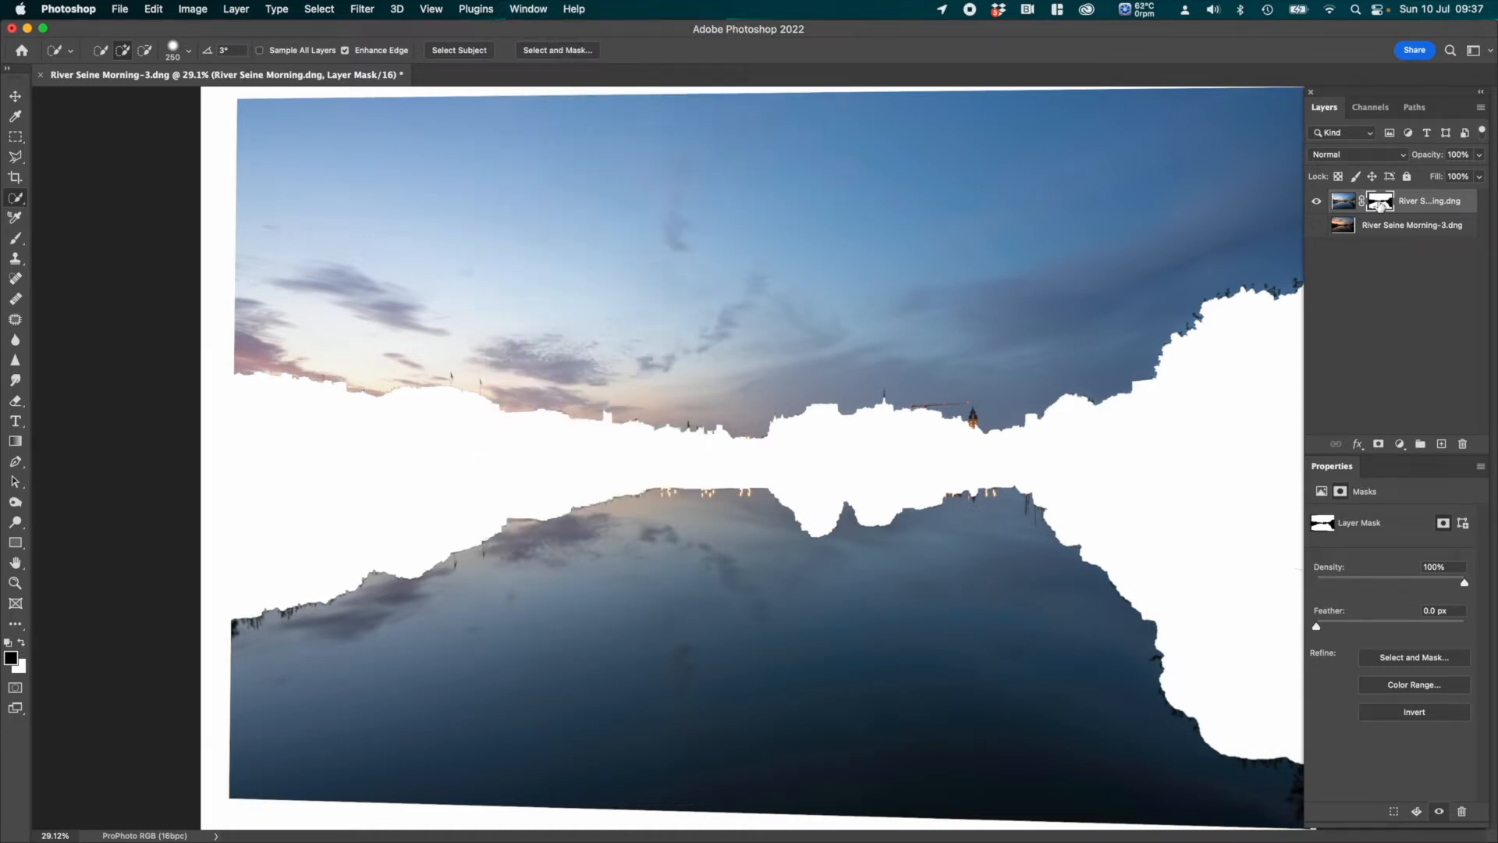
{"action": "left_click", "coordinate": [1416, 710]}
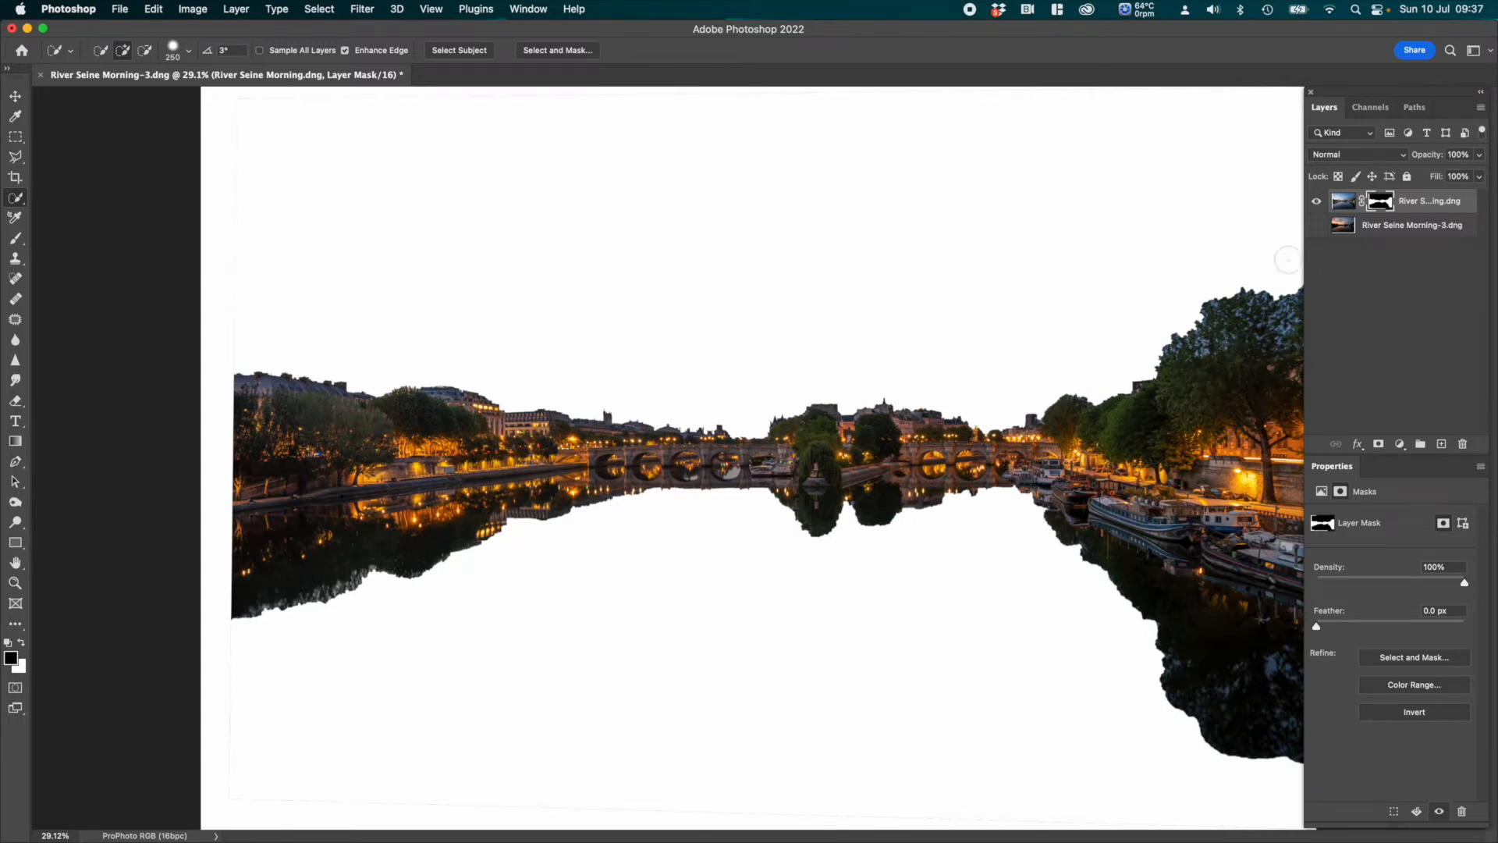
Step: Show the River Seine Morning-3.dng layer and open the River Seine Morning.dng layer mask in Select and Mask
{"action": "left_click", "coordinate": [1316, 225]}
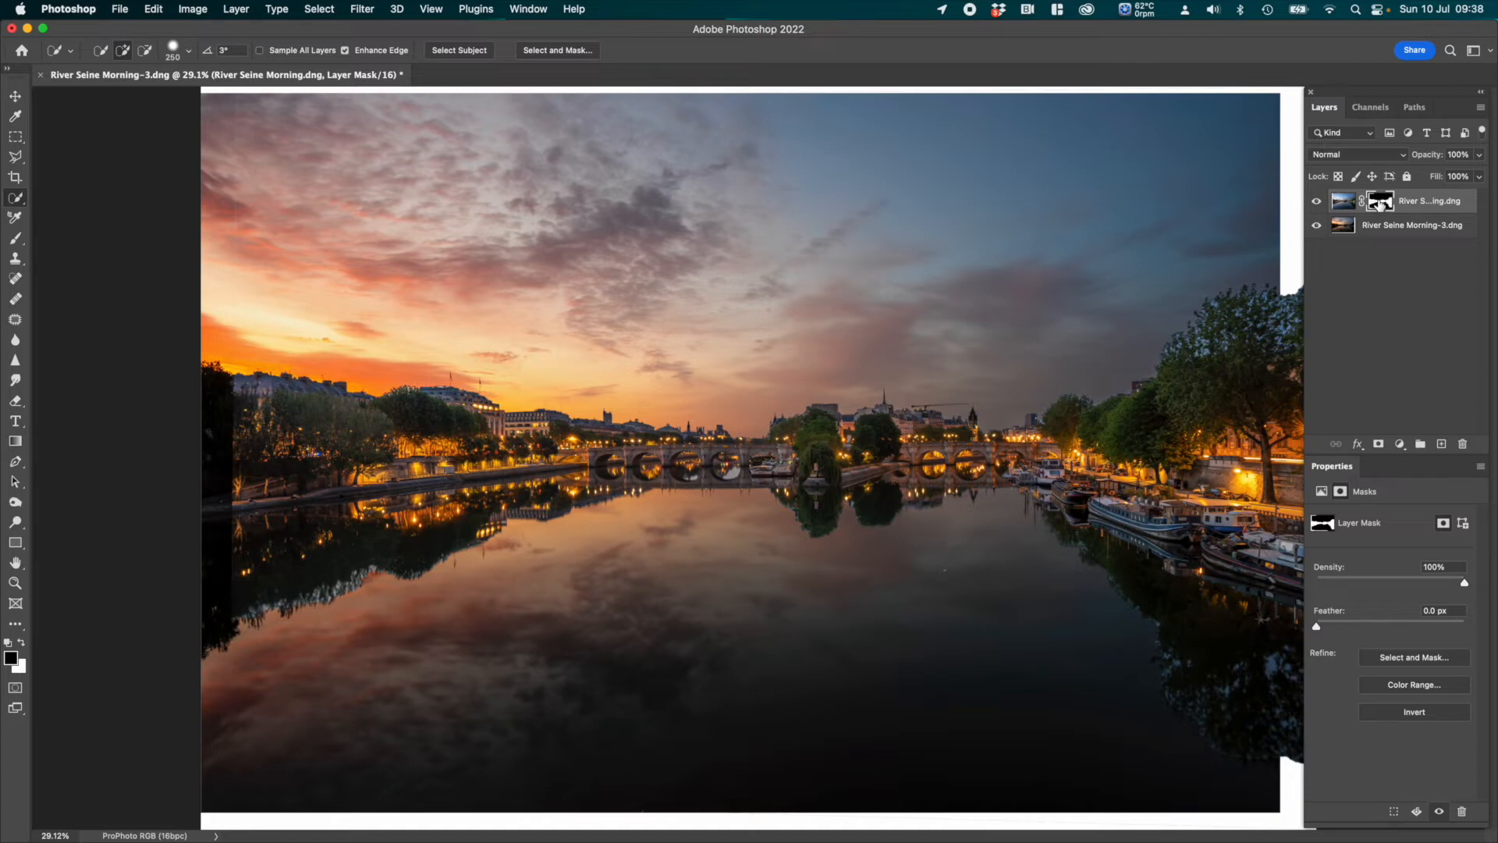
{"action": "left_click", "coordinate": [555, 51]}
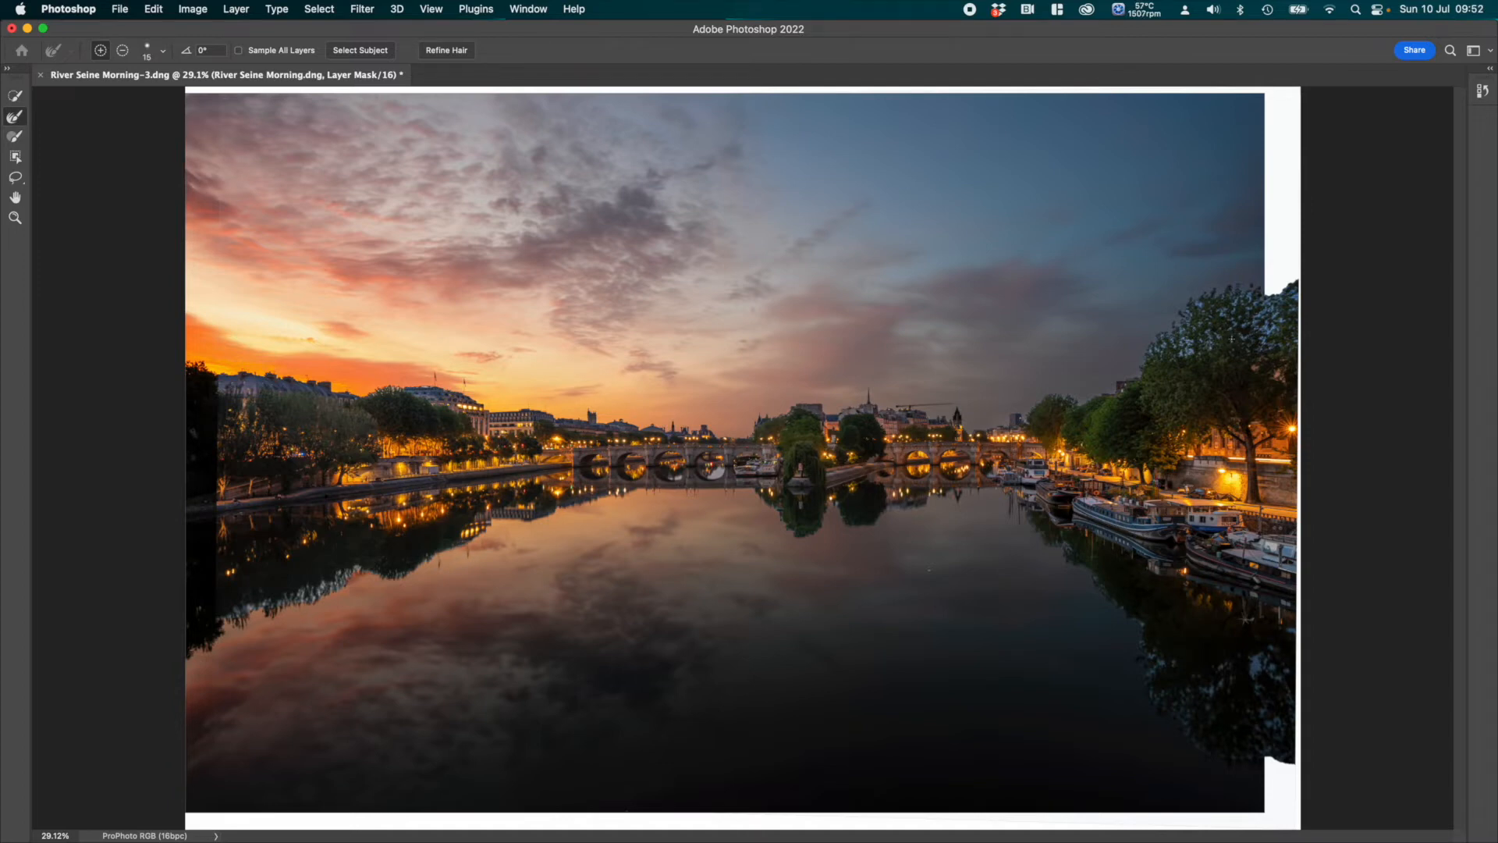
Step: Refine the mask around the tall tree and the neighbouring riverside trees against the sky with the Refine Edge brush at size 175
{"action": "key", "text": "alt"}
{"action": "scroll", "coordinate": [1237, 327], "scroll_direction": "up", "scroll_amount": 10}
{"action": "scroll", "coordinate": [1237, 327], "scroll_direction": "down", "scroll_amount": 5}
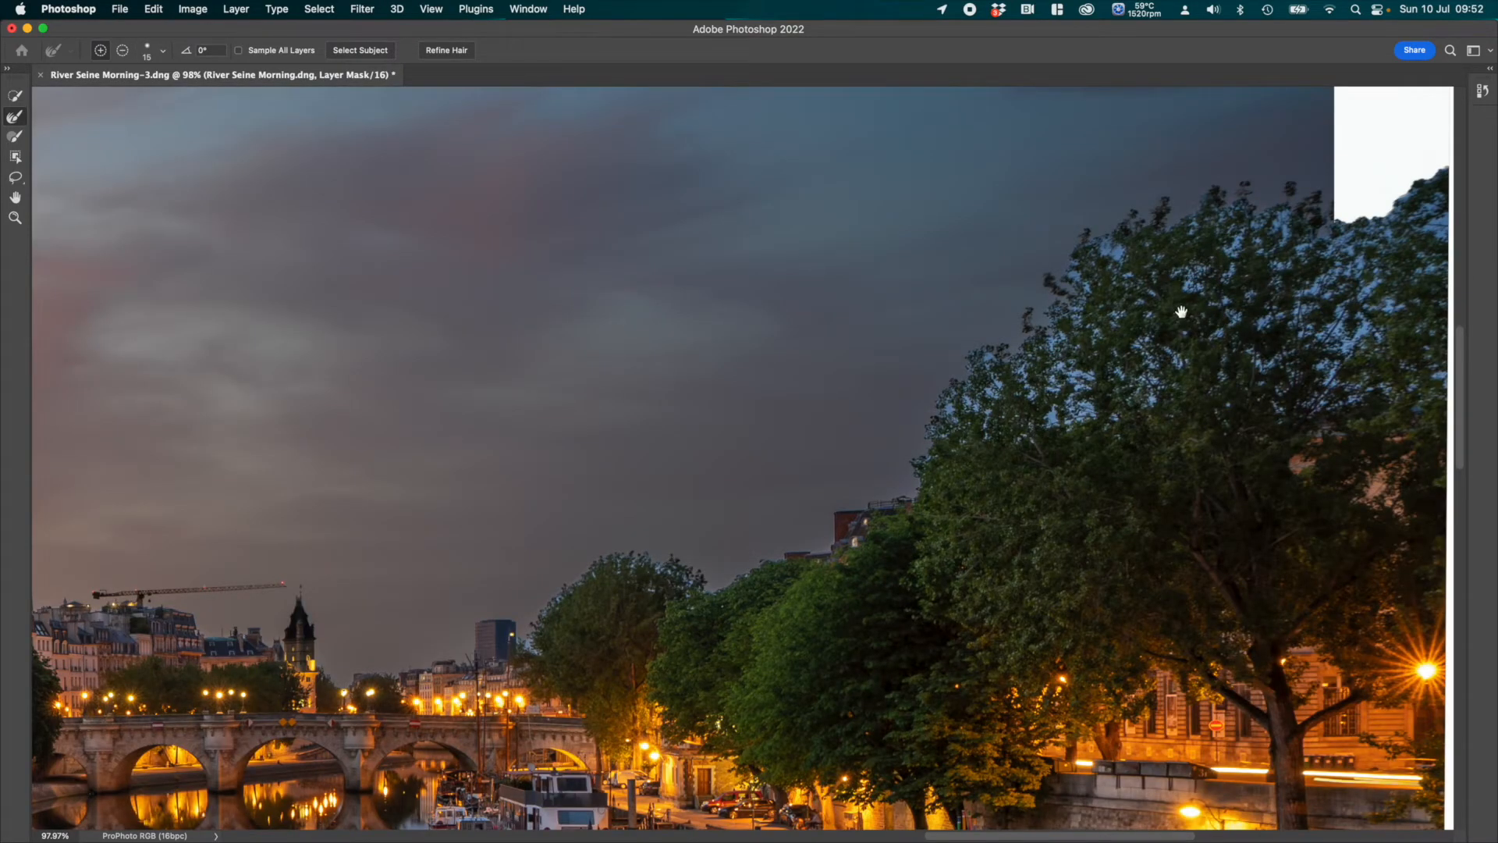
{"action": "mouse_move", "coordinate": [1181, 312]}
{"action": "left_mouse_down"}
{"action": "mouse_move", "coordinate": [1046, 444]}
{"action": "mouse_move", "coordinate": [983, 381]}
{"action": "mouse_move", "coordinate": [1090, 337]}
{"action": "left_mouse_up"}
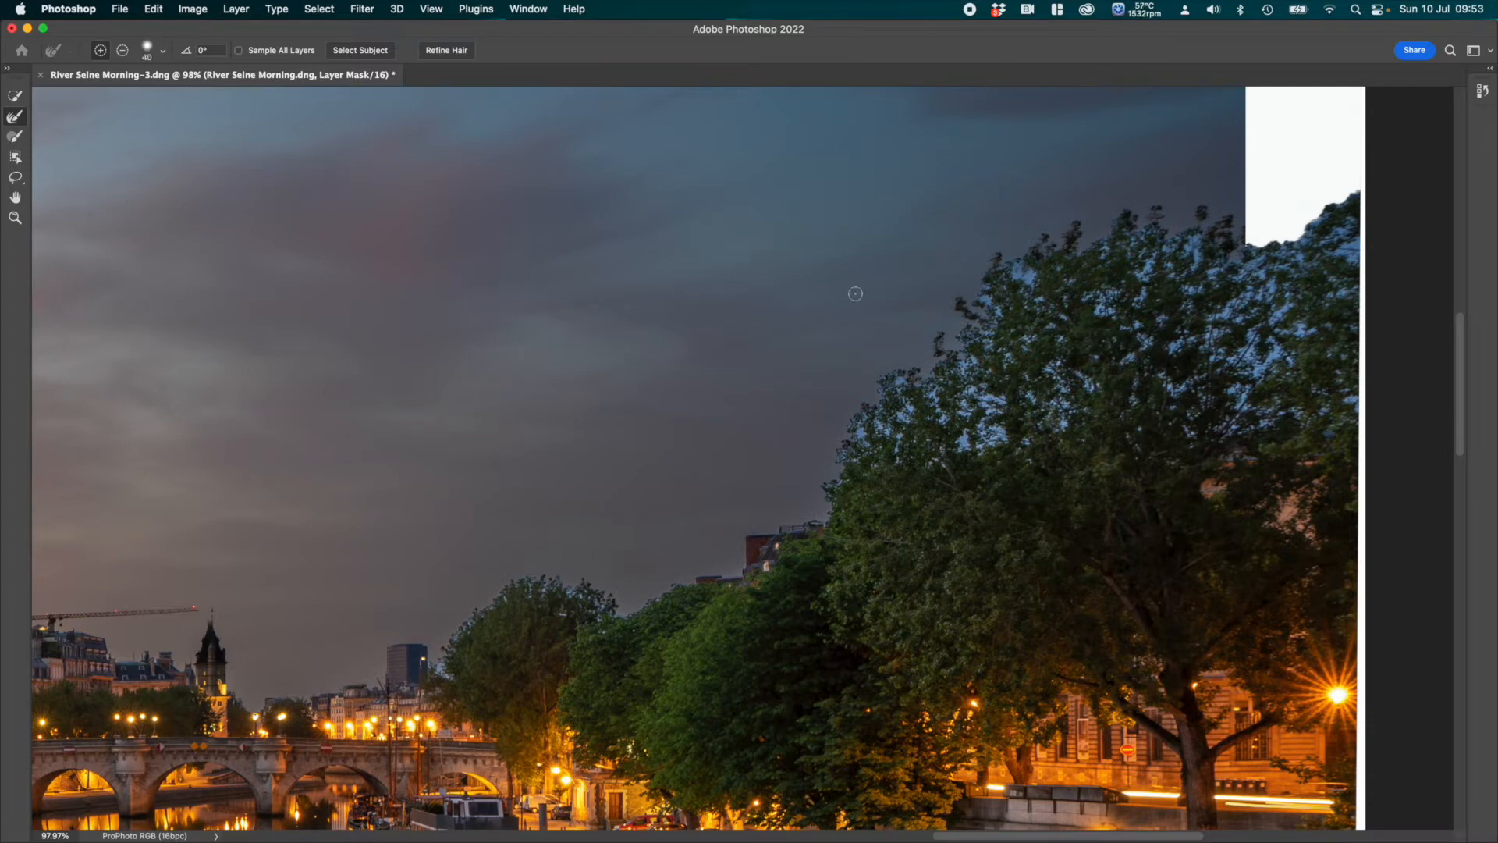
{"action": "key", "text": "bracketright"}
{"action": "key", "text": "bracketright"}
{"action": "key", "text": "bracketright"}
{"action": "key", "text": "bracketright"}
{"action": "mouse_move", "coordinate": [819, 472]}
{"action": "left_mouse_down"}
{"action": "mouse_move", "coordinate": [836, 423]}
{"action": "mouse_move", "coordinate": [866, 462]}
{"action": "mouse_move", "coordinate": [891, 441]}
{"action": "mouse_move", "coordinate": [1024, 442]}
{"action": "mouse_move", "coordinate": [883, 398]}
{"action": "mouse_move", "coordinate": [890, 374]}
{"action": "mouse_move", "coordinate": [967, 363]}
{"action": "left_mouse_up"}
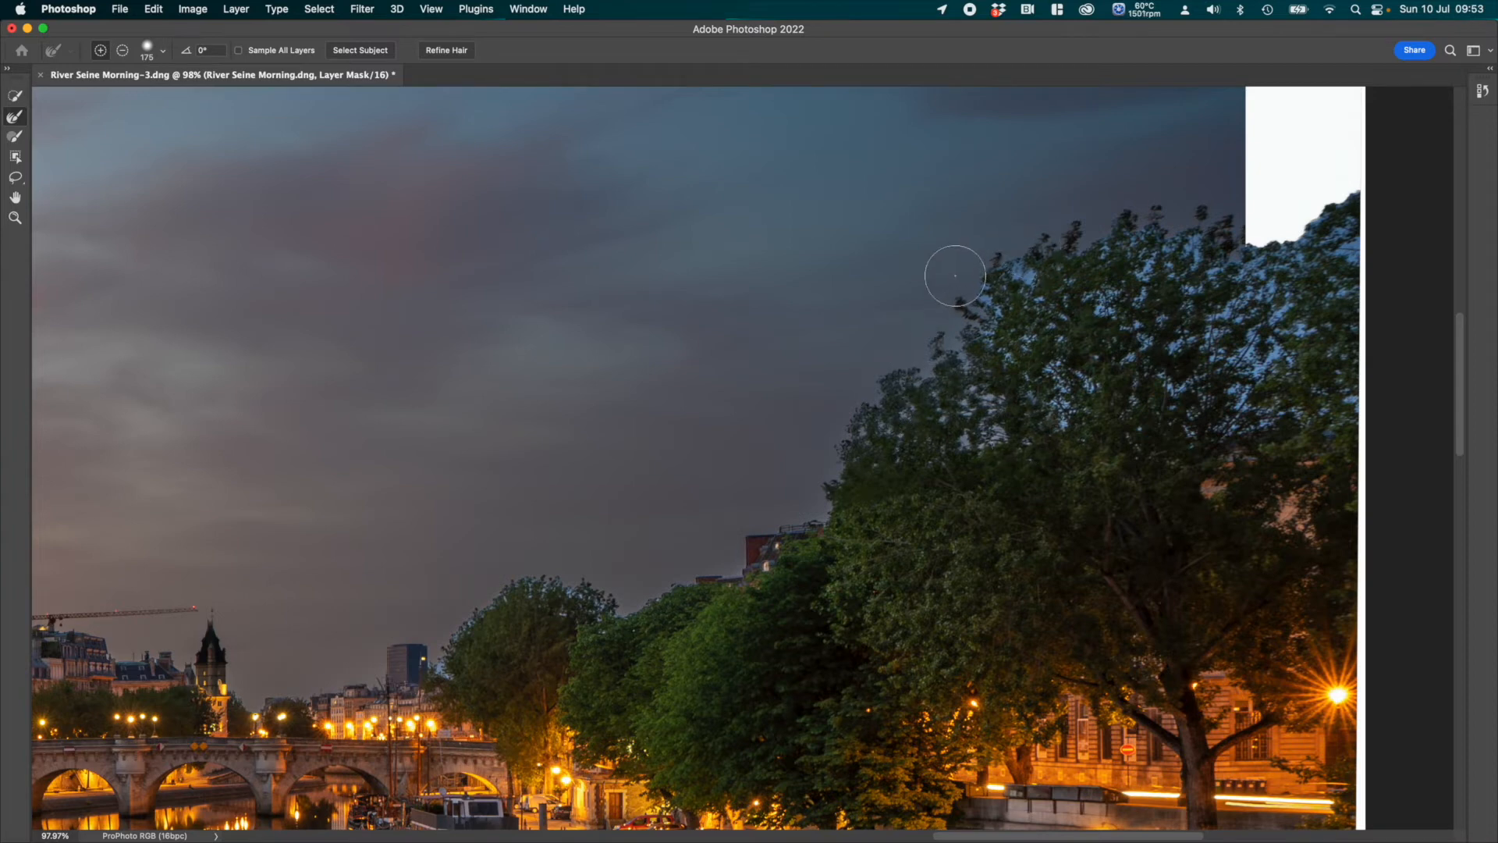
{"action": "mouse_move", "coordinate": [957, 277]}
{"action": "left_mouse_down"}
{"action": "mouse_move", "coordinate": [1045, 411]}
{"action": "mouse_move", "coordinate": [1068, 404]}
{"action": "mouse_move", "coordinate": [1069, 357]}
{"action": "mouse_move", "coordinate": [1024, 264]}
{"action": "mouse_move", "coordinate": [1033, 228]}
{"action": "mouse_move", "coordinate": [1065, 245]}
{"action": "mouse_move", "coordinate": [1086, 374]}
{"action": "mouse_move", "coordinate": [1120, 415]}
{"action": "mouse_move", "coordinate": [1137, 391]}
{"action": "mouse_move", "coordinate": [1100, 280]}
{"action": "mouse_move", "coordinate": [1112, 209]}
{"action": "mouse_move", "coordinate": [1135, 228]}
{"action": "mouse_move", "coordinate": [1143, 379]}
{"action": "mouse_move", "coordinate": [1165, 431]}
{"action": "mouse_move", "coordinate": [1184, 206]}
{"action": "mouse_move", "coordinate": [1221, 435]}
{"action": "mouse_move", "coordinate": [1241, 340]}
{"action": "mouse_move", "coordinate": [1235, 219]}
{"action": "mouse_move", "coordinate": [1223, 424]}
{"action": "mouse_move", "coordinate": [1144, 430]}
{"action": "left_mouse_up"}
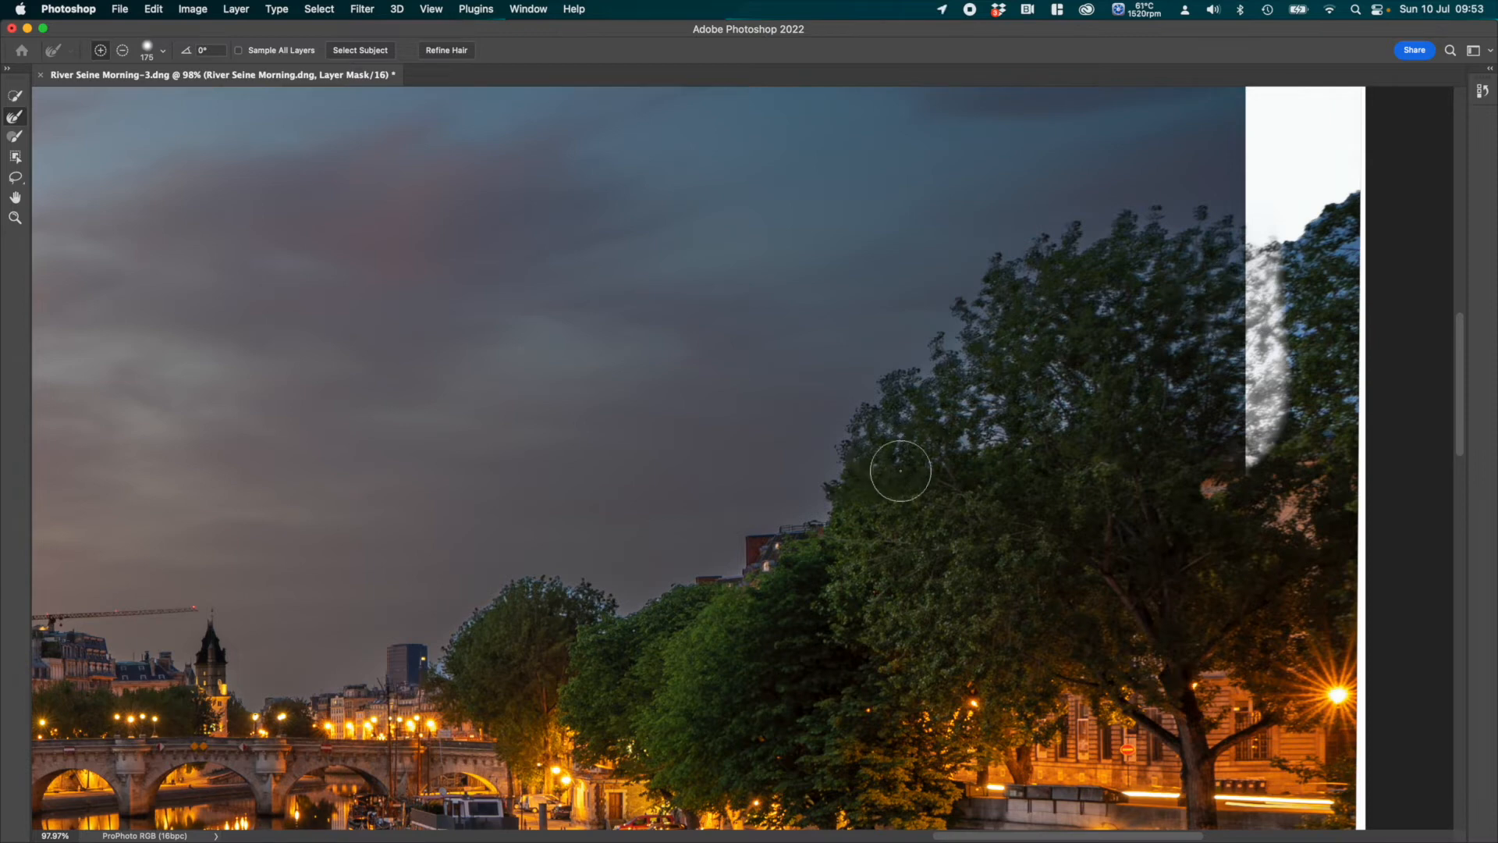
{"action": "mouse_move", "coordinate": [799, 479]}
{"action": "left_mouse_down"}
{"action": "mouse_move", "coordinate": [789, 502]}
{"action": "mouse_move", "coordinate": [802, 501]}
{"action": "mouse_move", "coordinate": [758, 518]}
{"action": "mouse_move", "coordinate": [718, 580]}
{"action": "mouse_move", "coordinate": [601, 593]}
{"action": "mouse_move", "coordinate": [518, 563]}
{"action": "mouse_move", "coordinate": [419, 659]}
{"action": "mouse_move", "coordinate": [456, 669]}
{"action": "left_mouse_up"}
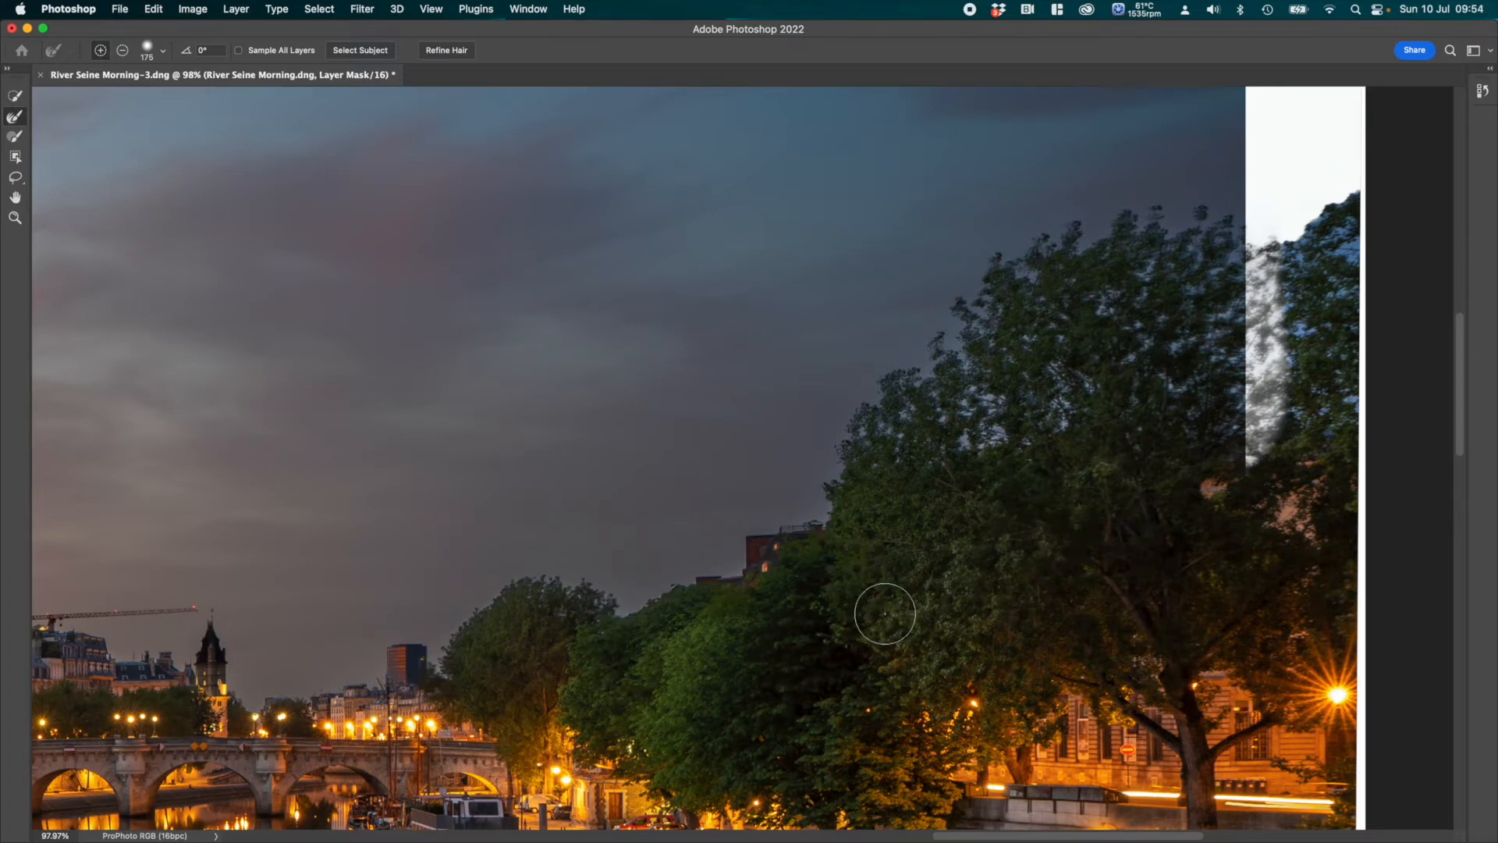
Step: Refine the mask along and inside the large tree's reflection in the water with the Refine Edge brush at size 300
{"action": "key", "text": "bracketright"}
{"action": "key", "text": "bracketright"}
{"action": "key", "text": "bracketright"}
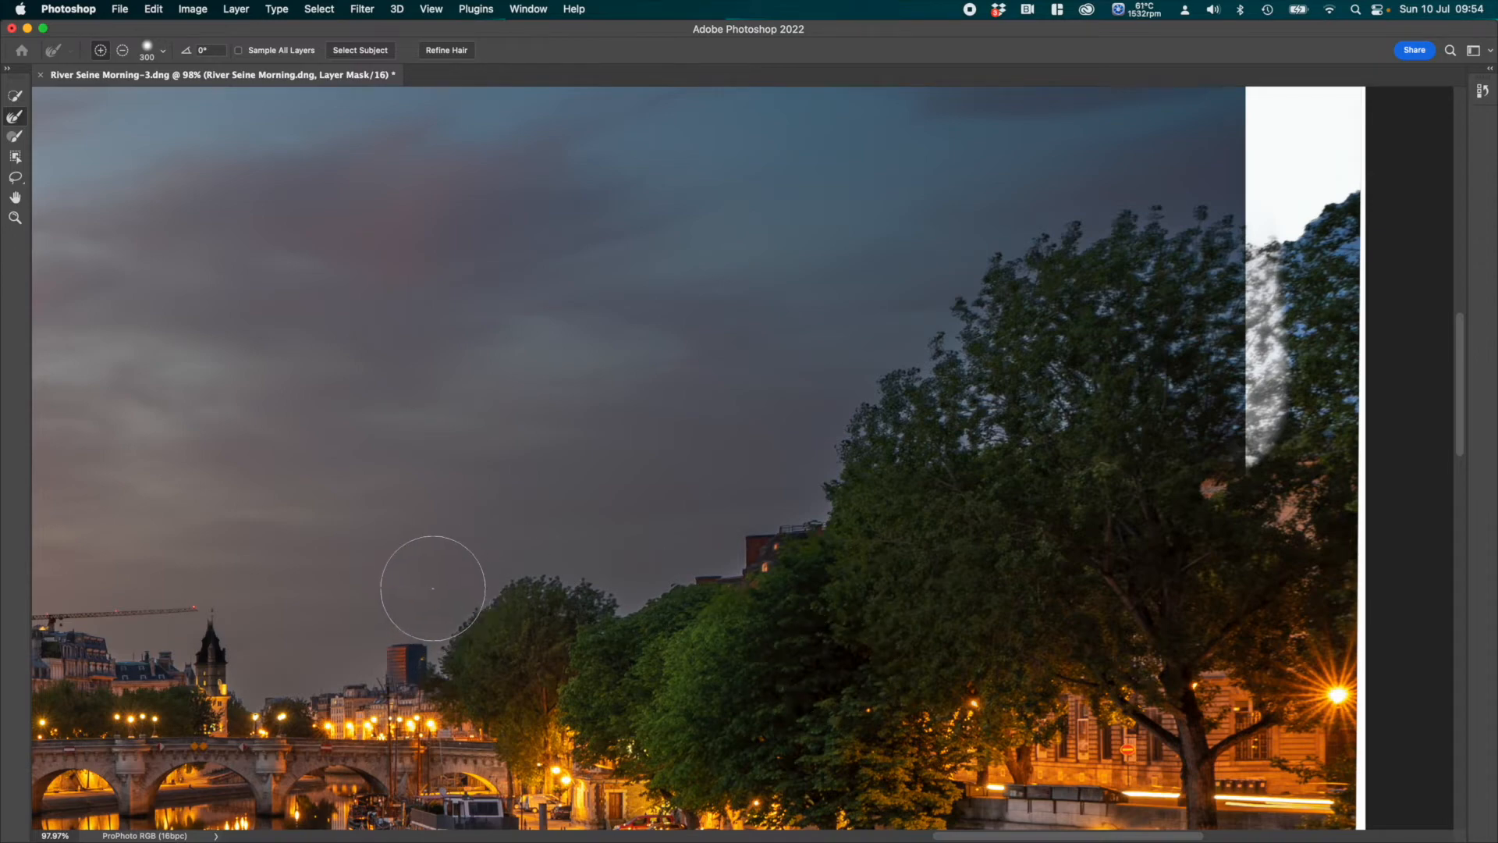
{"action": "scroll", "coordinate": [549, 662], "scroll_direction": "down", "scroll_amount": 10}
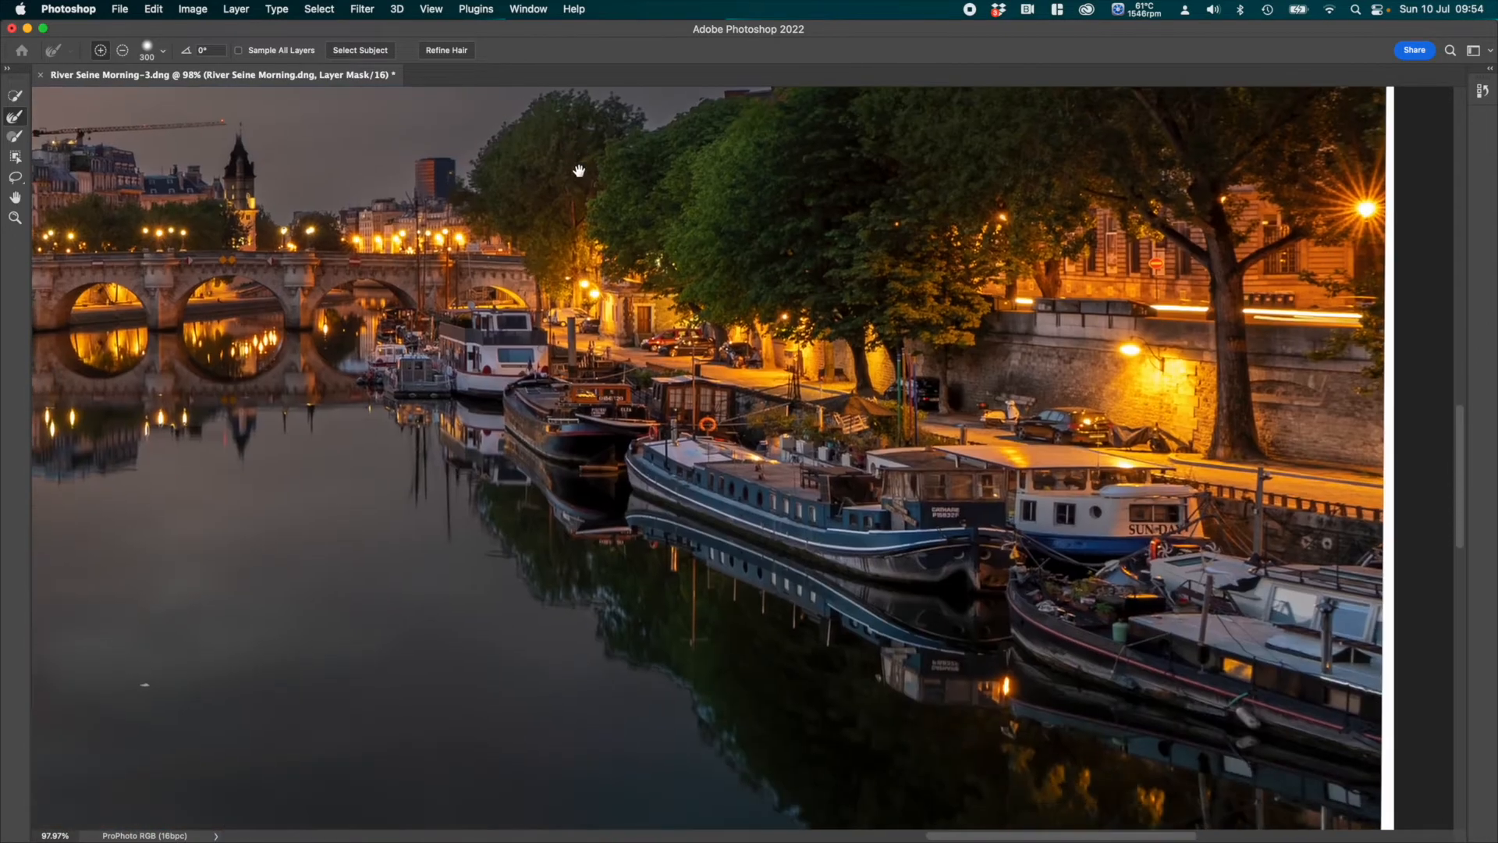
{"action": "left_click_drag", "start_coordinate": [751, 611], "coordinate": [635, 273]}
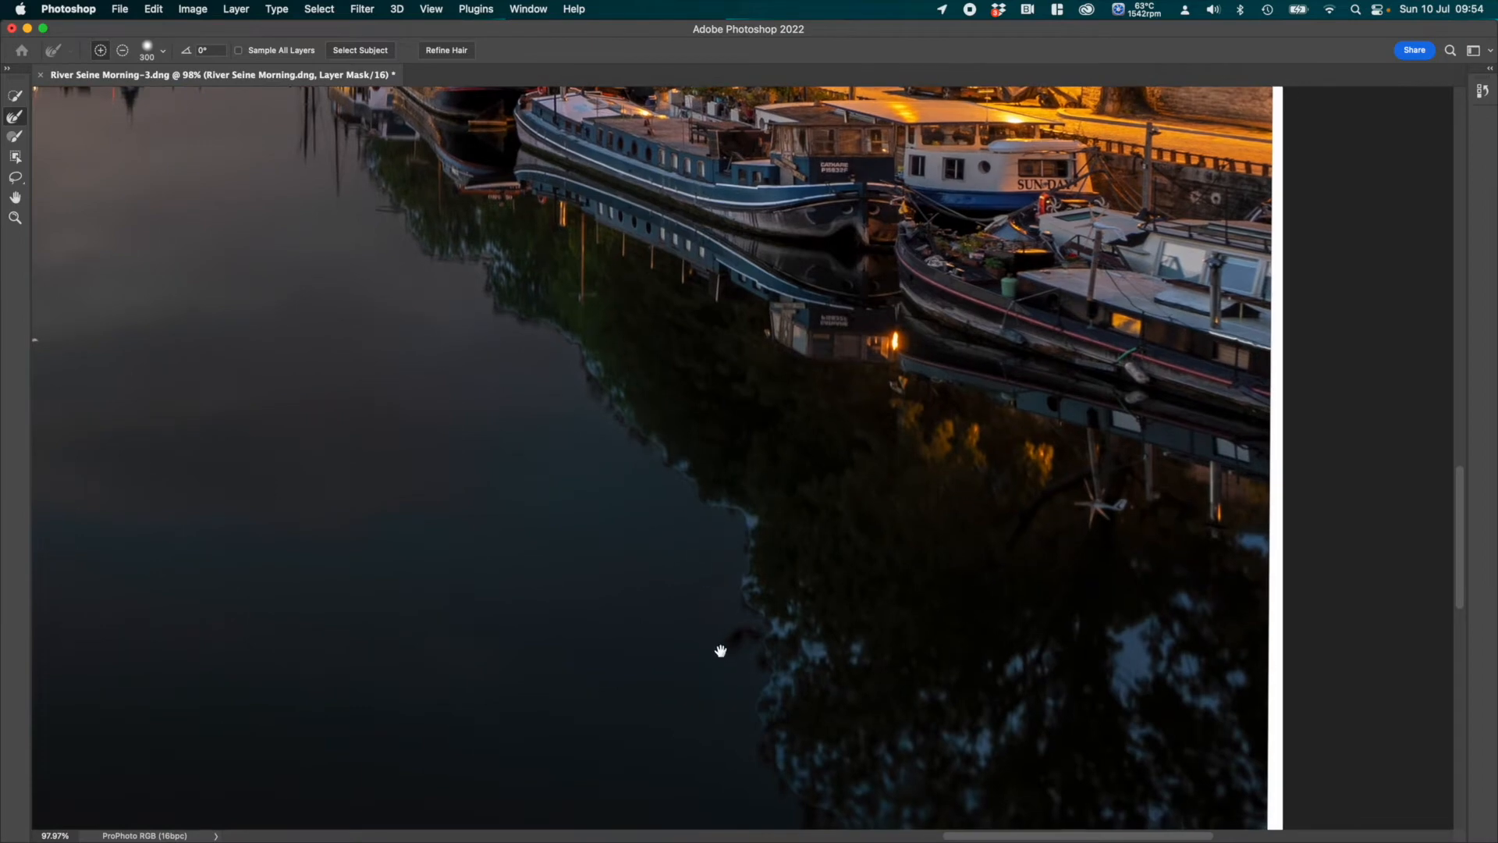
{"action": "left_click_drag", "start_coordinate": [718, 652], "coordinate": [657, 369]}
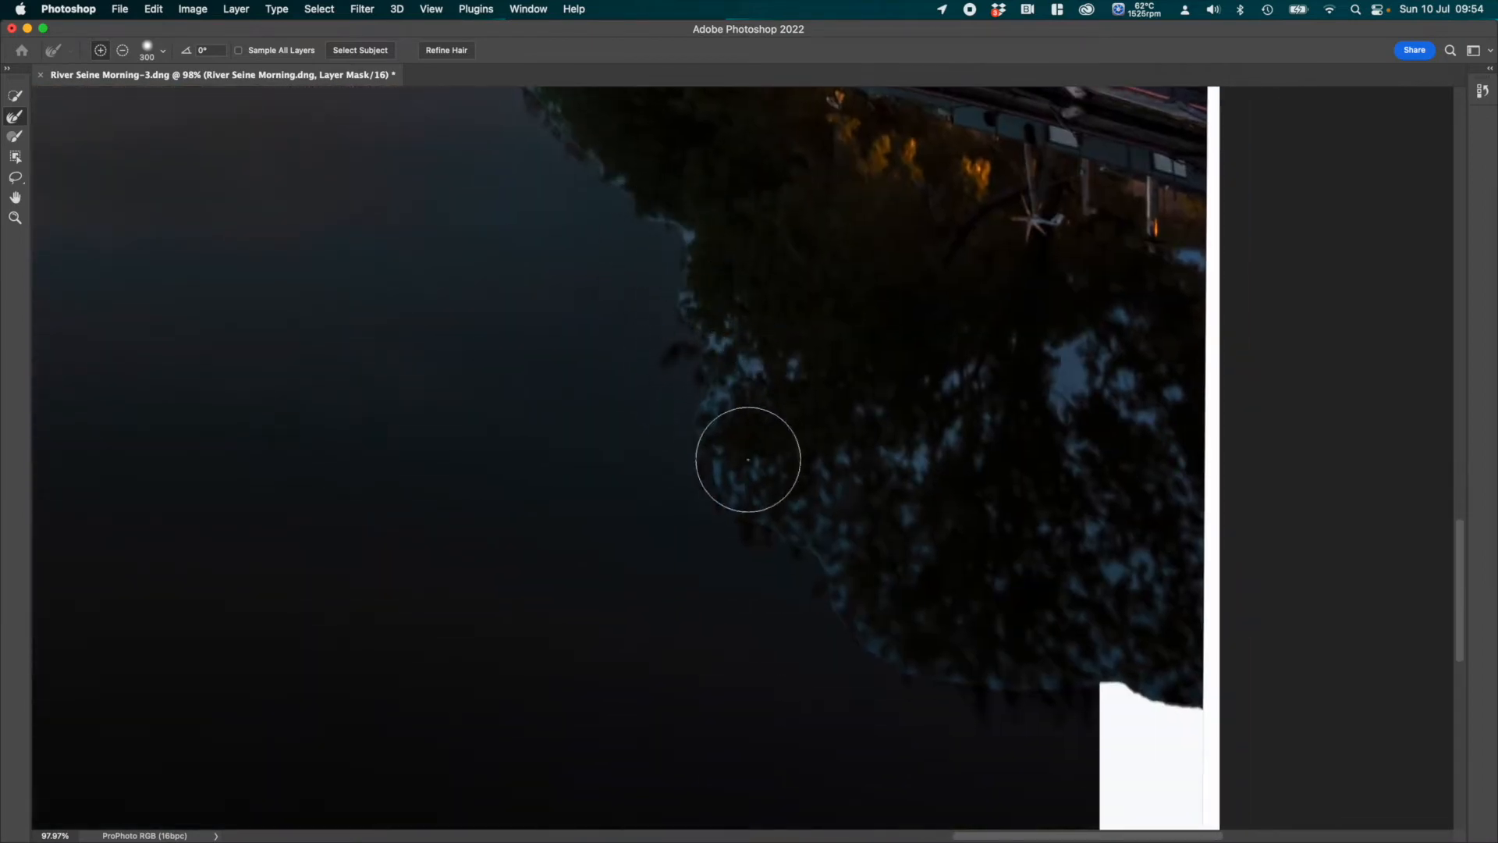
{"action": "left_click", "coordinate": [602, 231]}
{"action": "left_click", "coordinate": [684, 349]}
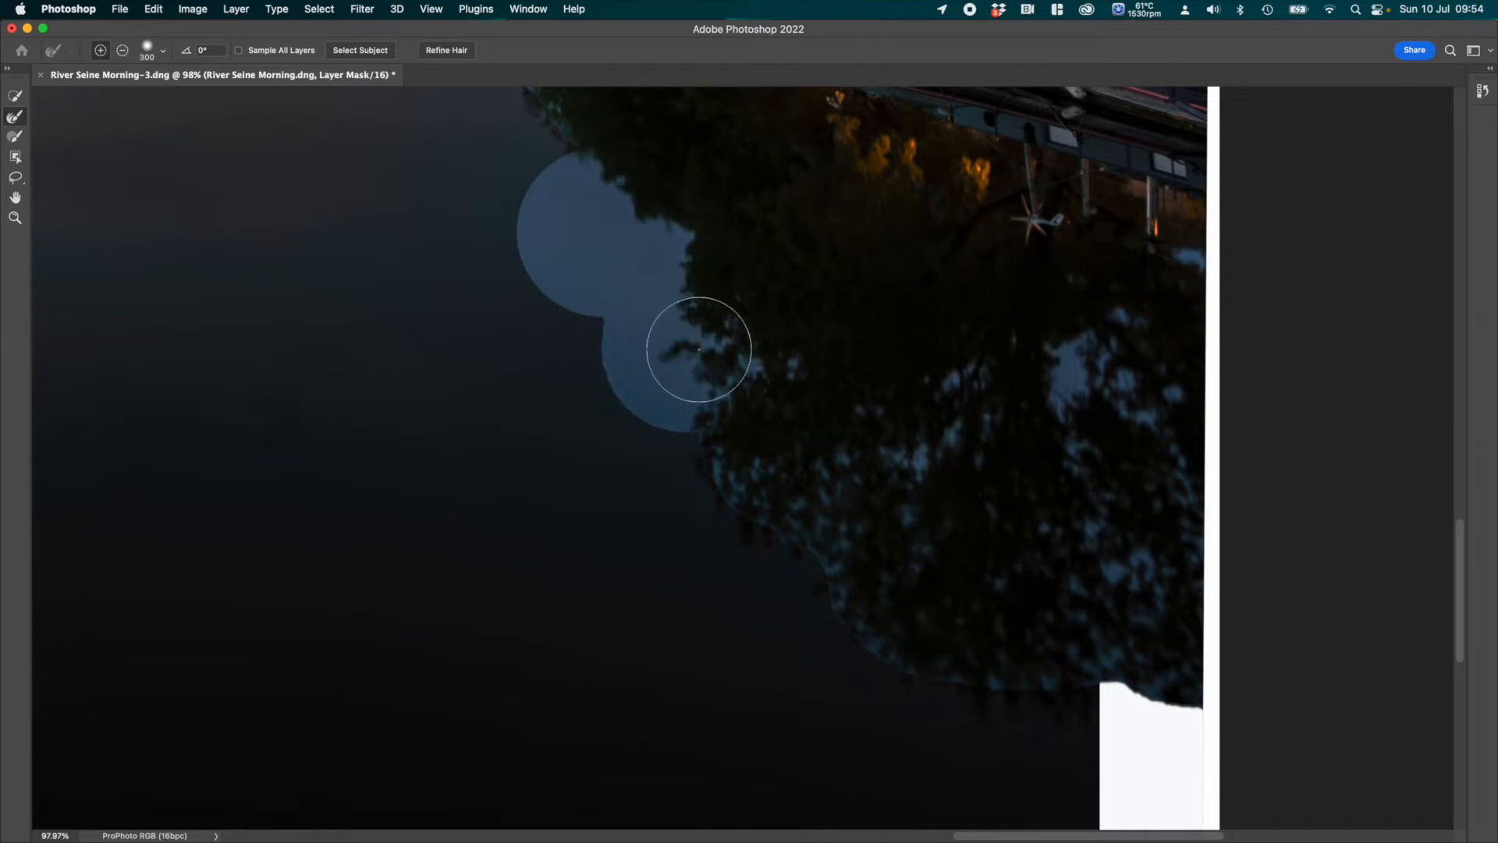
{"action": "mouse_move", "coordinate": [720, 315]}
{"action": "left_mouse_down"}
{"action": "mouse_move", "coordinate": [686, 429]}
{"action": "mouse_move", "coordinate": [734, 472]}
{"action": "mouse_move", "coordinate": [745, 536]}
{"action": "mouse_move", "coordinate": [789, 542]}
{"action": "mouse_move", "coordinate": [820, 611]}
{"action": "mouse_move", "coordinate": [963, 687]}
{"action": "mouse_move", "coordinate": [1150, 705]}
{"action": "left_mouse_up"}
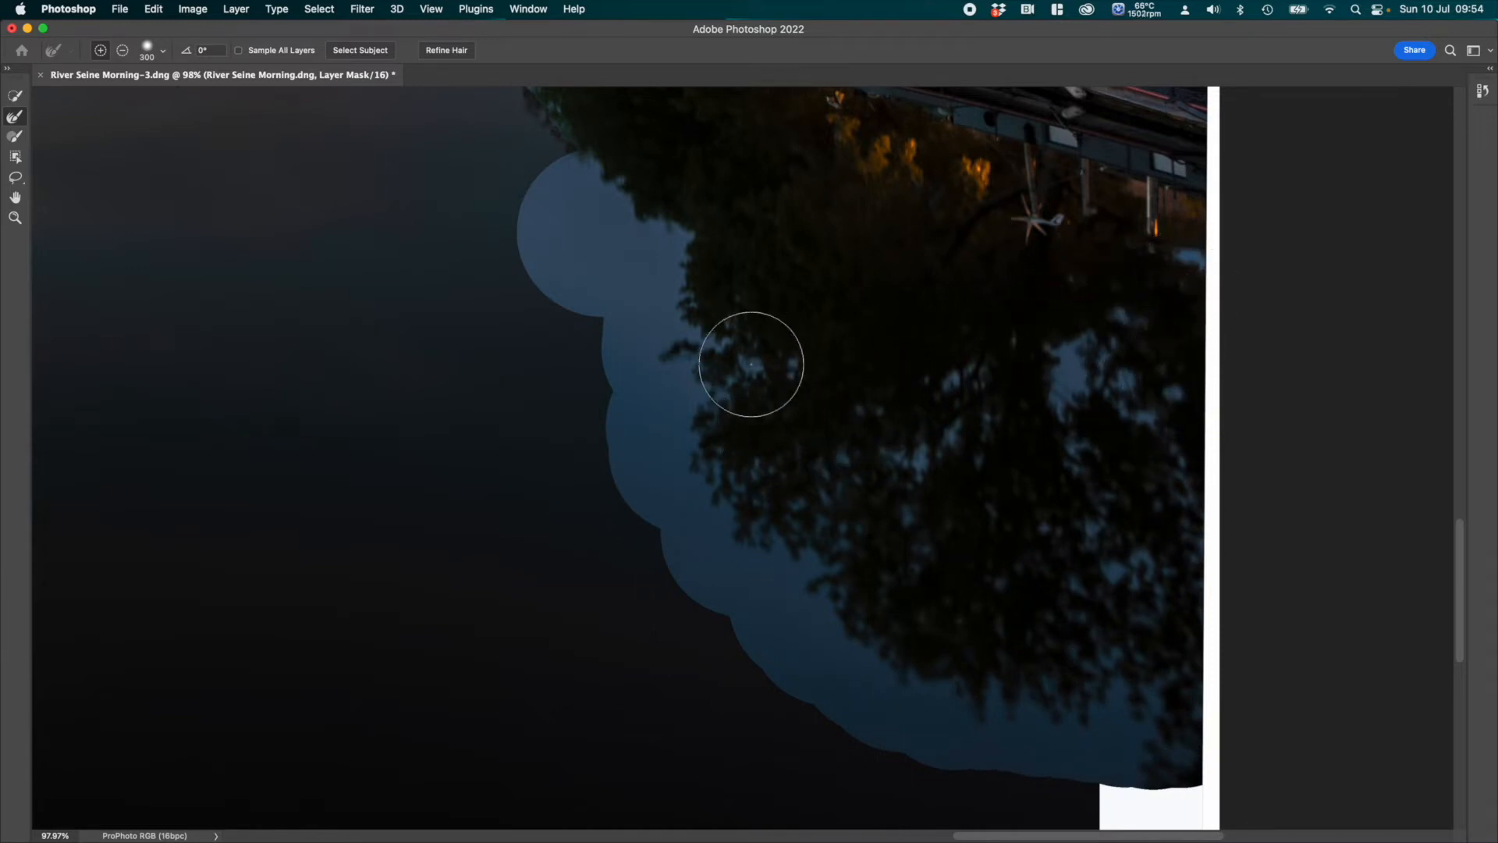
{"action": "mouse_move", "coordinate": [749, 364]}
{"action": "left_mouse_down"}
{"action": "mouse_move", "coordinate": [761, 501]}
{"action": "mouse_move", "coordinate": [781, 552]}
{"action": "mouse_move", "coordinate": [875, 651]}
{"action": "mouse_move", "coordinate": [973, 701]}
{"action": "mouse_move", "coordinate": [1159, 717]}
{"action": "left_mouse_up"}
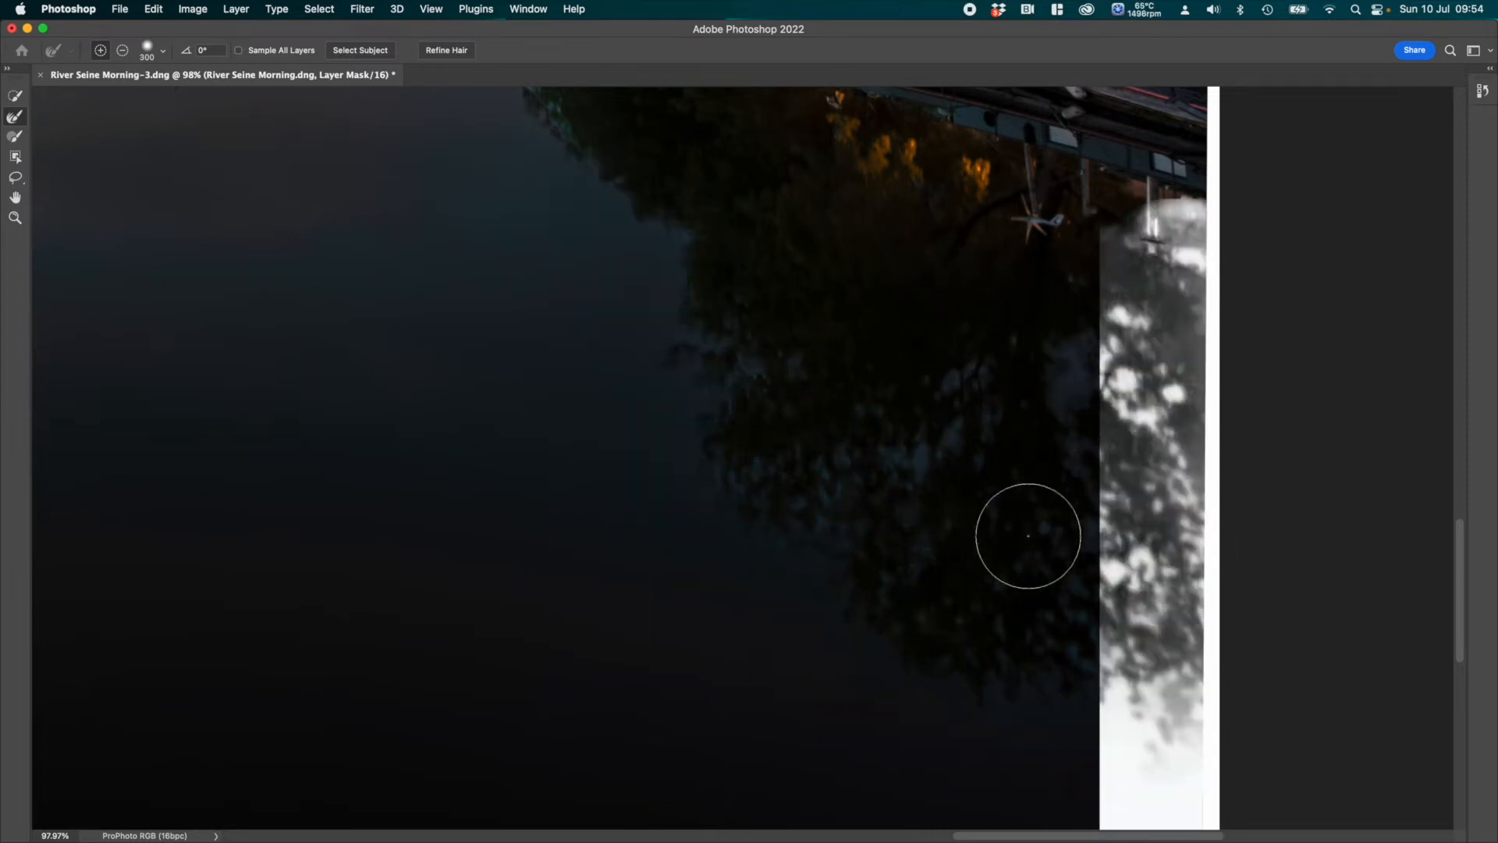
{"action": "left_click_drag", "start_coordinate": [759, 318], "coordinate": [1184, 816]}
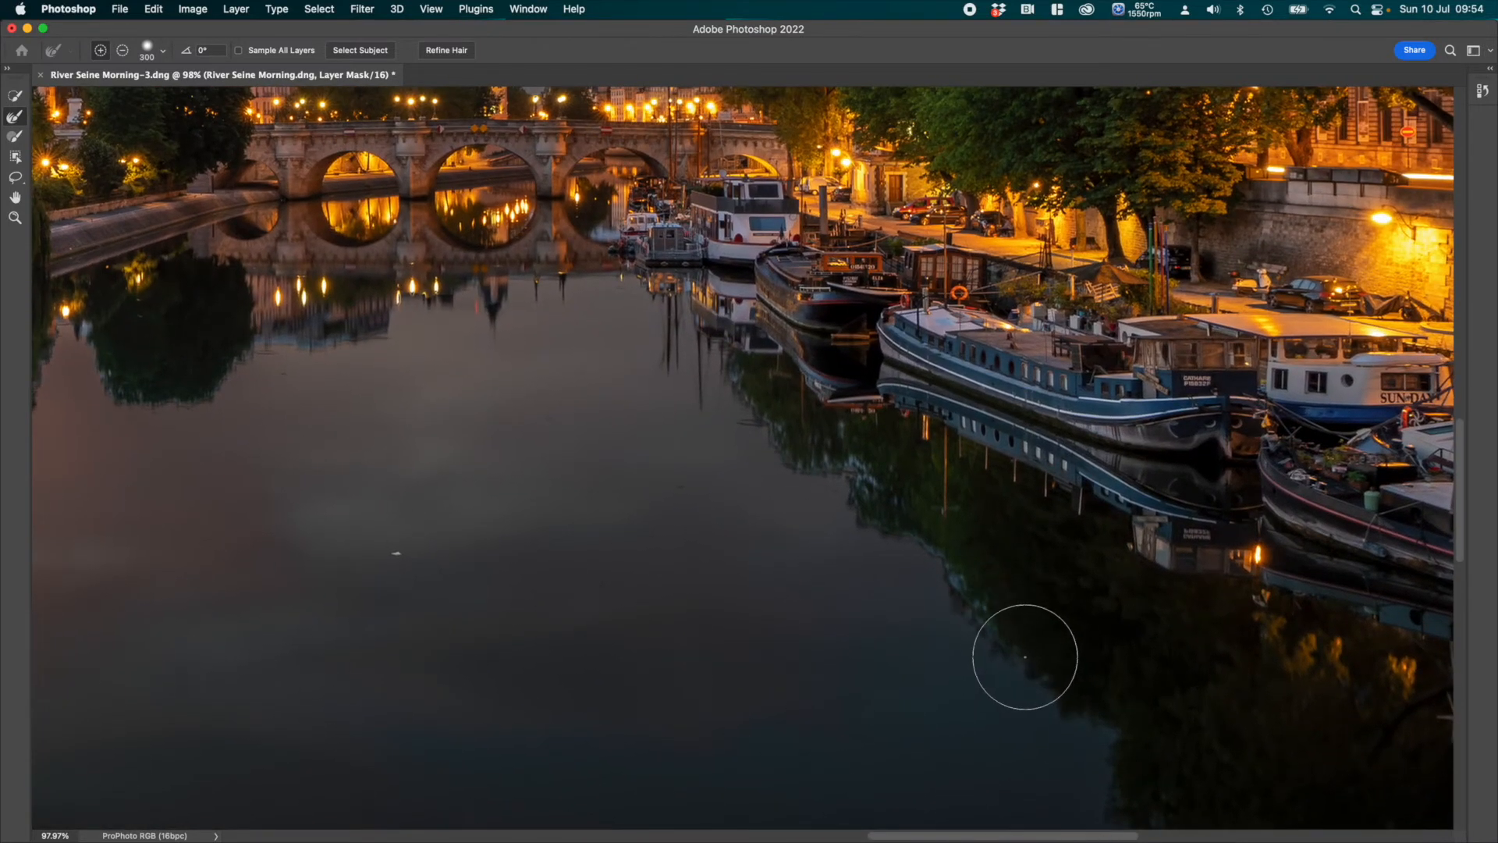
Step: Refine the edge of the dark tree reflections beside the moored boats with the Refine Edge brush at size 175
{"action": "key", "text": "bracketleft"}
{"action": "key", "text": "bracketleft"}
{"action": "key", "text": "bracketleft"}
{"action": "mouse_move", "coordinate": [1009, 667]}
{"action": "left_mouse_down"}
{"action": "mouse_move", "coordinate": [945, 562]}
{"action": "mouse_move", "coordinate": [859, 507]}
{"action": "mouse_move", "coordinate": [866, 482]}
{"action": "mouse_move", "coordinate": [888, 481]}
{"action": "mouse_move", "coordinate": [845, 438]}
{"action": "mouse_move", "coordinate": [814, 470]}
{"action": "mouse_move", "coordinate": [726, 372]}
{"action": "left_mouse_up"}
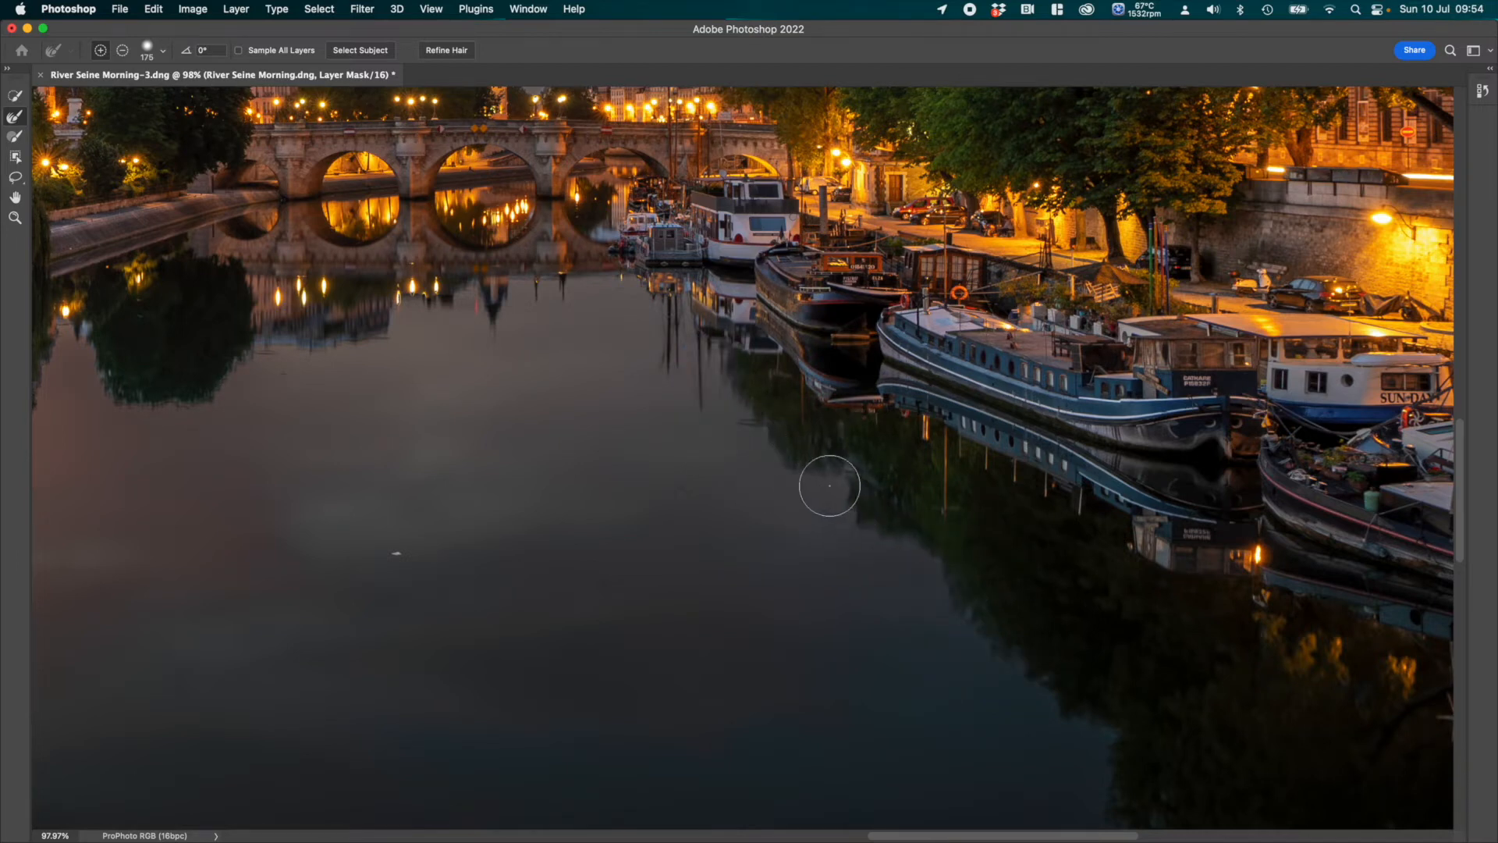
Step: Refine the skyline above the bridge, from the distant tower block to the crane, with the Refine Edge brush at size 70
{"action": "scroll", "coordinate": [718, 401], "scroll_direction": "up", "scroll_amount": 5}
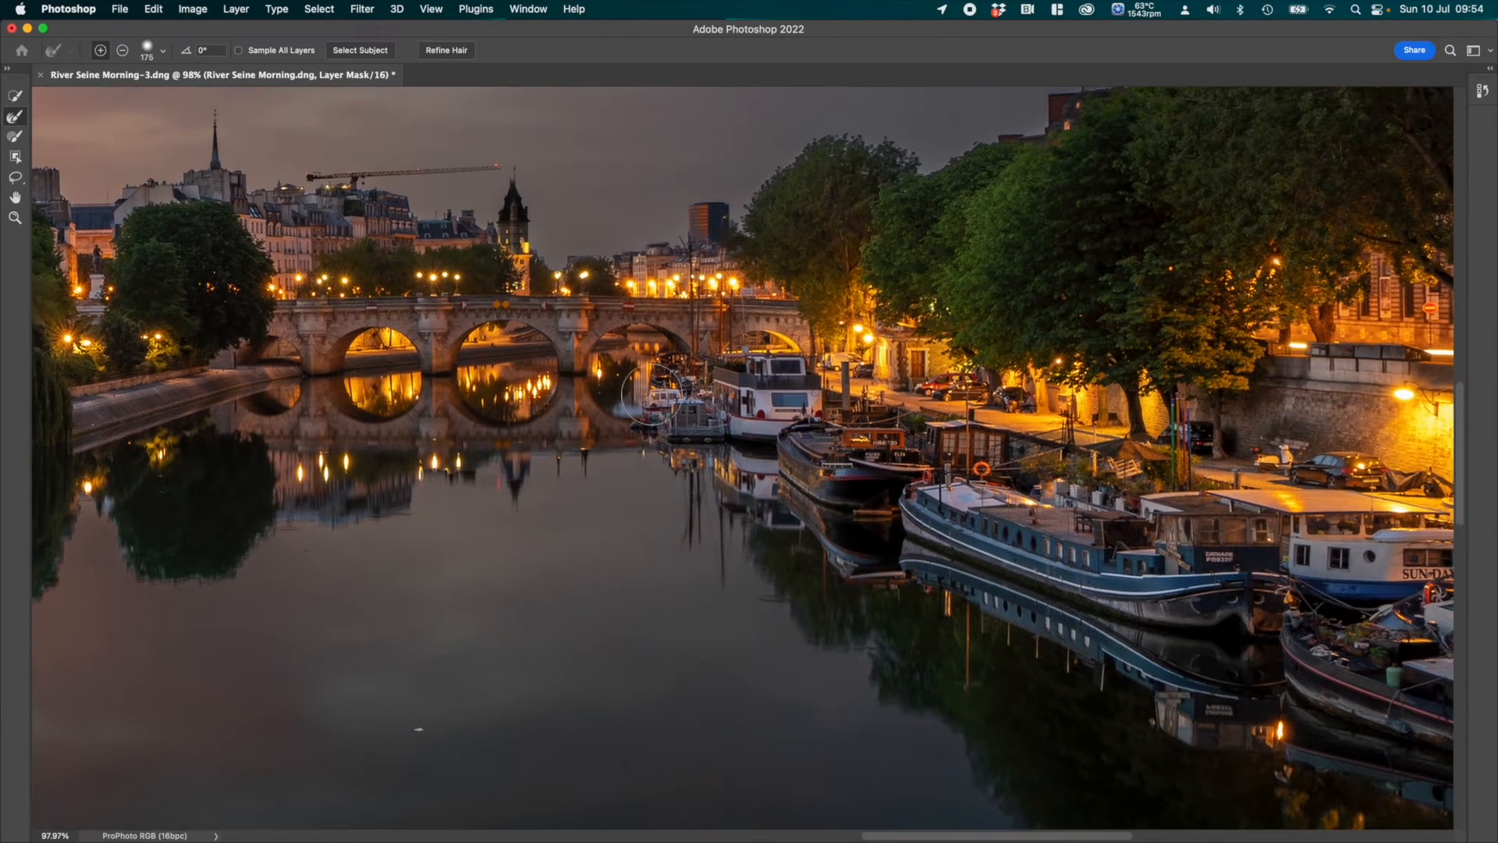
{"action": "key", "text": "bracketleft"}
{"action": "key", "text": "bracketleft"}
{"action": "key", "text": "bracketleft"}
{"action": "key", "text": "bracketleft"}
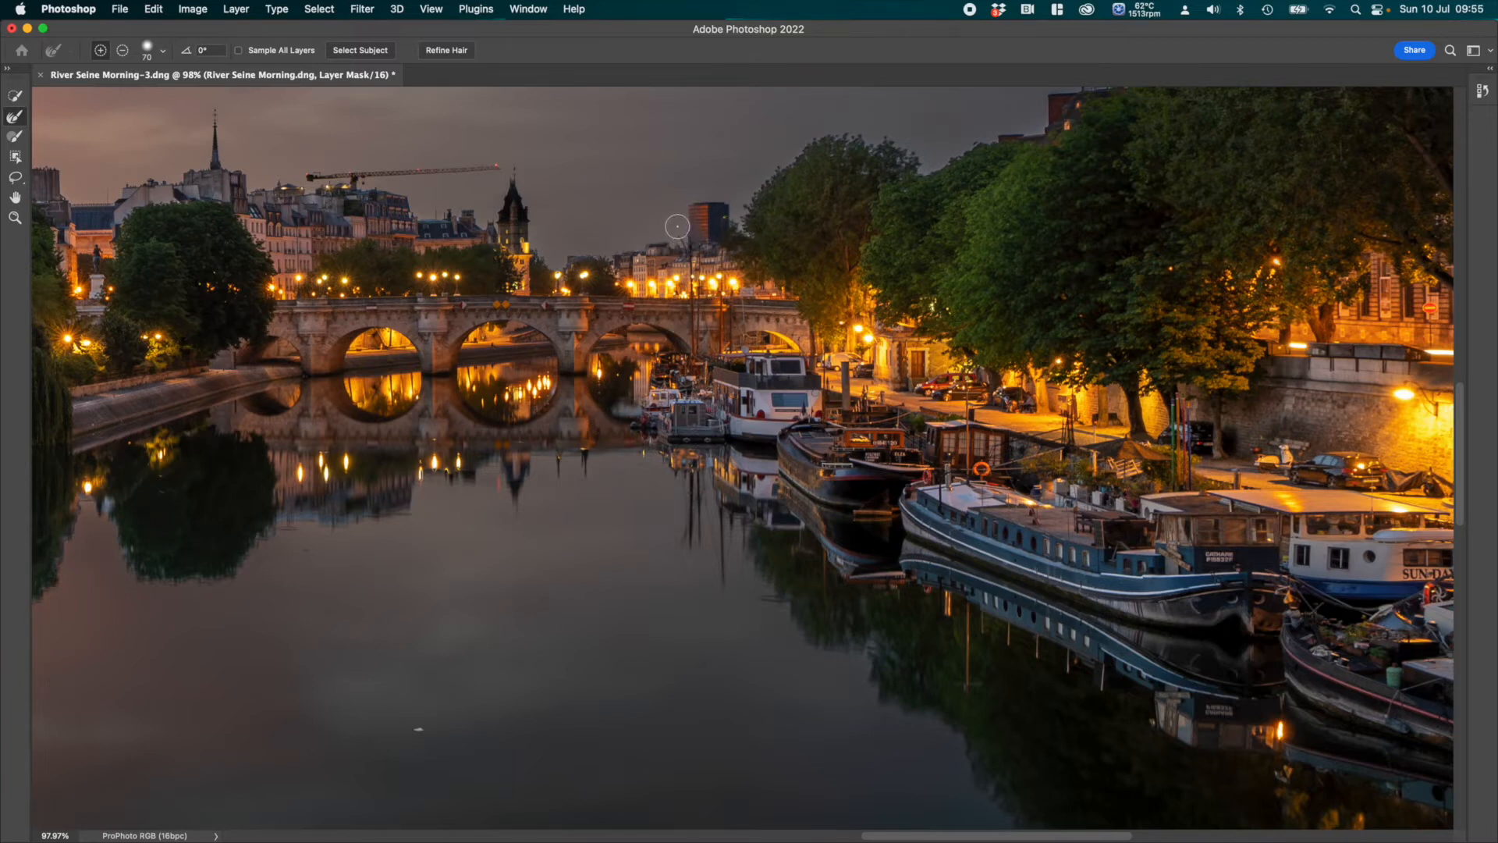
{"action": "mouse_move", "coordinate": [677, 226]}
{"action": "left_mouse_down"}
{"action": "mouse_move", "coordinate": [550, 264]}
{"action": "mouse_move", "coordinate": [514, 166]}
{"action": "mouse_move", "coordinate": [495, 229]}
{"action": "mouse_move", "coordinate": [334, 189]}
{"action": "left_mouse_up"}
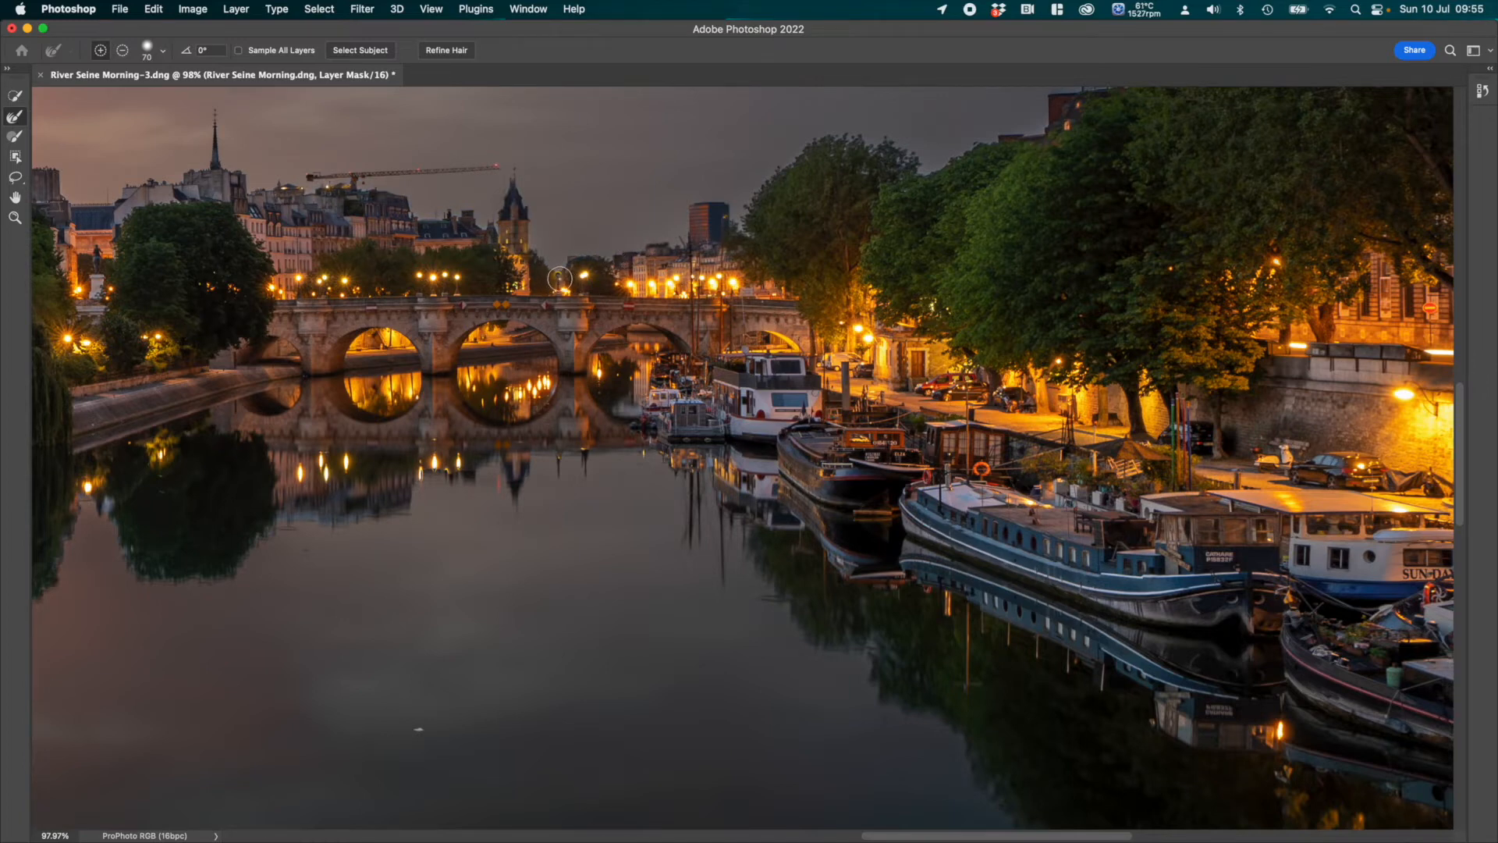
Step: Paint the two missing lamp reflections below the bridge back into the mask with a soft 25 px Brush tool
{"action": "key", "text": "alt"}
{"action": "scroll", "coordinate": [560, 278], "scroll_direction": "up", "scroll_amount": 5}
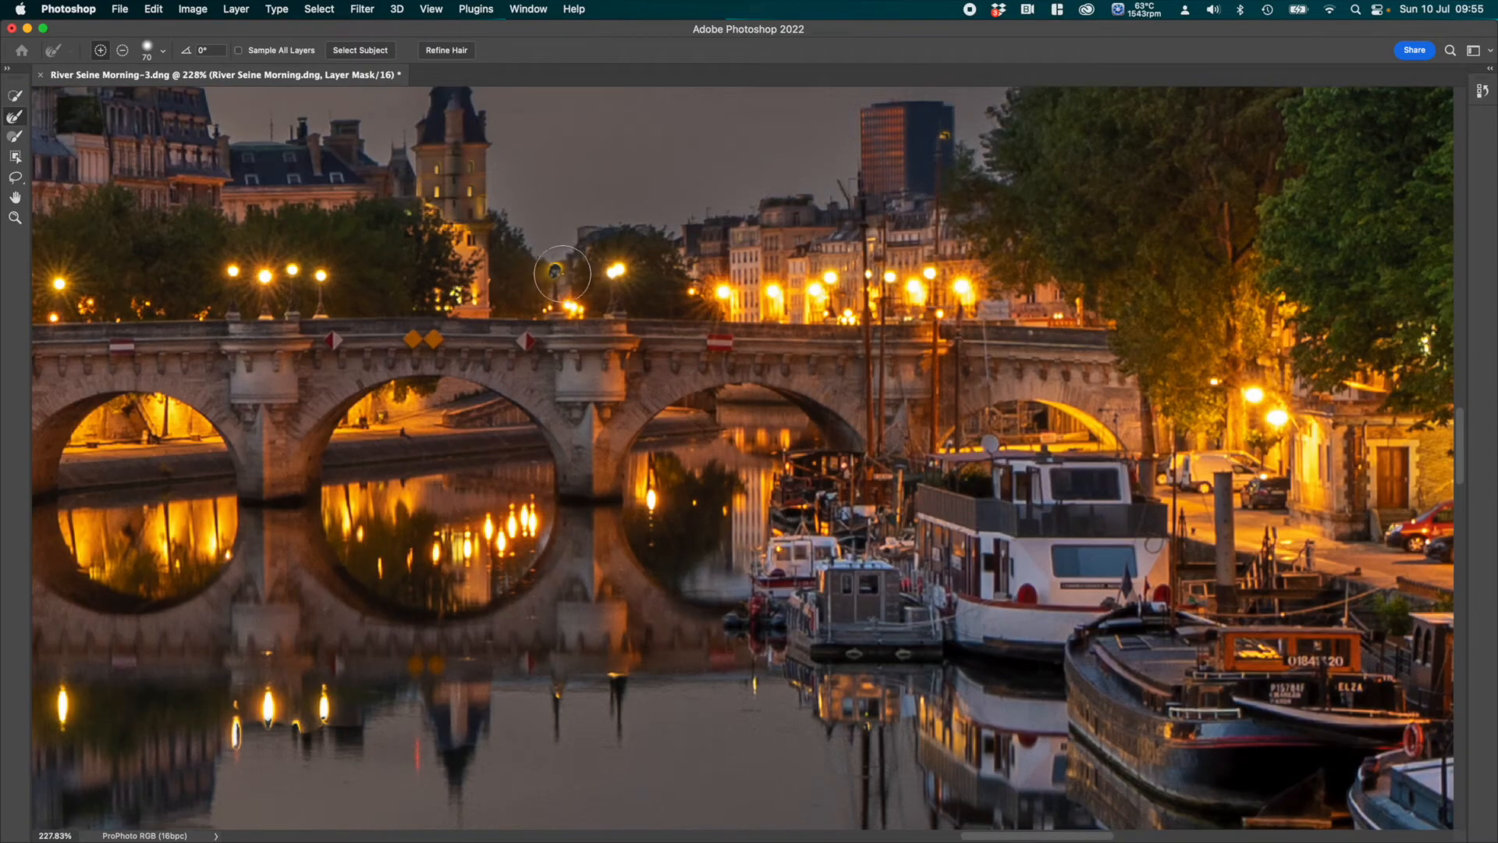
{"action": "left_click", "coordinate": [16, 141]}
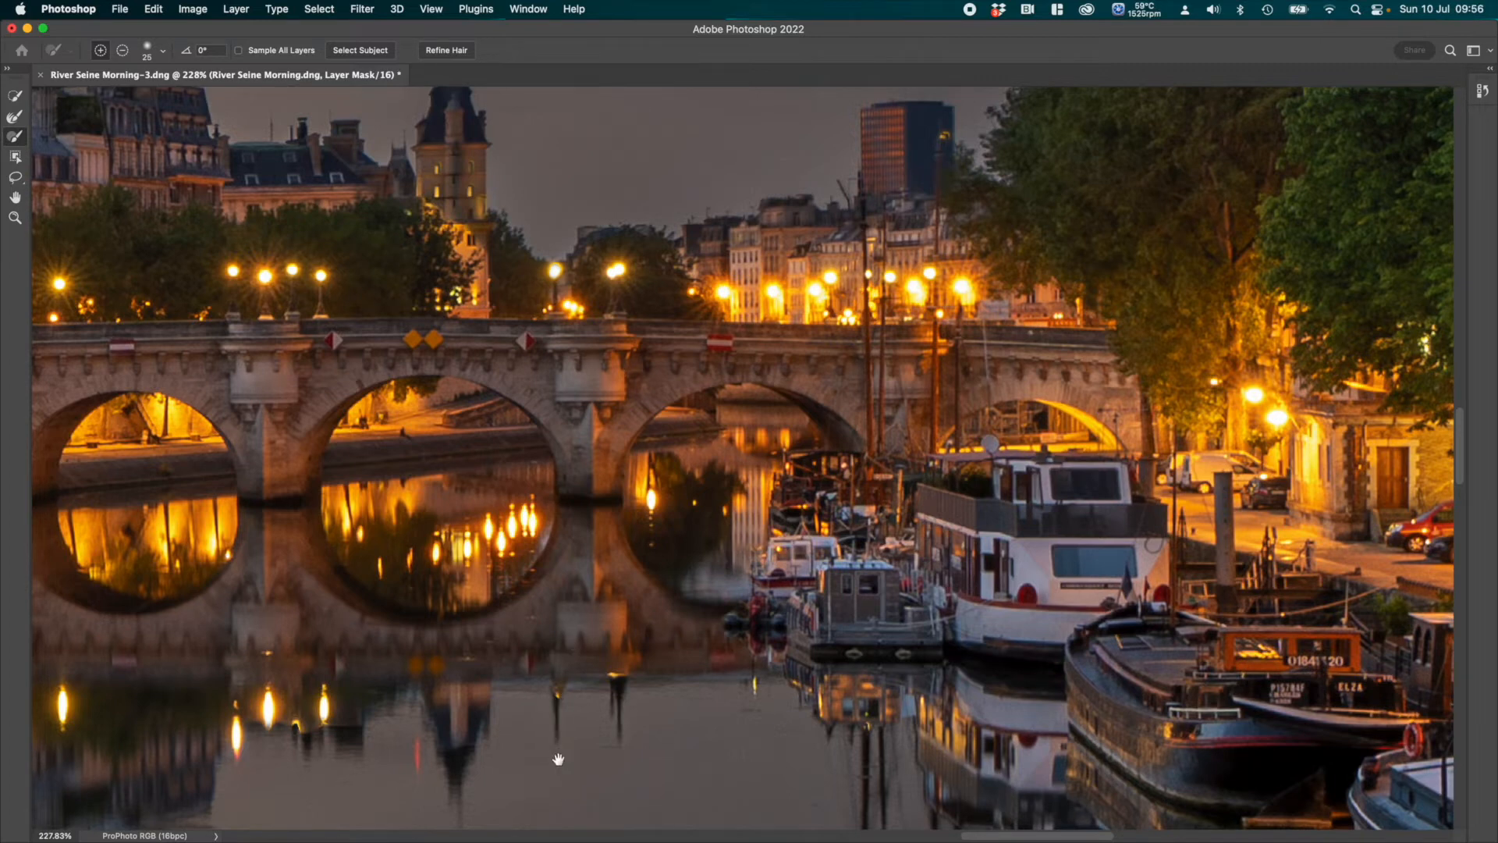
{"action": "left_click_drag", "start_coordinate": [559, 759], "coordinate": [559, 600]}
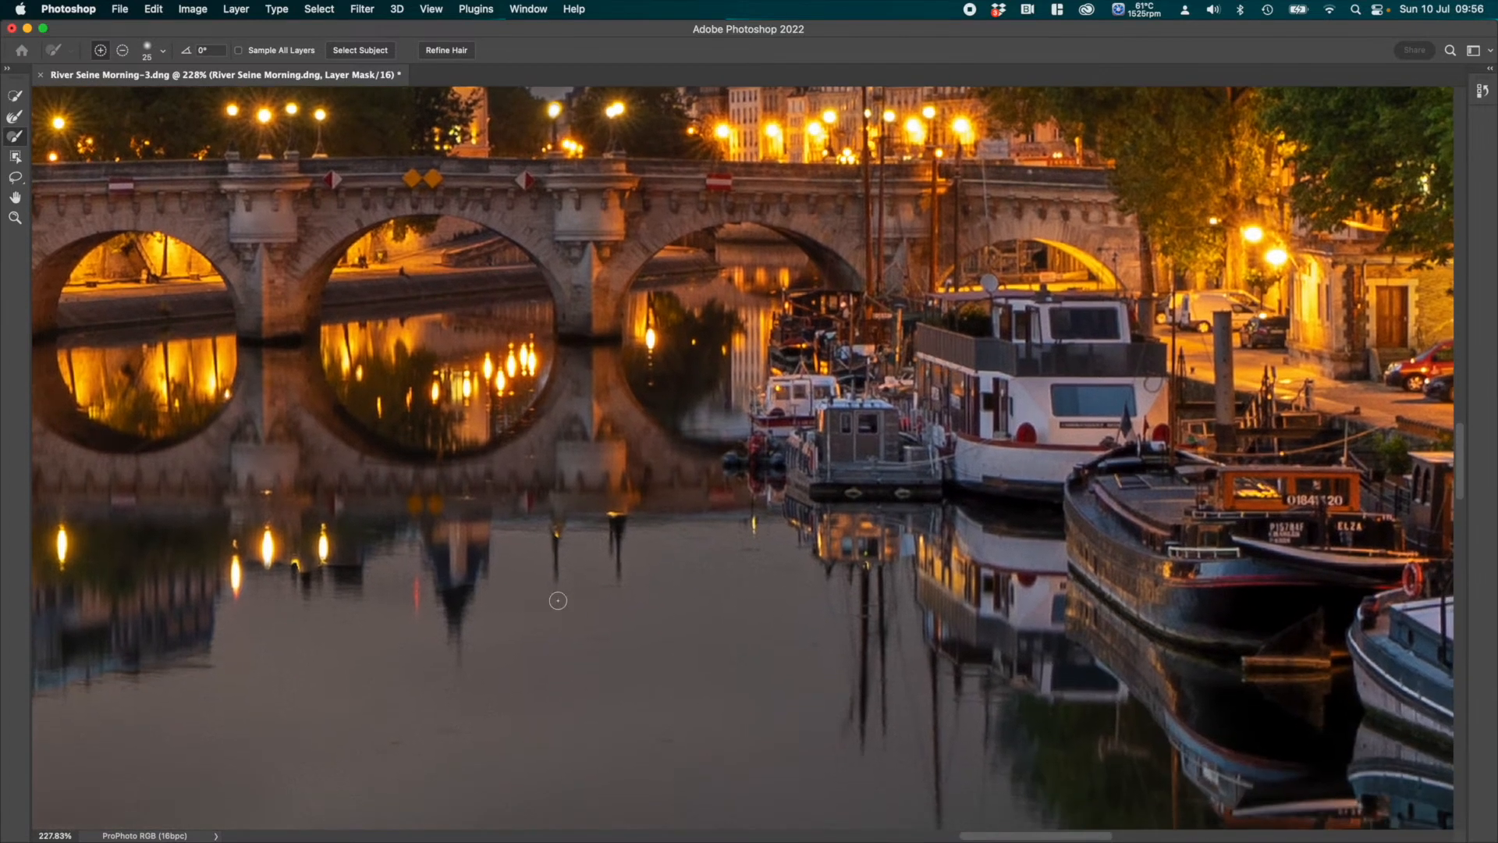
{"action": "left_click", "coordinate": [162, 53]}
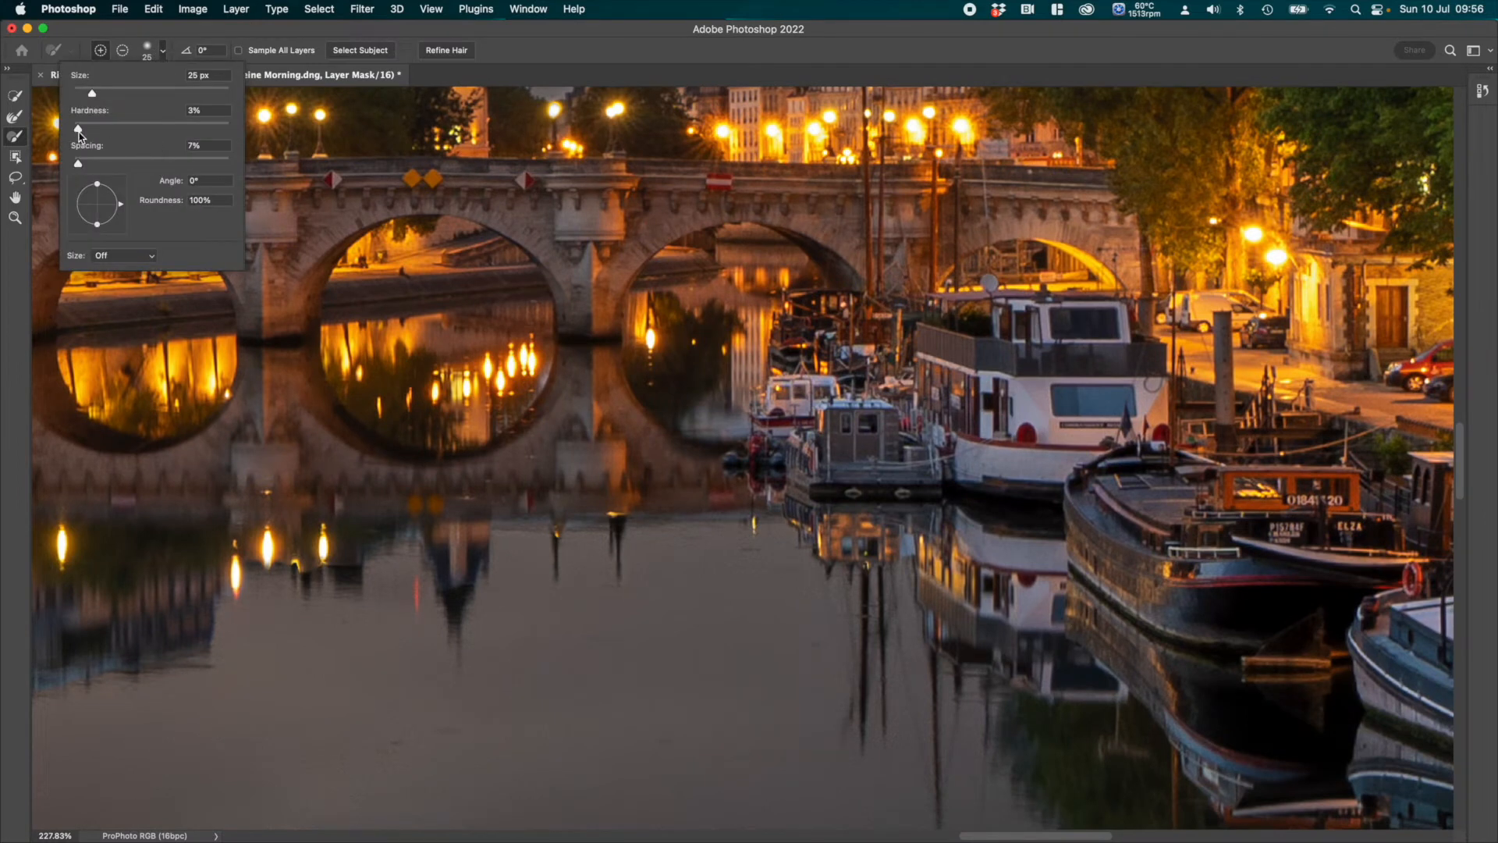
{"action": "left_click_drag", "start_coordinate": [76, 134], "coordinate": [73, 134]}
{"action": "left_click", "coordinate": [621, 577]}
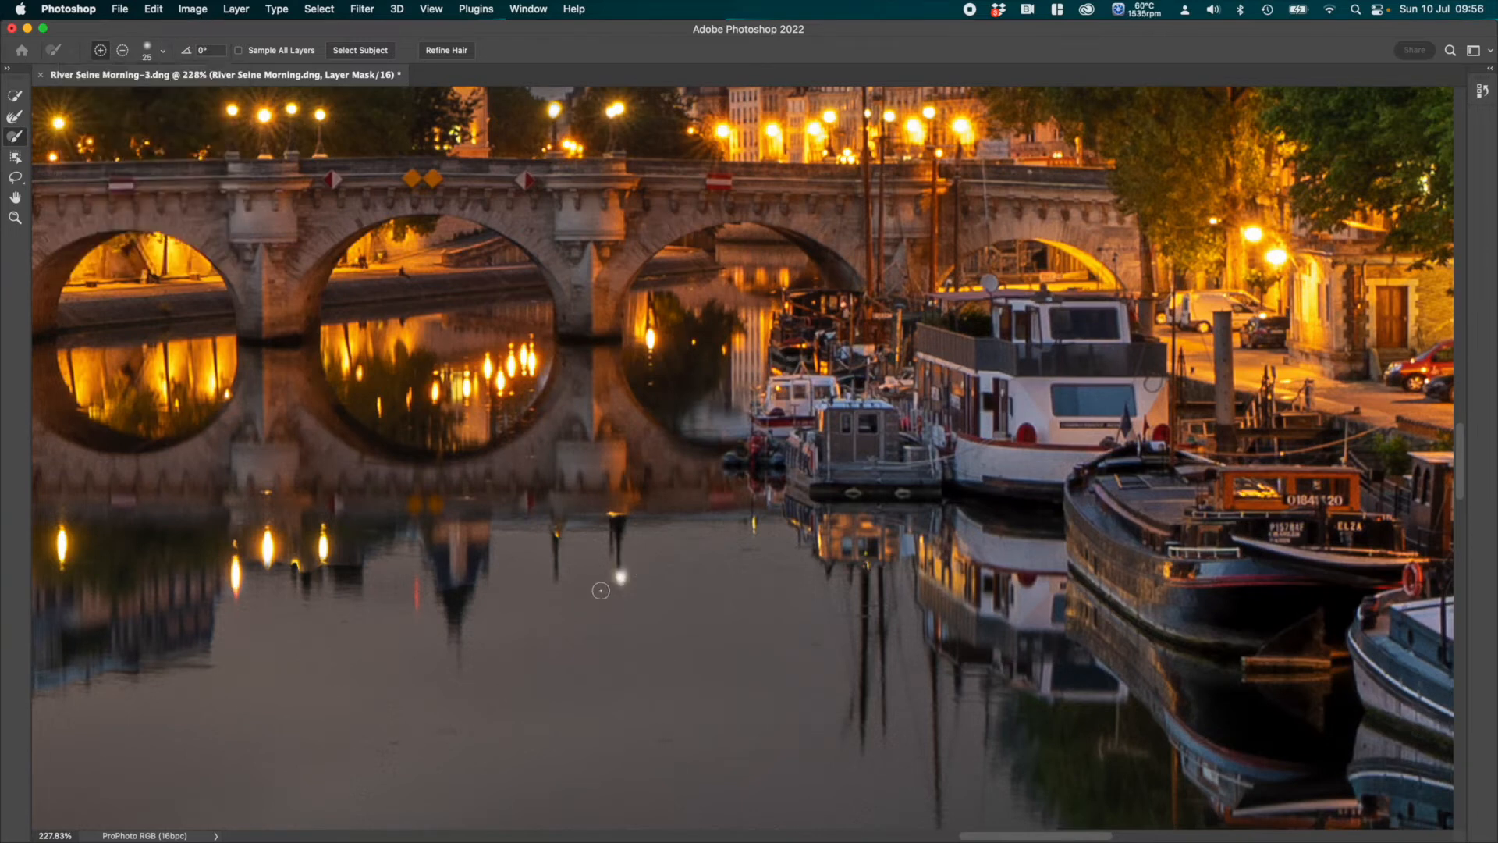
{"action": "left_click", "coordinate": [618, 571]}
{"action": "left_click", "coordinate": [617, 547]}
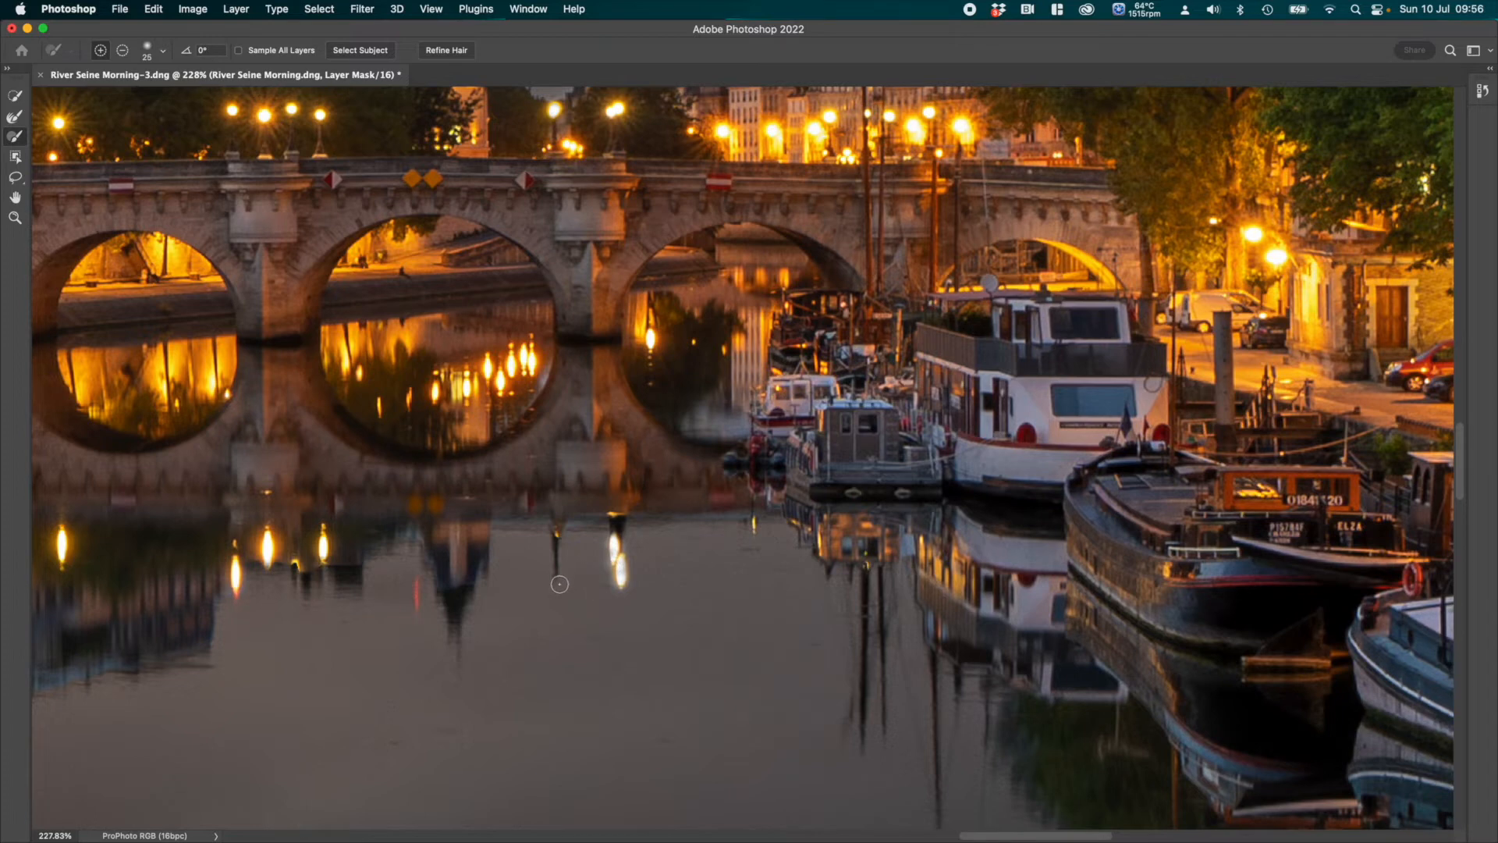
{"action": "left_click", "coordinate": [556, 578]}
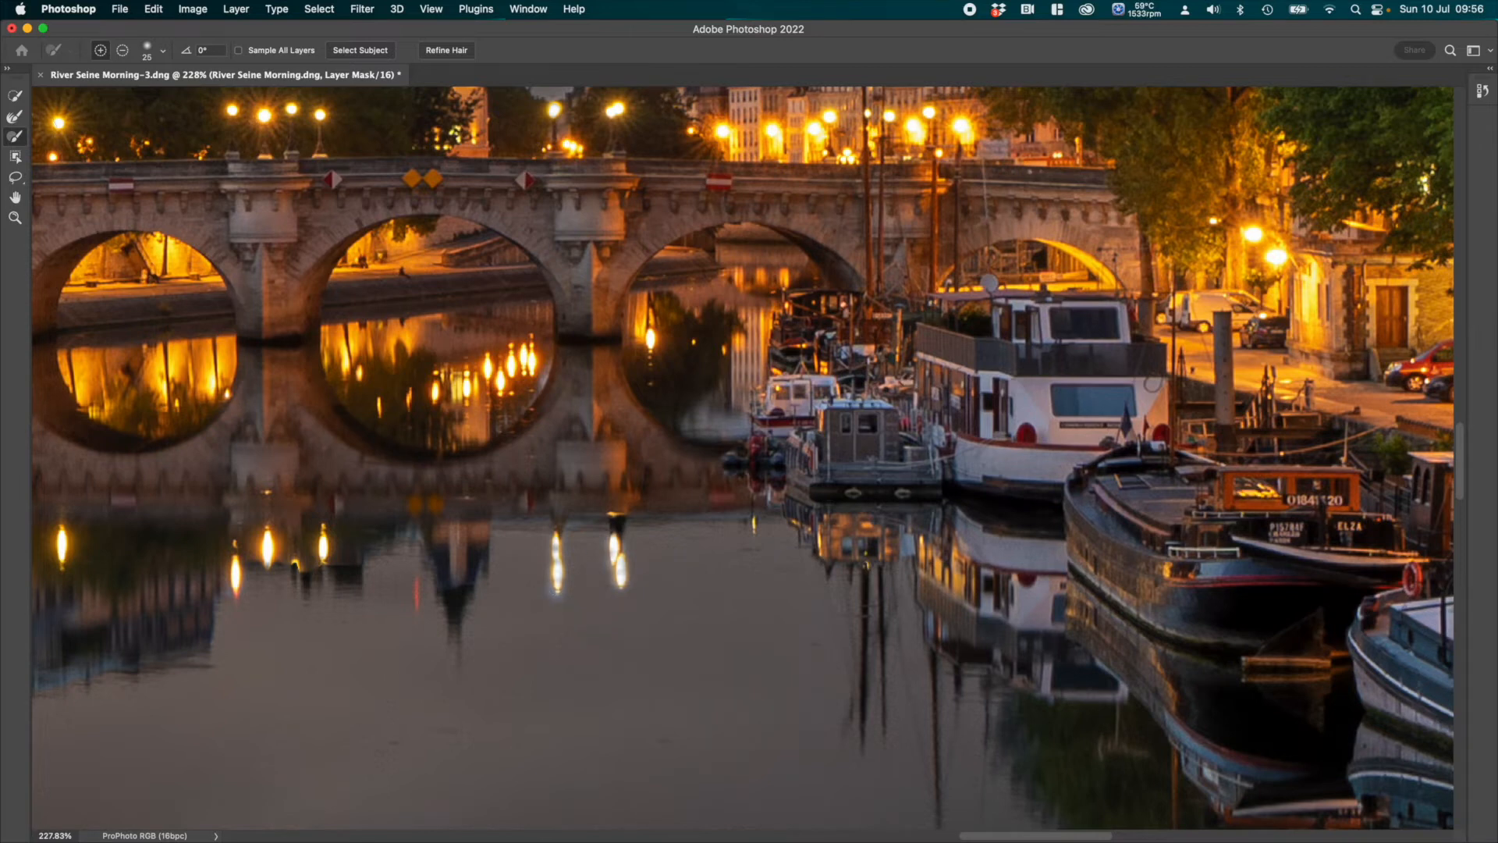
Step: Refine the edges around the two restored lamp reflections with the Refine Edge brush at 15 px and a lower hardness
{"action": "left_click", "coordinate": [14, 116]}
{"action": "key", "text": "bracketleft"}
{"action": "key", "text": "bracketleft"}
{"action": "key", "text": "bracketleft"}
{"action": "key", "text": "bracketleft"}
{"action": "key", "text": "bracketleft"}
{"action": "key", "text": "bracketleft"}
{"action": "key", "text": "bracketleft"}
{"action": "key", "text": "bracketleft"}
{"action": "key", "text": "bracketleft"}
{"action": "left_click", "coordinate": [164, 52]}
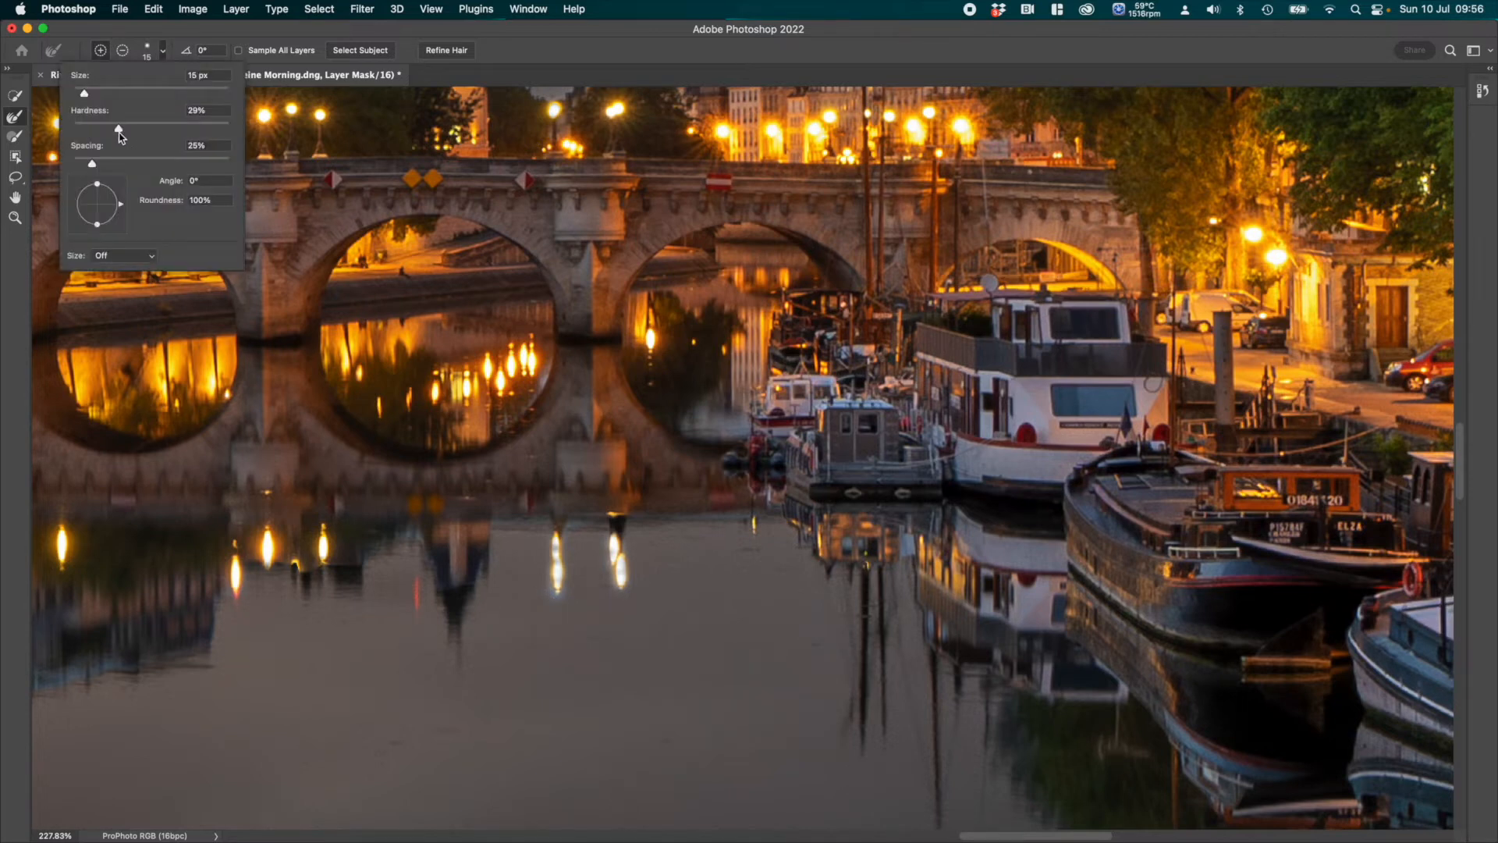
{"action": "left_click", "coordinate": [89, 130]}
{"action": "left_click", "coordinate": [150, 51]}
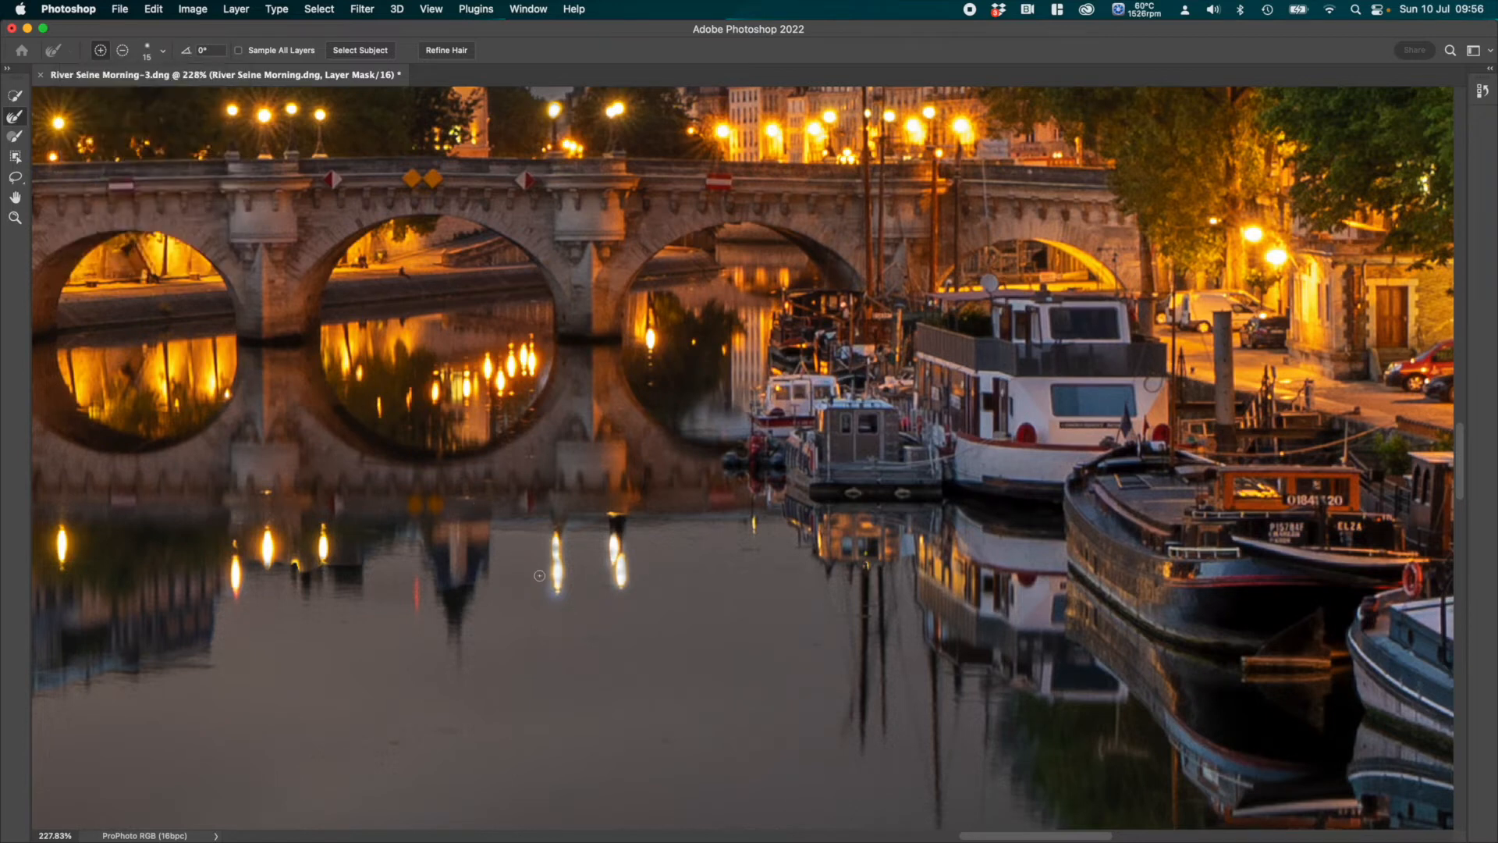
{"action": "mouse_move", "coordinate": [543, 581]}
{"action": "left_mouse_down"}
{"action": "mouse_move", "coordinate": [552, 598]}
{"action": "mouse_move", "coordinate": [574, 574]}
{"action": "left_mouse_up"}
Step: Refine the edges of the pointed tower and building reflections below the bridge with the Refine Edge brush at size 30
{"action": "scroll", "coordinate": [376, 560], "scroll_direction": "up", "scroll_amount": 2}
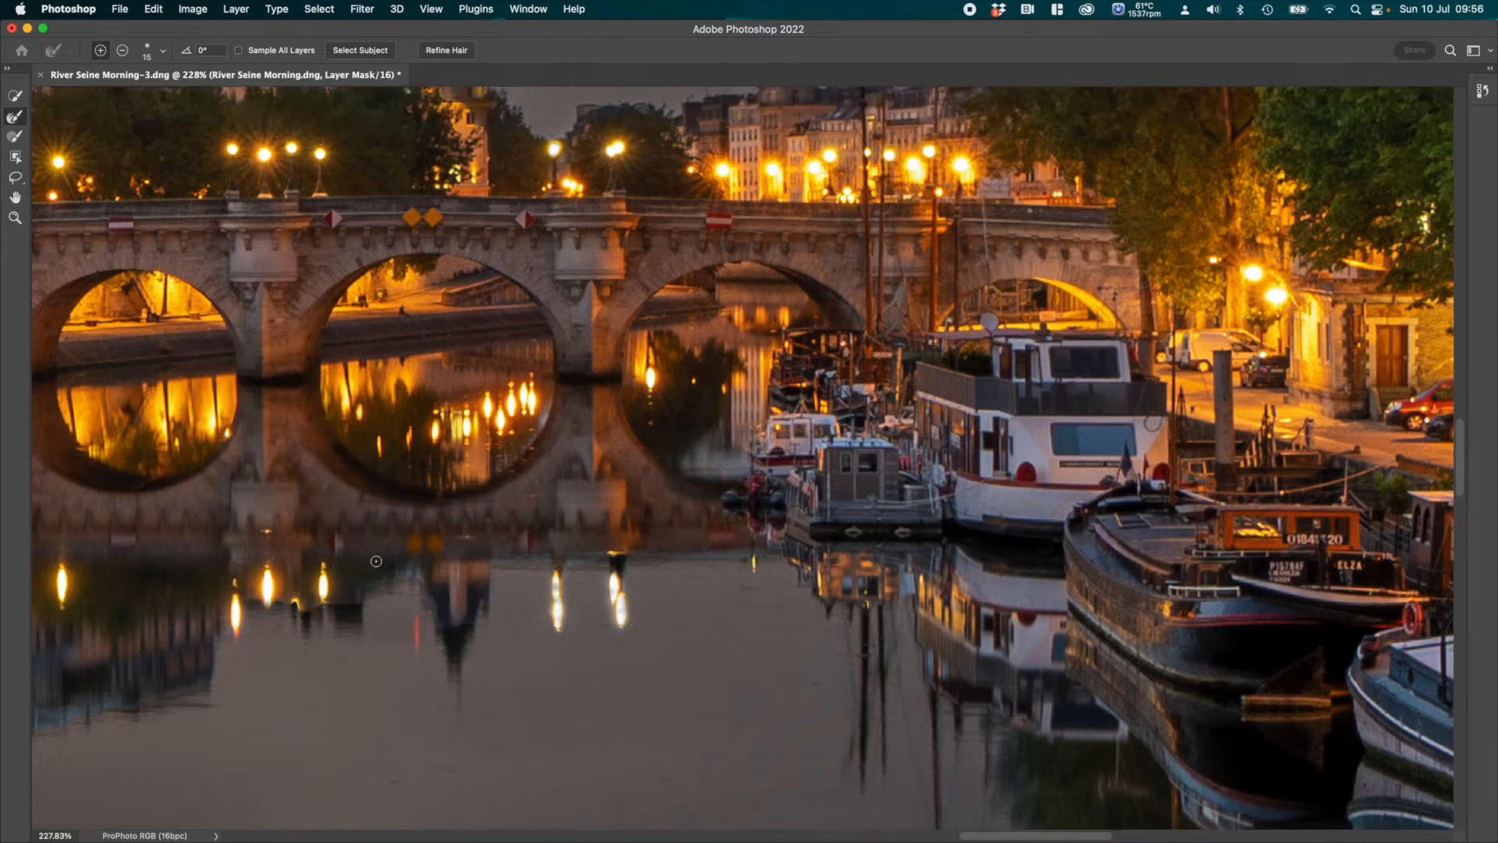
{"action": "key", "text": "bracketright"}
{"action": "key", "text": "bracketright"}
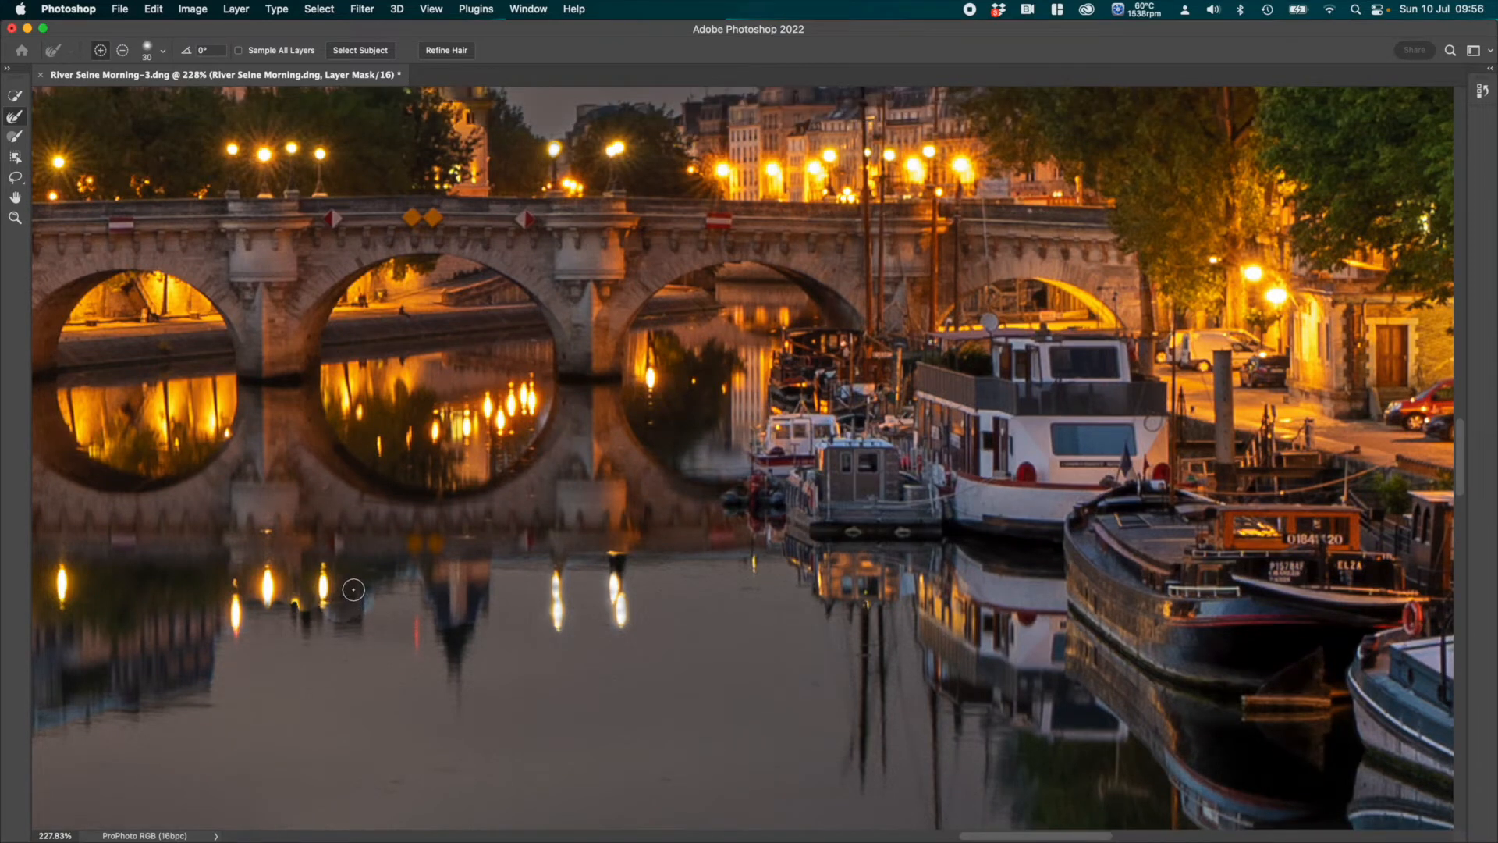
{"action": "mouse_move", "coordinate": [353, 590]}
{"action": "left_mouse_down"}
{"action": "mouse_move", "coordinate": [361, 564]}
{"action": "mouse_move", "coordinate": [408, 575]}
{"action": "mouse_move", "coordinate": [456, 628]}
{"action": "mouse_move", "coordinate": [504, 564]}
{"action": "mouse_move", "coordinate": [490, 565]}
{"action": "left_mouse_up"}
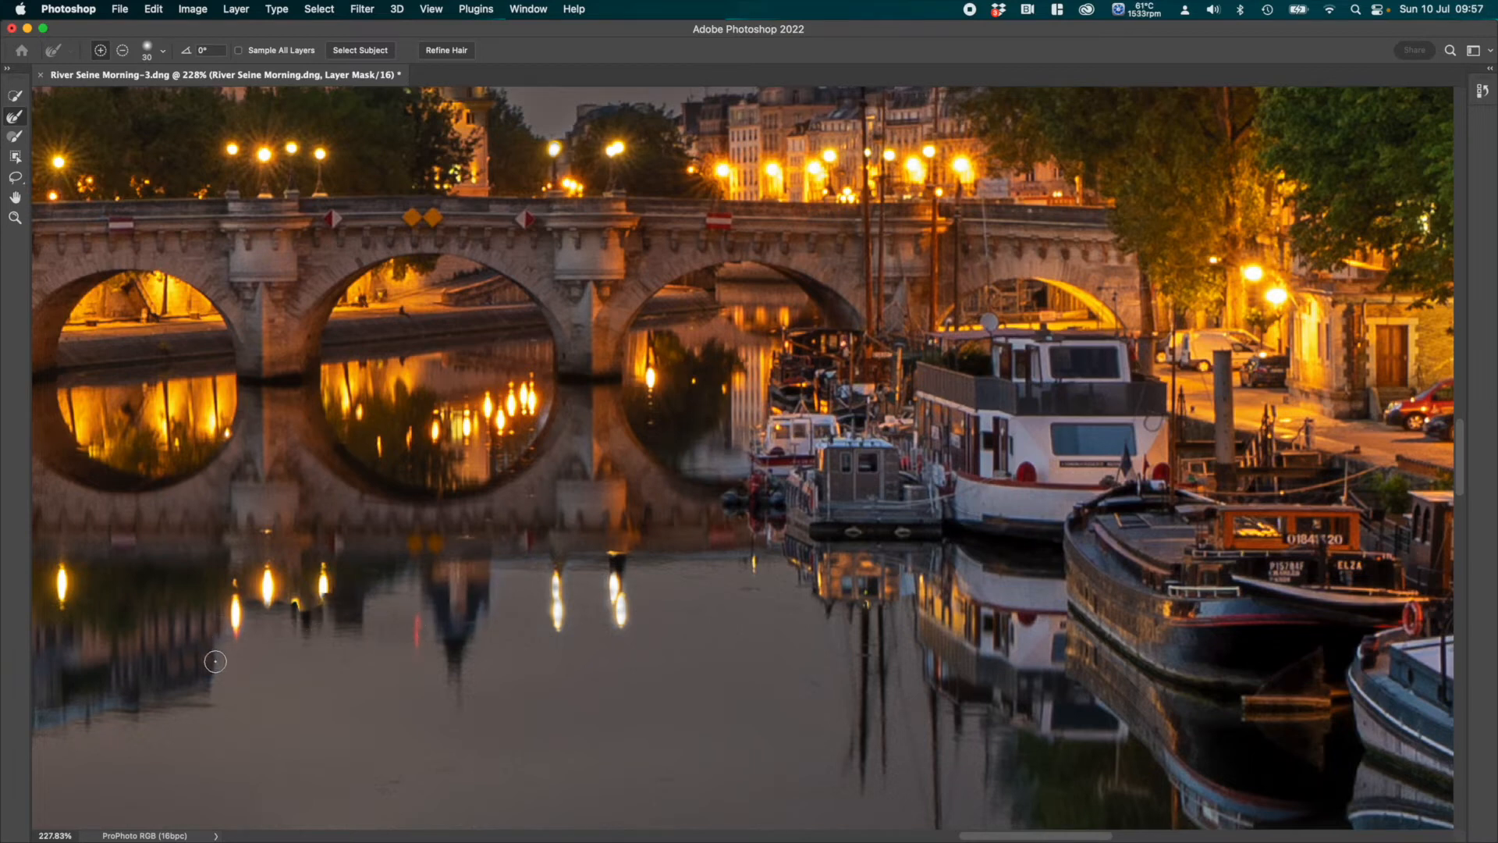
{"action": "mouse_move", "coordinate": [222, 633]}
{"action": "left_mouse_down"}
{"action": "mouse_move", "coordinate": [203, 695]}
{"action": "mouse_move", "coordinate": [37, 727]}
{"action": "left_mouse_up"}
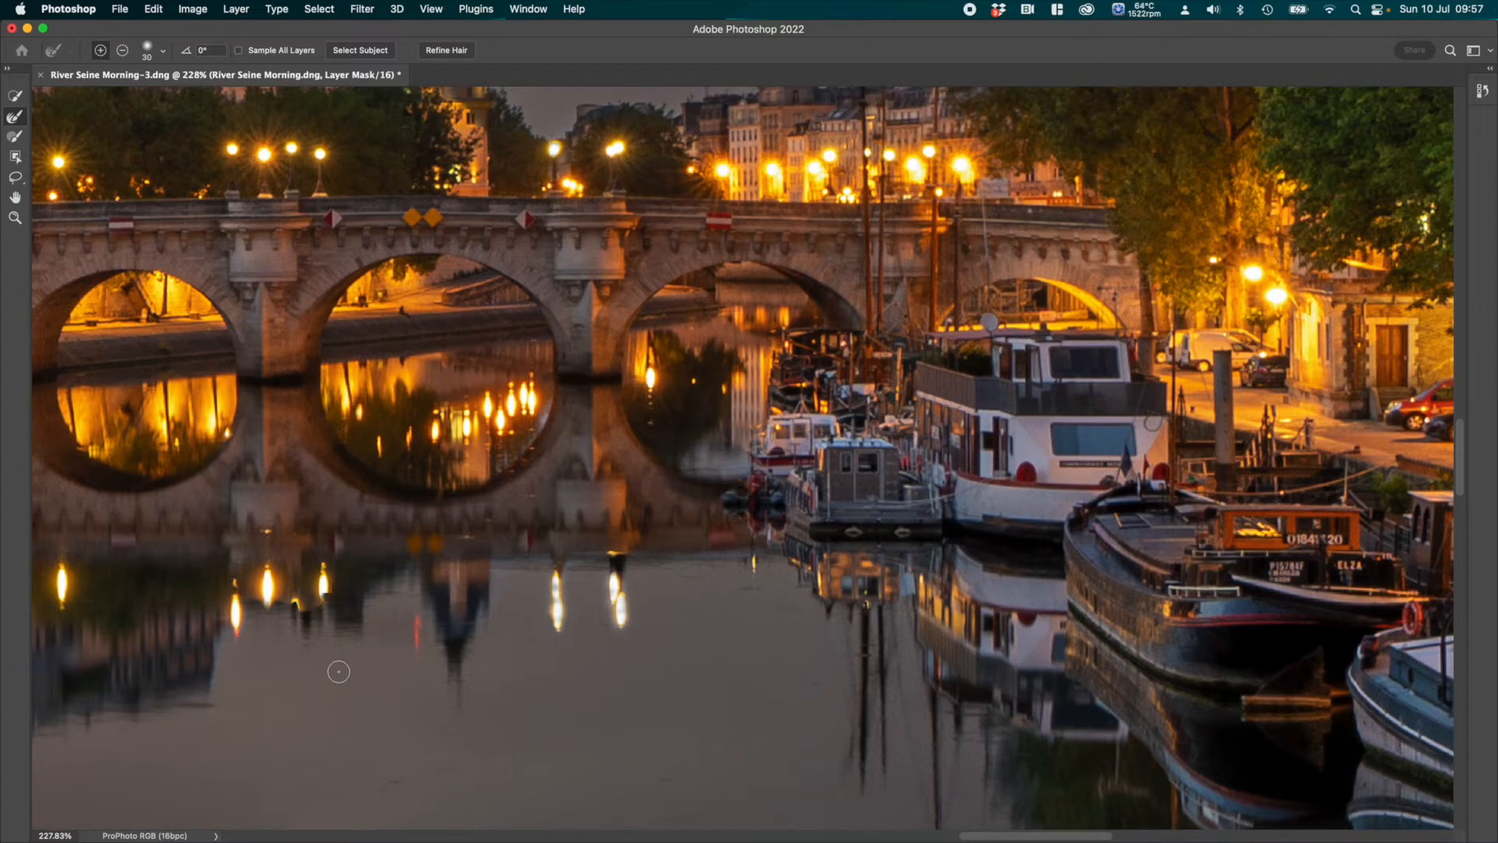
Step: Refine the edges of the island trees' and willow's reflections with the Refine Edge brush at size 60
{"action": "scroll", "coordinate": [340, 669], "scroll_direction": "down", "scroll_amount": 2}
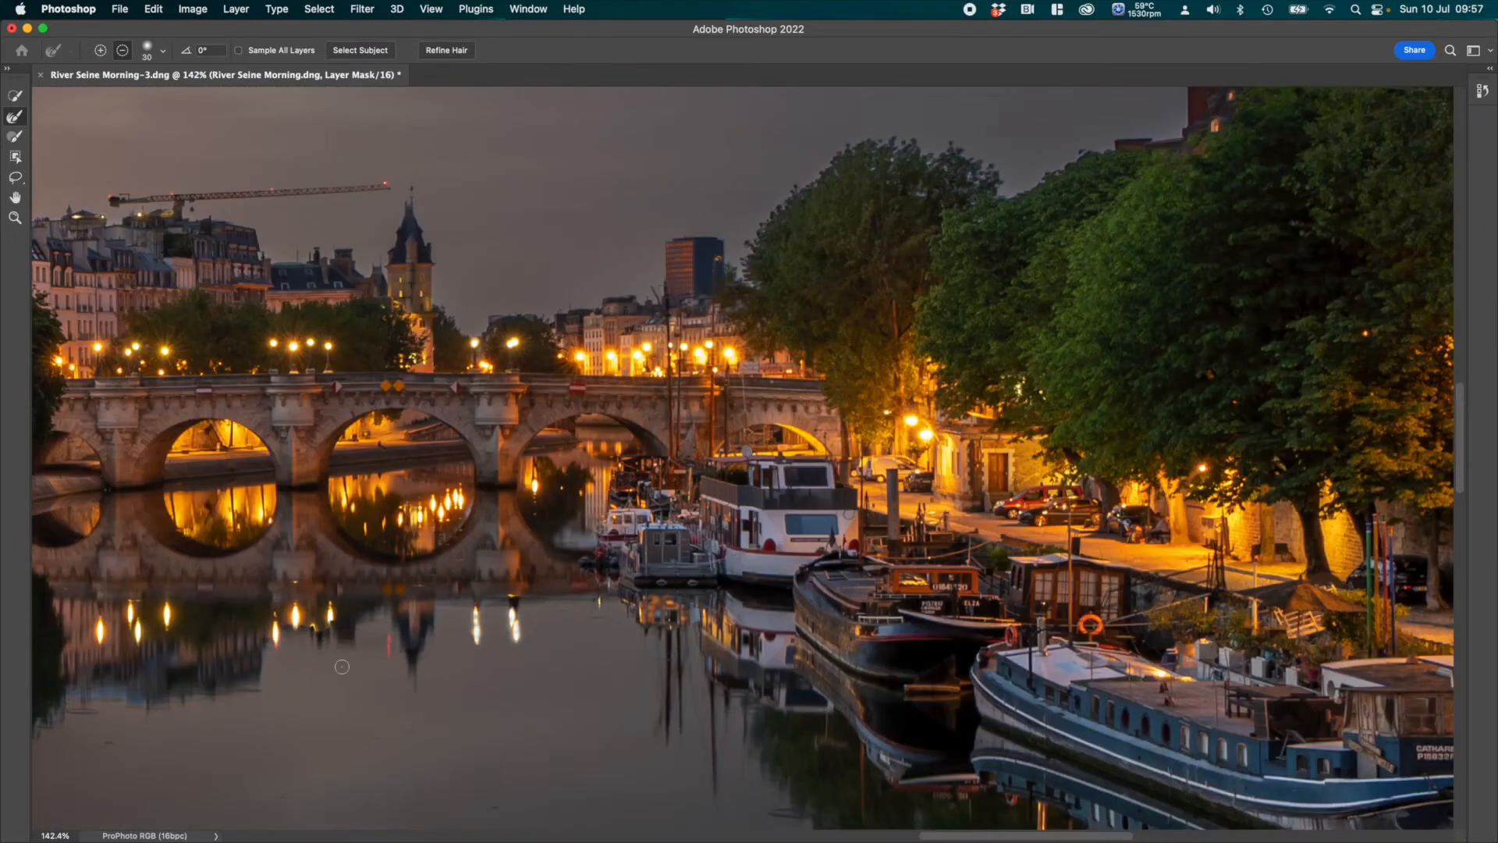
{"action": "left_click_drag", "start_coordinate": [245, 696], "coordinate": [895, 518]}
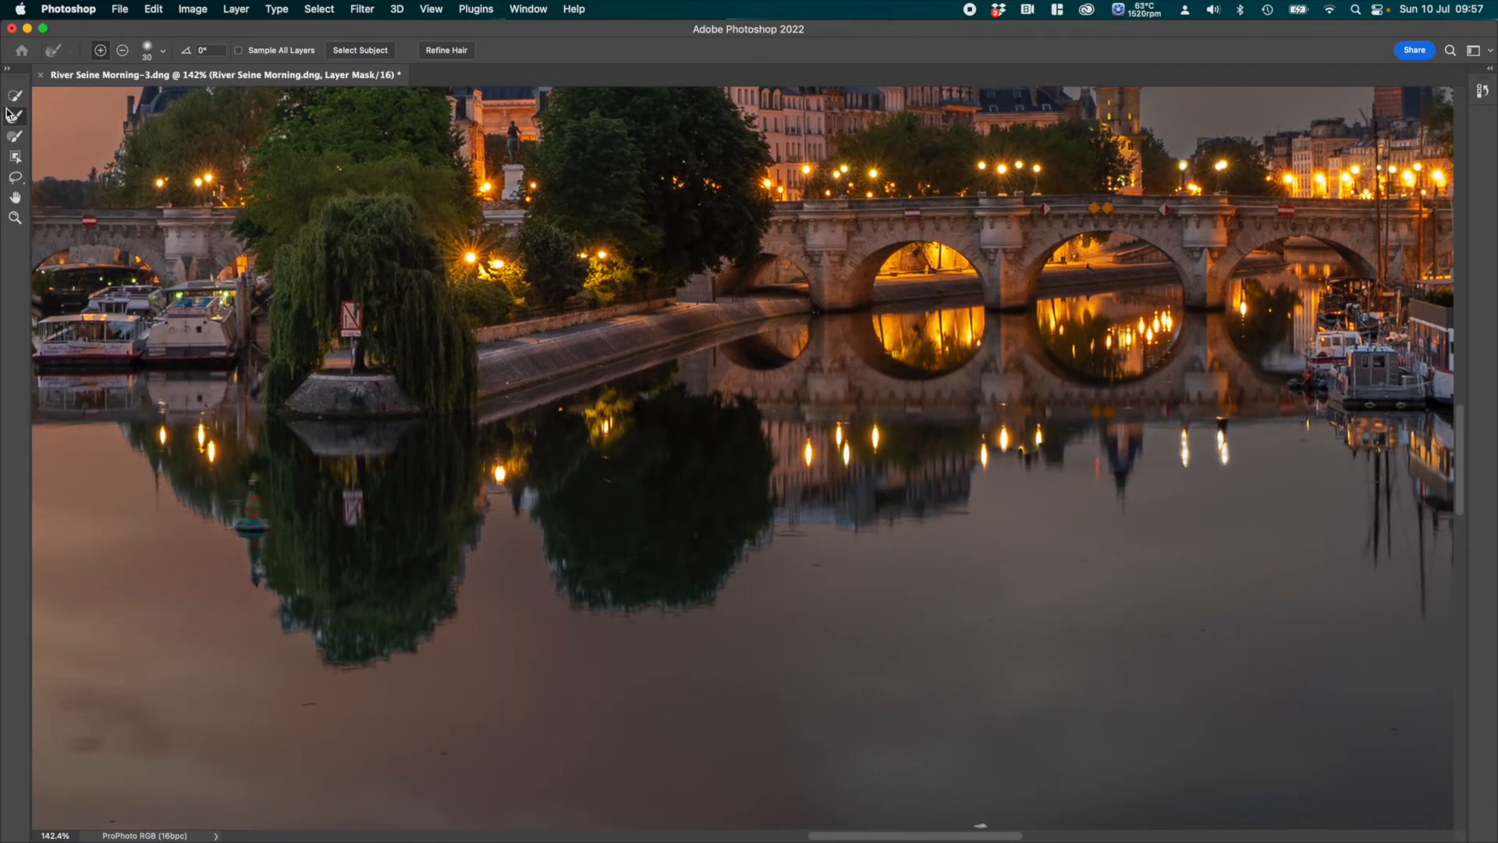
{"action": "key", "text": "bracketright"}
{"action": "key", "text": "bracketright"}
{"action": "key", "text": "bracketright"}
{"action": "mouse_move", "coordinate": [872, 531]}
{"action": "left_mouse_down"}
{"action": "mouse_move", "coordinate": [780, 515]}
{"action": "mouse_move", "coordinate": [708, 599]}
{"action": "mouse_move", "coordinate": [592, 613]}
{"action": "mouse_move", "coordinate": [574, 596]}
{"action": "mouse_move", "coordinate": [629, 598]}
{"action": "mouse_move", "coordinate": [588, 593]}
{"action": "mouse_move", "coordinate": [558, 566]}
{"action": "mouse_move", "coordinate": [535, 502]}
{"action": "mouse_move", "coordinate": [489, 499]}
{"action": "mouse_move", "coordinate": [437, 615]}
{"action": "mouse_move", "coordinate": [362, 654]}
{"action": "mouse_move", "coordinate": [323, 642]}
{"action": "mouse_move", "coordinate": [269, 579]}
{"action": "mouse_move", "coordinate": [247, 581]}
{"action": "mouse_move", "coordinate": [267, 535]}
{"action": "mouse_move", "coordinate": [167, 473]}
{"action": "left_mouse_up"}
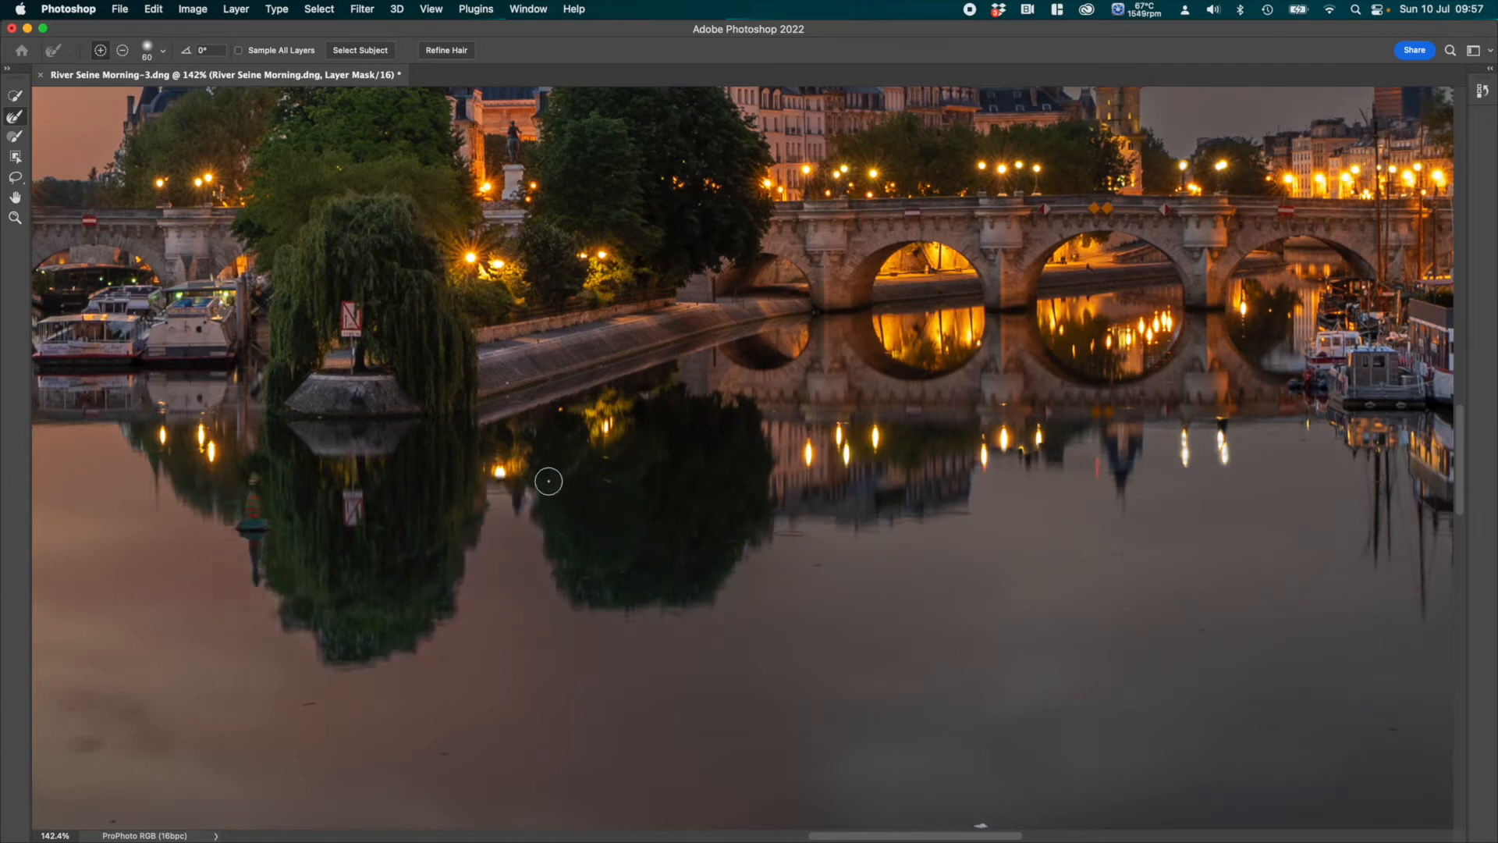
Step: Refine the mask edges around the tree reflection beside the moored boats and along the island rooftops with a progressively larger Refine Edge brush
{"action": "left_click_drag", "start_coordinate": [544, 472], "coordinate": [1057, 604]}
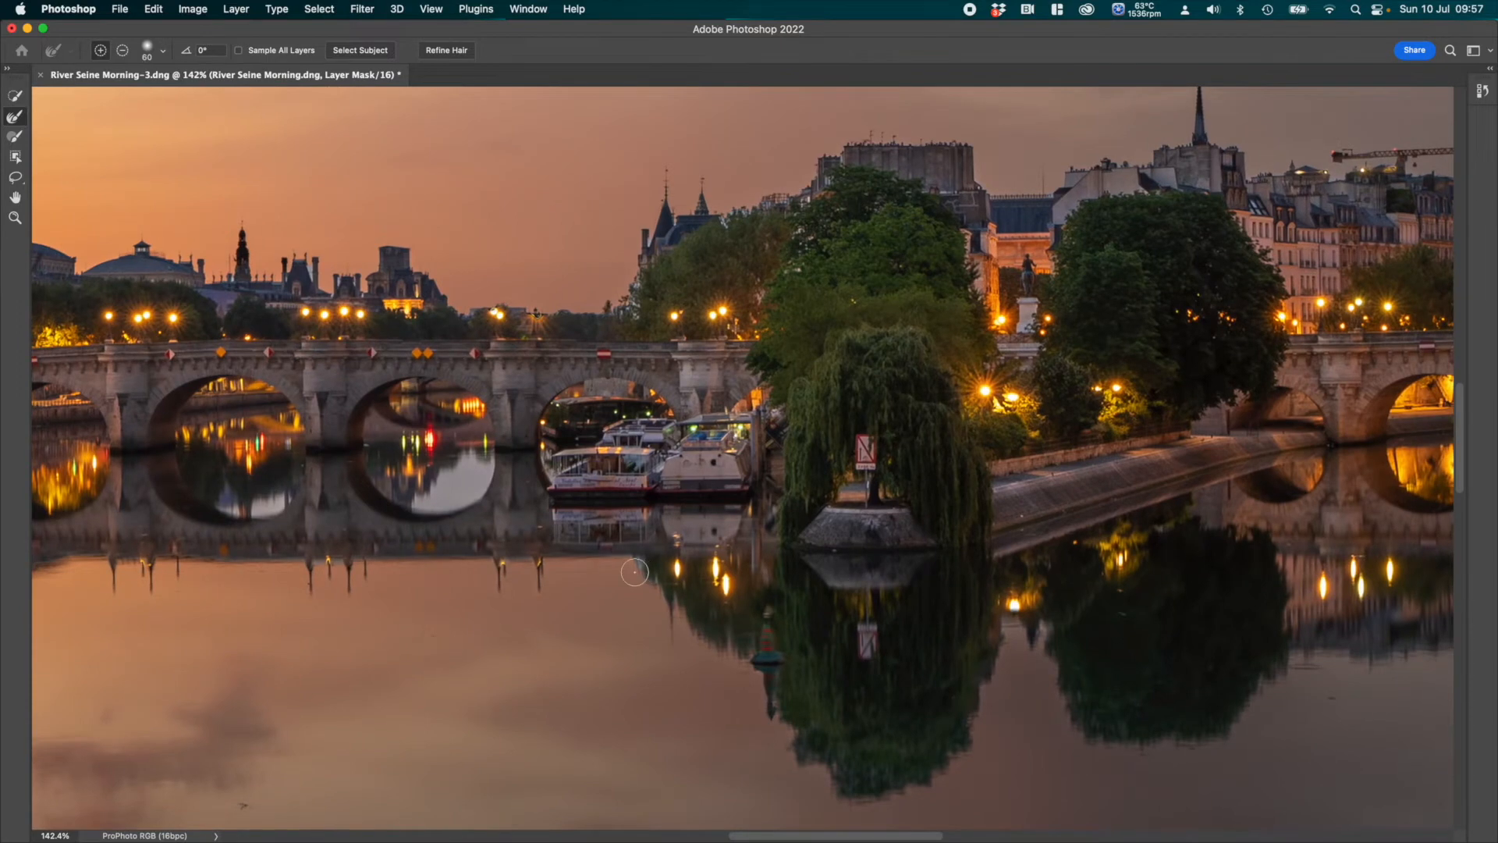
{"action": "left_click_drag", "start_coordinate": [638, 565], "coordinate": [651, 584]}
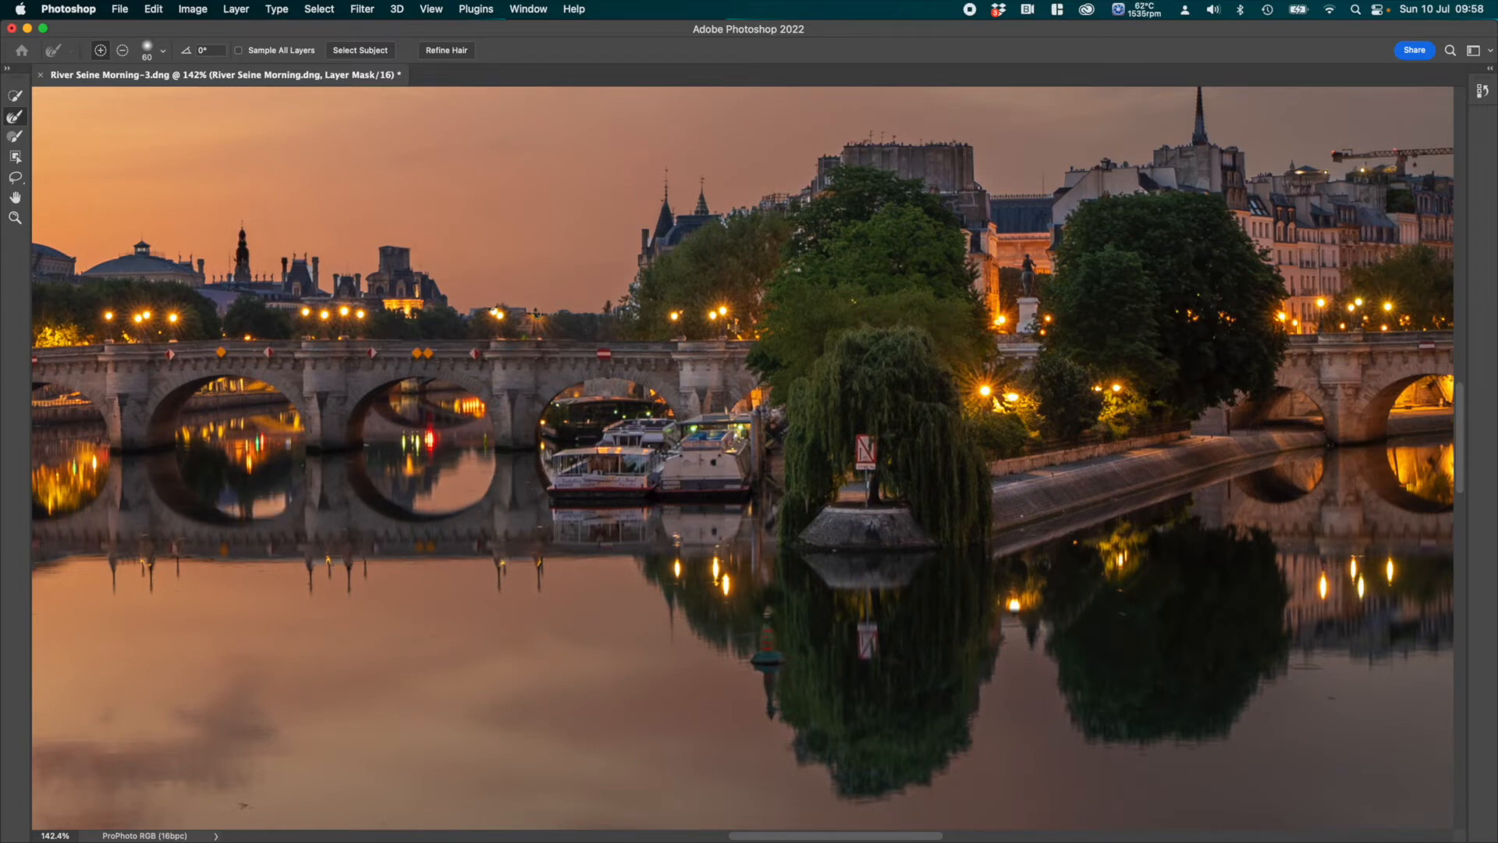
{"action": "key", "text": "bracketright"}
{"action": "key", "text": "bracketright"}
{"action": "mouse_move", "coordinate": [1140, 173]}
{"action": "left_mouse_down"}
{"action": "mouse_move", "coordinate": [1100, 231]}
{"action": "mouse_move", "coordinate": [961, 234]}
{"action": "mouse_move", "coordinate": [916, 194]}
{"action": "mouse_move", "coordinate": [813, 193]}
{"action": "mouse_move", "coordinate": [744, 234]}
{"action": "mouse_move", "coordinate": [640, 247]}
{"action": "mouse_move", "coordinate": [576, 343]}
{"action": "left_mouse_up"}
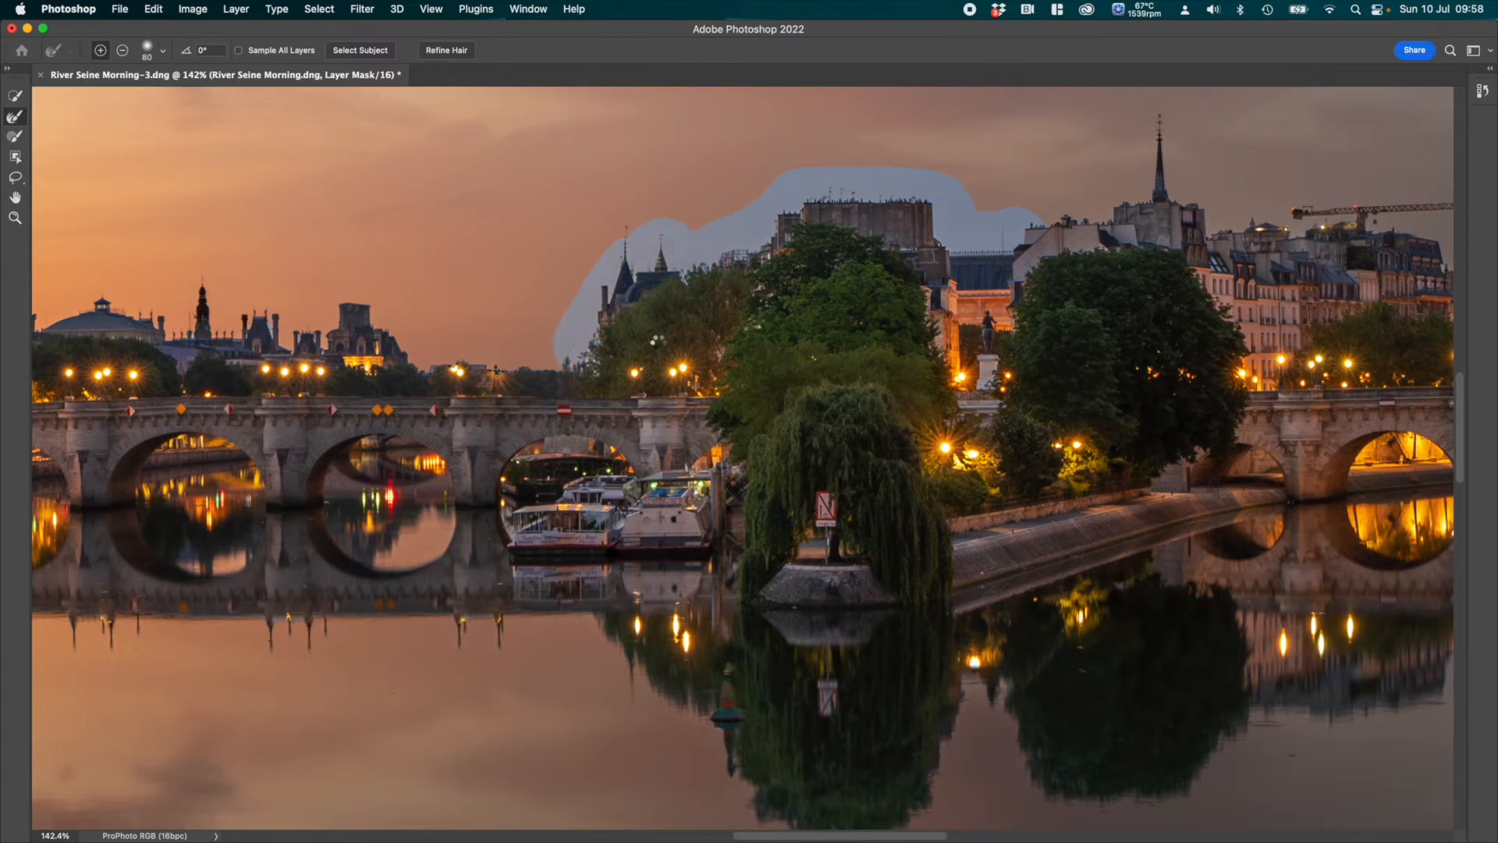
{"action": "left_click_drag", "start_coordinate": [660, 344], "coordinate": [658, 342]}
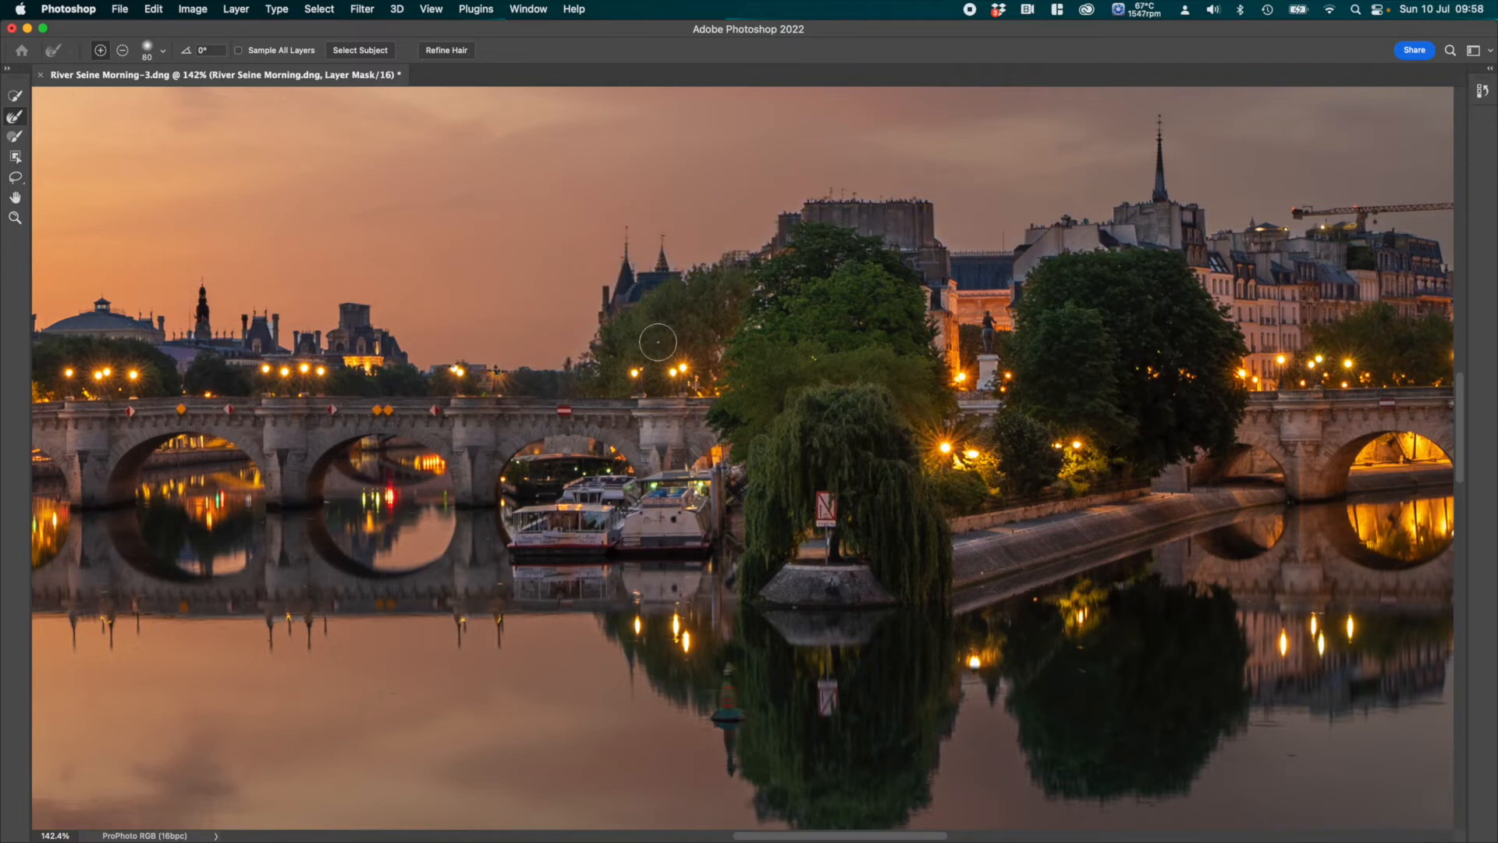
Step: Refine the mask edge along the distant skyline above the bridge, from the island trees across the domes to the square tower and rooftops
{"action": "left_click_drag", "start_coordinate": [527, 430], "coordinate": [908, 387]}
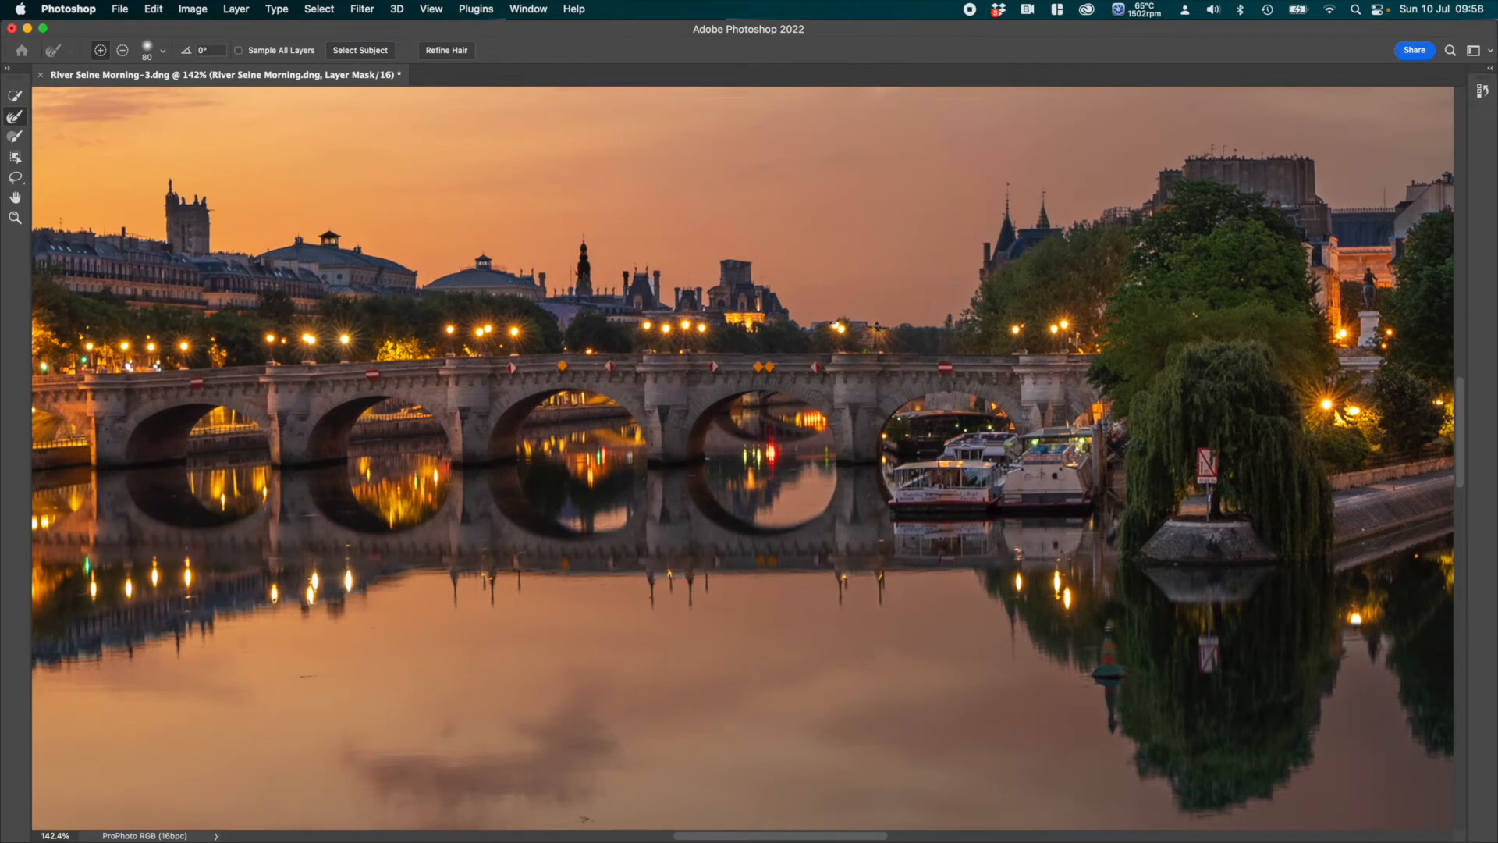
{"action": "mouse_move", "coordinate": [948, 306]}
{"action": "left_mouse_down"}
{"action": "mouse_move", "coordinate": [795, 304]}
{"action": "mouse_move", "coordinate": [749, 265]}
{"action": "mouse_move", "coordinate": [725, 281]}
{"action": "left_mouse_up"}
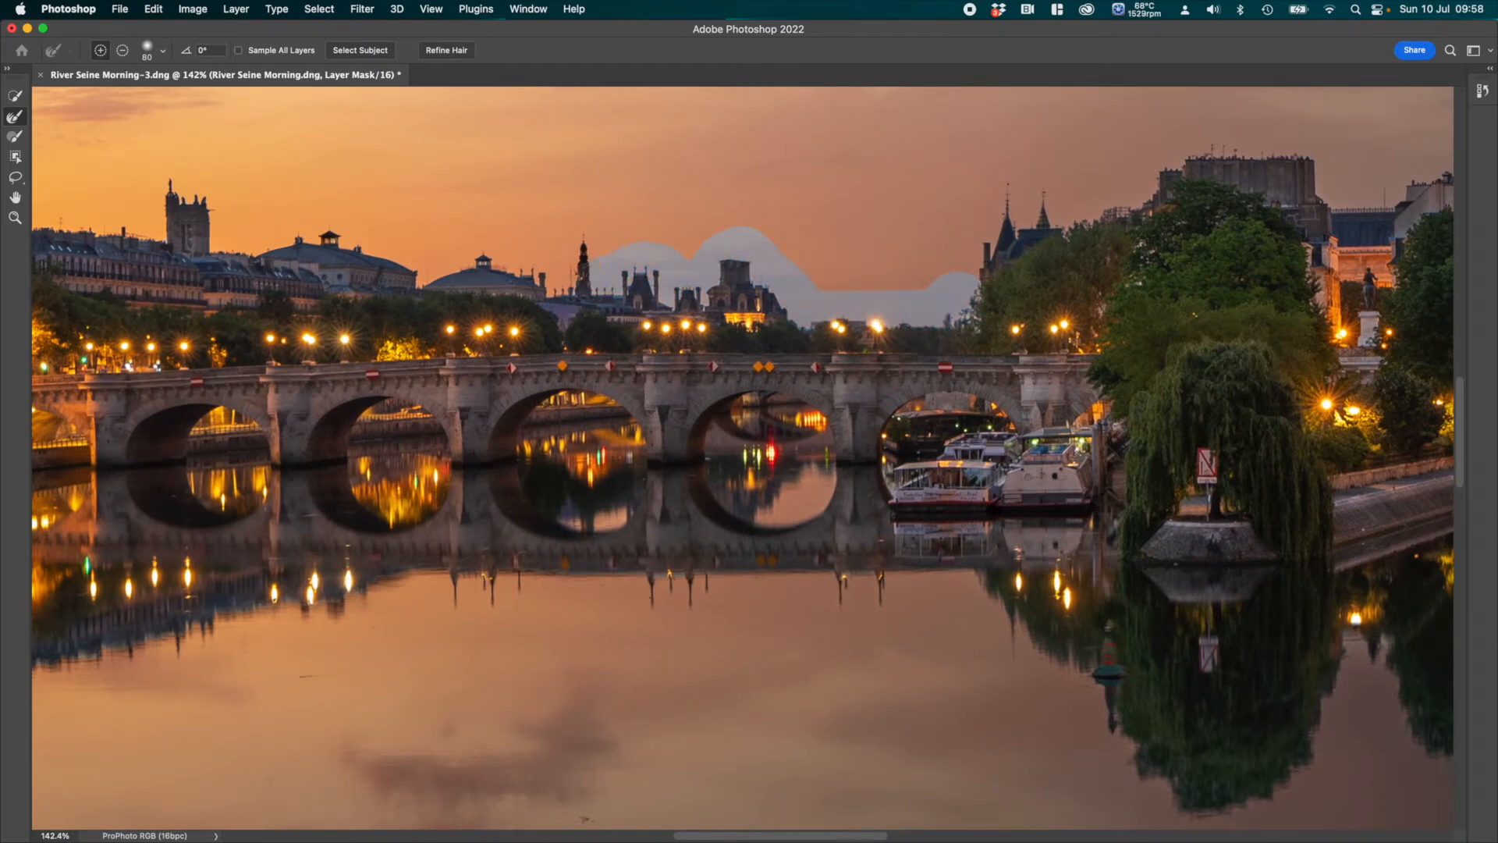
{"action": "left_click_drag", "start_coordinate": [593, 269], "coordinate": [577, 234]}
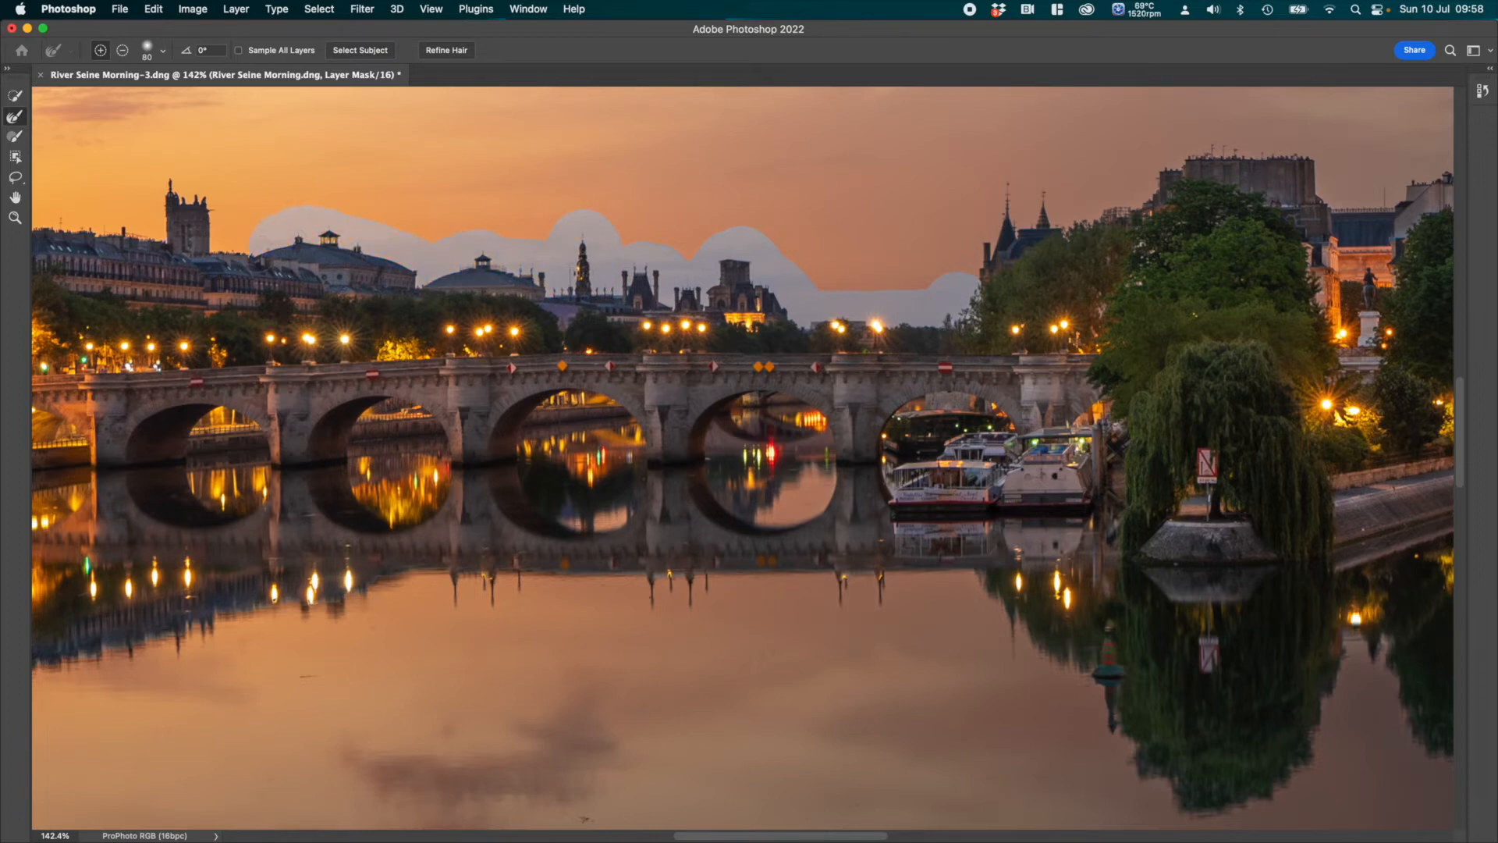
{"action": "left_click_drag", "start_coordinate": [234, 215], "coordinate": [176, 187]}
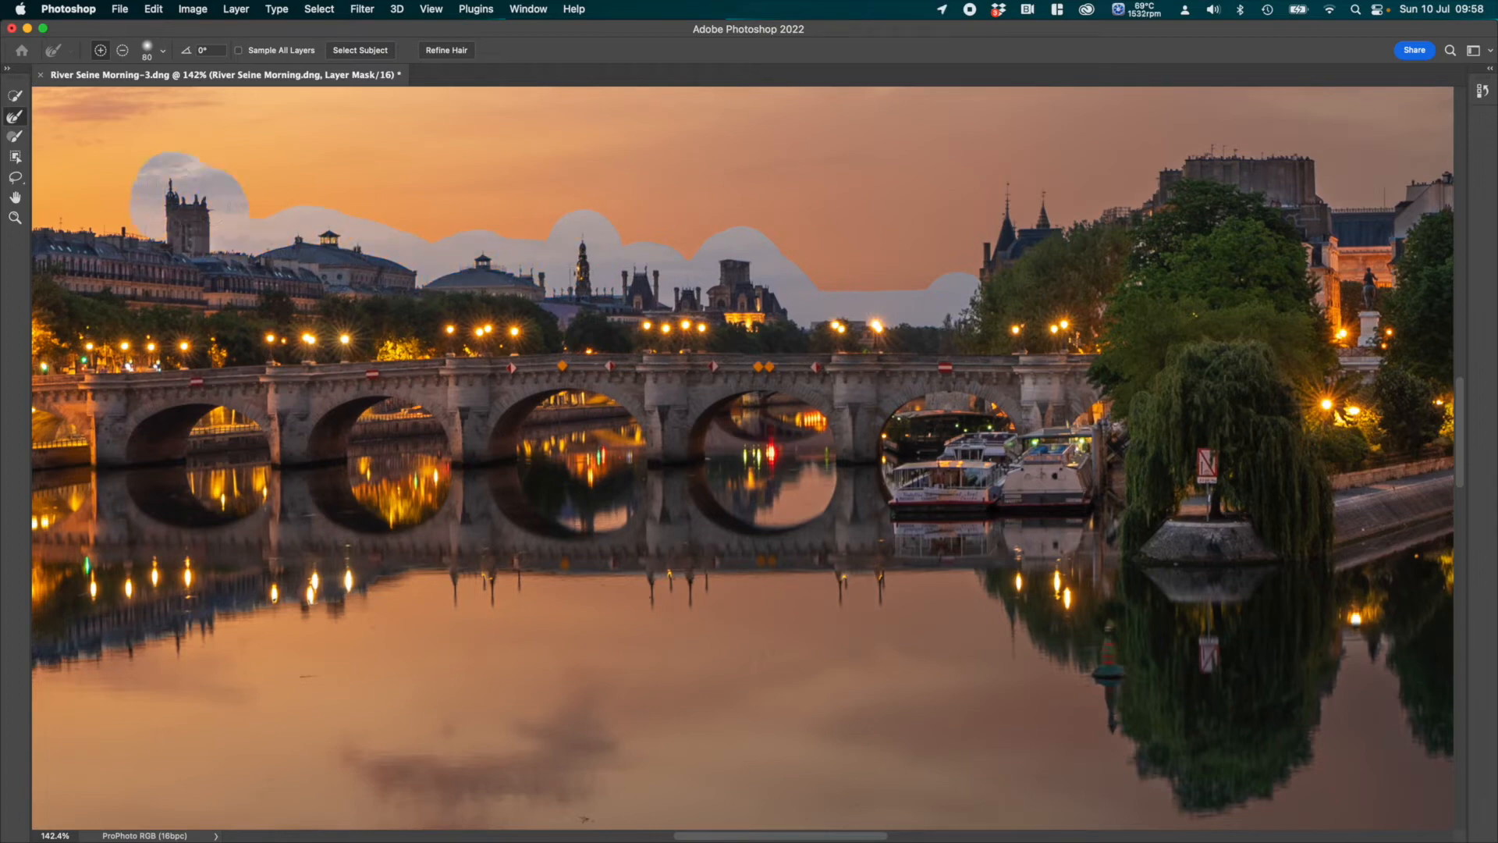
{"action": "left_click_drag", "start_coordinate": [70, 220], "coordinate": [39, 222]}
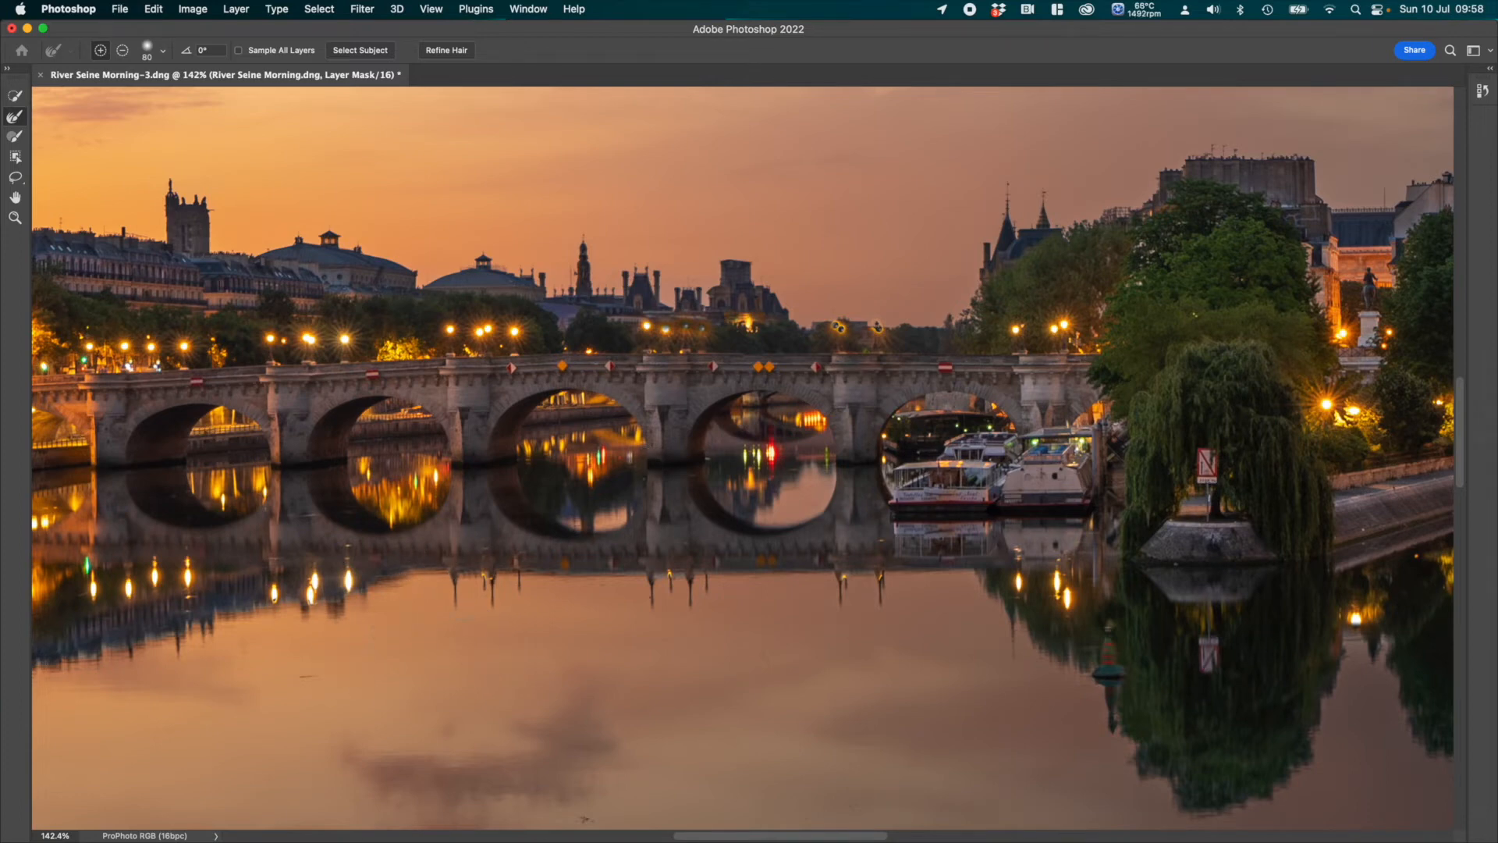
Step: Paint the four missing lamp reflections of the first group below the bridge back into the mask with a 25 px Brush at 0% hardness
{"action": "scroll", "coordinate": [455, 607], "scroll_direction": "up", "scroll_amount": 5}
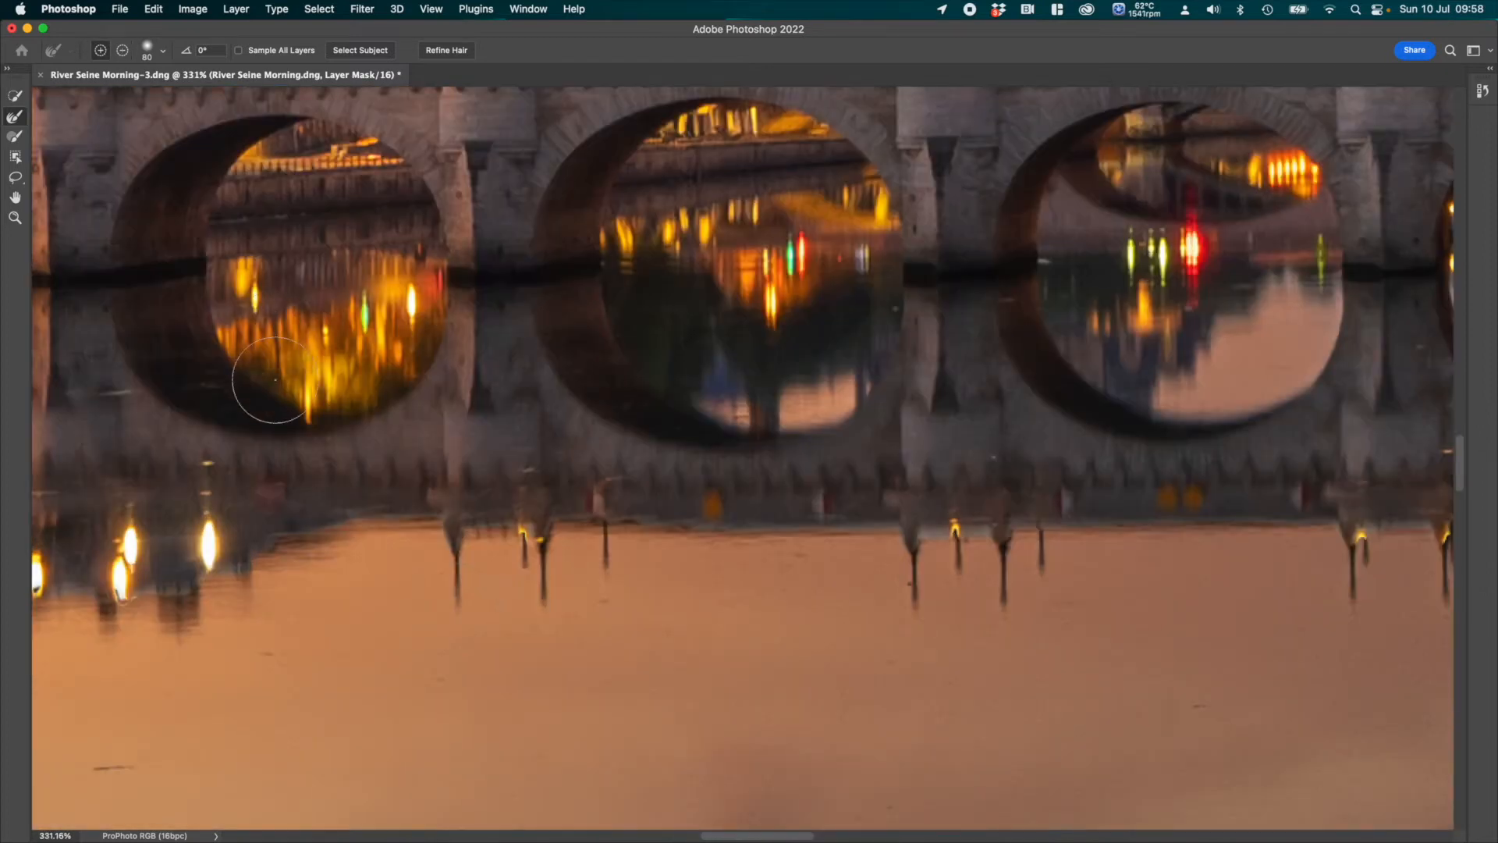
{"action": "left_click", "coordinate": [15, 137]}
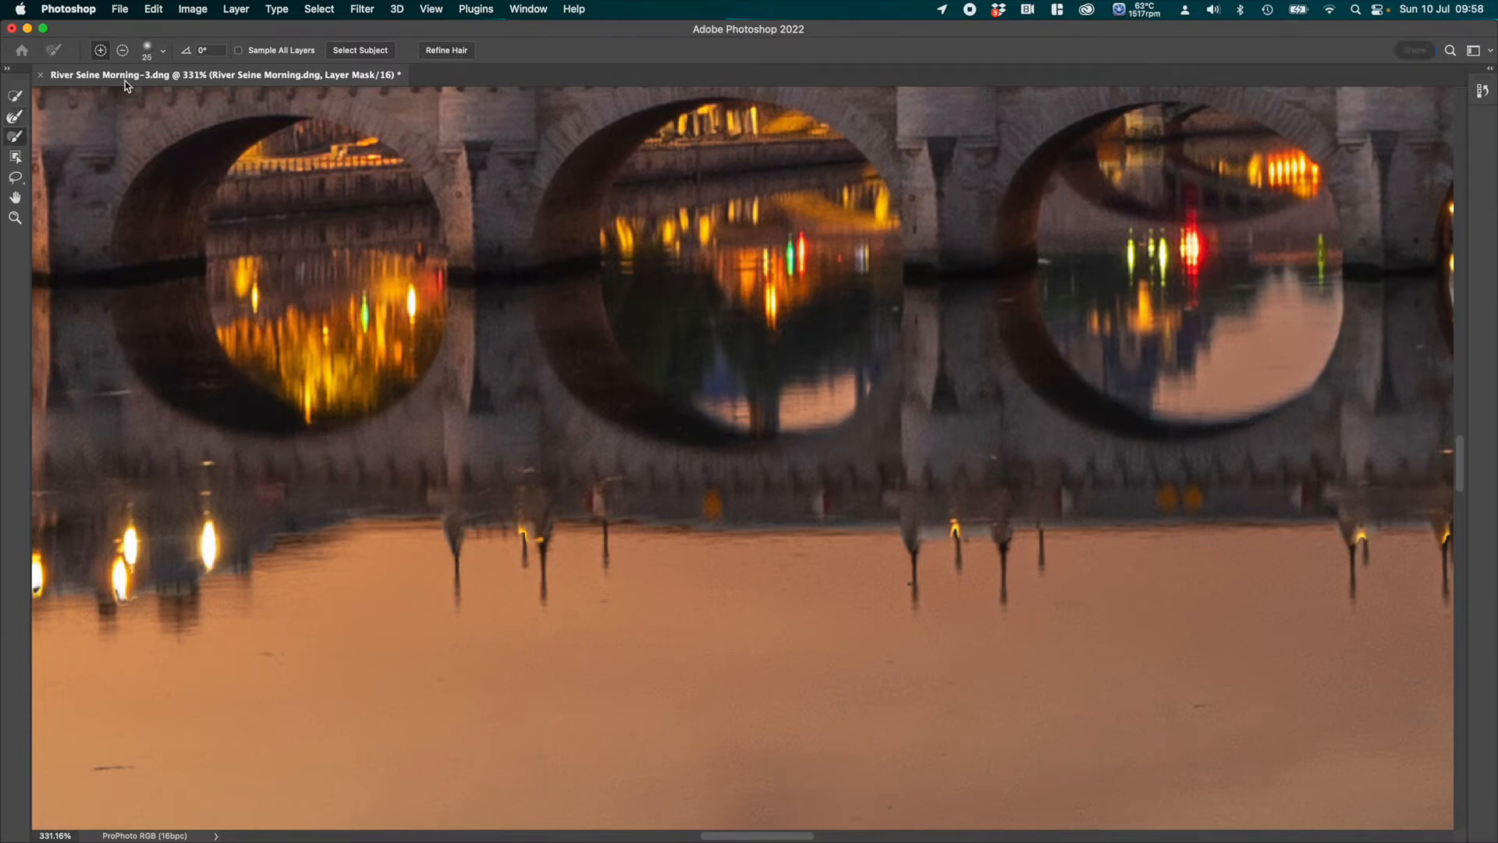
{"action": "left_click", "coordinate": [156, 53]}
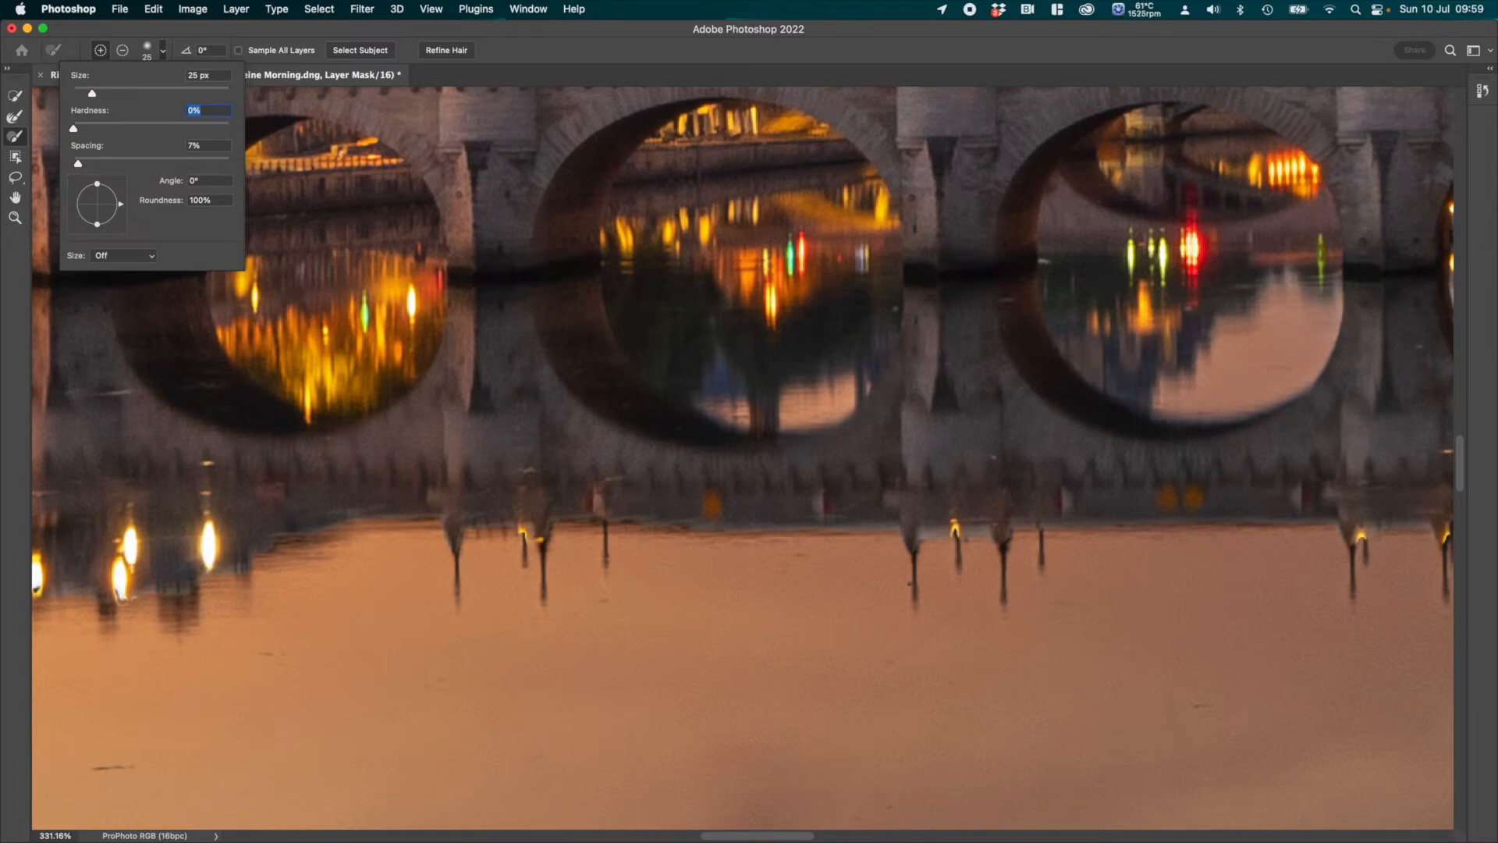
{"action": "left_click", "coordinate": [457, 560]}
{"action": "left_click_drag", "start_coordinate": [457, 562], "coordinate": [453, 628]}
{"action": "left_click_drag", "start_coordinate": [522, 553], "coordinate": [523, 608]}
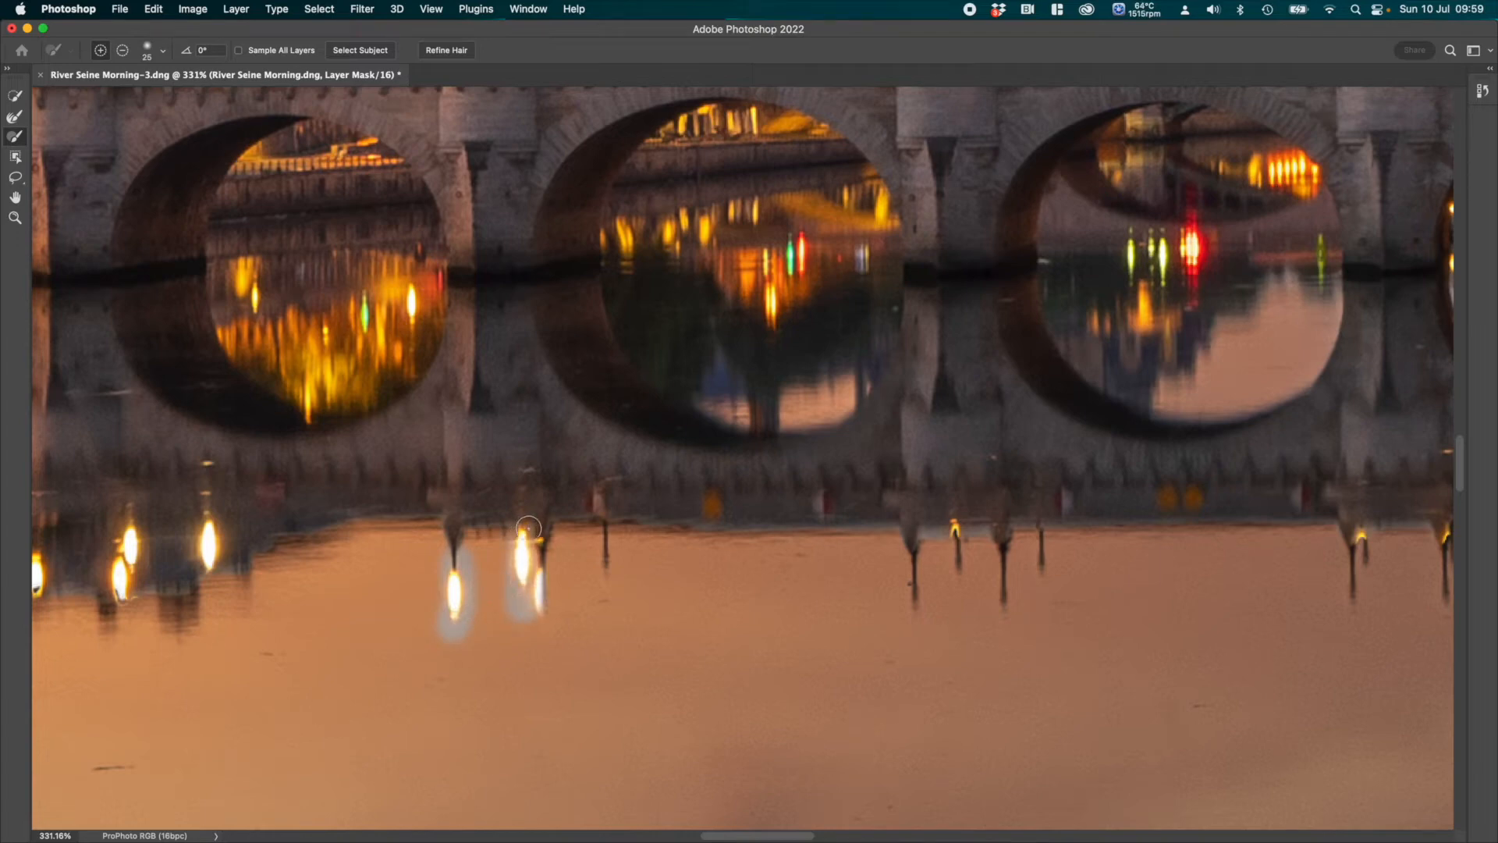
{"action": "mouse_move", "coordinate": [539, 537]}
{"action": "left_mouse_down"}
{"action": "mouse_move", "coordinate": [542, 626]}
{"action": "mouse_move", "coordinate": [557, 599]}
{"action": "left_mouse_up"}
{"action": "left_click_drag", "start_coordinate": [602, 519], "coordinate": [605, 604]}
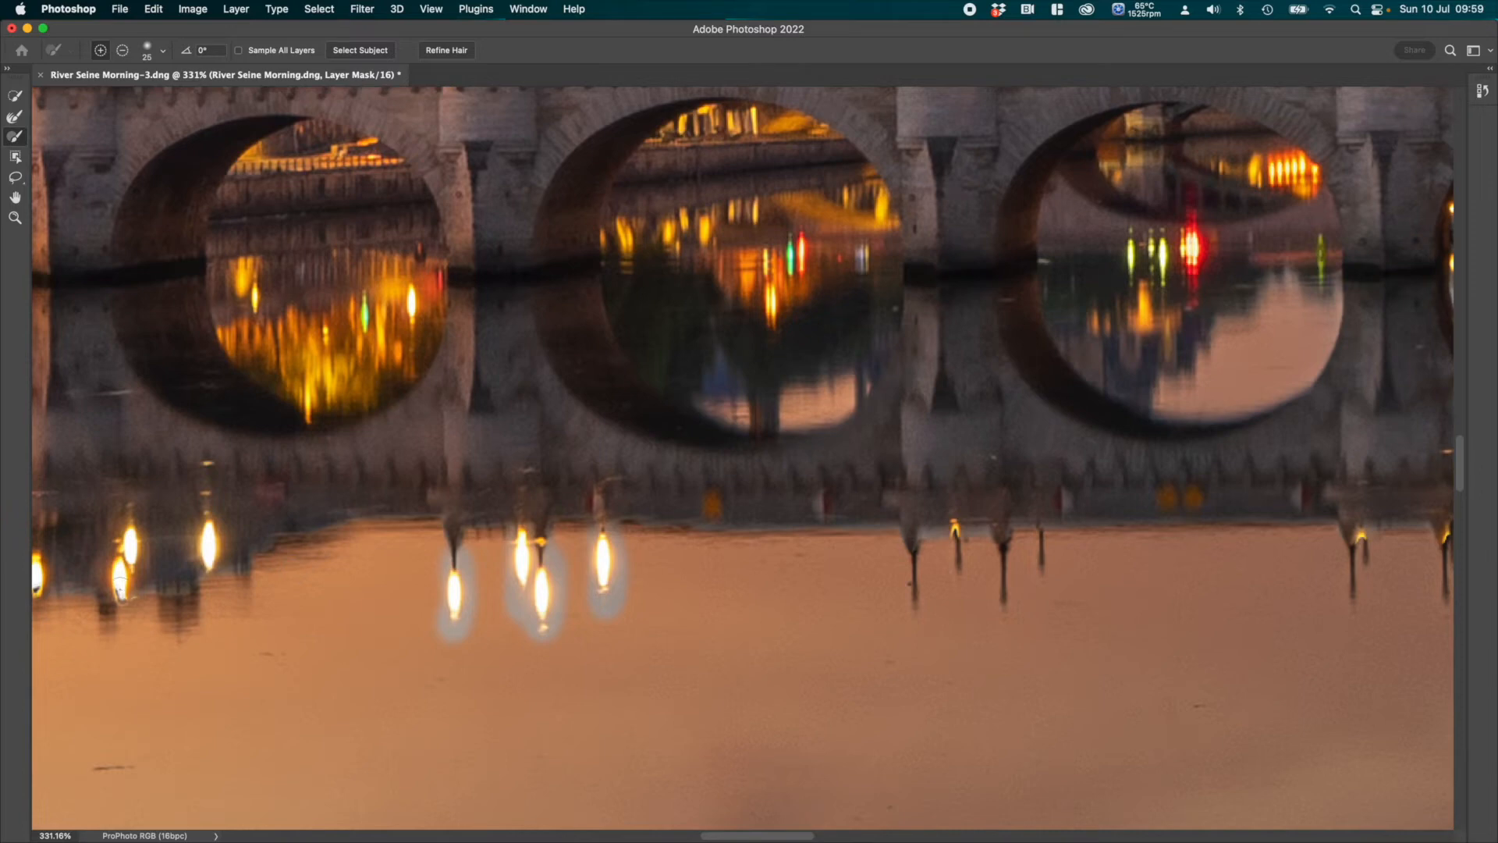
Step: Paint the remaining lamp reflections toward the moored boats back into the mask, four in the middle group and two pairs beyond
{"action": "left_click_drag", "start_coordinate": [121, 596], "coordinate": [242, 593]}
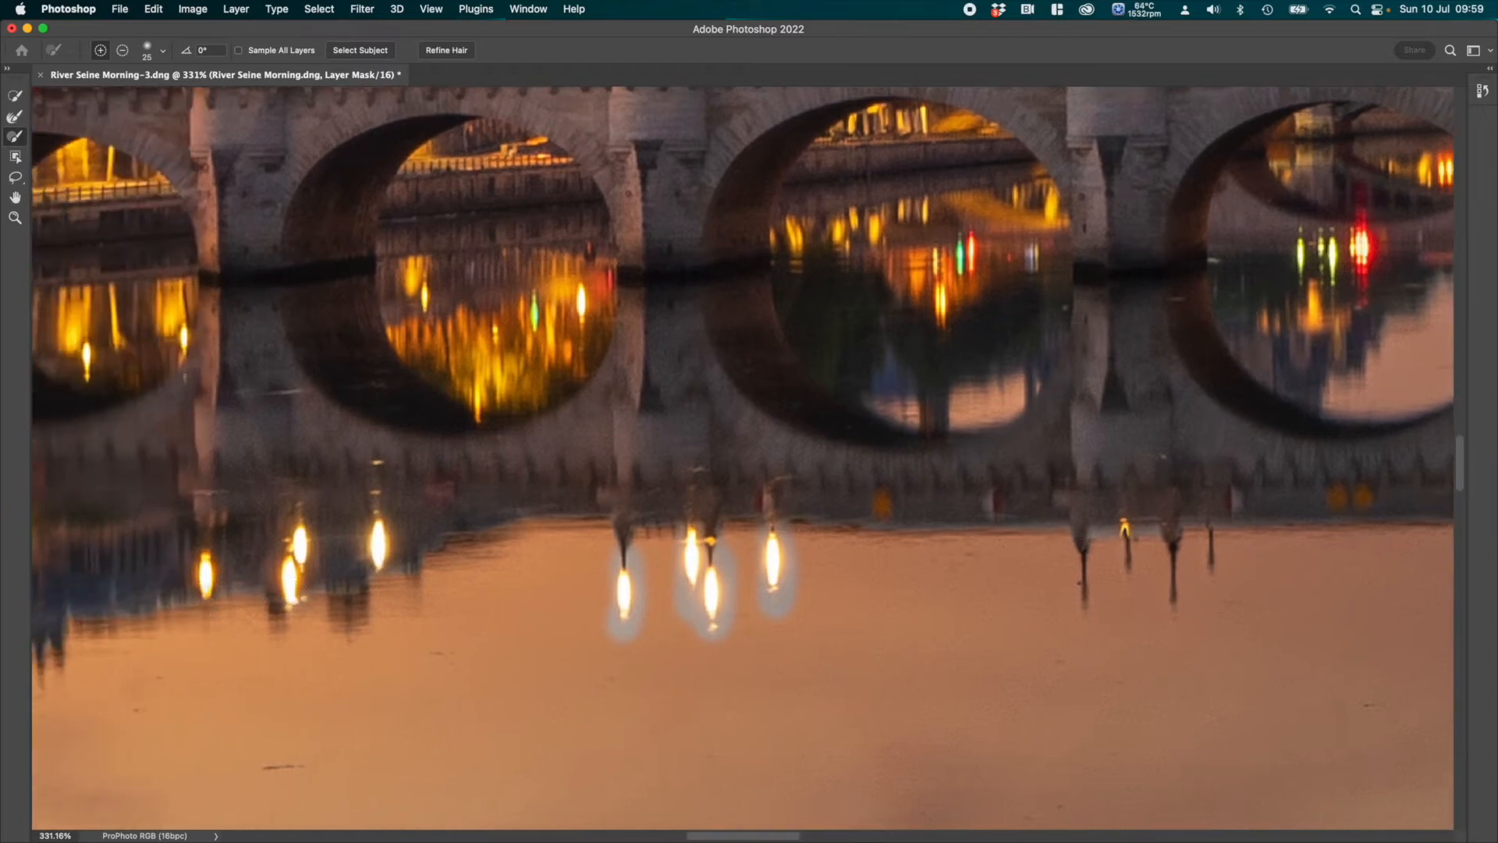
{"action": "left_click_drag", "start_coordinate": [861, 595], "coordinate": [377, 525]}
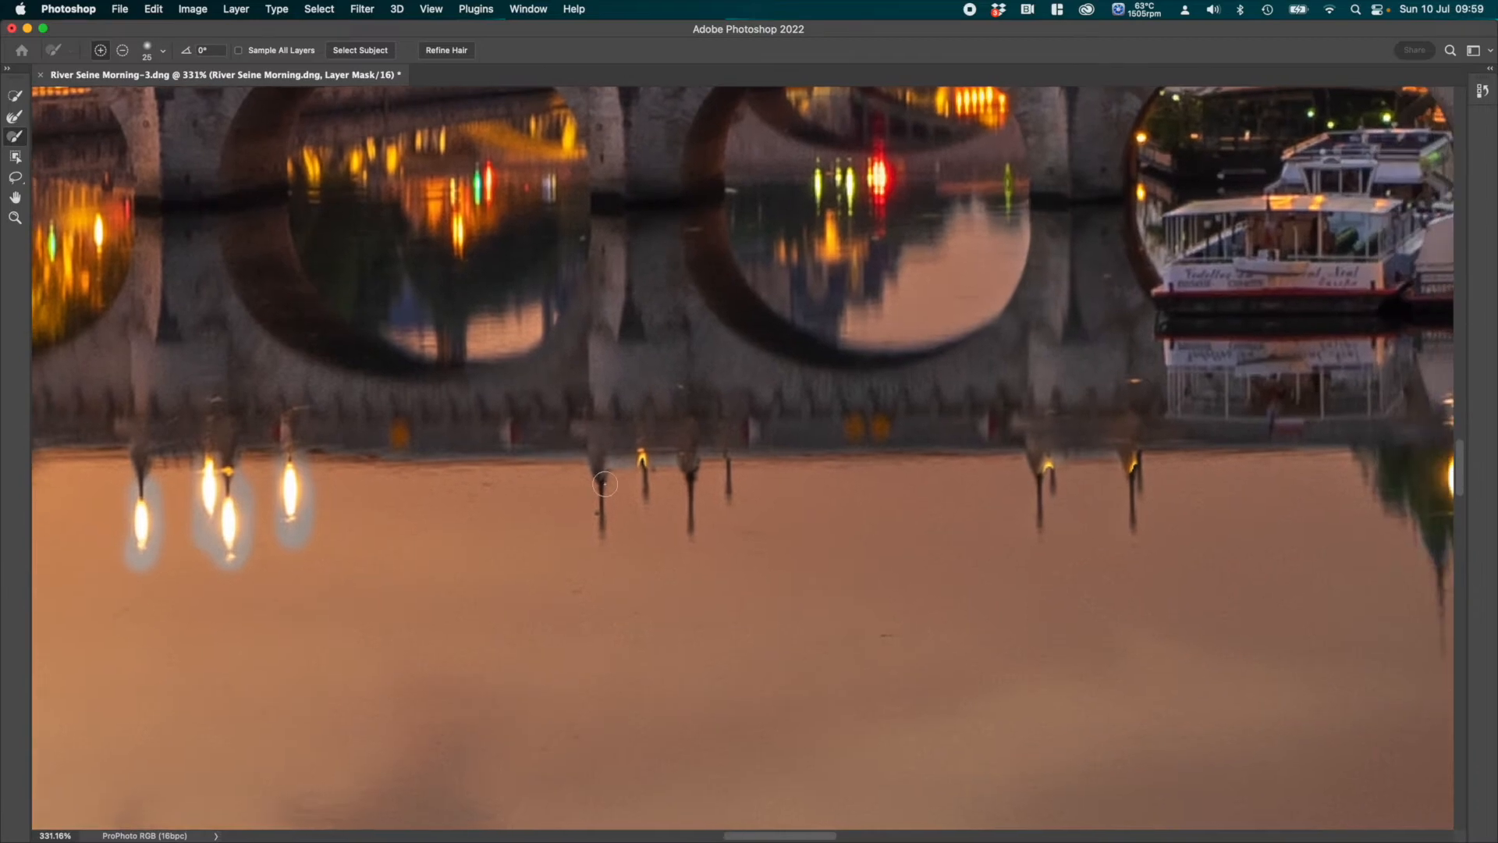
{"action": "left_click_drag", "start_coordinate": [604, 484], "coordinate": [599, 549]}
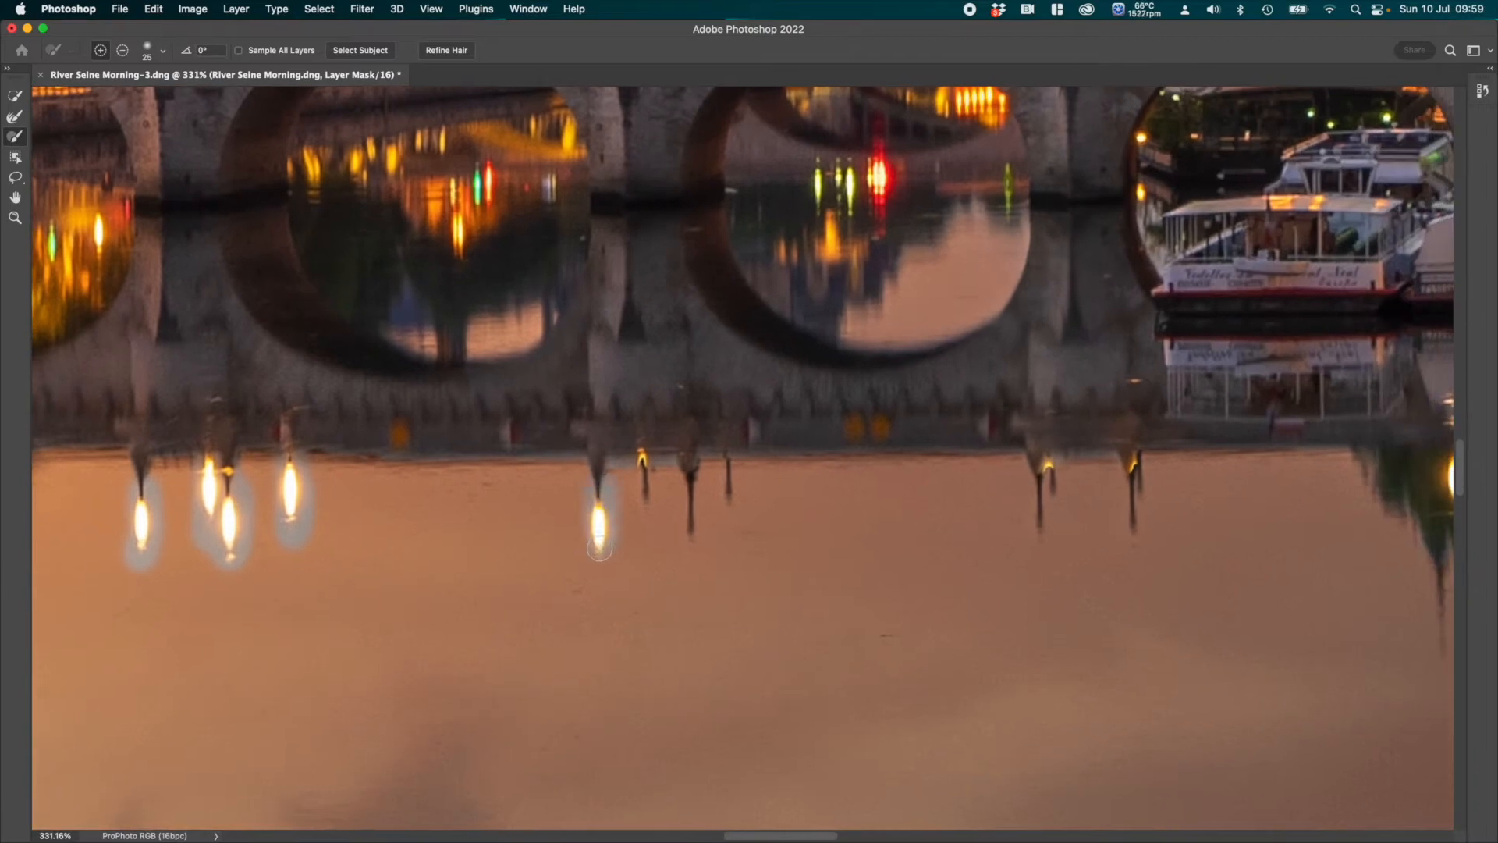
{"action": "left_click_drag", "start_coordinate": [642, 458], "coordinate": [642, 527]}
{"action": "left_click_drag", "start_coordinate": [688, 458], "coordinate": [688, 558]}
{"action": "left_click_drag", "start_coordinate": [725, 461], "coordinate": [729, 520]}
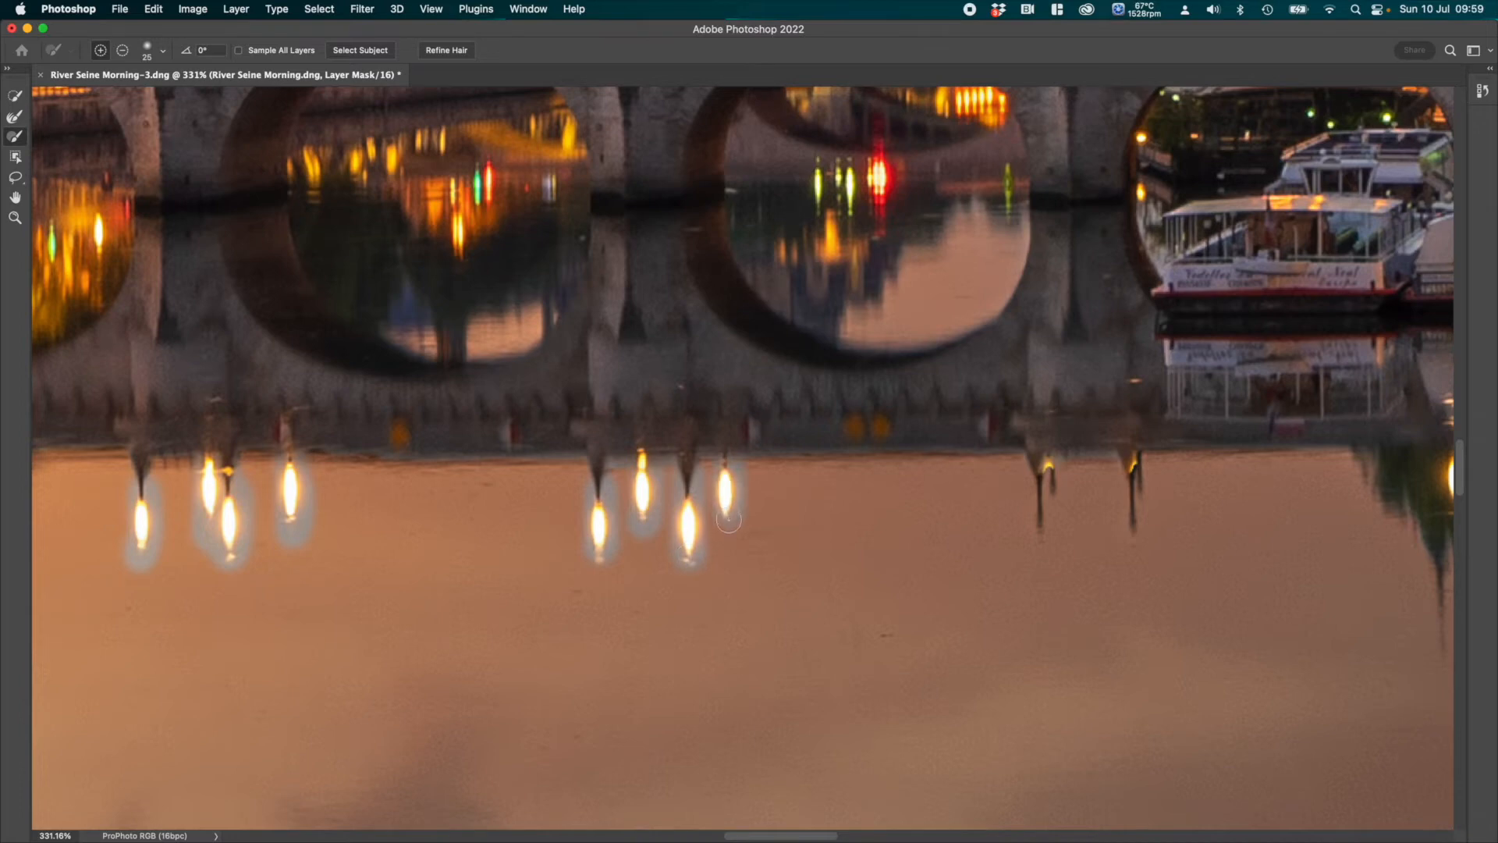
{"action": "mouse_move", "coordinate": [1033, 467]}
{"action": "left_mouse_down"}
{"action": "mouse_move", "coordinate": [1037, 540]}
{"action": "mouse_move", "coordinate": [1045, 462]}
{"action": "mouse_move", "coordinate": [1130, 464]}
{"action": "mouse_move", "coordinate": [1131, 546]}
{"action": "mouse_move", "coordinate": [1135, 466]}
{"action": "left_mouse_up"}
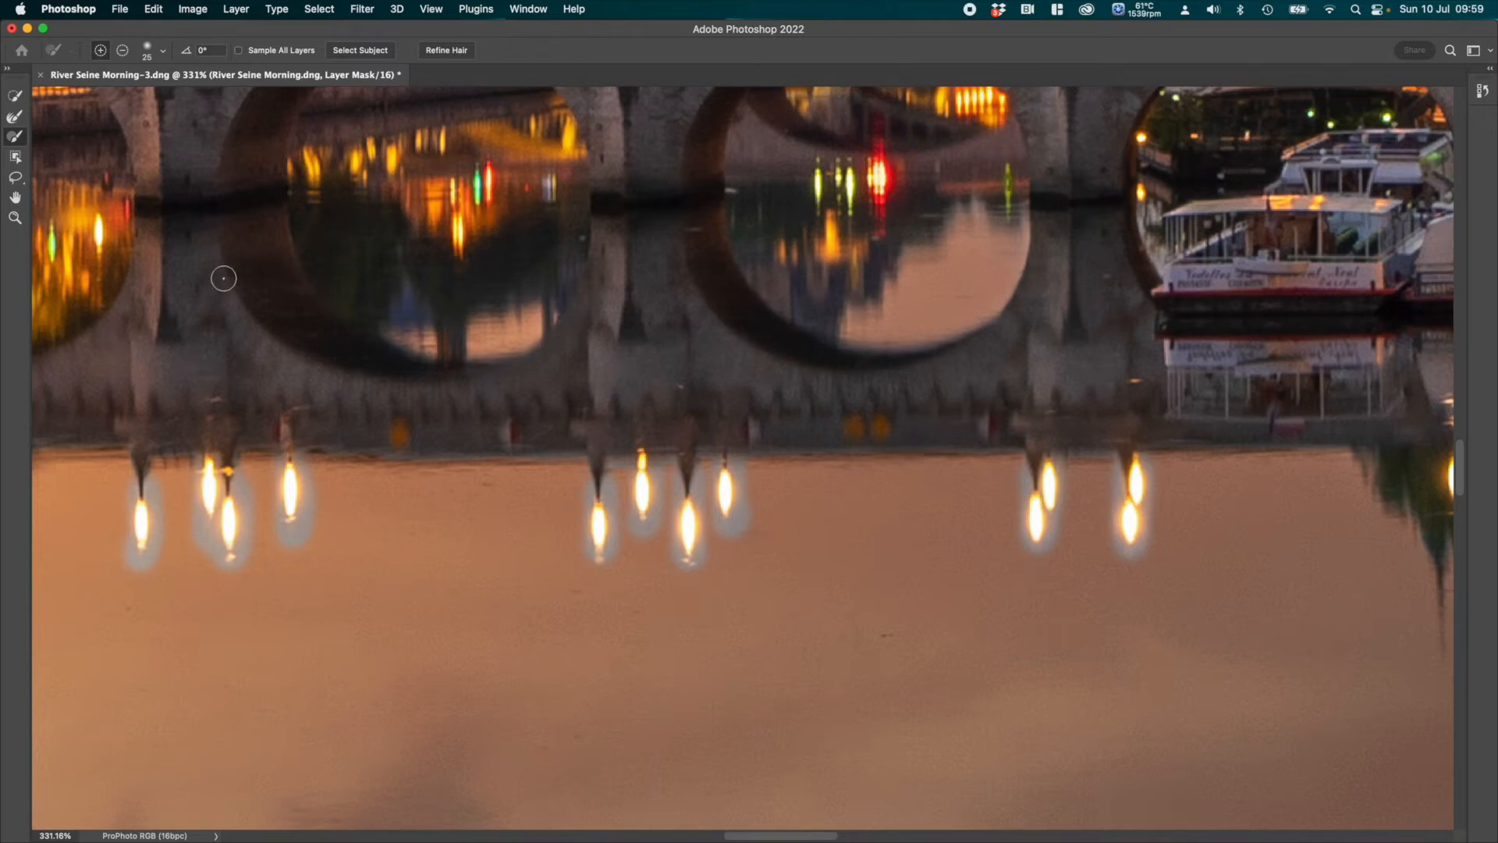
Step: Remove the grey halos around the first group of four lamp reflections with a small Refine Edge brush, sized between 10 and 20
{"action": "left_click", "coordinate": [15, 116]}
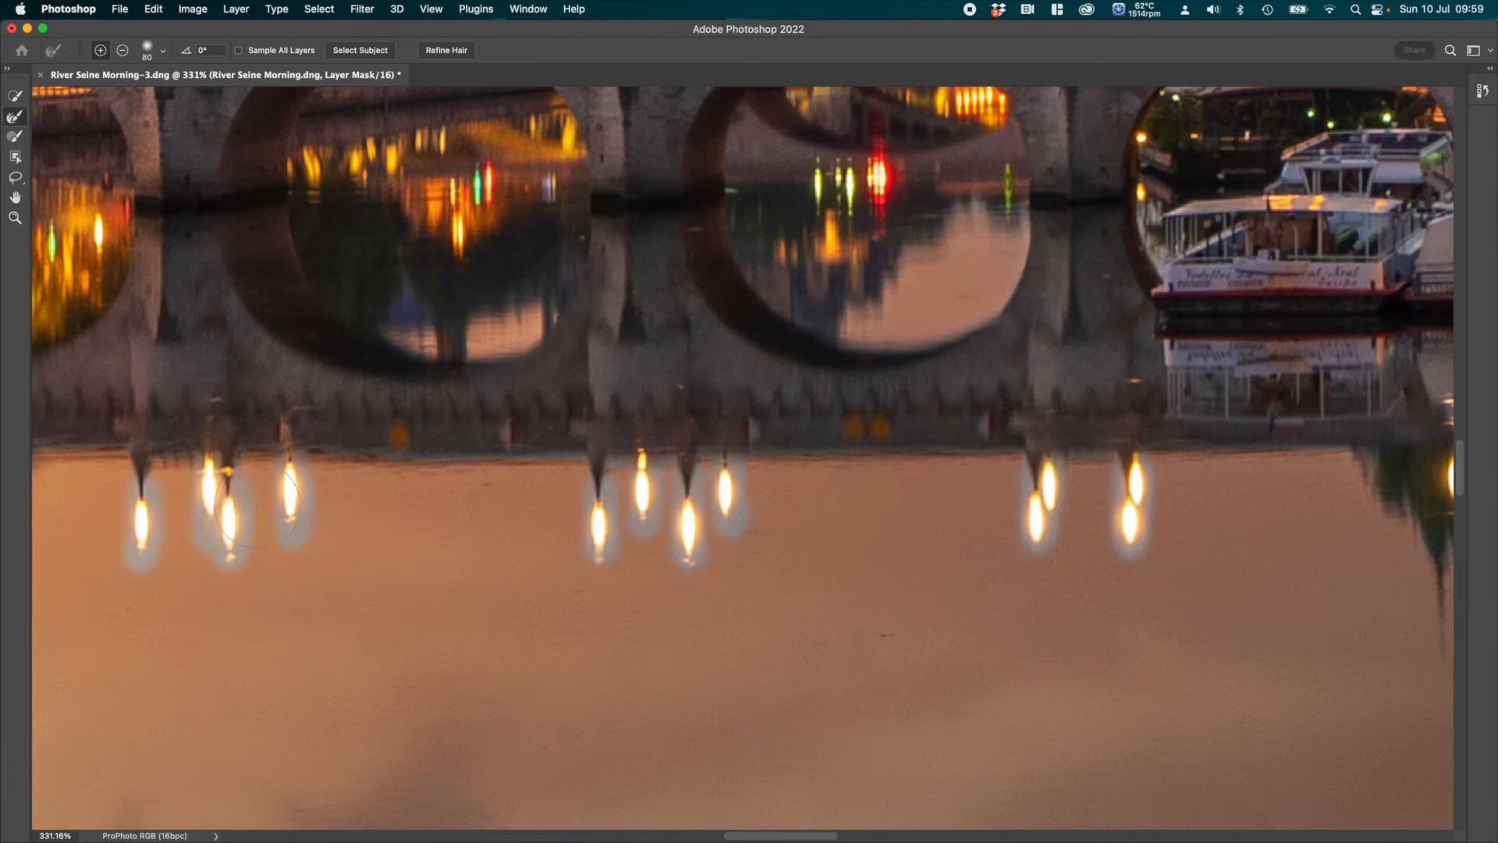
{"action": "key", "text": "bracketleft"}
{"action": "key", "text": "bracketleft"}
{"action": "key", "text": "bracketleft"}
{"action": "key", "text": "bracketright"}
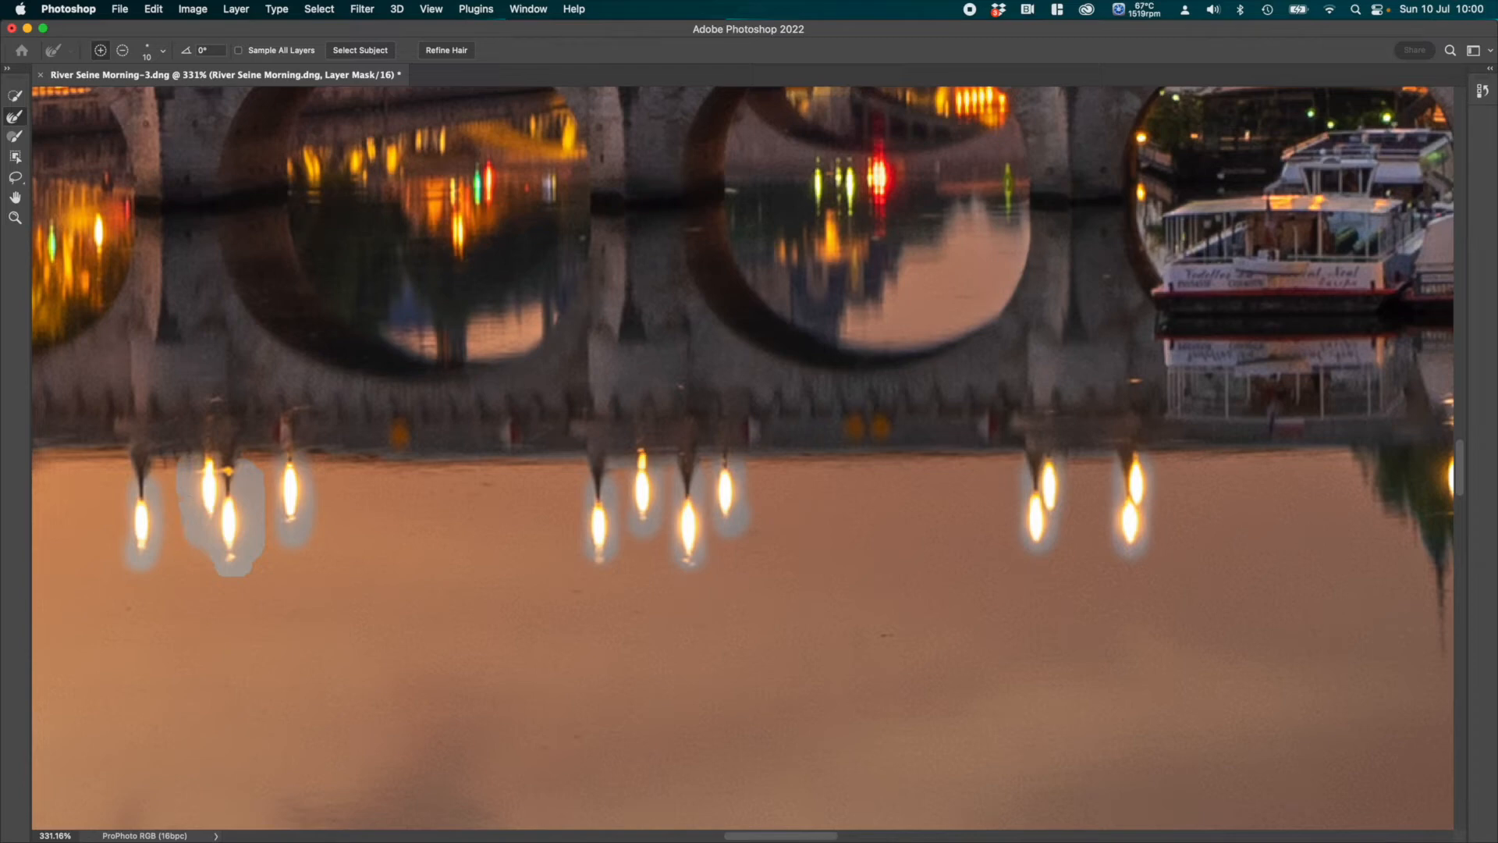
{"action": "left_click_drag", "start_coordinate": [198, 535], "coordinate": [214, 567]}
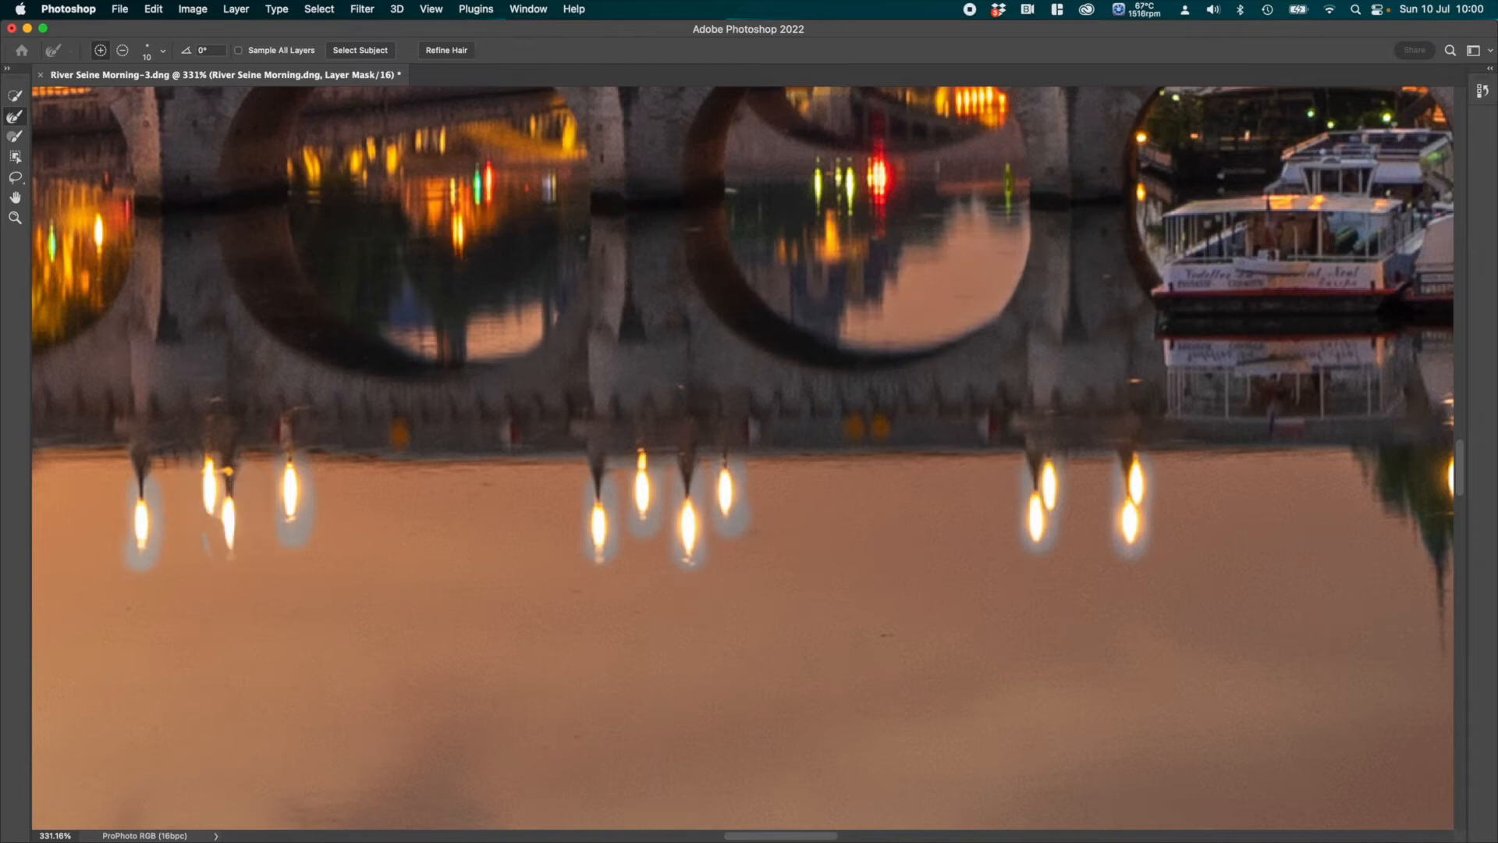
{"action": "left_click_drag", "start_coordinate": [204, 537], "coordinate": [219, 567]}
{"action": "key", "text": "bracketleft"}
{"action": "mouse_move", "coordinate": [255, 466]}
{"action": "left_mouse_down"}
{"action": "mouse_move", "coordinate": [262, 540]}
{"action": "mouse_move", "coordinate": [297, 541]}
{"action": "mouse_move", "coordinate": [316, 520]}
{"action": "mouse_move", "coordinate": [320, 456]}
{"action": "left_mouse_up"}
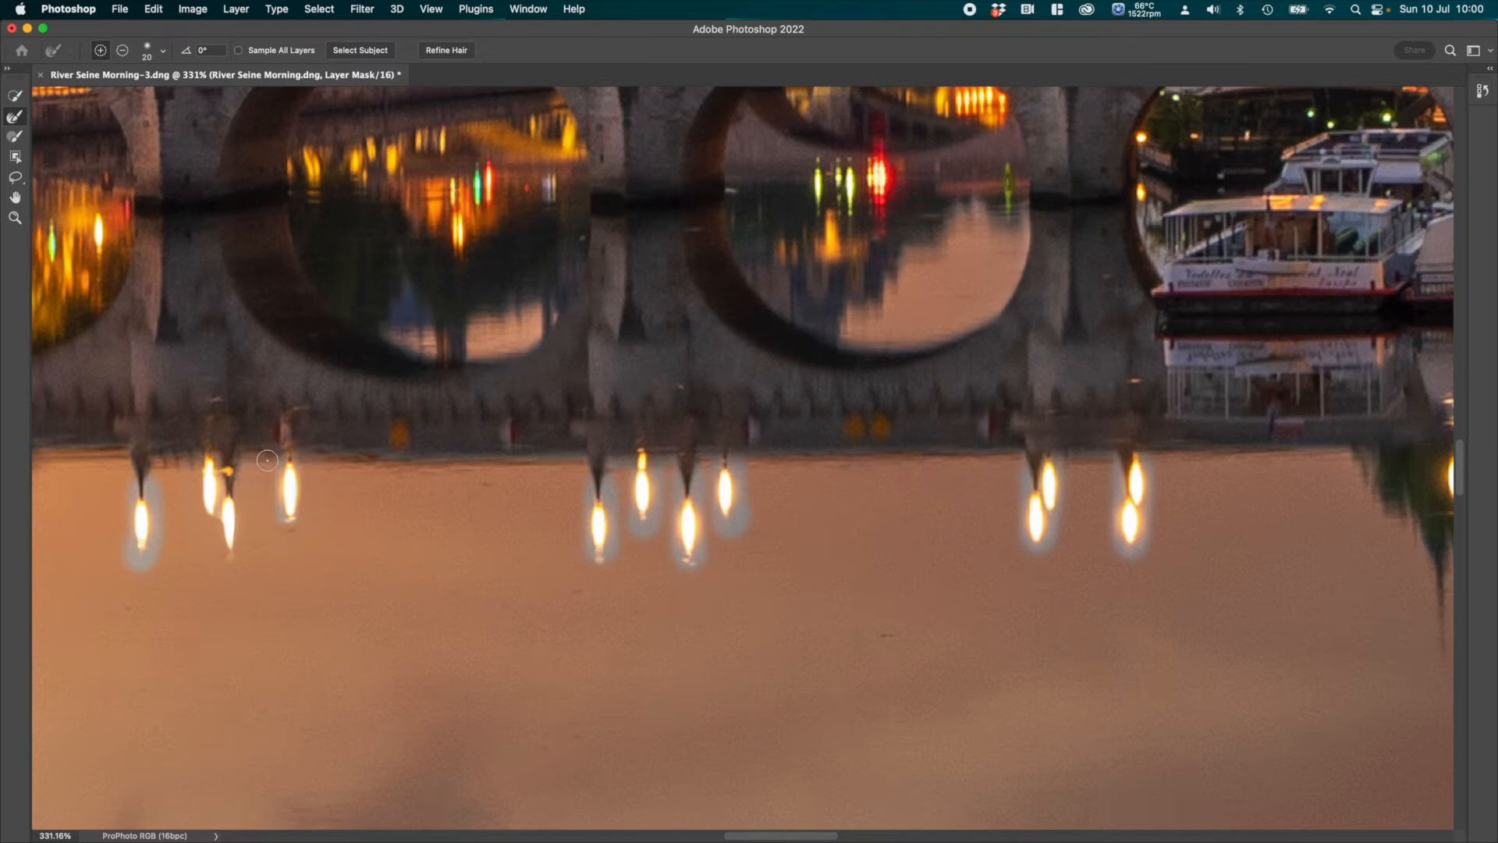
{"action": "left_click_drag", "start_coordinate": [270, 460], "coordinate": [273, 538]}
{"action": "mouse_move", "coordinate": [156, 465]}
{"action": "left_mouse_down"}
{"action": "mouse_move", "coordinate": [173, 543]}
{"action": "mouse_move", "coordinate": [132, 578]}
{"action": "mouse_move", "coordinate": [111, 561]}
{"action": "mouse_move", "coordinate": [121, 469]}
{"action": "left_mouse_up"}
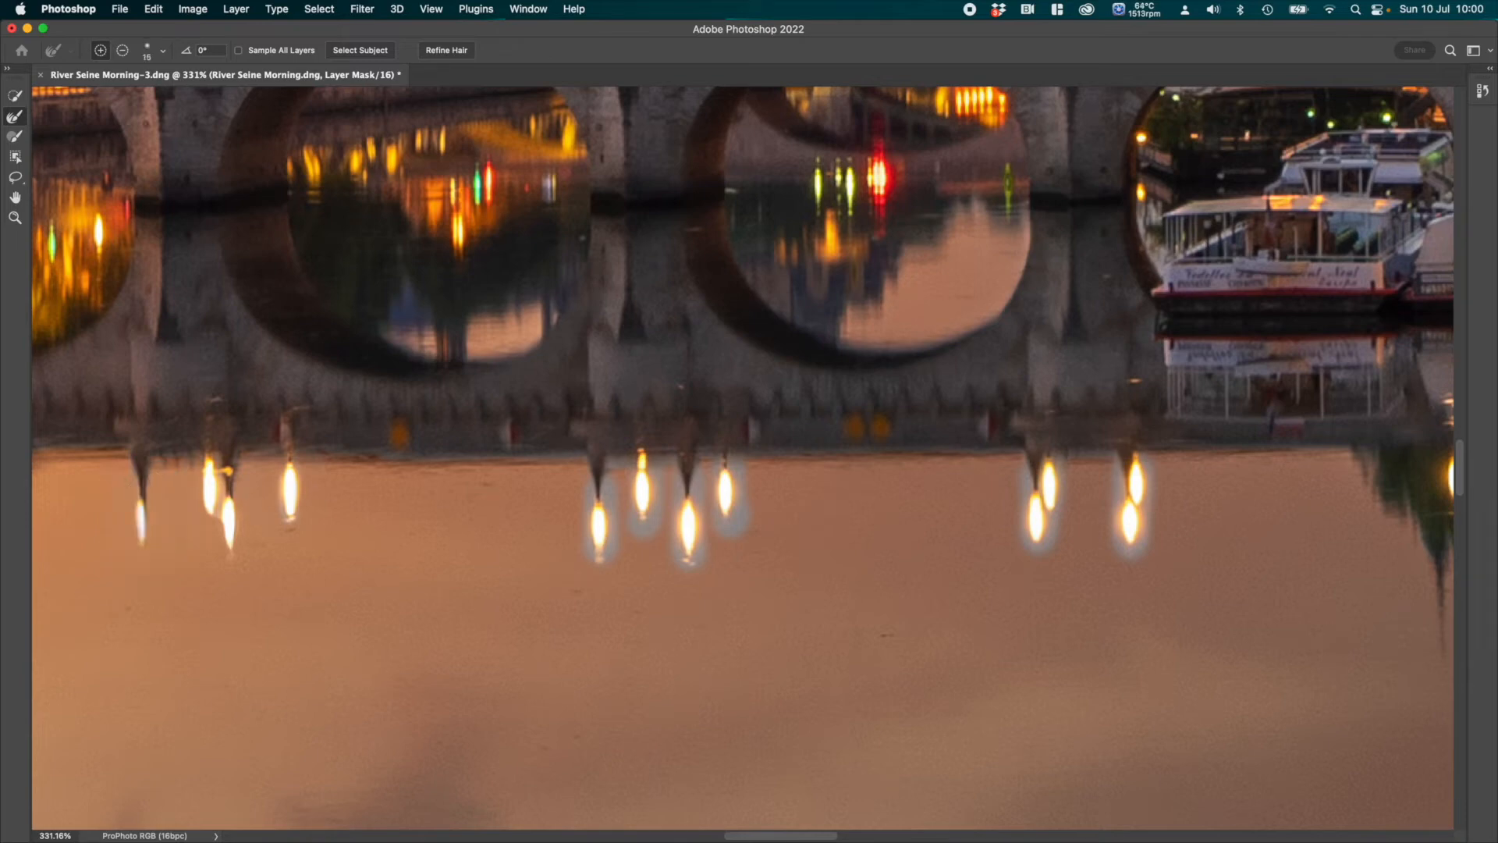
{"action": "left_click_drag", "start_coordinate": [269, 501], "coordinate": [270, 500]}
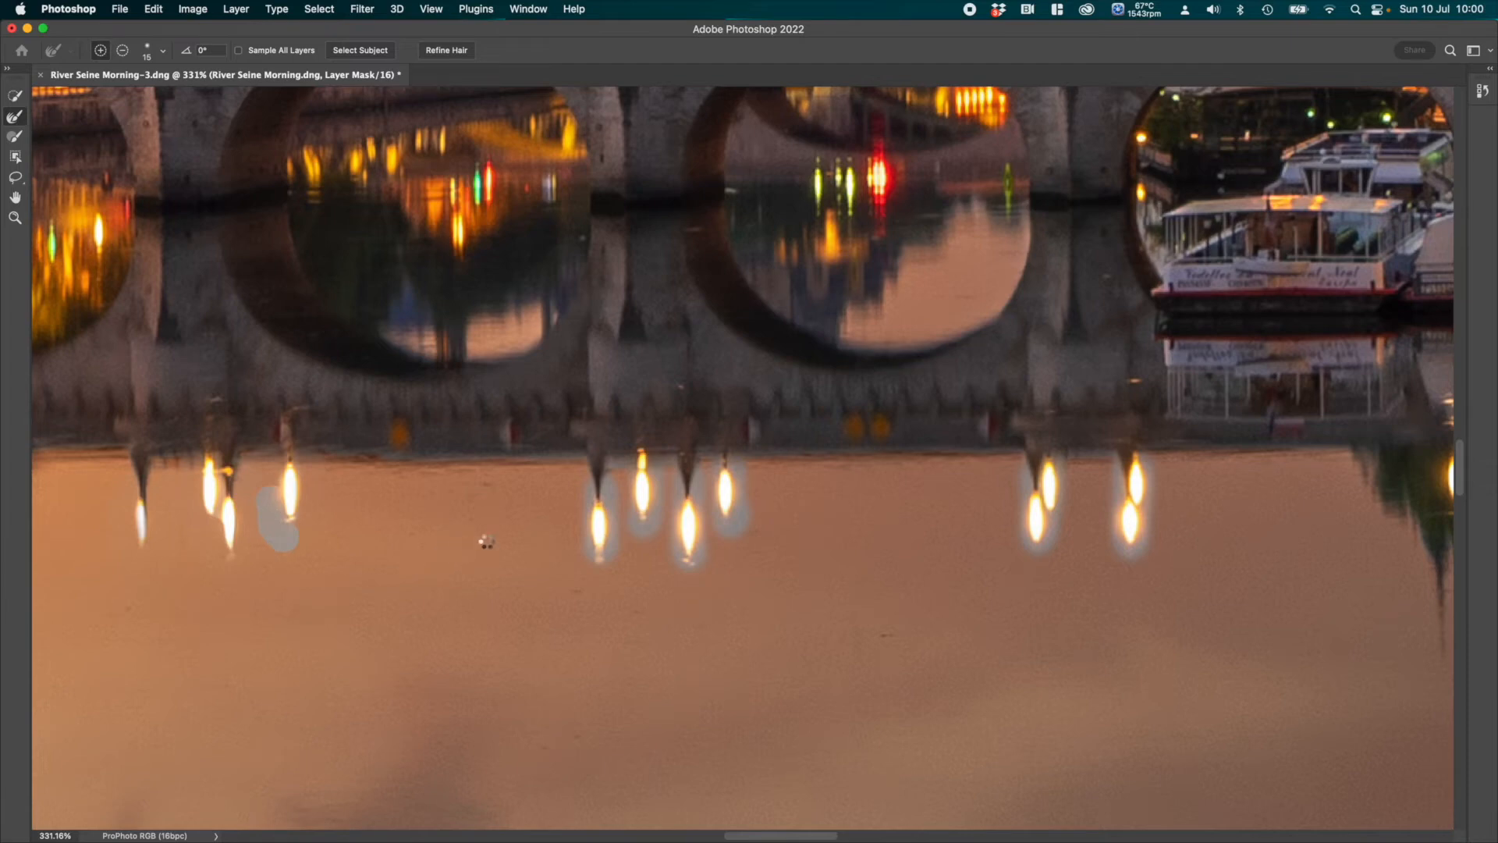
Step: Refine the edges around the middle group of four lamp reflections with the Refine Edge brush at size 20
{"action": "key", "text": "bracketright"}
{"action": "key", "text": "bracketright"}
{"action": "key", "text": "bracketright"}
{"action": "mouse_move", "coordinate": [313, 467]}
{"action": "left_mouse_down"}
{"action": "mouse_move", "coordinate": [358, 453]}
{"action": "mouse_move", "coordinate": [492, 460]}
{"action": "mouse_move", "coordinate": [569, 485]}
{"action": "left_mouse_up"}
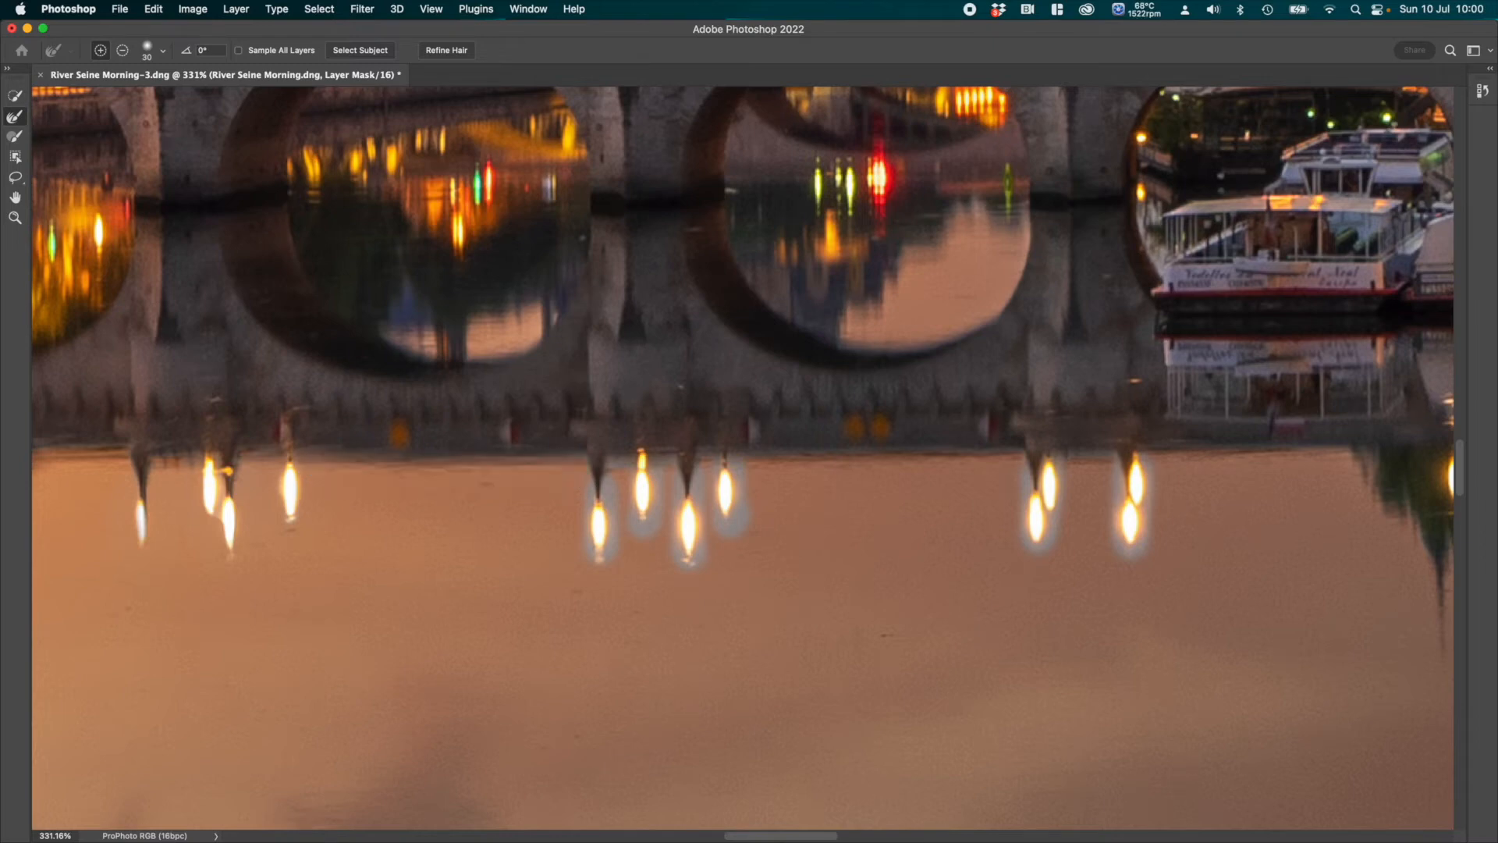
{"action": "mouse_move", "coordinate": [582, 491]}
{"action": "left_mouse_down"}
{"action": "mouse_move", "coordinate": [582, 558]}
{"action": "mouse_move", "coordinate": [601, 570]}
{"action": "mouse_move", "coordinate": [629, 546]}
{"action": "mouse_move", "coordinate": [618, 498]}
{"action": "left_mouse_up"}
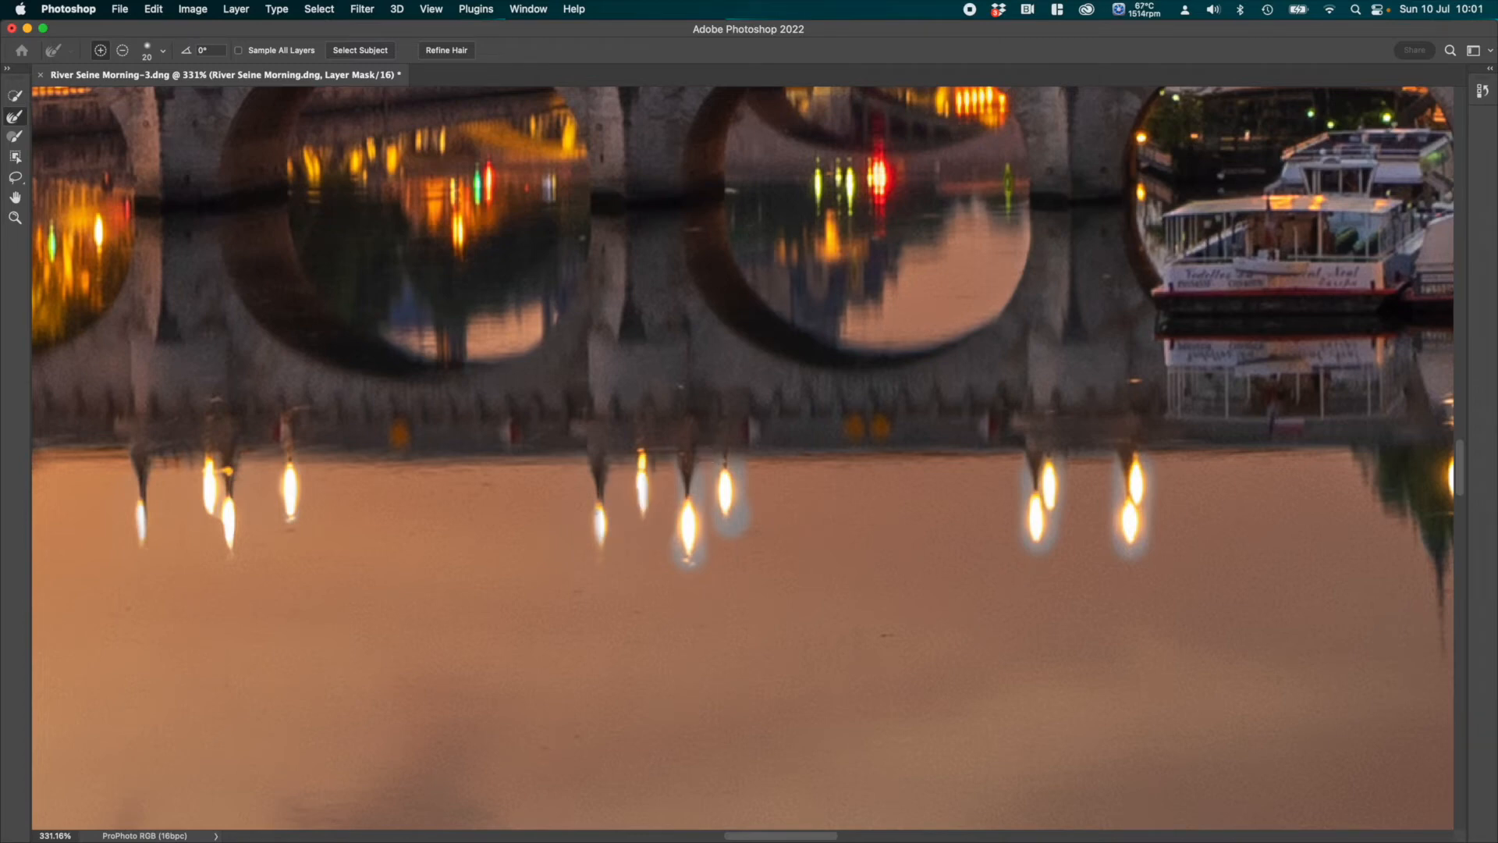
{"action": "mouse_move", "coordinate": [663, 521]}
{"action": "left_mouse_down"}
{"action": "mouse_move", "coordinate": [680, 570]}
{"action": "mouse_move", "coordinate": [701, 568]}
{"action": "mouse_move", "coordinate": [726, 518]}
{"action": "mouse_move", "coordinate": [744, 527]}
{"action": "mouse_move", "coordinate": [758, 477]}
{"action": "left_mouse_up"}
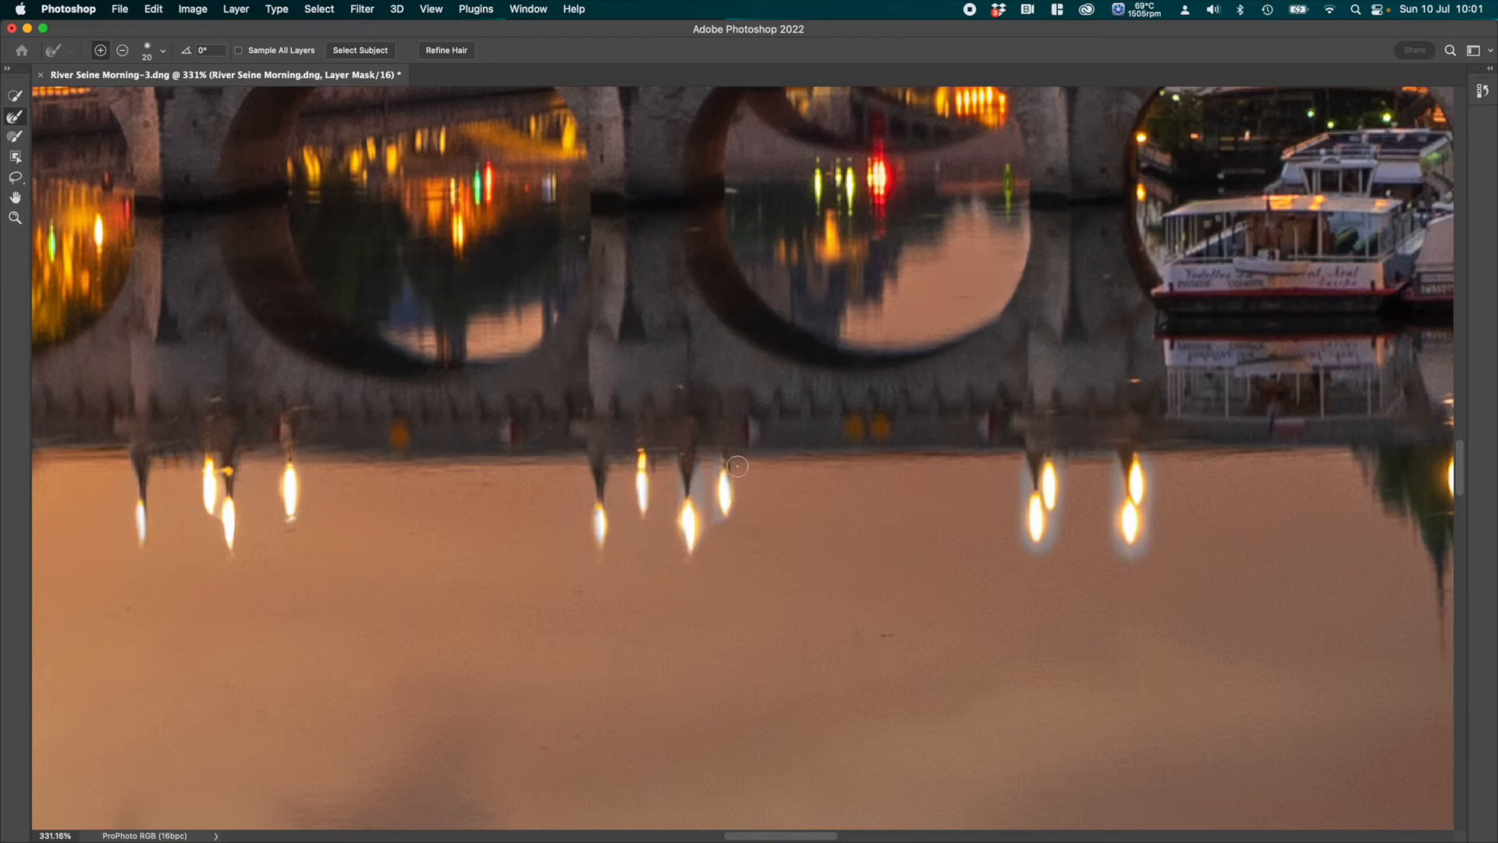
Step: Undo a stray stroke and clean both sides of the middle group's third lamp reflection with the Refine Edge brush at size 10
{"action": "key", "text": "bracketleft"}
{"action": "left_click_drag", "start_coordinate": [710, 506], "coordinate": [719, 521]}
{"action": "key", "text": "super+z"}
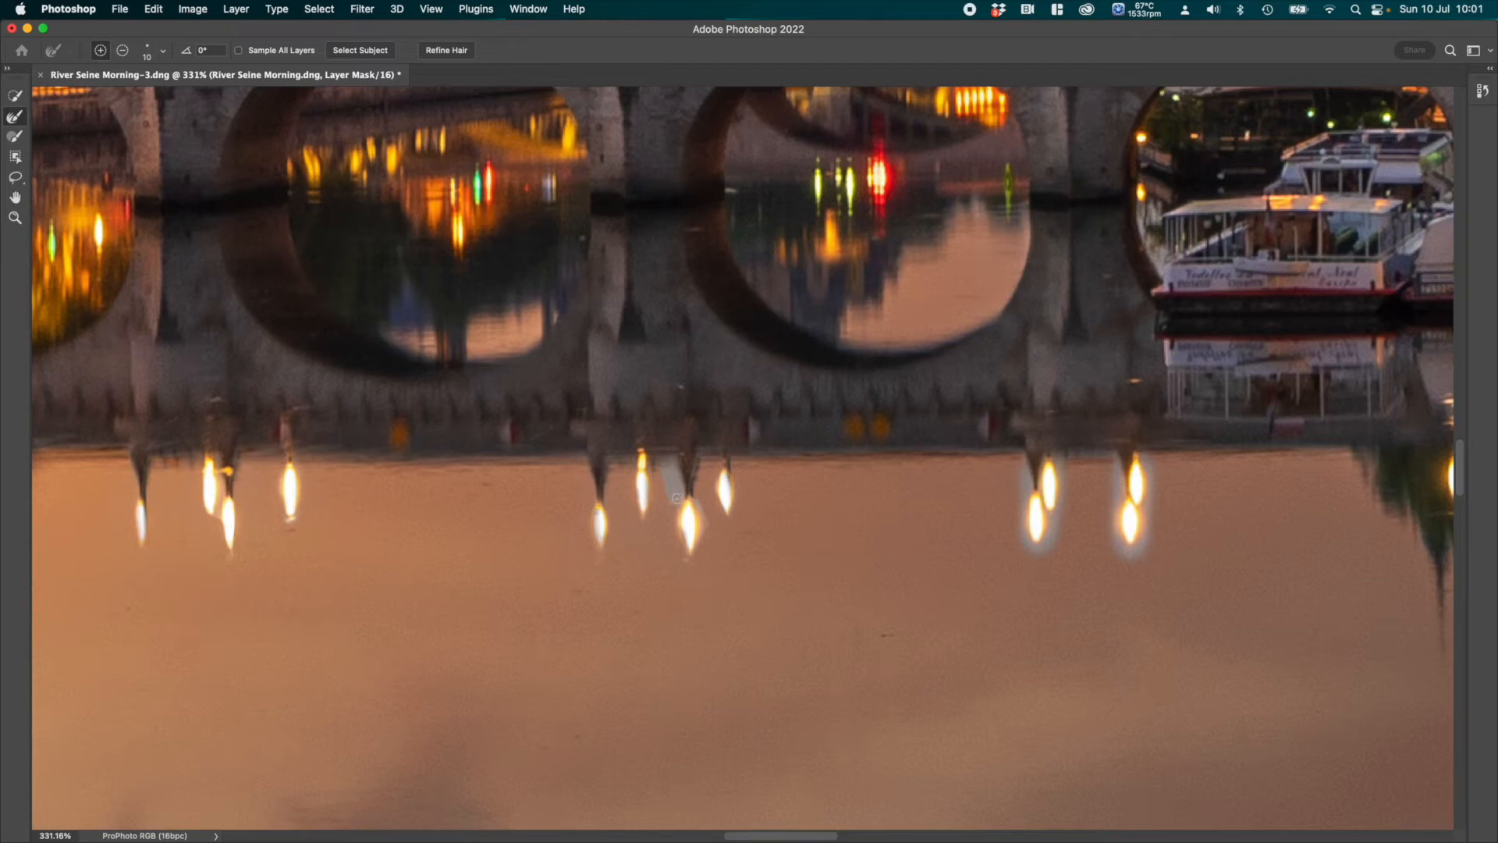
{"action": "left_click_drag", "start_coordinate": [676, 499], "coordinate": [671, 509]}
{"action": "left_click_drag", "start_coordinate": [702, 493], "coordinate": [710, 548]}
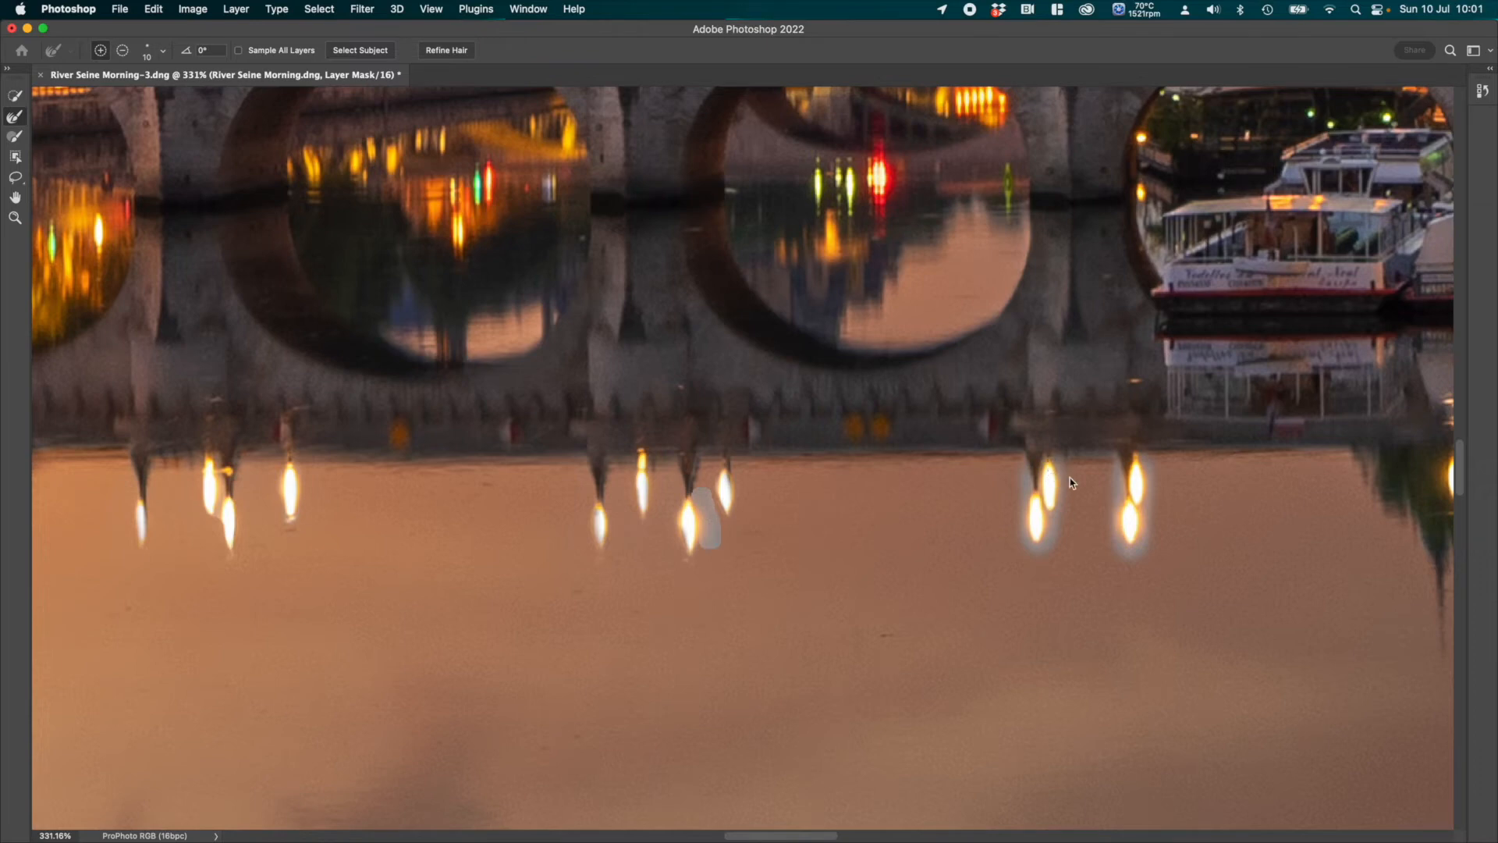
Step: Refine the edges around the two pairs of lamp reflections nearest the moored boats with the Refine Edge brush at size 15
{"action": "key", "text": "bracketright"}
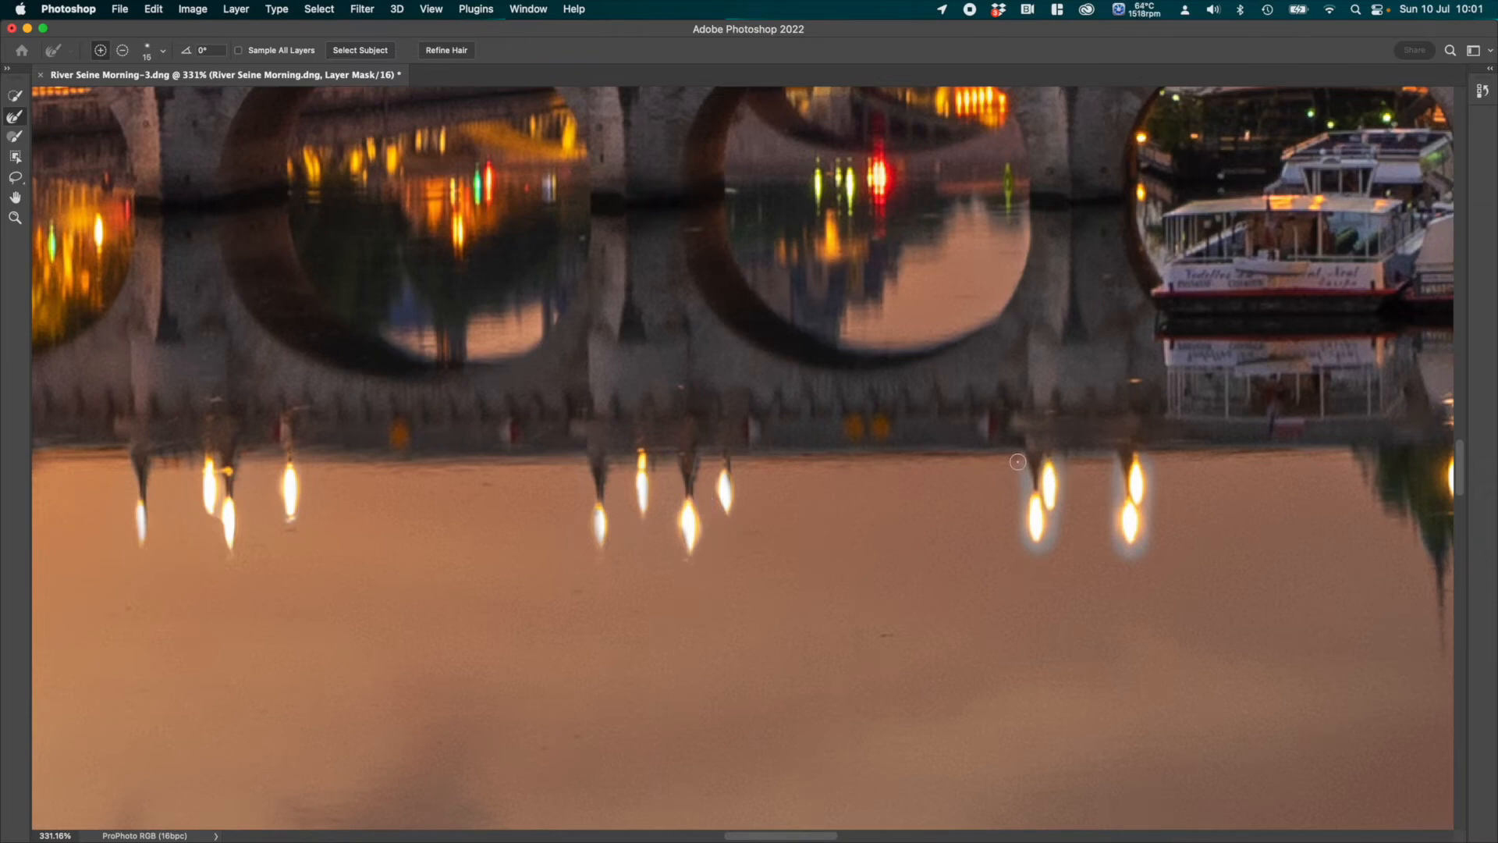
{"action": "mouse_move", "coordinate": [1019, 461]}
{"action": "left_mouse_down"}
{"action": "mouse_move", "coordinate": [1023, 545]}
{"action": "mouse_move", "coordinate": [1045, 550]}
{"action": "mouse_move", "coordinate": [1071, 505]}
{"action": "mouse_move", "coordinate": [1062, 455]}
{"action": "mouse_move", "coordinate": [1108, 455]}
{"action": "mouse_move", "coordinate": [1105, 531]}
{"action": "mouse_move", "coordinate": [1137, 556]}
{"action": "mouse_move", "coordinate": [1177, 455]}
{"action": "left_mouse_up"}
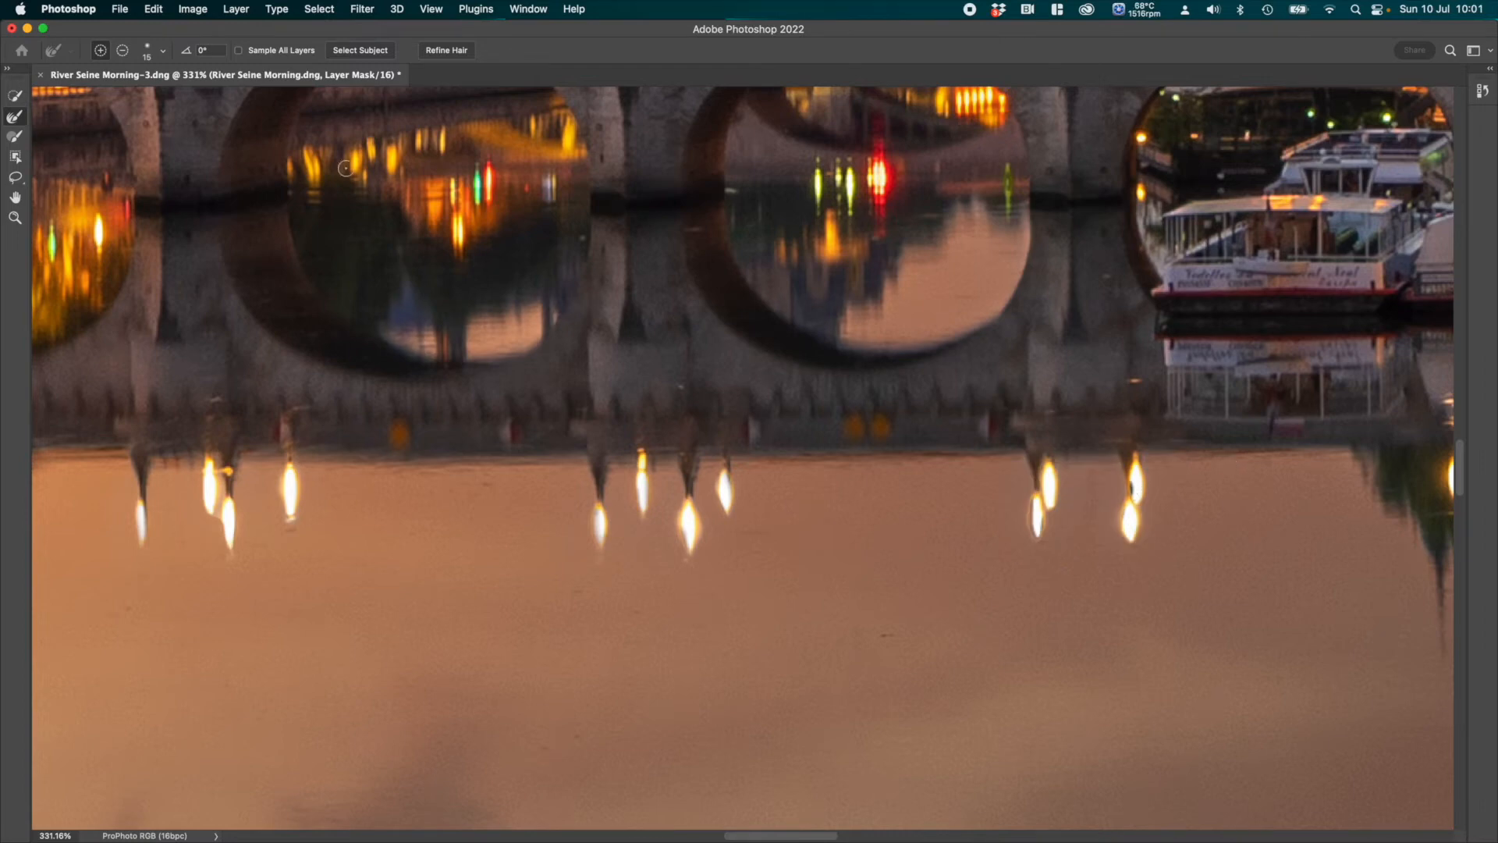
Step: Fill in the thinned lamp reflections below the bridge in the mask with the Brush tool at size 10
{"action": "left_click", "coordinate": [15, 136]}
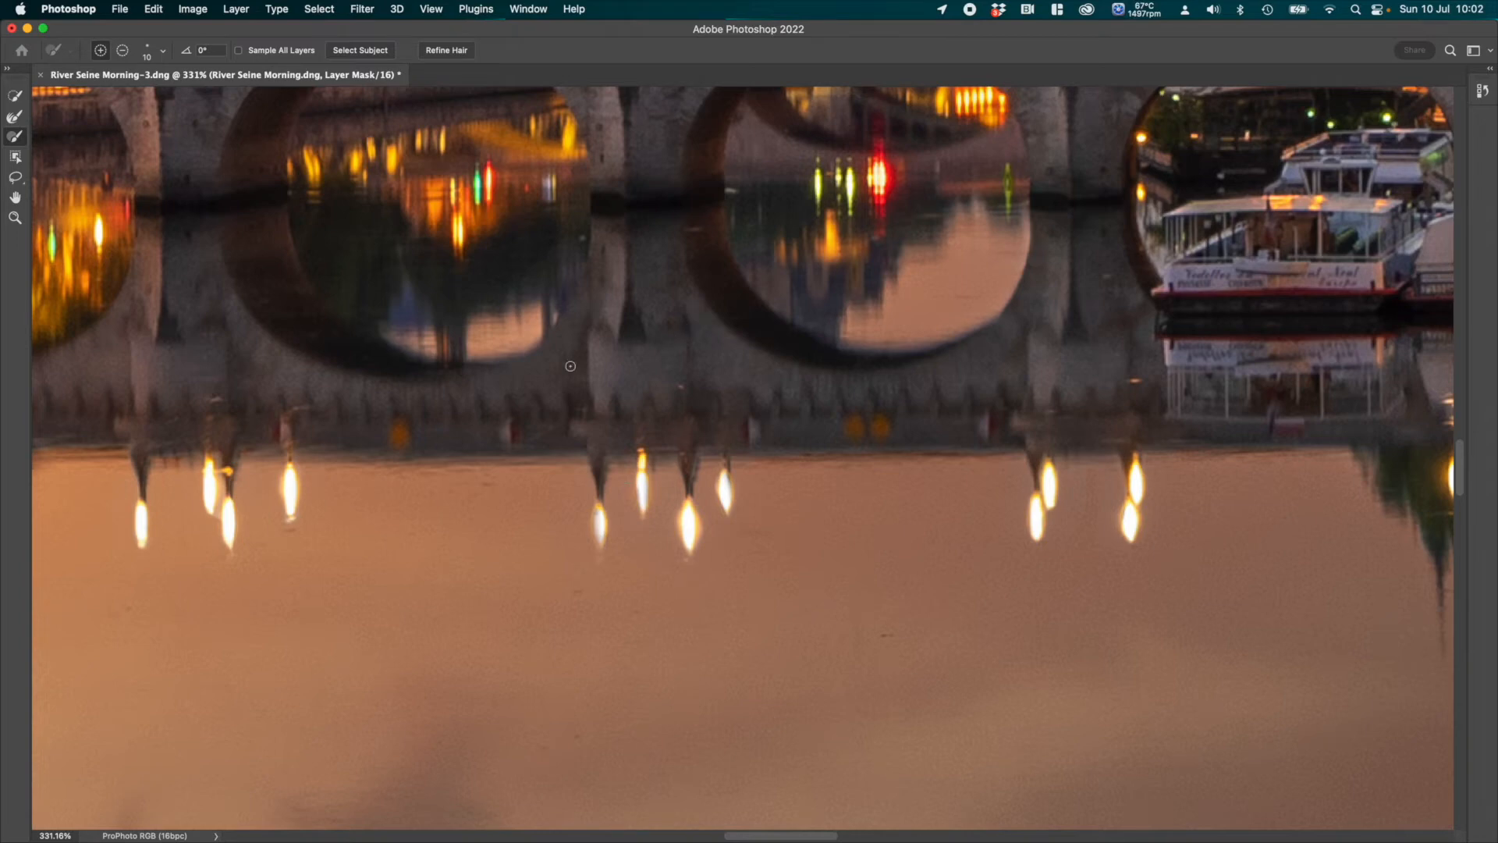
{"action": "left_click_drag", "start_coordinate": [507, 391], "coordinate": [1147, 268]}
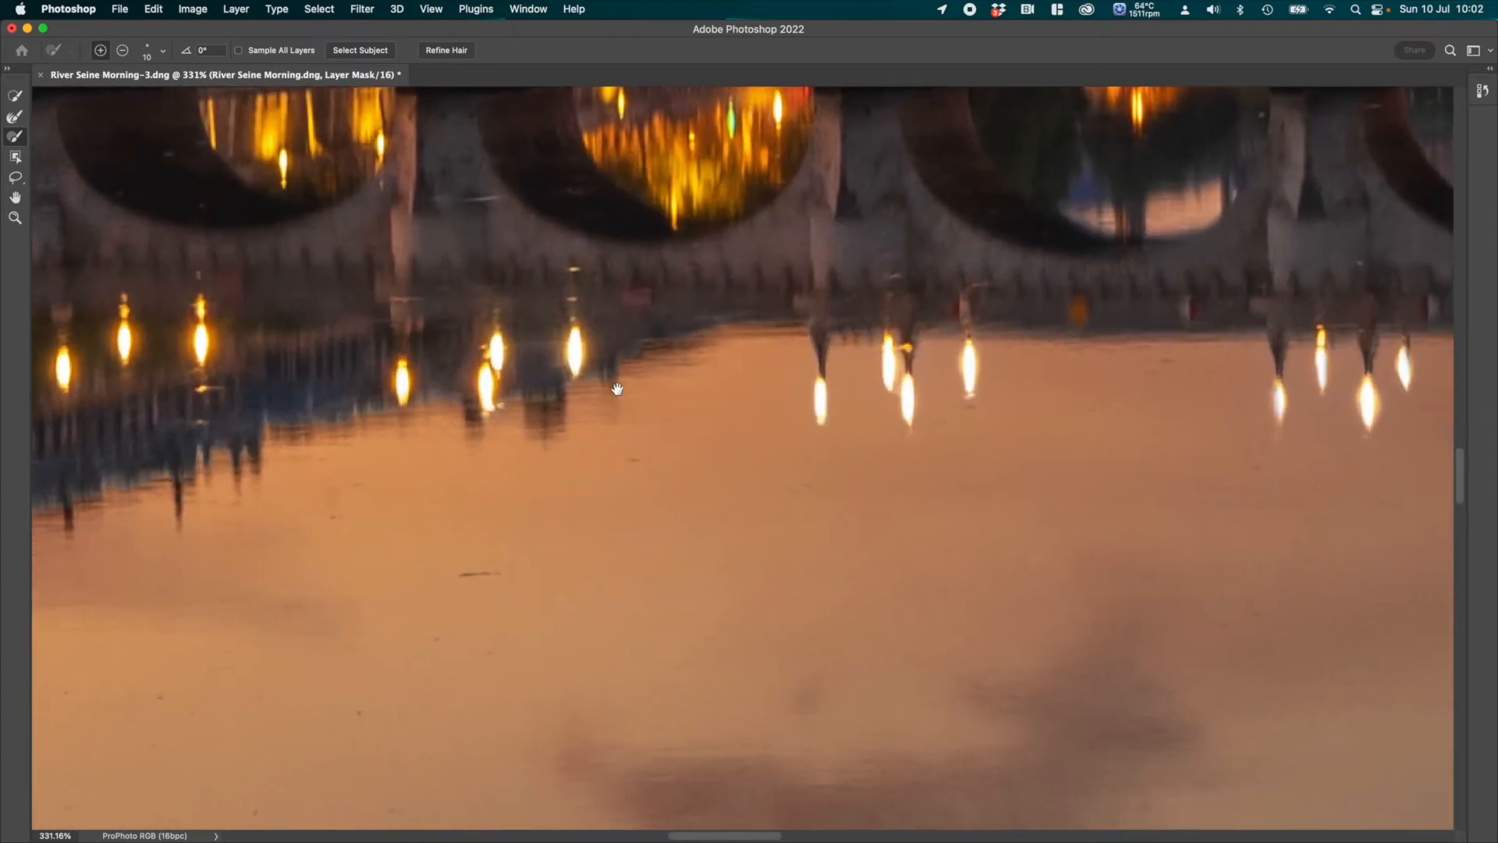
{"action": "left_click_drag", "start_coordinate": [613, 385], "coordinate": [918, 382]}
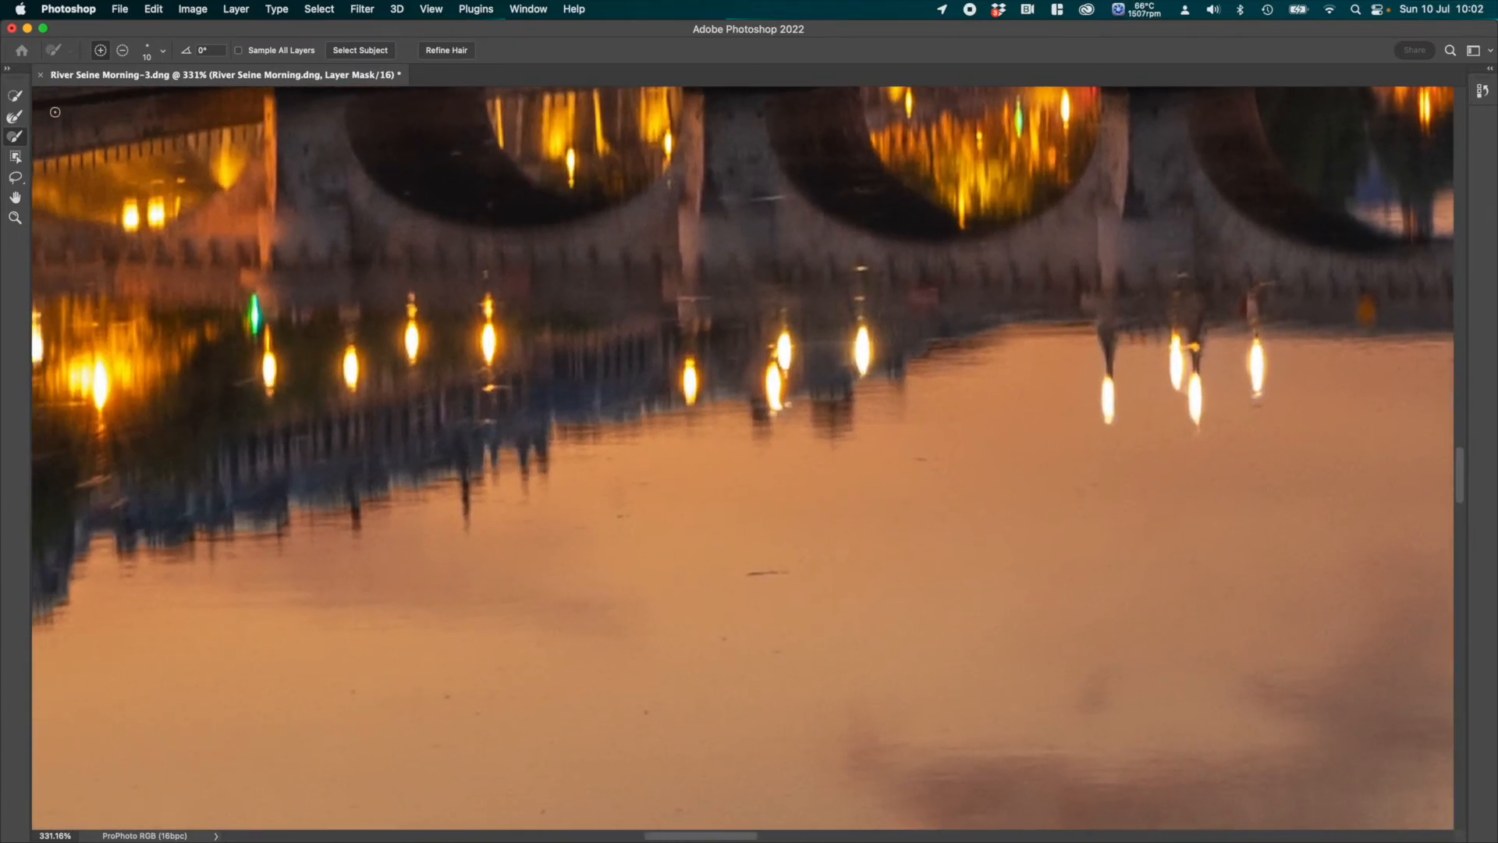
Step: Refine the edge of the building reflections below the bridge arches with the Refine Edge brush at size 40
{"action": "left_click", "coordinate": [16, 118]}
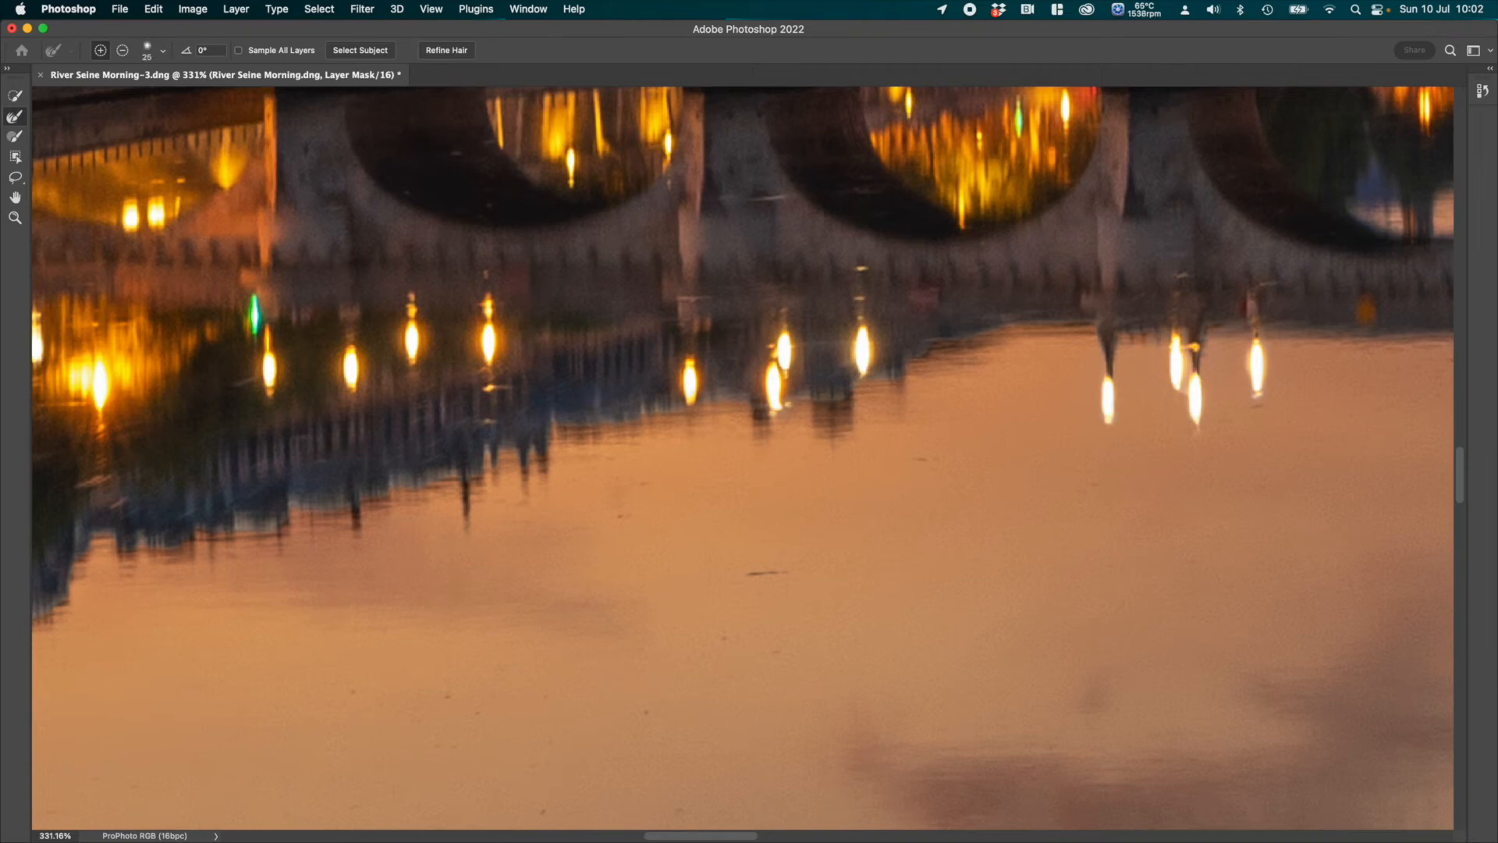
{"action": "key", "text": "bracketright"}
{"action": "key", "text": "bracketright"}
{"action": "key", "text": "bracketright"}
{"action": "mouse_move", "coordinate": [521, 425]}
{"action": "left_mouse_down"}
{"action": "mouse_move", "coordinate": [482, 438]}
{"action": "mouse_move", "coordinate": [471, 504]}
{"action": "mouse_move", "coordinate": [449, 477]}
{"action": "mouse_move", "coordinate": [370, 496]}
{"action": "mouse_move", "coordinate": [350, 523]}
{"action": "mouse_move", "coordinate": [315, 494]}
{"action": "mouse_move", "coordinate": [137, 527]}
{"action": "left_mouse_up"}
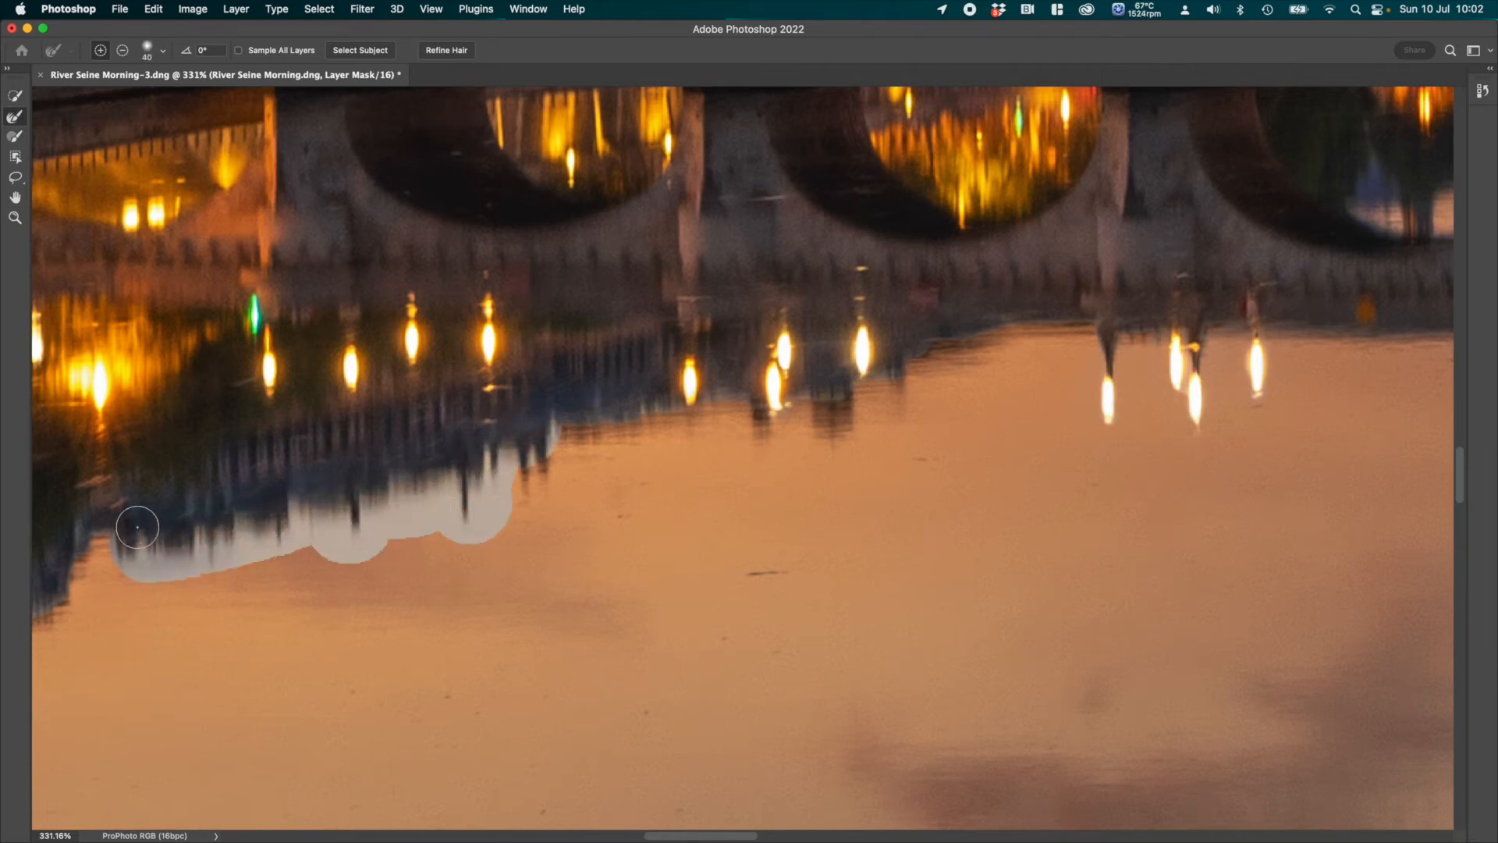
{"action": "mouse_move", "coordinate": [524, 418]}
{"action": "left_mouse_down"}
{"action": "mouse_move", "coordinate": [642, 377]}
{"action": "mouse_move", "coordinate": [655, 408]}
{"action": "mouse_move", "coordinate": [561, 468]}
{"action": "mouse_move", "coordinate": [513, 475]}
{"action": "left_mouse_up"}
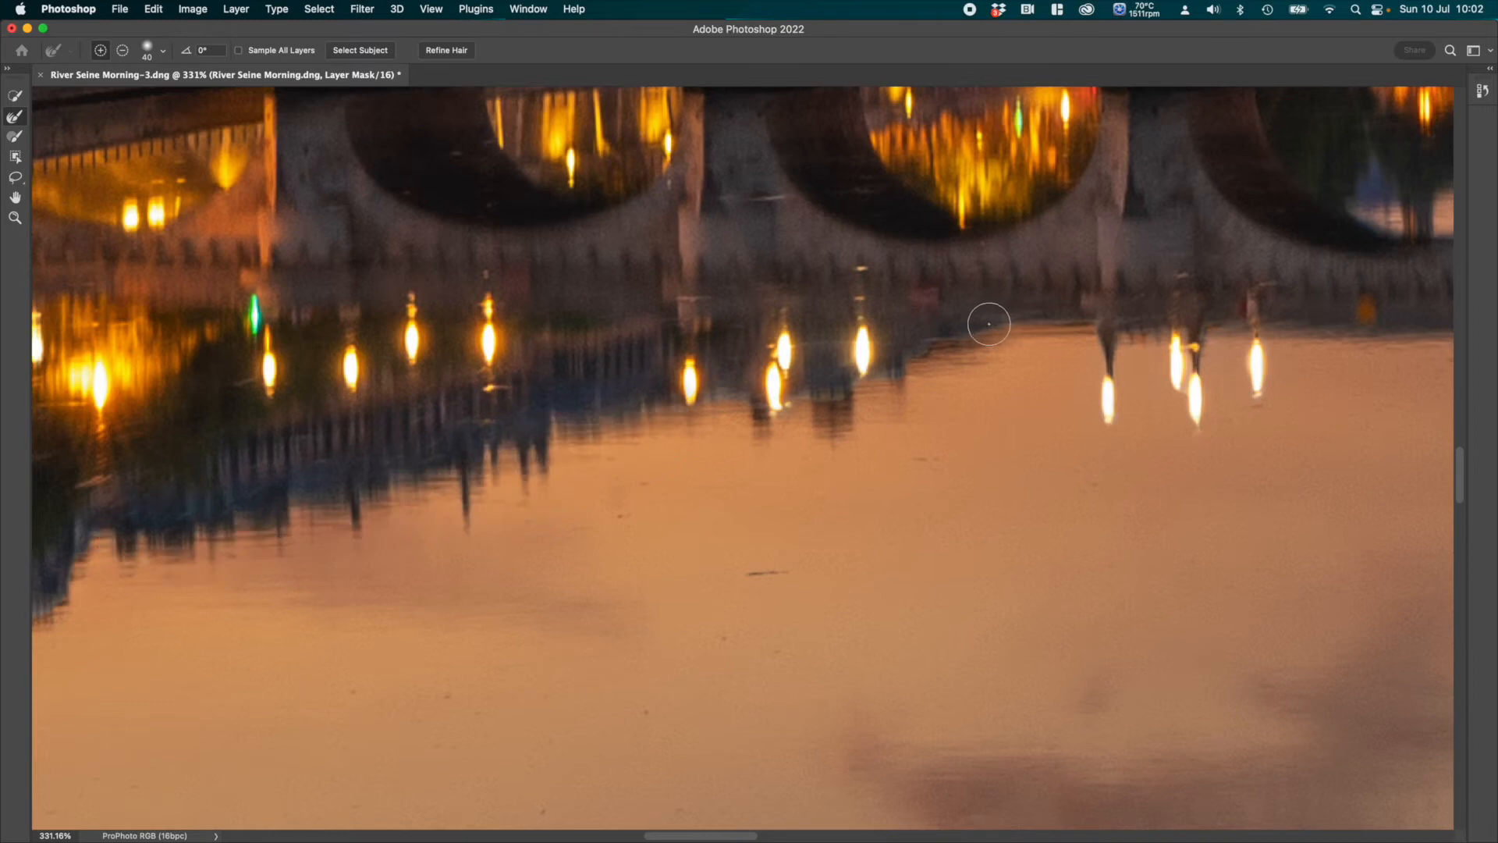
{"action": "mouse_move", "coordinate": [989, 324]}
{"action": "left_mouse_down"}
{"action": "mouse_move", "coordinate": [910, 371]}
{"action": "mouse_move", "coordinate": [825, 406]}
{"action": "left_mouse_up"}
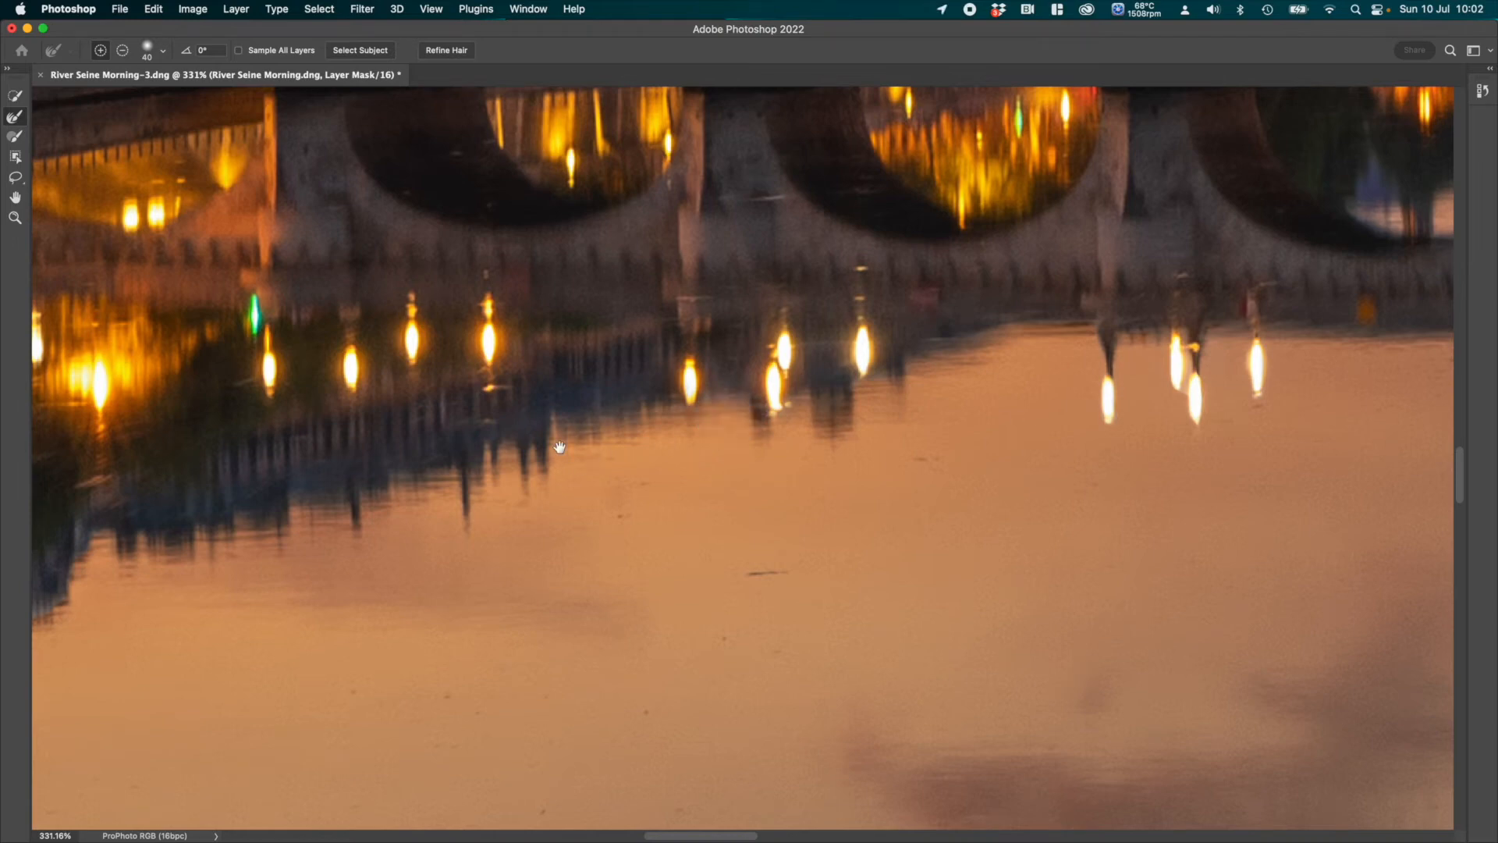
Step: Extend the Refine Edge strokes at size 40 along the embankment, lit-building and first tree reflections beyond the bridge
{"action": "left_click_drag", "start_coordinate": [559, 447], "coordinate": [1324, 227]}
{"action": "mouse_move", "coordinate": [858, 318]}
{"action": "left_mouse_down"}
{"action": "mouse_move", "coordinate": [800, 400]}
{"action": "mouse_move", "coordinate": [503, 456]}
{"action": "mouse_move", "coordinate": [555, 468]}
{"action": "mouse_move", "coordinate": [147, 452]}
{"action": "left_mouse_up"}
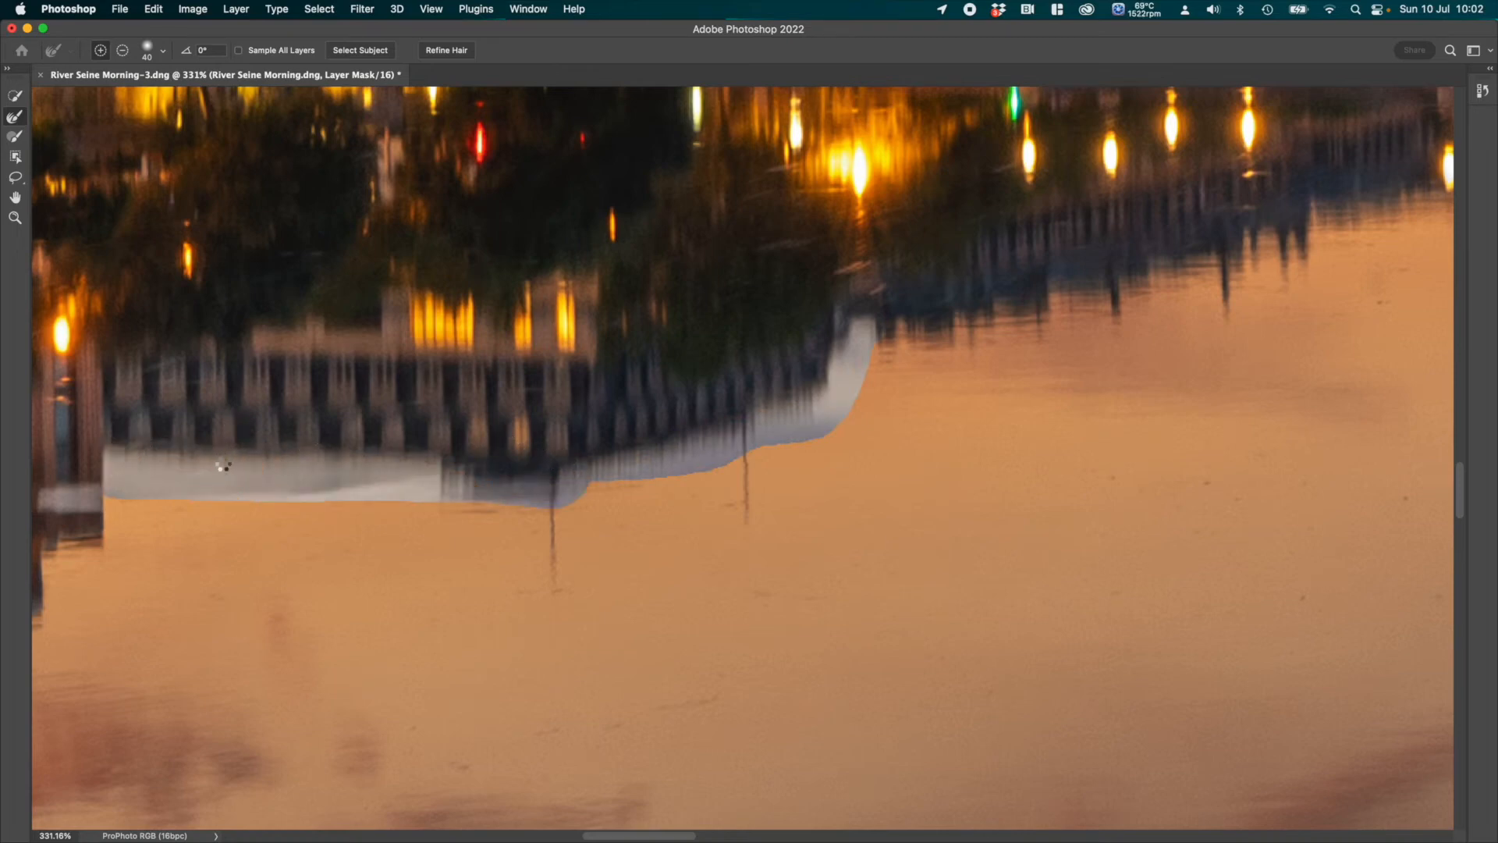
{"action": "left_click_drag", "start_coordinate": [328, 453], "coordinate": [1170, 245]}
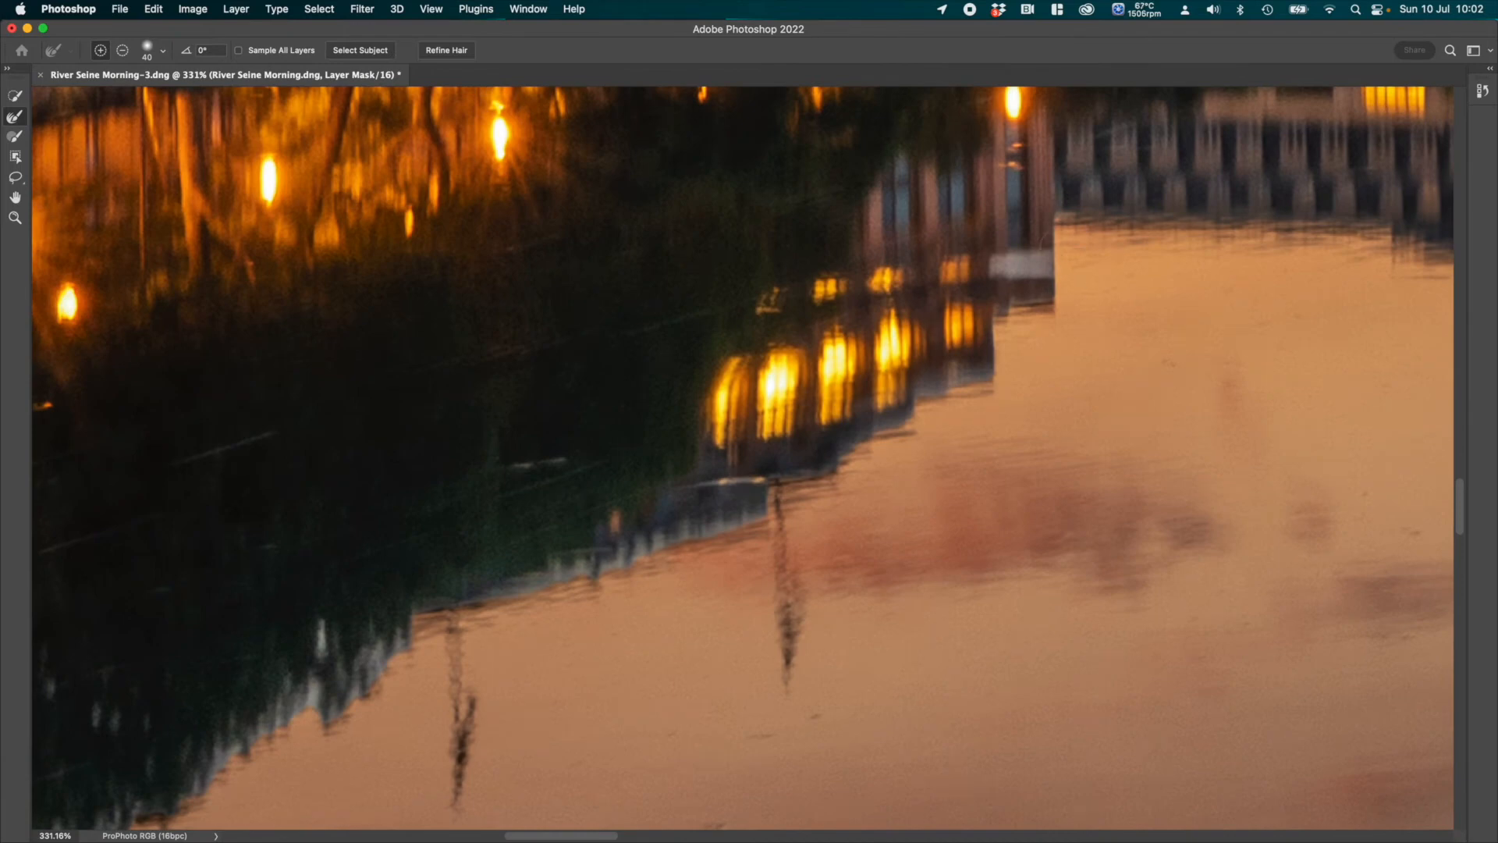
{"action": "mouse_move", "coordinate": [1078, 225]}
{"action": "left_mouse_down"}
{"action": "mouse_move", "coordinate": [1053, 297]}
{"action": "mouse_move", "coordinate": [929, 410]}
{"action": "mouse_move", "coordinate": [861, 428]}
{"action": "mouse_move", "coordinate": [766, 537]}
{"action": "mouse_move", "coordinate": [449, 613]}
{"action": "mouse_move", "coordinate": [402, 669]}
{"action": "mouse_move", "coordinate": [296, 687]}
{"action": "mouse_move", "coordinate": [160, 815]}
{"action": "left_mouse_up"}
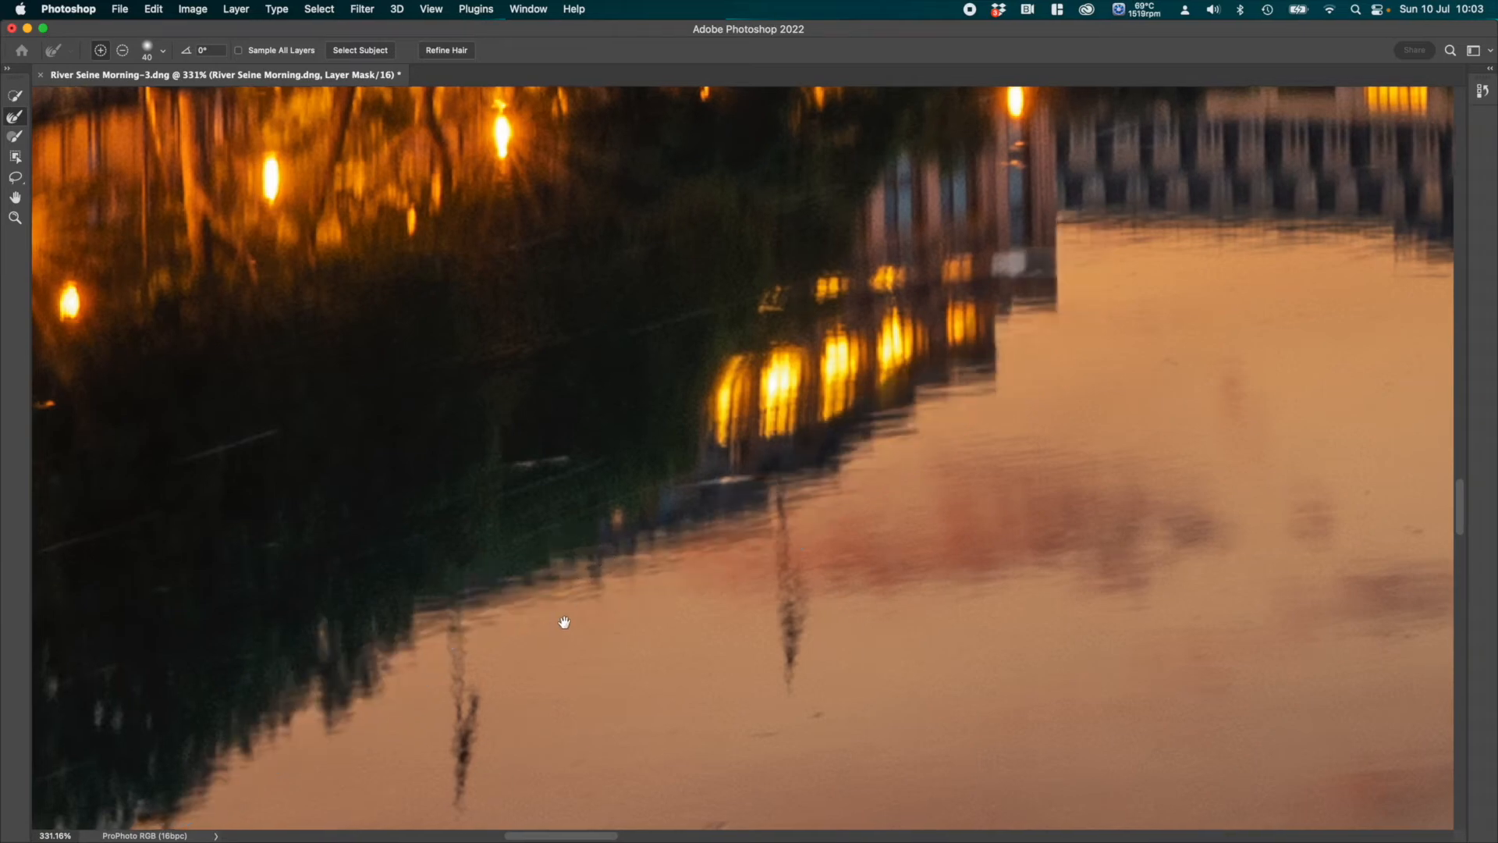
Step: Refine the ragged edge of the riverbank tree reflections with a larger Refine Edge brush, extending to the image's dark edge strip
{"action": "left_click_drag", "start_coordinate": [562, 622], "coordinate": [1250, 223]}
{"action": "mouse_move", "coordinate": [688, 468]}
{"action": "left_mouse_down"}
{"action": "mouse_move", "coordinate": [996, 385]}
{"action": "mouse_move", "coordinate": [1094, 375]}
{"action": "left_mouse_up"}
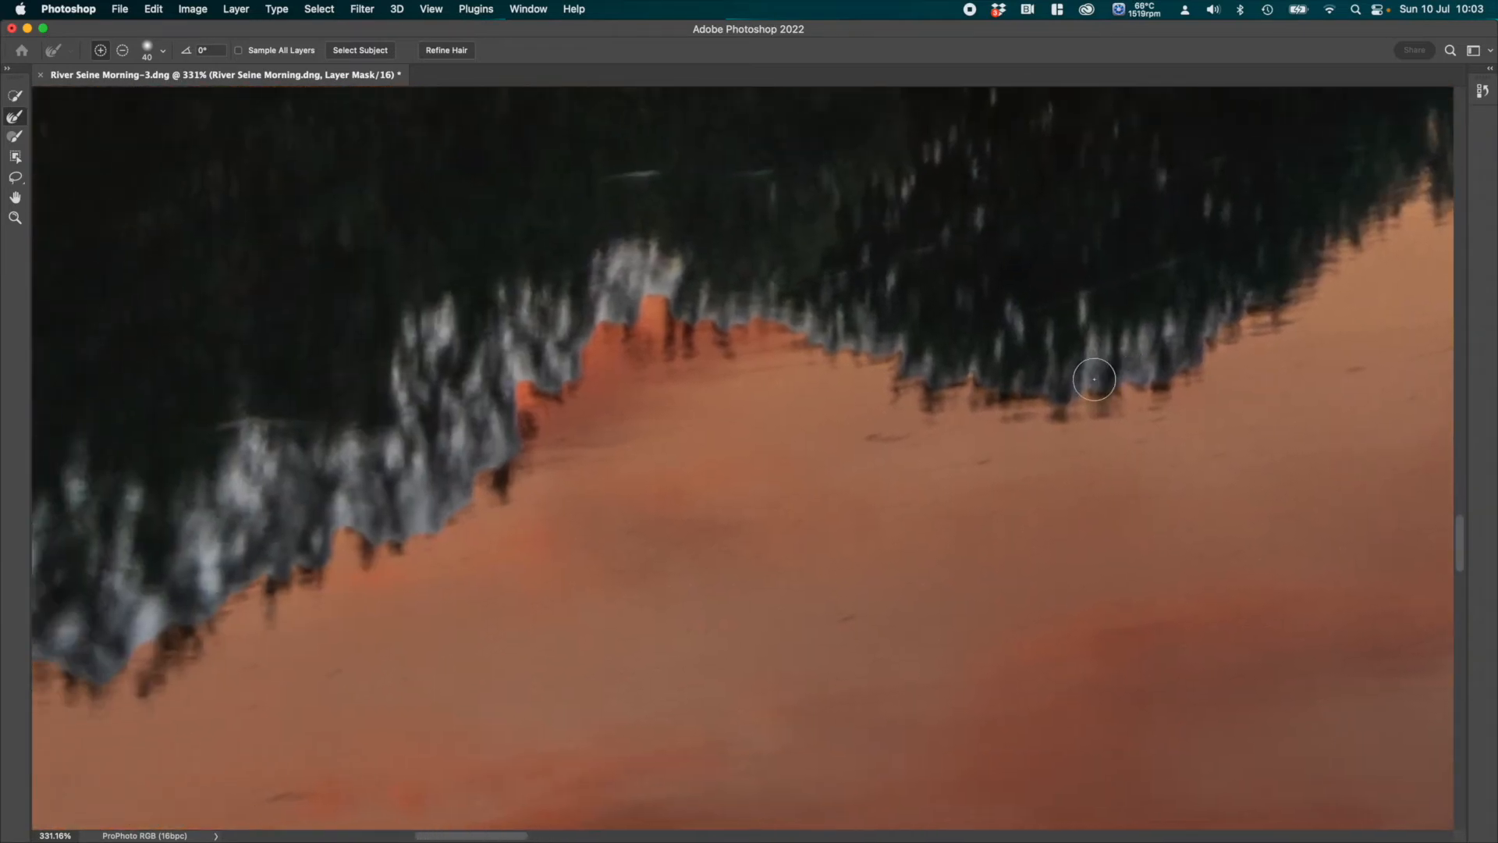
{"action": "key", "text": "bracketright"}
{"action": "key", "text": "bracketright"}
{"action": "key", "text": "bracketright"}
{"action": "key", "text": "bracketright"}
{"action": "key", "text": "alt"}
{"action": "scroll", "coordinate": [1078, 387], "scroll_direction": "down", "scroll_amount": 5}
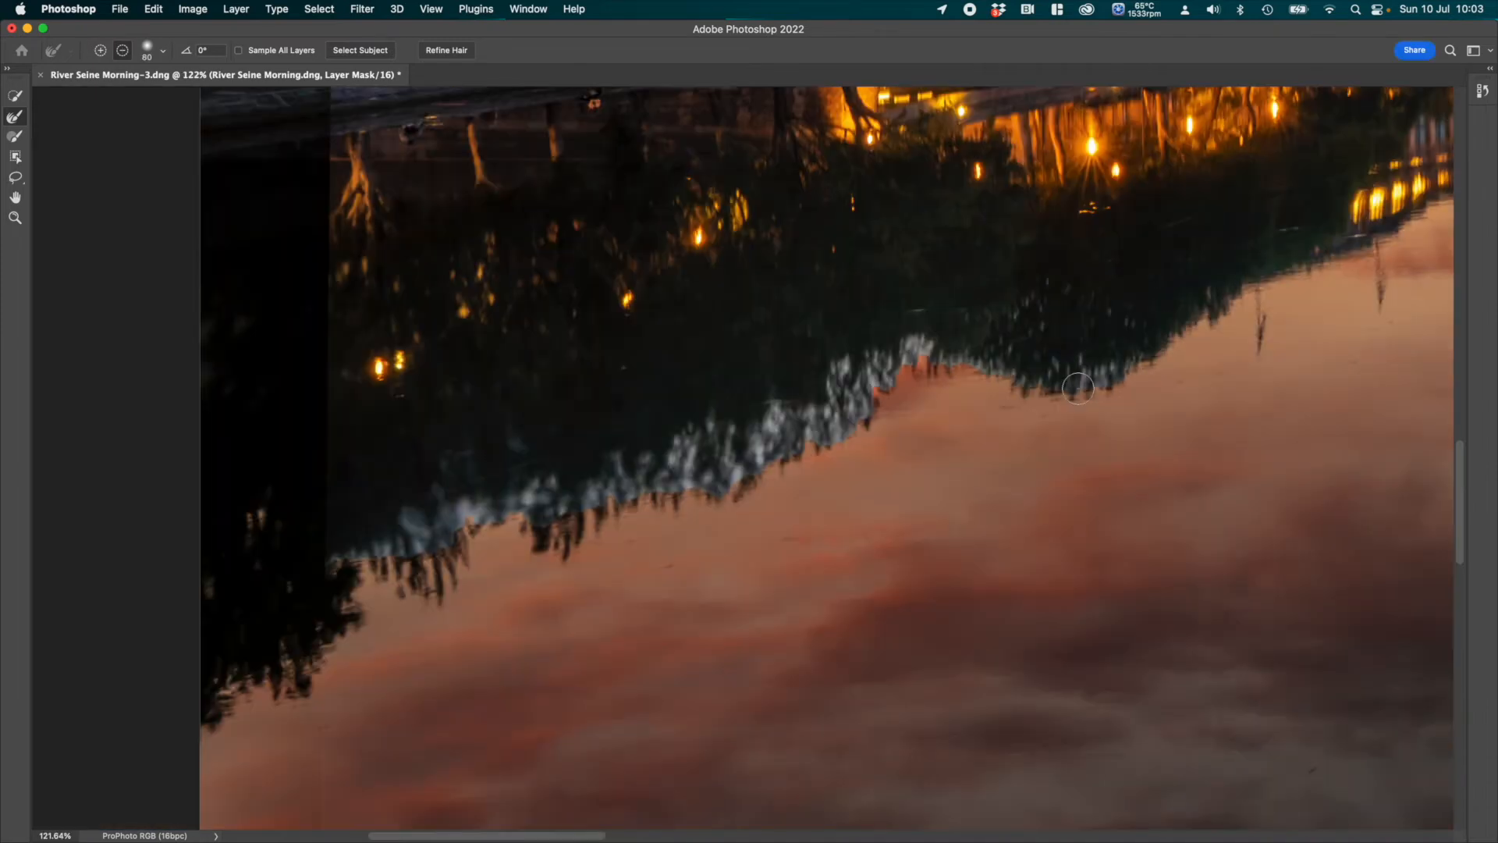
{"action": "mouse_move", "coordinate": [1108, 374]}
{"action": "left_mouse_down"}
{"action": "mouse_move", "coordinate": [1147, 354]}
{"action": "mouse_move", "coordinate": [1103, 382]}
{"action": "mouse_move", "coordinate": [1036, 386]}
{"action": "mouse_move", "coordinate": [897, 344]}
{"action": "mouse_move", "coordinate": [910, 325]}
{"action": "mouse_move", "coordinate": [857, 380]}
{"action": "mouse_move", "coordinate": [859, 356]}
{"action": "mouse_move", "coordinate": [892, 363]}
{"action": "mouse_move", "coordinate": [860, 408]}
{"action": "mouse_move", "coordinate": [878, 419]}
{"action": "mouse_move", "coordinate": [758, 464]}
{"action": "mouse_move", "coordinate": [793, 437]}
{"action": "mouse_move", "coordinate": [772, 410]}
{"action": "mouse_move", "coordinate": [854, 386]}
{"action": "mouse_move", "coordinate": [714, 492]}
{"action": "mouse_move", "coordinate": [683, 488]}
{"action": "mouse_move", "coordinate": [710, 431]}
{"action": "mouse_move", "coordinate": [652, 498]}
{"action": "mouse_move", "coordinate": [680, 432]}
{"action": "mouse_move", "coordinate": [558, 547]}
{"action": "mouse_move", "coordinate": [529, 497]}
{"action": "mouse_move", "coordinate": [541, 479]}
{"action": "mouse_move", "coordinate": [445, 583]}
{"action": "mouse_move", "coordinate": [425, 582]}
{"action": "mouse_move", "coordinate": [418, 559]}
{"action": "mouse_move", "coordinate": [354, 566]}
{"action": "mouse_move", "coordinate": [347, 603]}
{"action": "mouse_move", "coordinate": [325, 555]}
{"action": "left_mouse_up"}
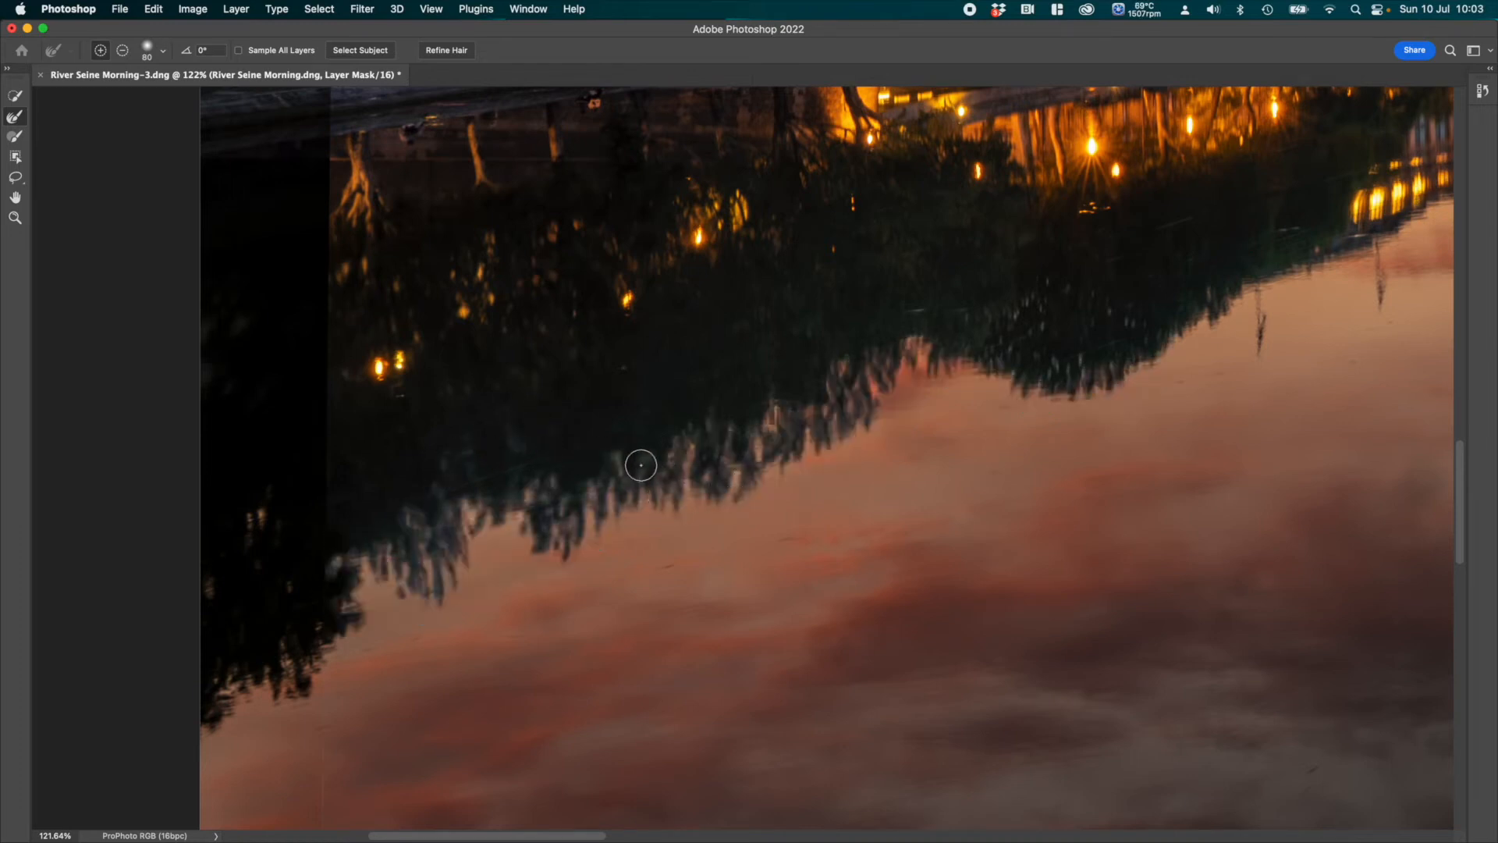
{"action": "left_click_drag", "start_coordinate": [444, 528], "coordinate": [429, 604]}
Step: Refine the skyline edge along the rooftops and treetops above the riverbank, and apply the refinements to the layer mask
{"action": "left_click_drag", "start_coordinate": [679, 367], "coordinate": [782, 790]}
{"action": "left_click_drag", "start_coordinate": [759, 424], "coordinate": [749, 823]}
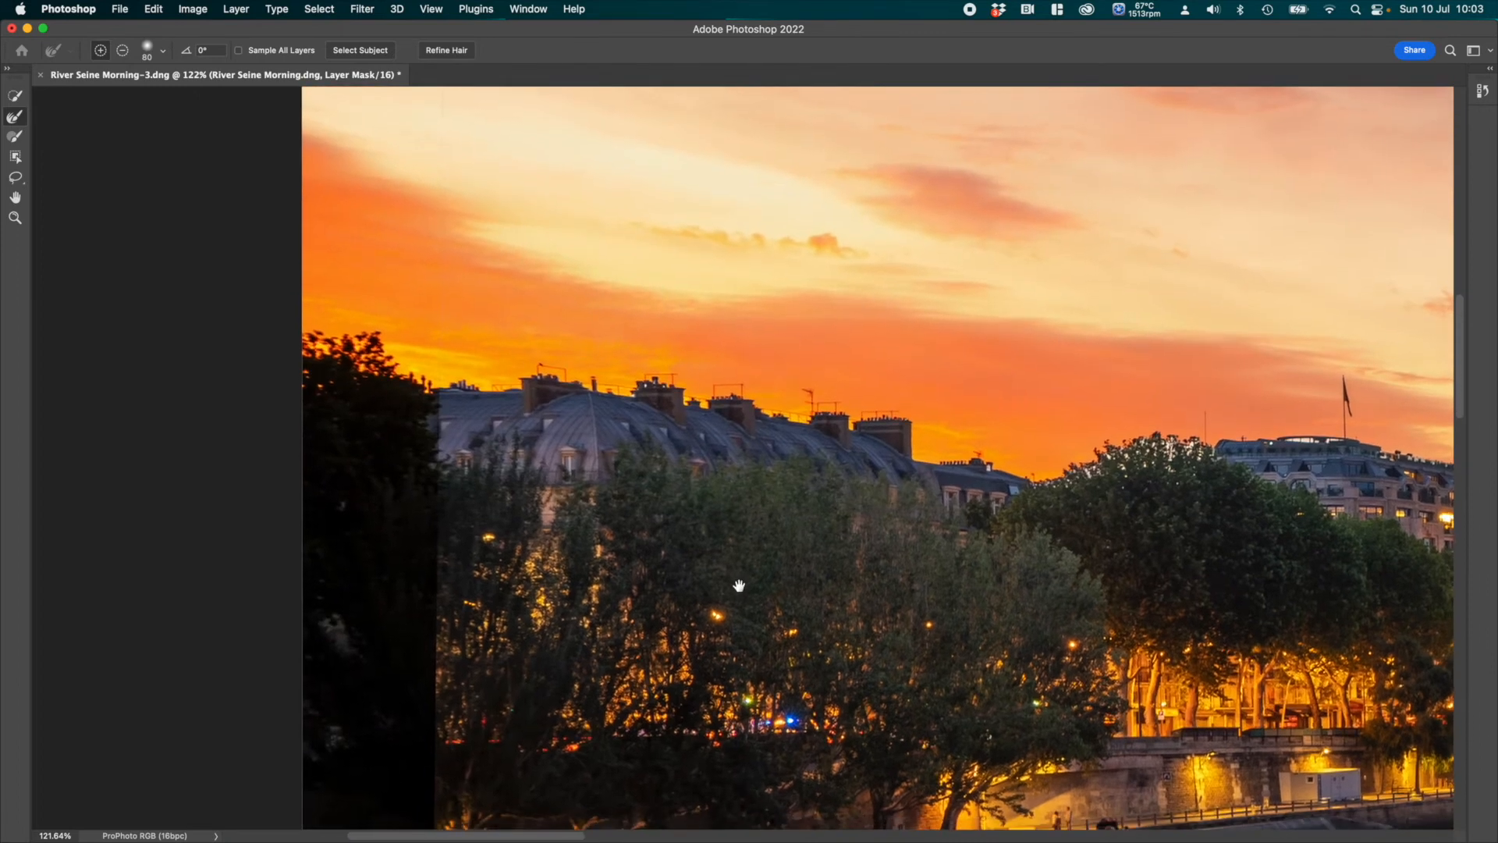
{"action": "mouse_move", "coordinate": [449, 368]}
{"action": "left_mouse_down"}
{"action": "mouse_move", "coordinate": [680, 372]}
{"action": "mouse_move", "coordinate": [881, 400]}
{"action": "mouse_move", "coordinate": [947, 436]}
{"action": "mouse_move", "coordinate": [1055, 457]}
{"action": "mouse_move", "coordinate": [1222, 428]}
{"action": "mouse_move", "coordinate": [1360, 425]}
{"action": "mouse_move", "coordinate": [1402, 447]}
{"action": "left_mouse_up"}
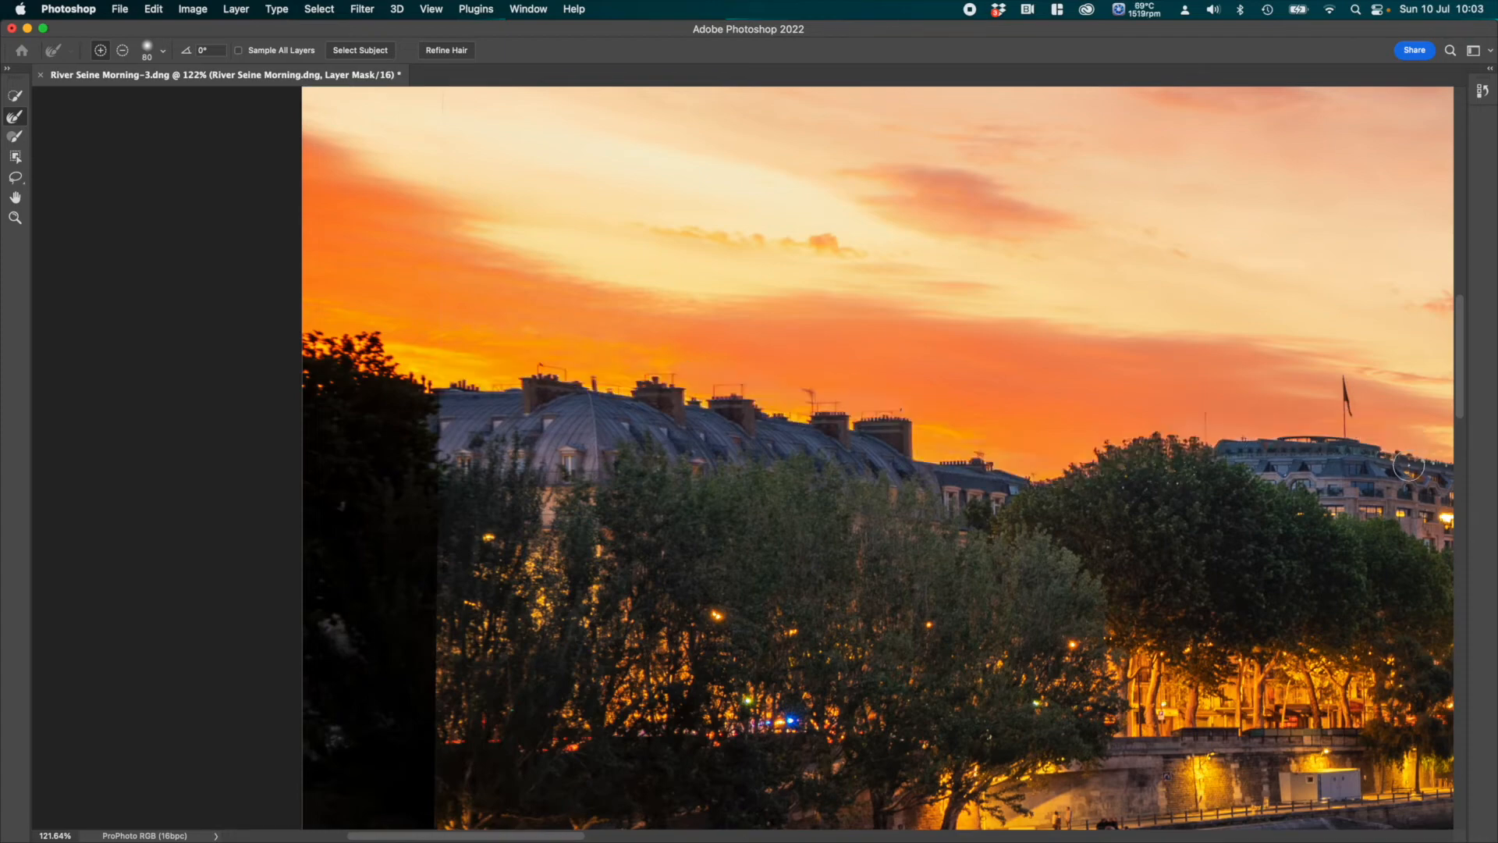
{"action": "left_click_drag", "start_coordinate": [1388, 464], "coordinate": [720, 442]}
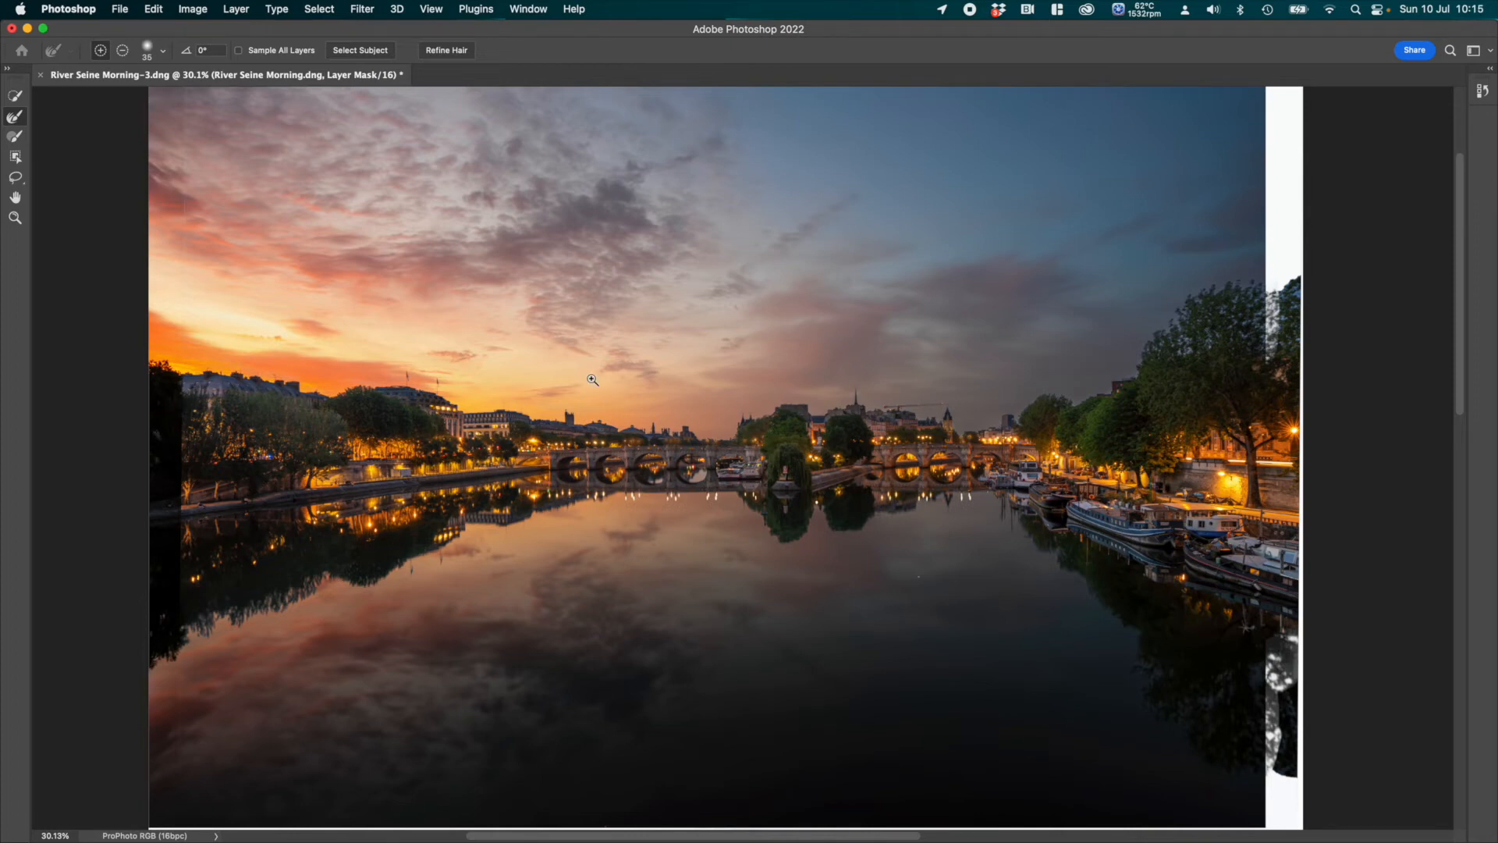
{"action": "key", "text": "Return"}
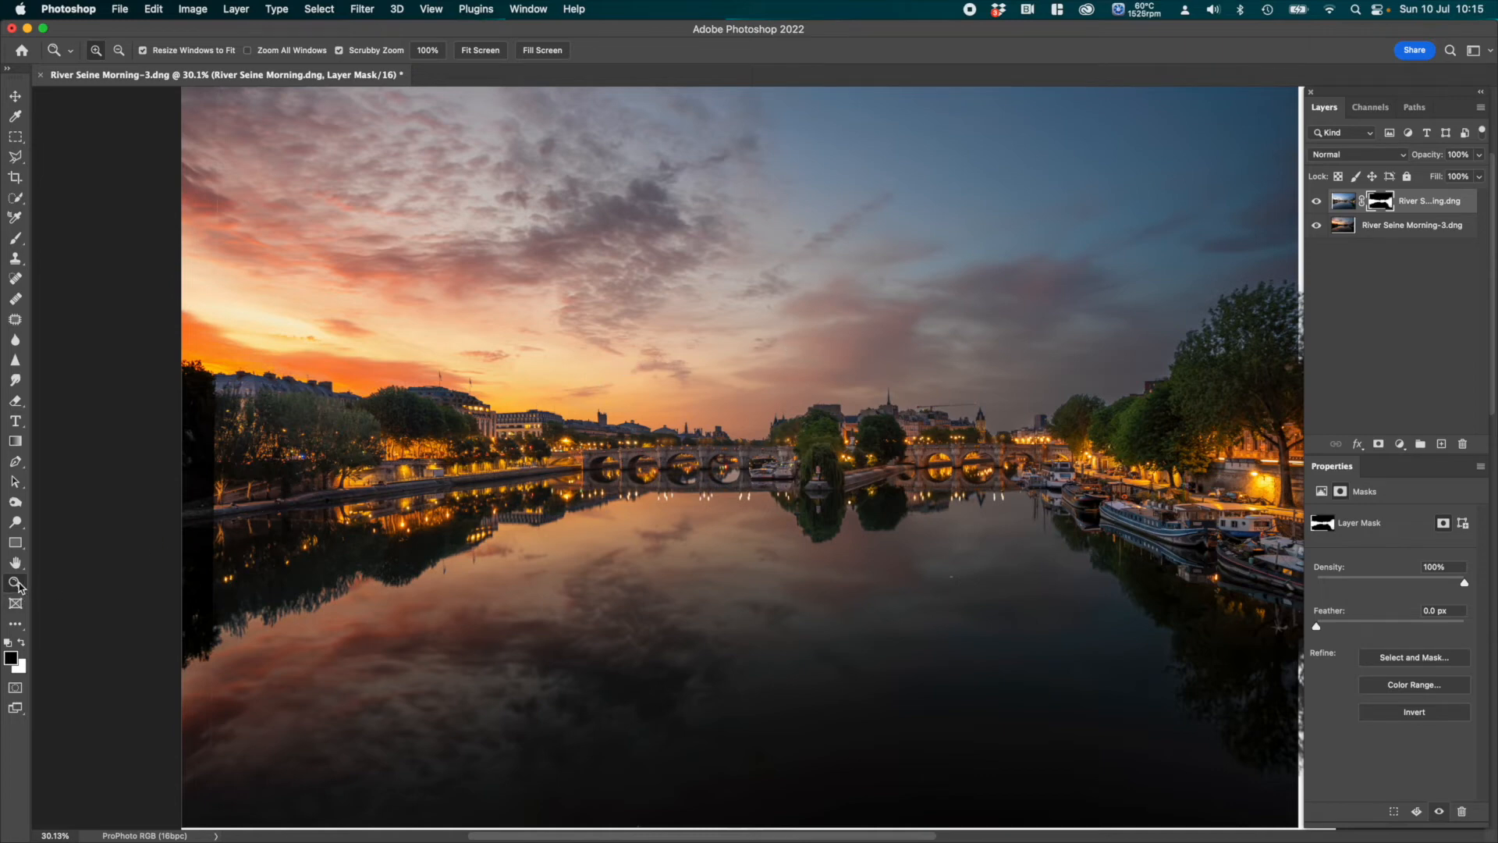
Step: Fit the image to the screen and merge the blue-hour and sunrise layers into one
{"action": "left_click", "coordinate": [480, 52]}
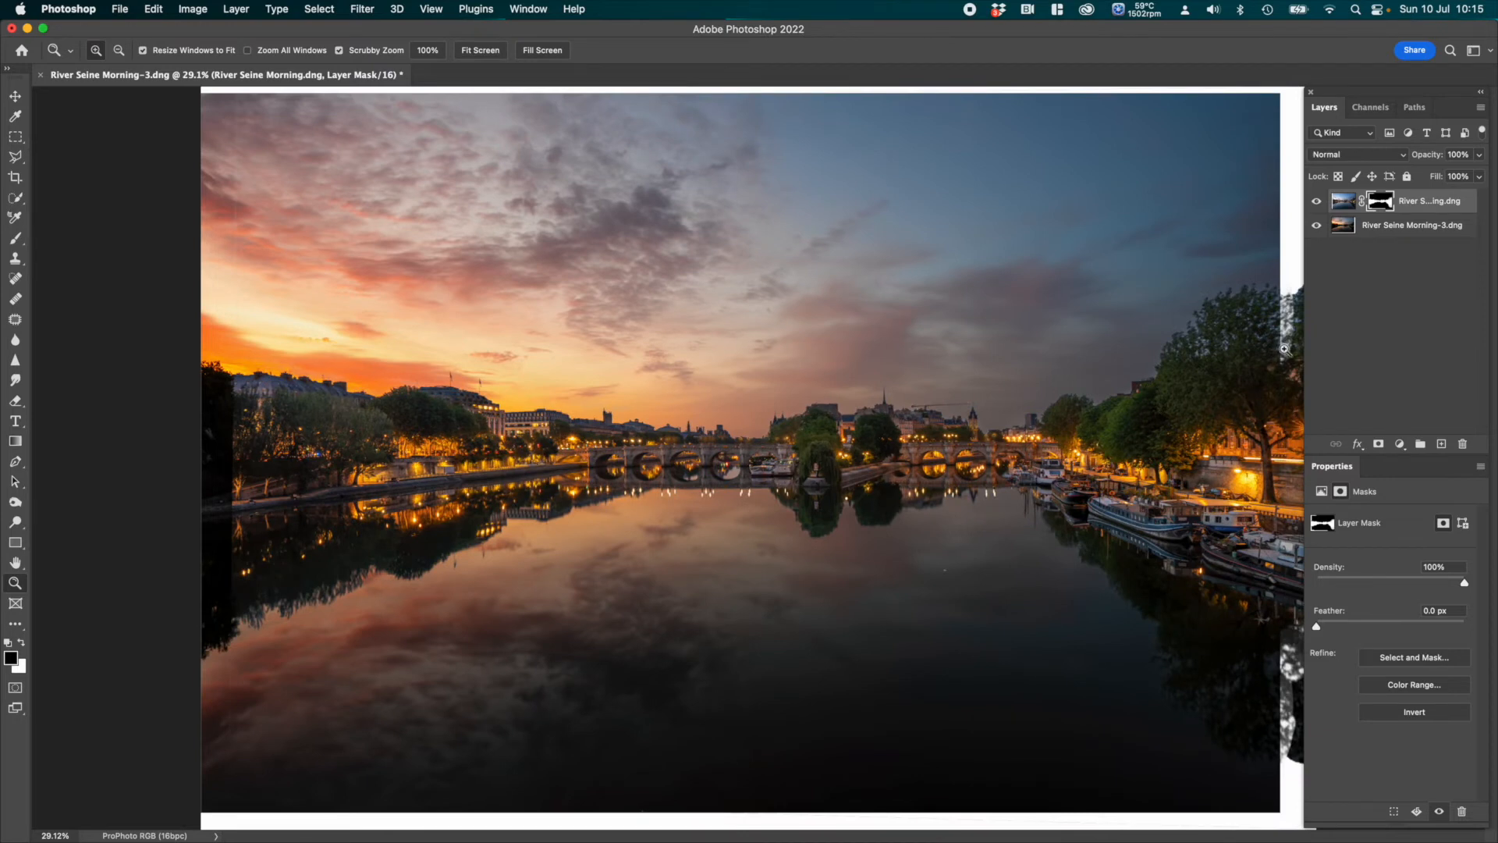
{"action": "left_click", "coordinate": [1415, 228]}
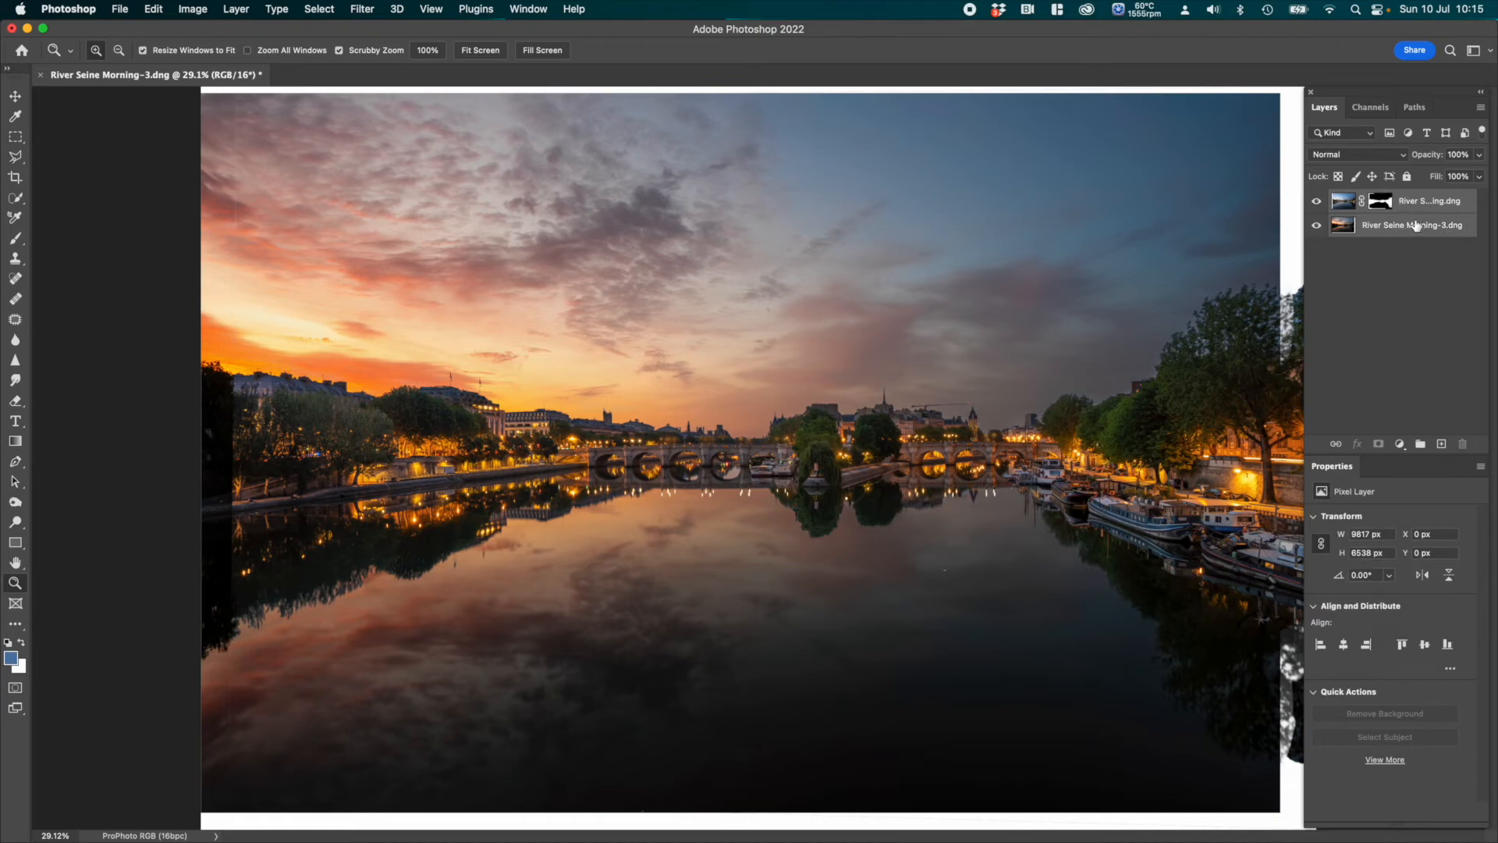
{"action": "right_click", "coordinate": [1416, 225]}
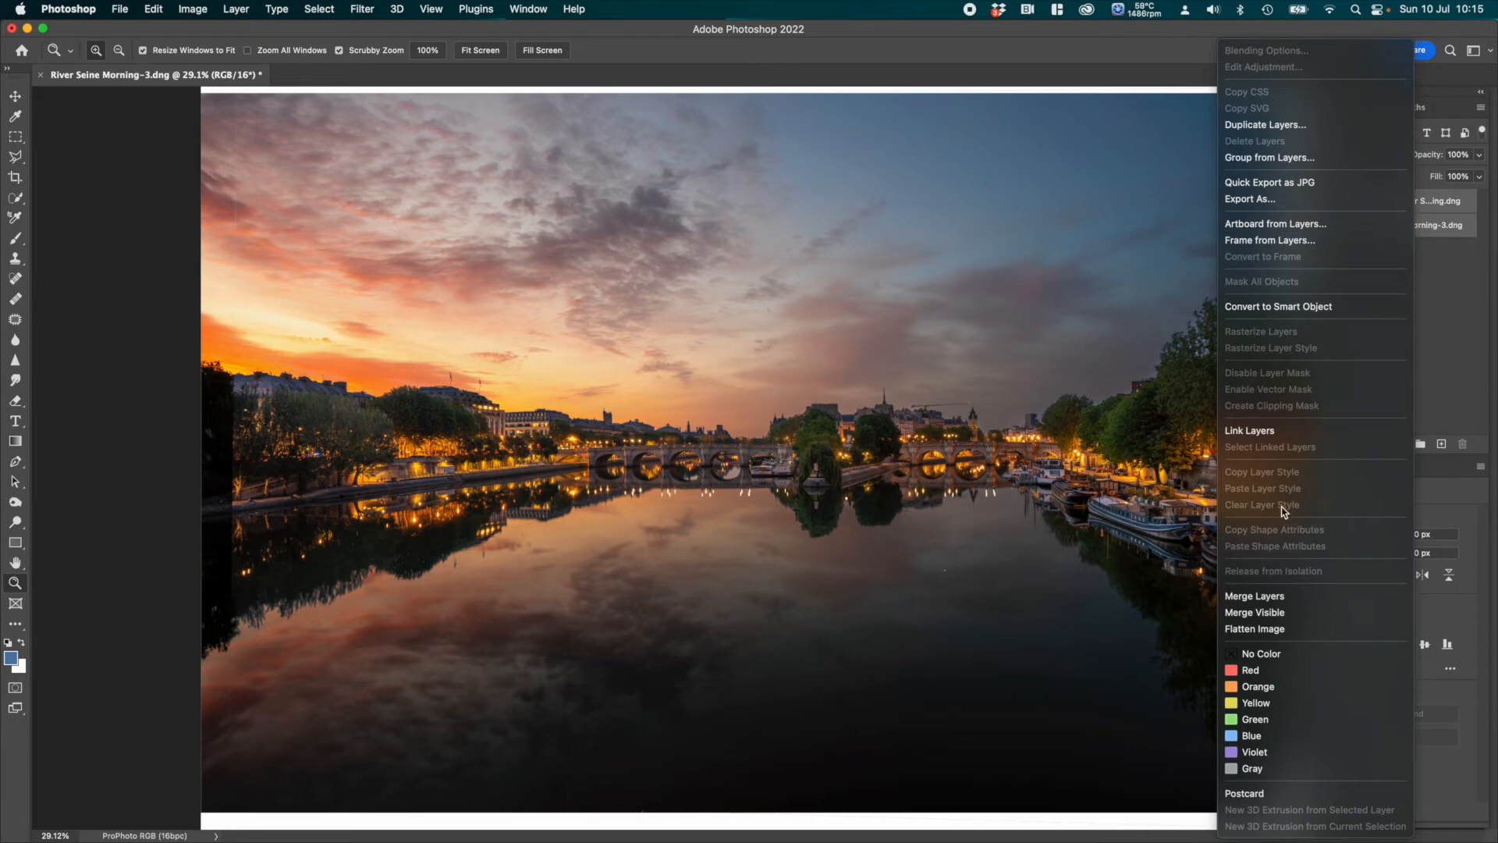
{"action": "left_click", "coordinate": [1277, 597]}
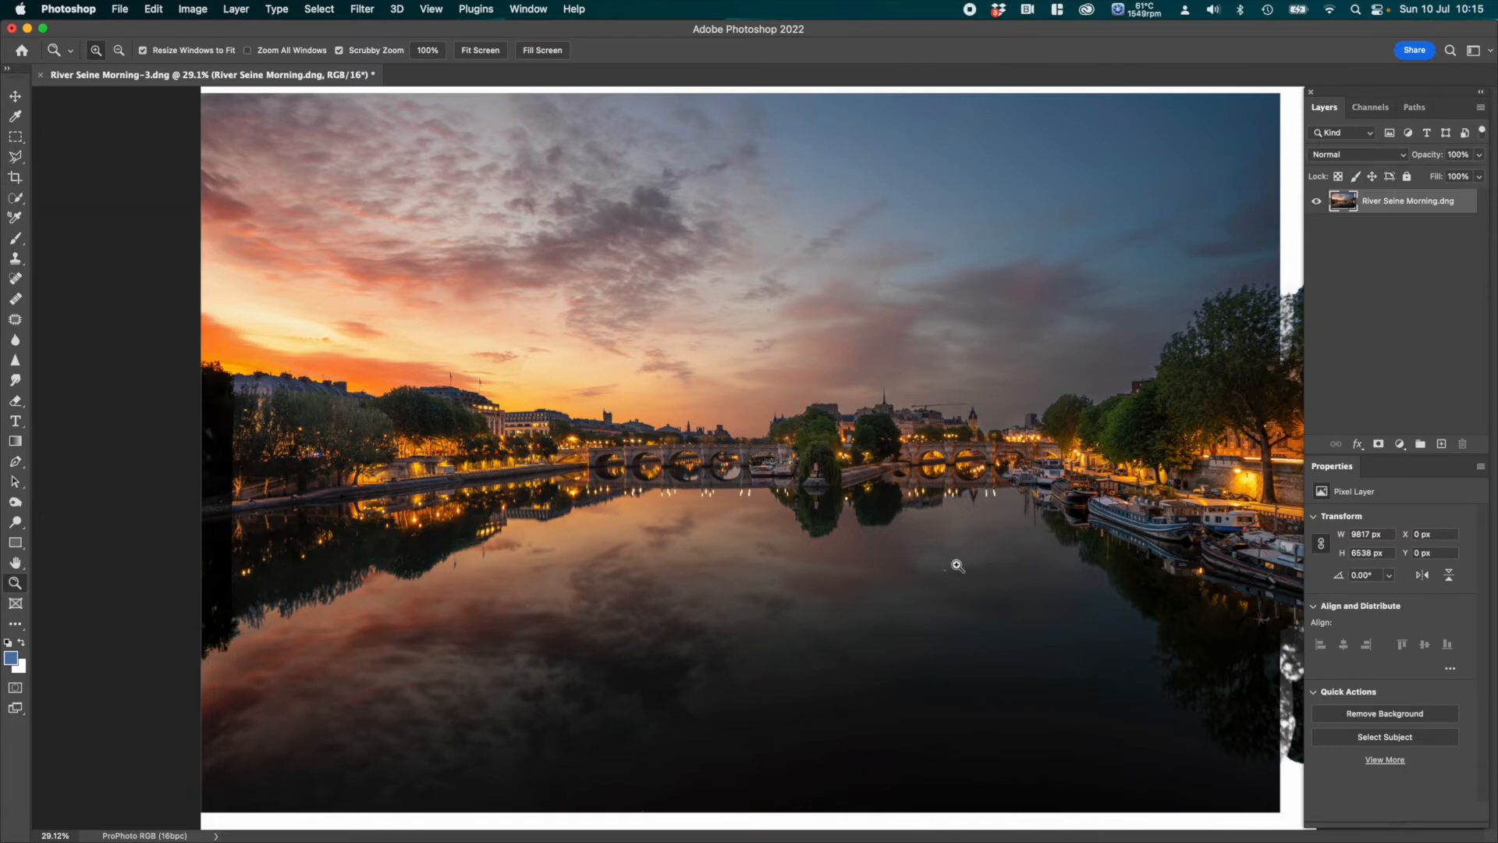
Step: Crop the merged image on all four sides to remove the white borders and the dark misaligned strip
{"action": "left_click", "coordinate": [16, 181]}
{"action": "left_click_drag", "start_coordinate": [204, 458], "coordinate": [220, 457]}
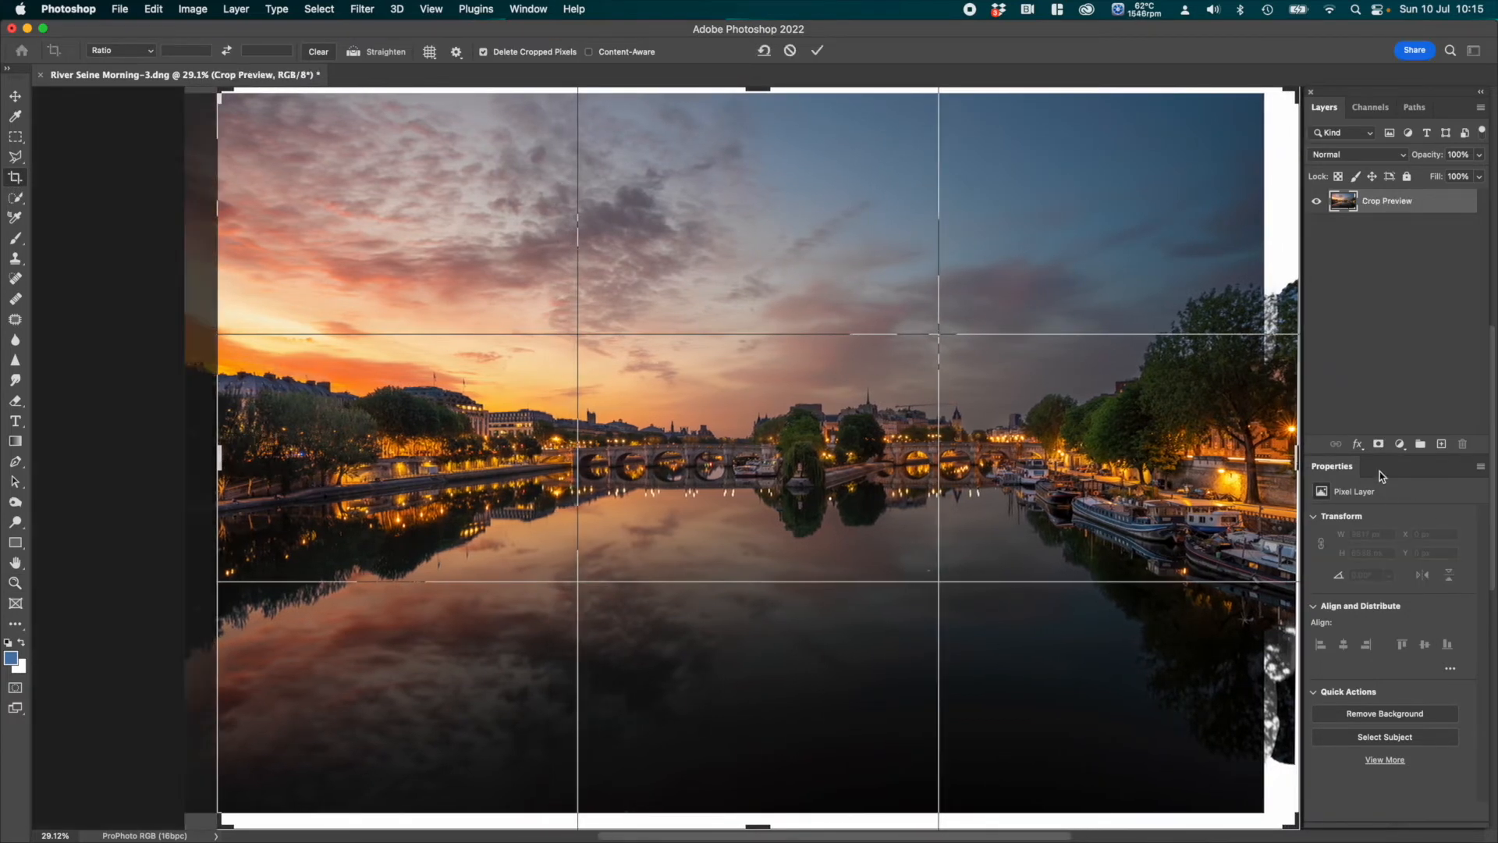
{"action": "left_click_drag", "start_coordinate": [1297, 461], "coordinate": [1280, 458]}
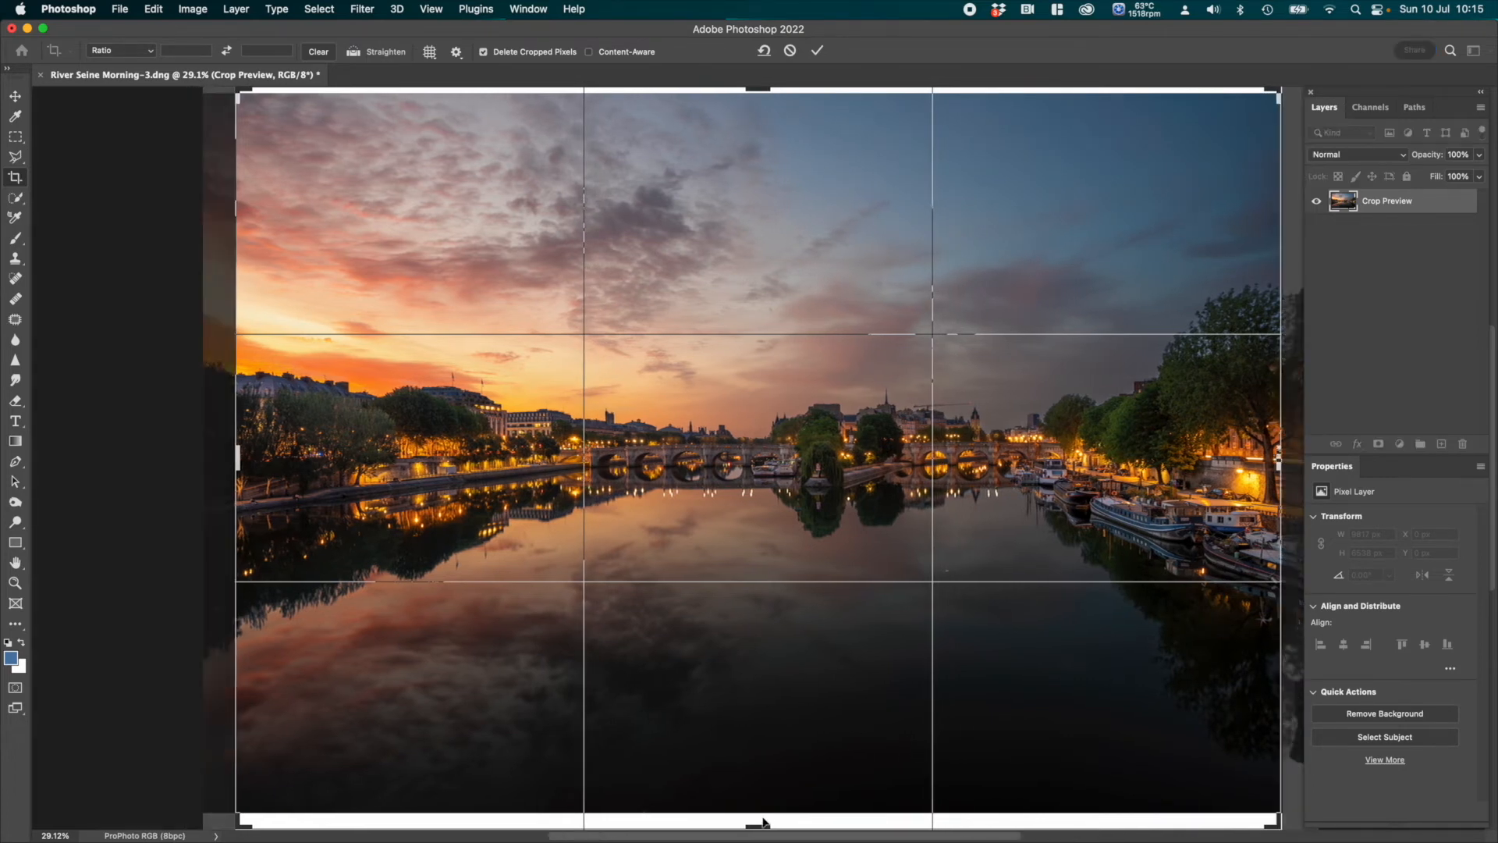
{"action": "left_click_drag", "start_coordinate": [761, 824], "coordinate": [760, 815]}
{"action": "left_click_drag", "start_coordinate": [760, 105], "coordinate": [762, 112]}
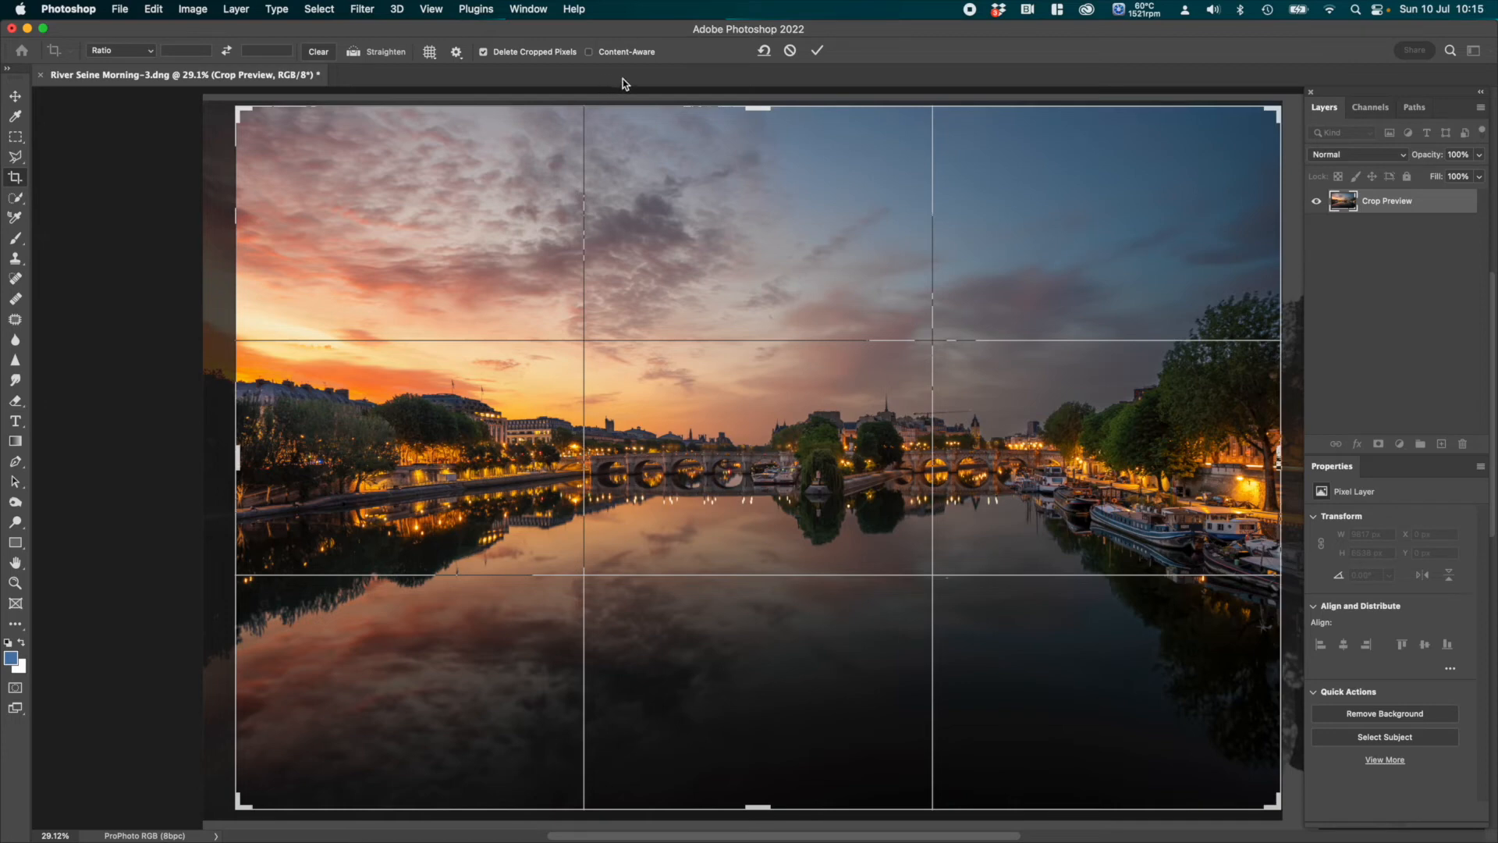
{"action": "key", "text": "Return"}
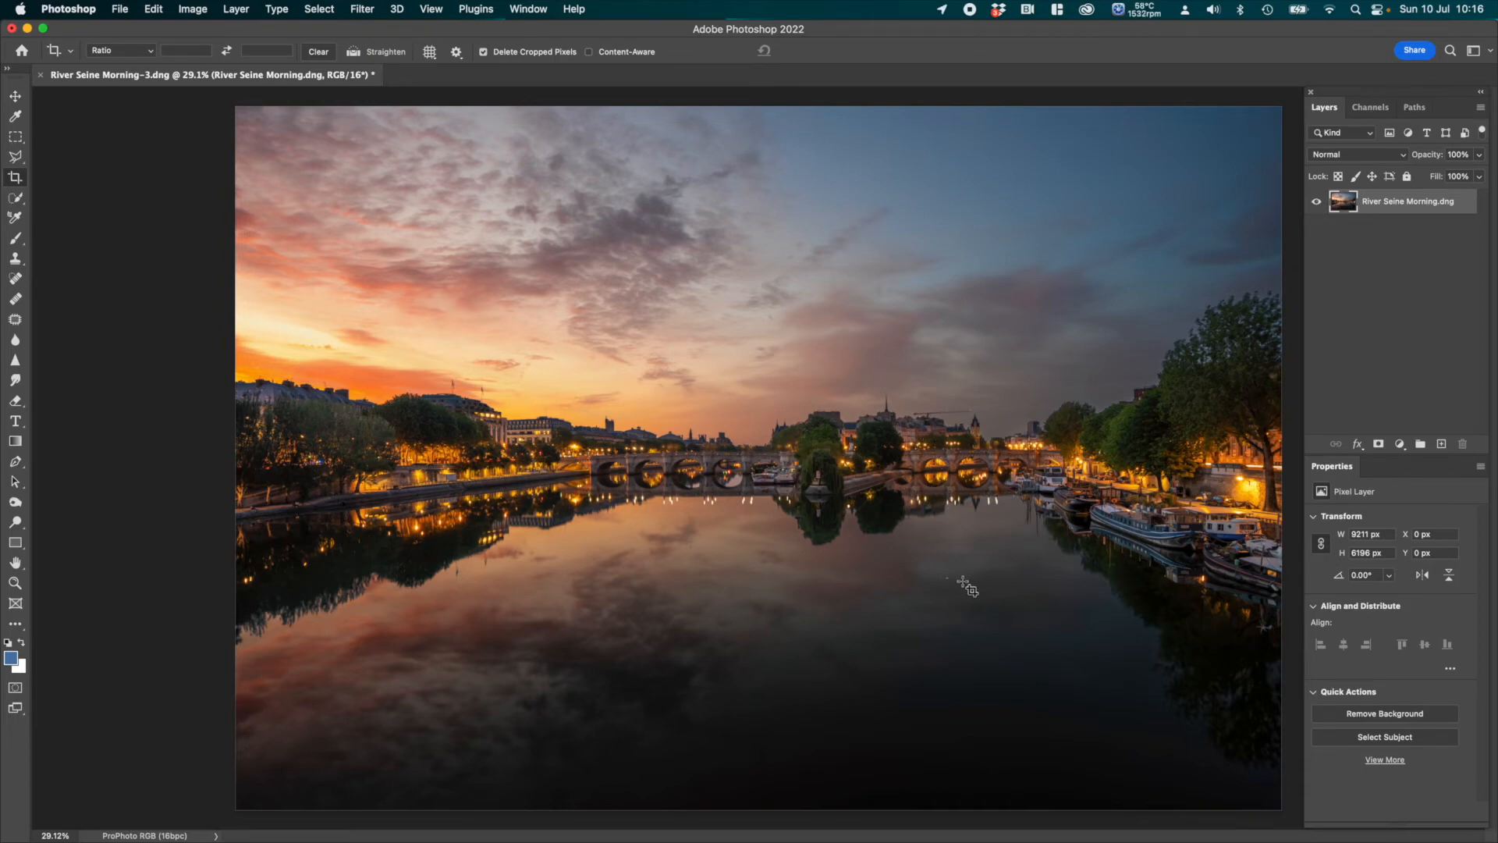
Step: Remove the white speck and small dark spots from the water below the willow with the content-aware Spot Healing Brush at size 90
{"action": "scroll", "coordinate": [962, 585], "scroll_direction": "up", "scroll_amount": 5}
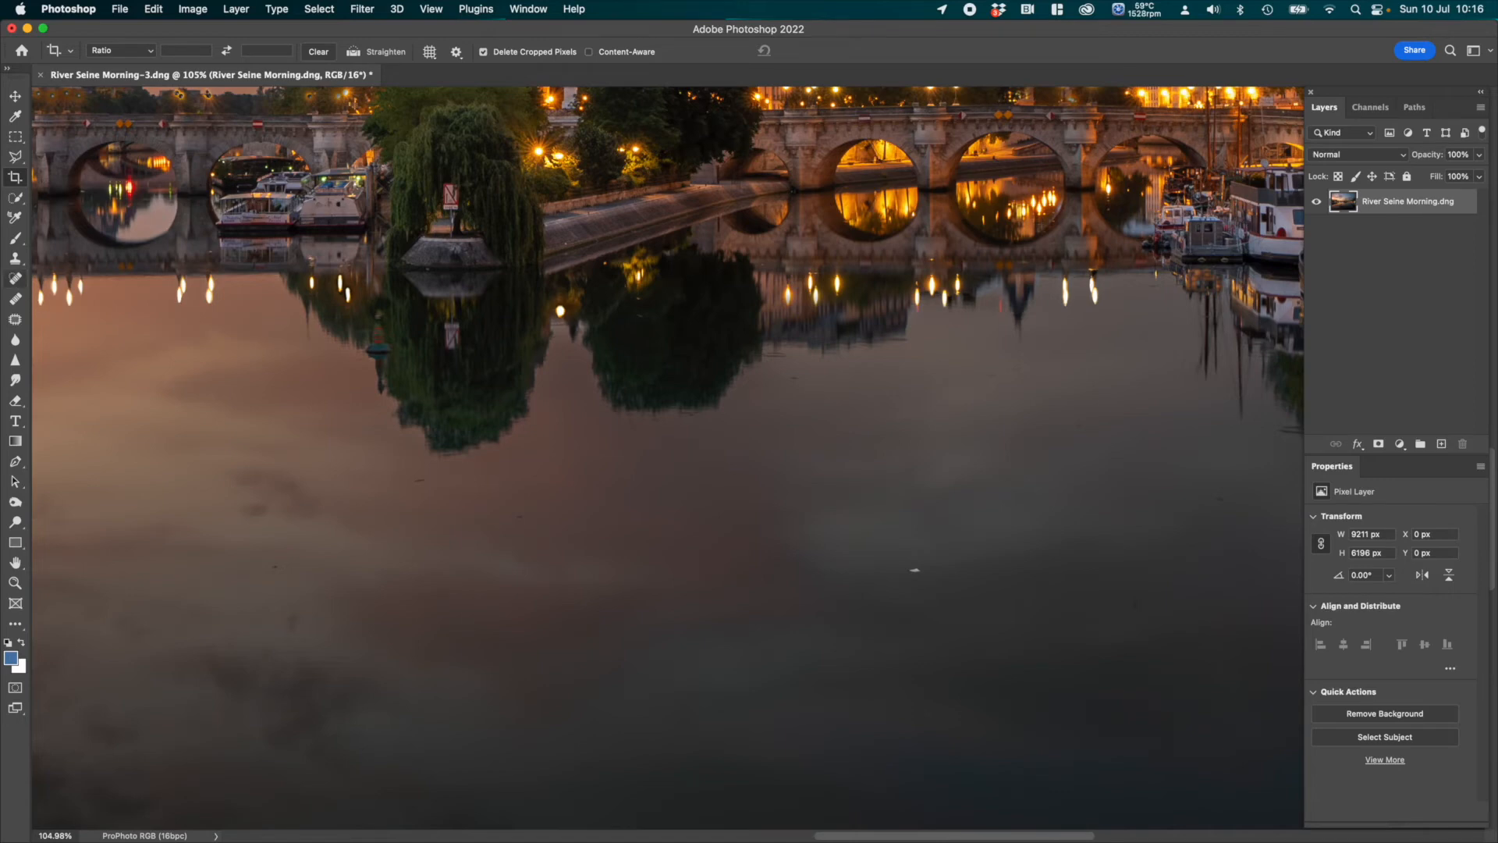
{"action": "left_click", "coordinate": [14, 279]}
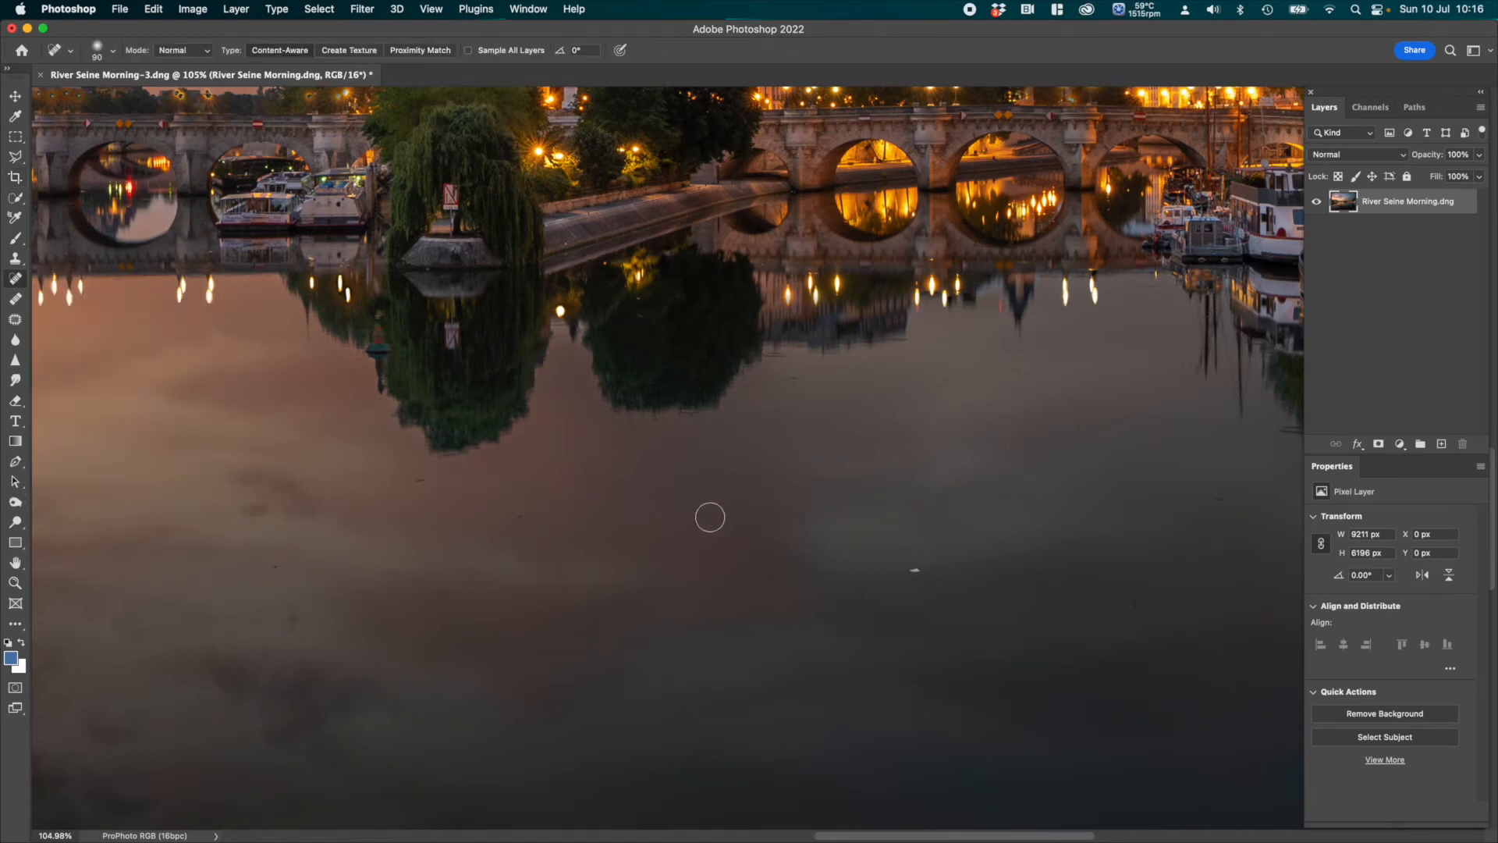
{"action": "left_click", "coordinate": [914, 571]}
{"action": "left_click", "coordinate": [918, 567]}
{"action": "left_click", "coordinate": [1129, 603]}
{"action": "left_click", "coordinate": [275, 565]}
{"action": "left_click", "coordinate": [415, 484]}
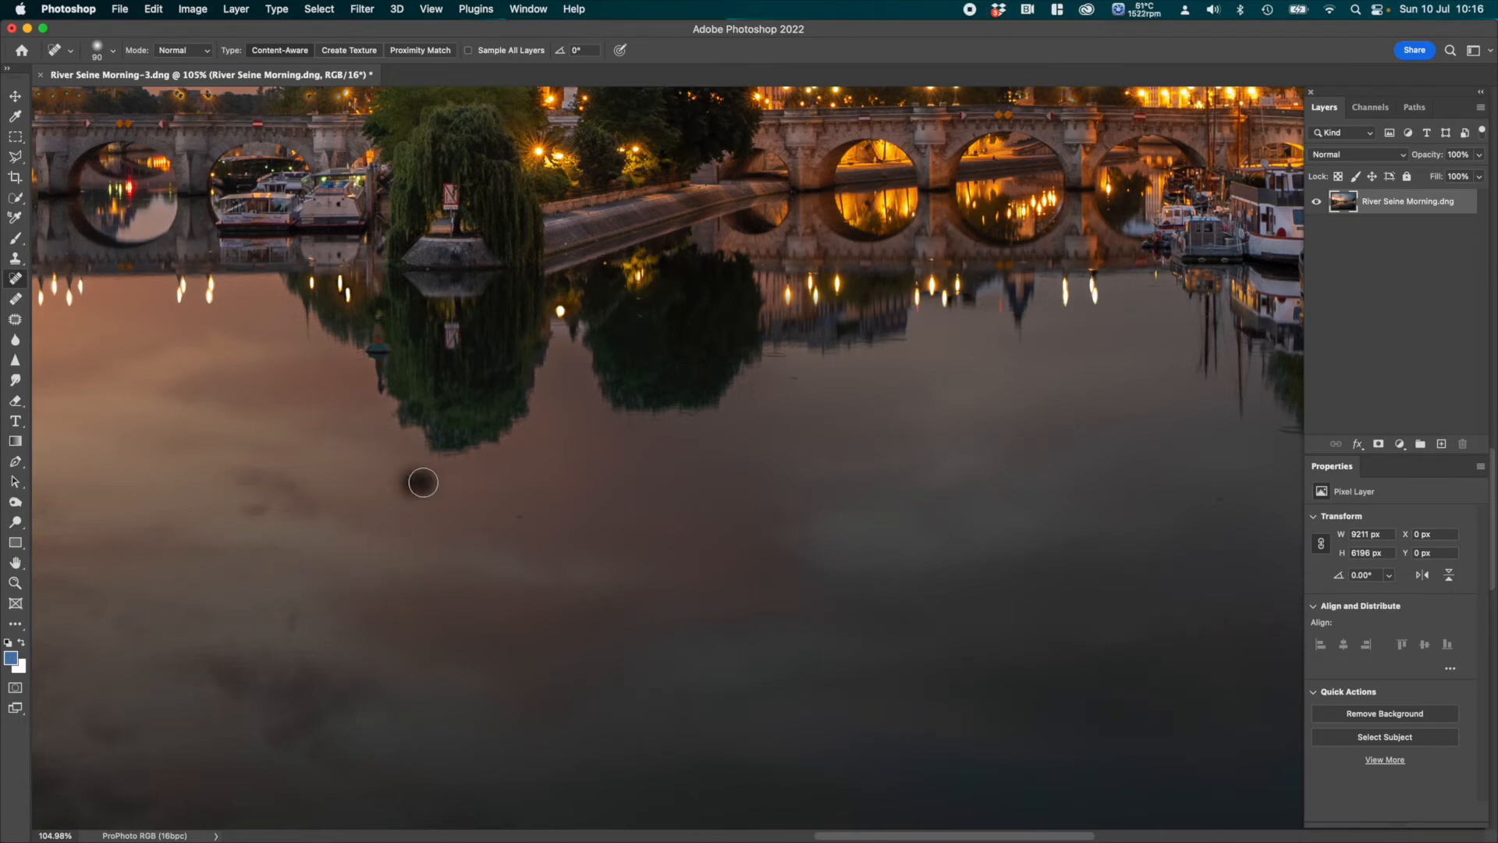
{"action": "left_click", "coordinate": [518, 515]}
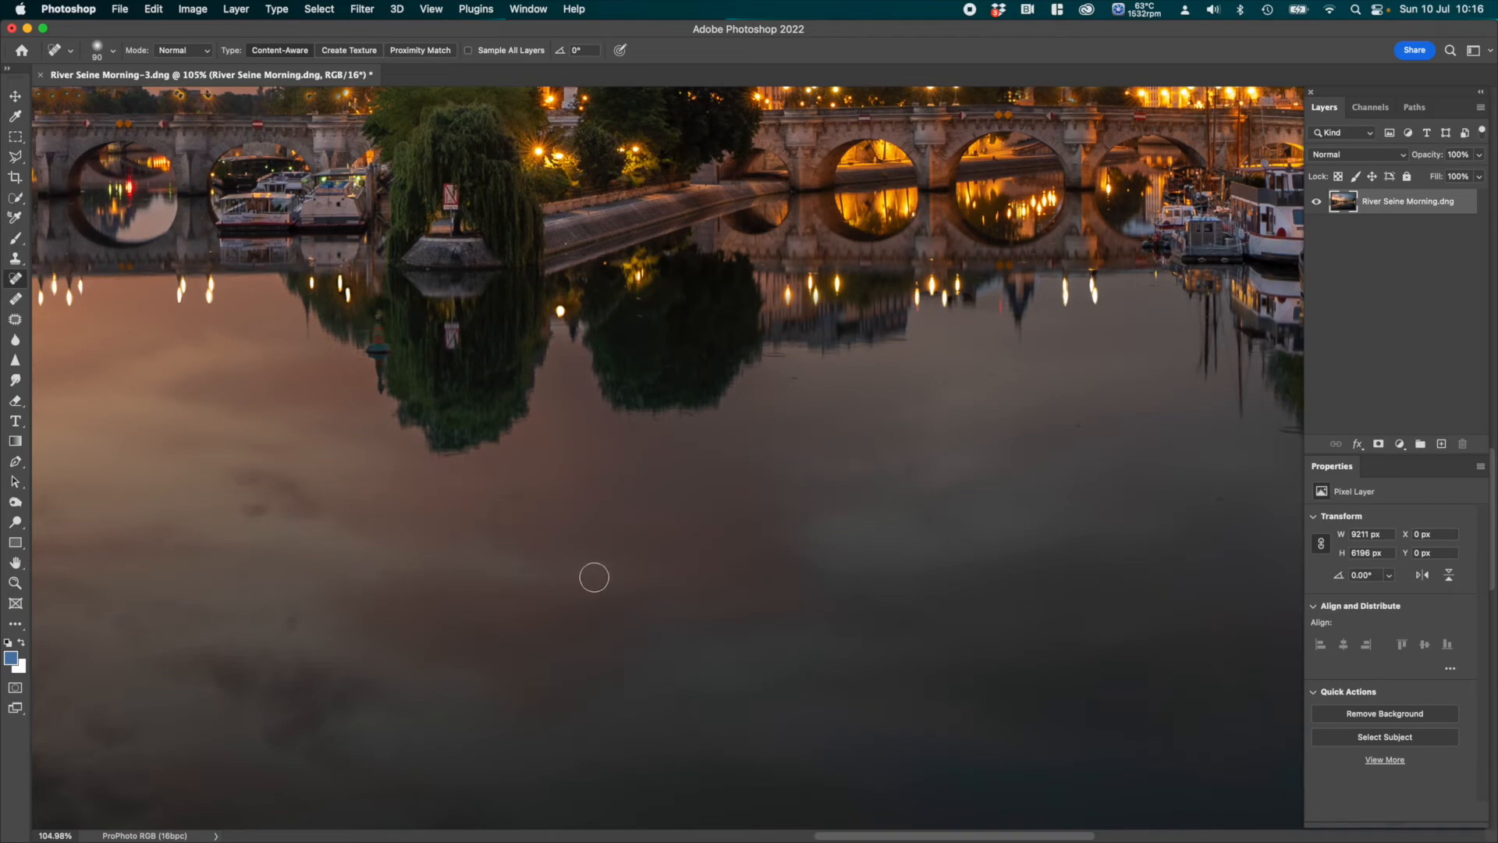
Step: Heal the remaining small spots on the water between the bridge reflections and the moored boats
{"action": "left_click_drag", "start_coordinate": [874, 576], "coordinate": [328, 485]}
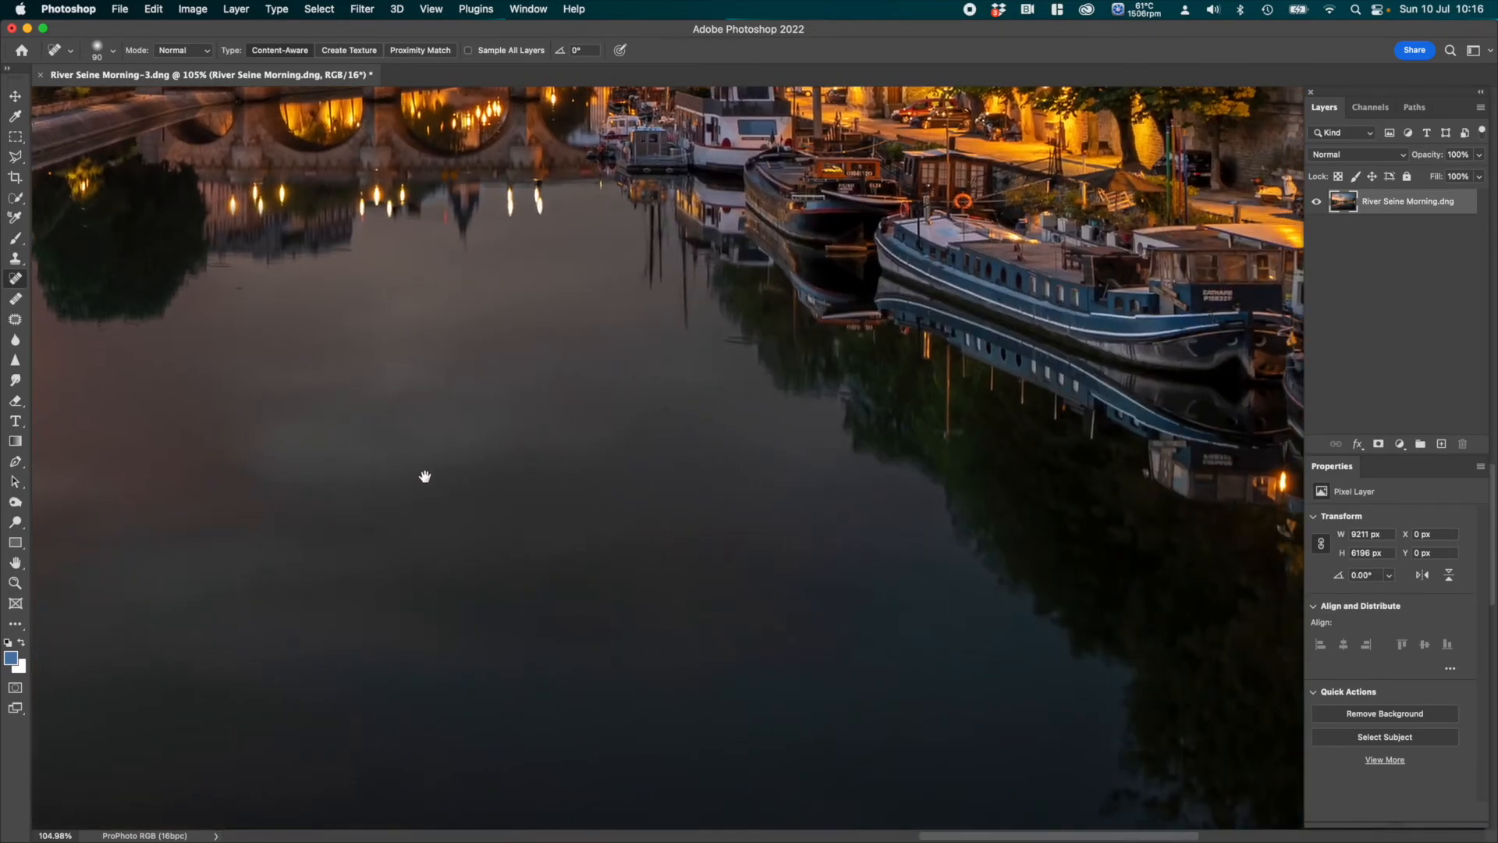
{"action": "left_click", "coordinate": [660, 407]}
{"action": "left_click", "coordinate": [520, 335]}
{"action": "left_click", "coordinate": [241, 288]}
Step: Heal the small spots in the dark water along the photo's lower edge with the content-aware Spot Healing Brush
{"action": "left_click_drag", "start_coordinate": [633, 601], "coordinate": [817, 292]}
{"action": "mouse_move", "coordinate": [519, 551]}
{"action": "left_mouse_down"}
{"action": "mouse_move", "coordinate": [872, 512]}
{"action": "mouse_move", "coordinate": [1032, 522]}
{"action": "left_mouse_up"}
{"action": "mouse_move", "coordinate": [398, 543]}
{"action": "left_mouse_down"}
{"action": "mouse_move", "coordinate": [522, 401]}
{"action": "mouse_move", "coordinate": [622, 414]}
{"action": "left_mouse_up"}
{"action": "left_click", "coordinate": [737, 333]}
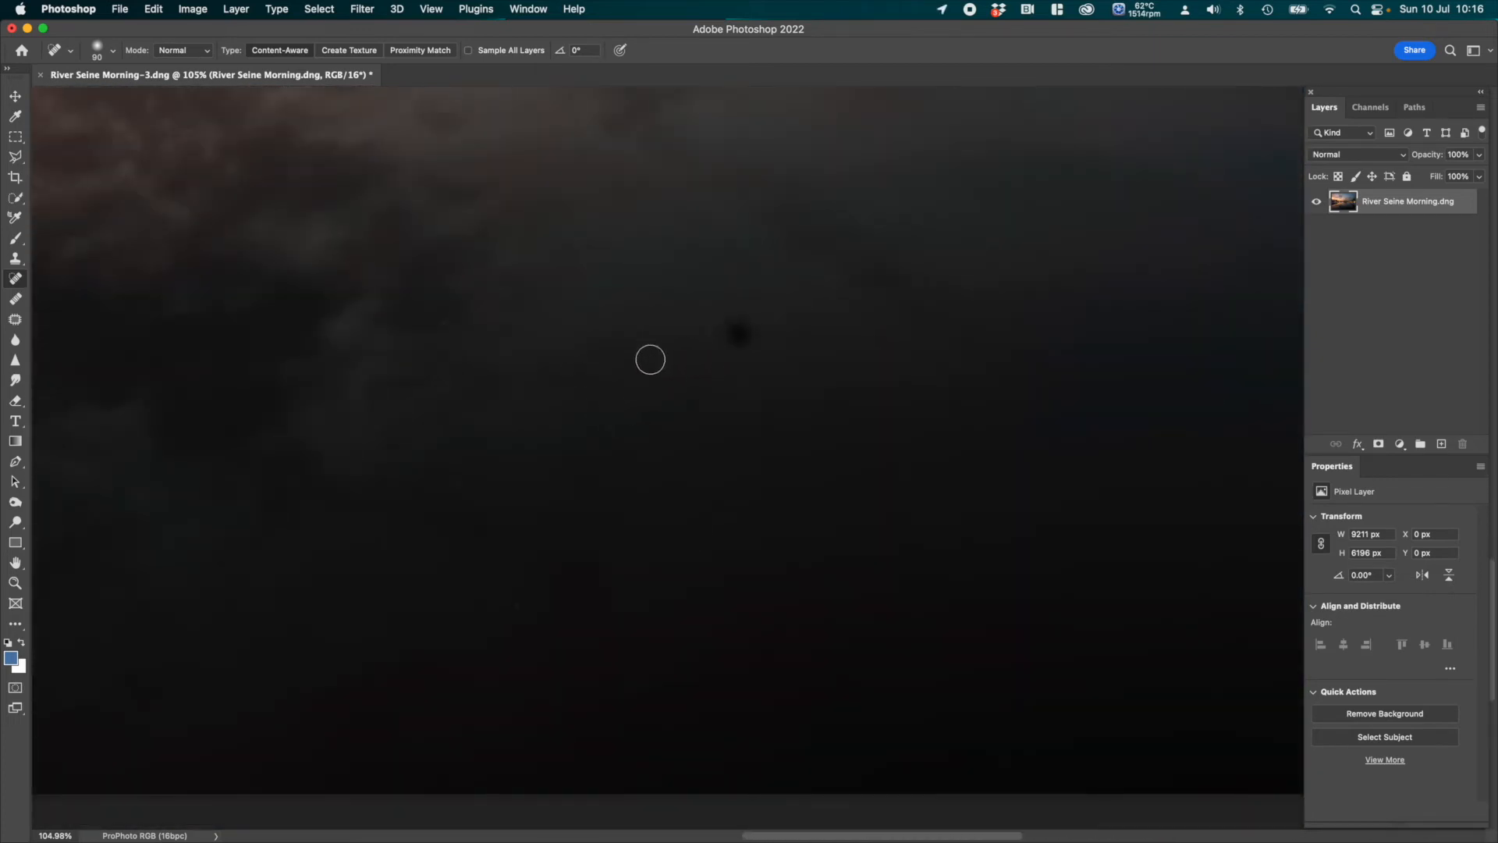
{"action": "left_click", "coordinate": [613, 372]}
{"action": "left_click", "coordinate": [606, 418]}
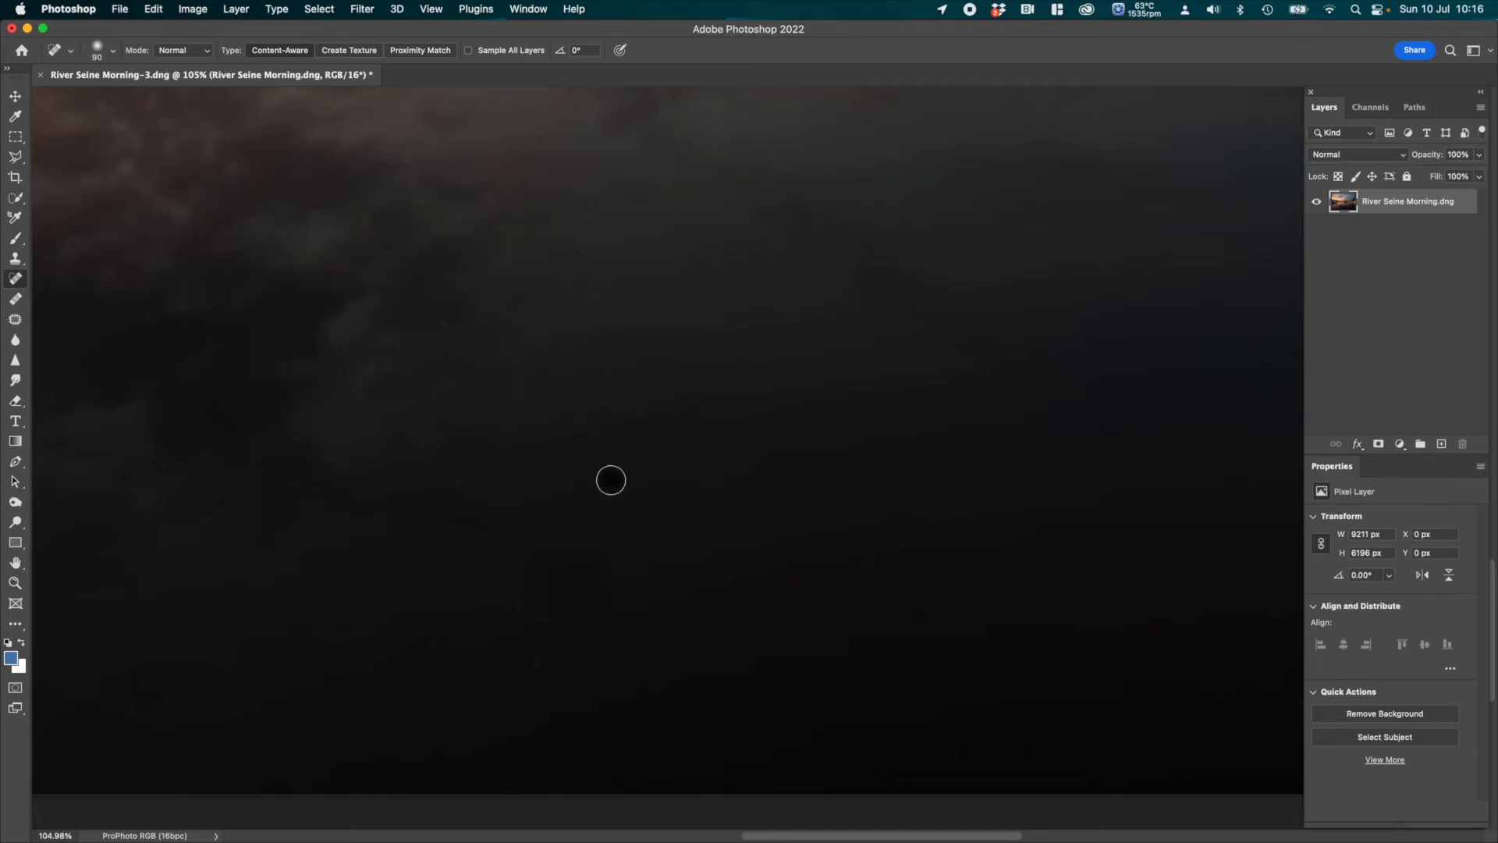
{"action": "left_click", "coordinate": [621, 507]}
{"action": "left_click", "coordinate": [715, 494]}
{"action": "left_click", "coordinate": [490, 624]}
{"action": "left_click", "coordinate": [462, 487]}
{"action": "left_click", "coordinate": [324, 287]}
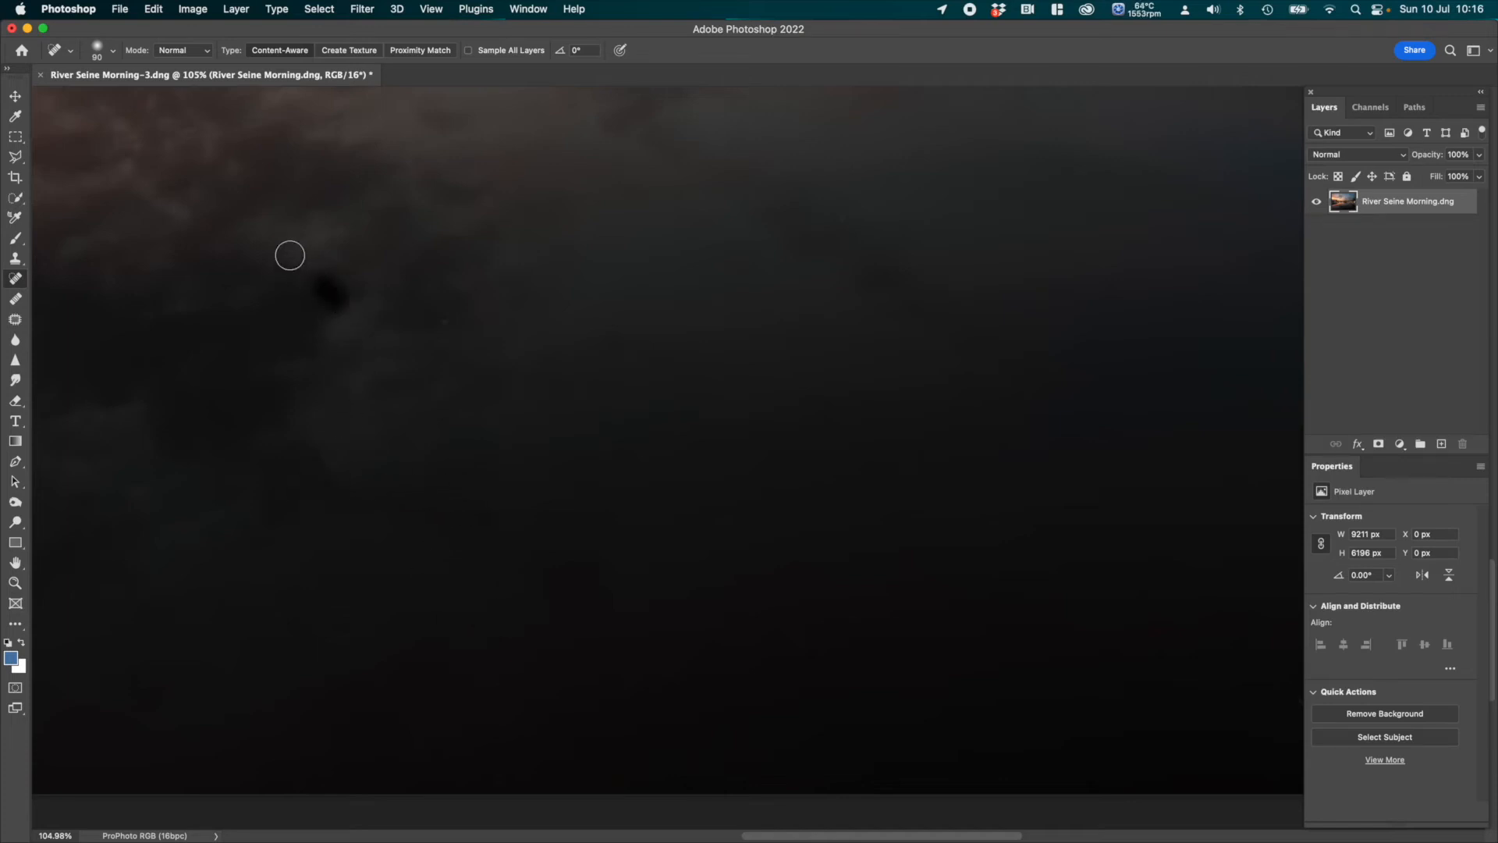
{"action": "left_click", "coordinate": [277, 233]}
{"action": "left_click", "coordinate": [443, 323]}
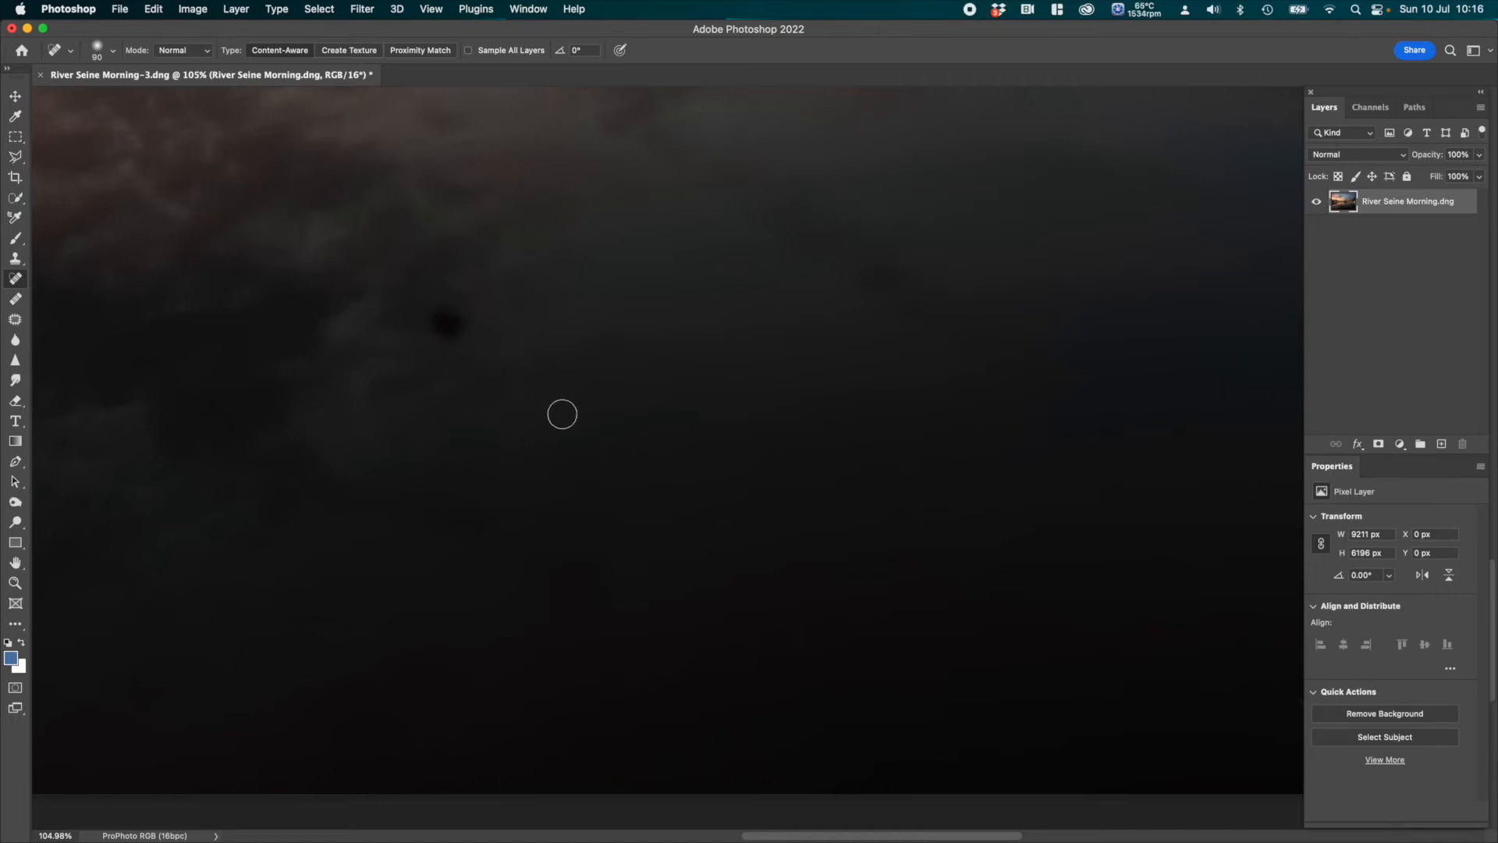
{"action": "left_click", "coordinate": [503, 444]}
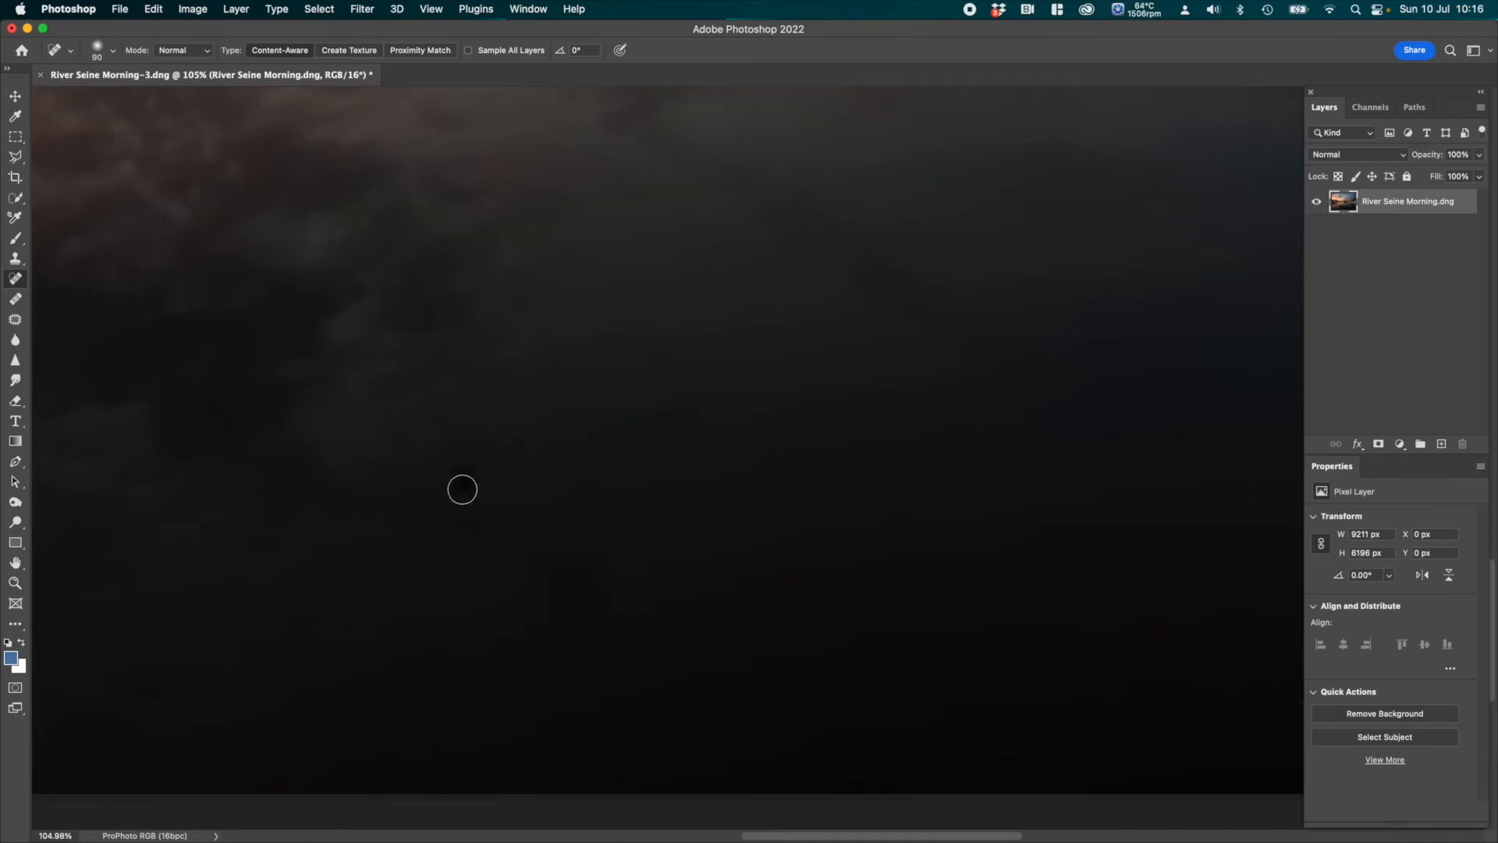
{"action": "left_click", "coordinate": [505, 518]}
{"action": "left_click_drag", "start_coordinate": [545, 545], "coordinate": [557, 599]}
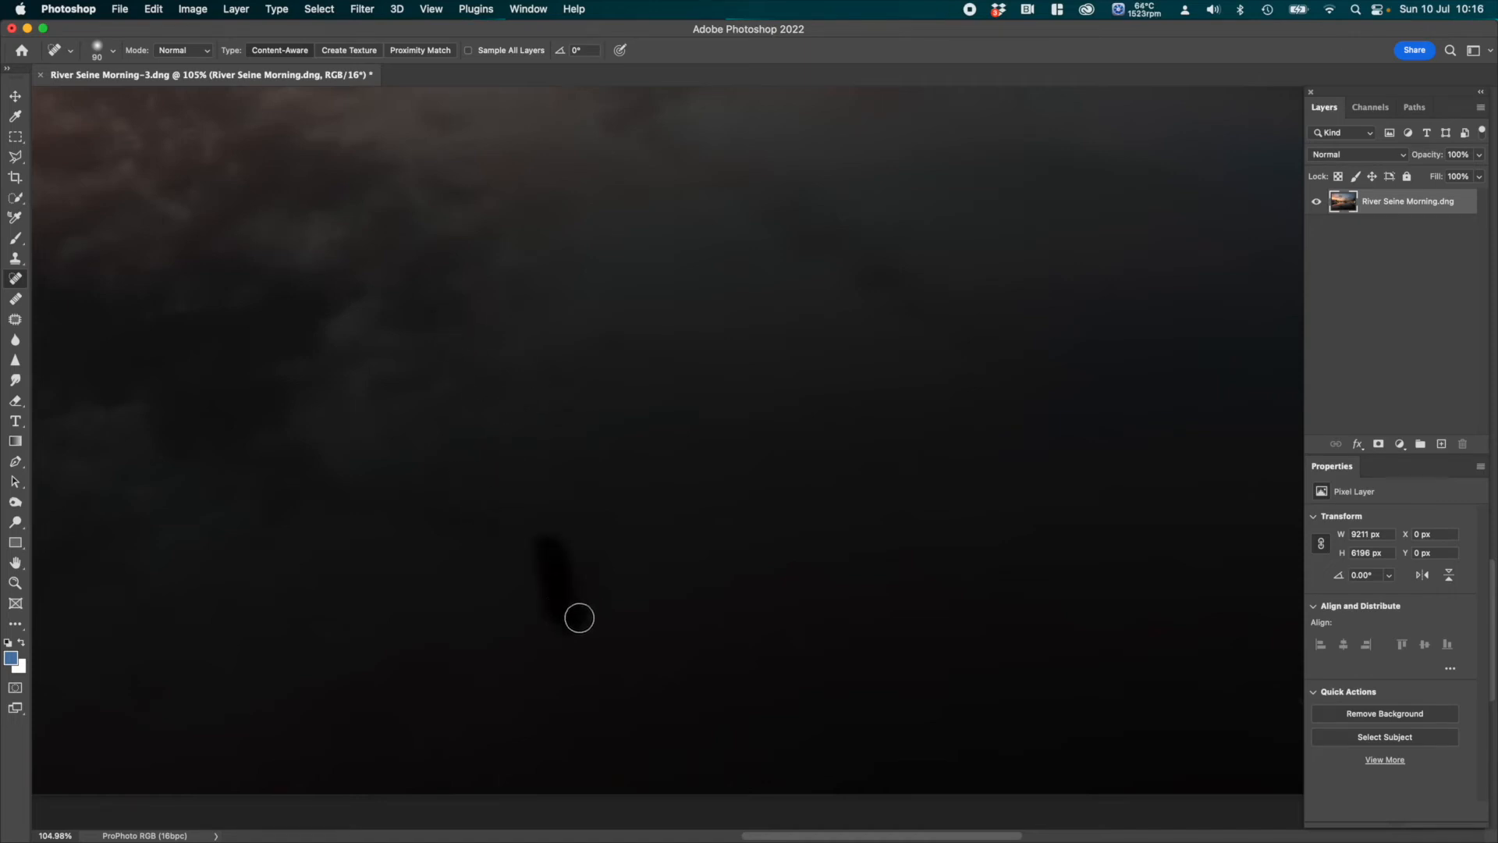
{"action": "left_click", "coordinate": [660, 599]}
{"action": "left_click", "coordinate": [702, 630]}
{"action": "left_click", "coordinate": [721, 521]}
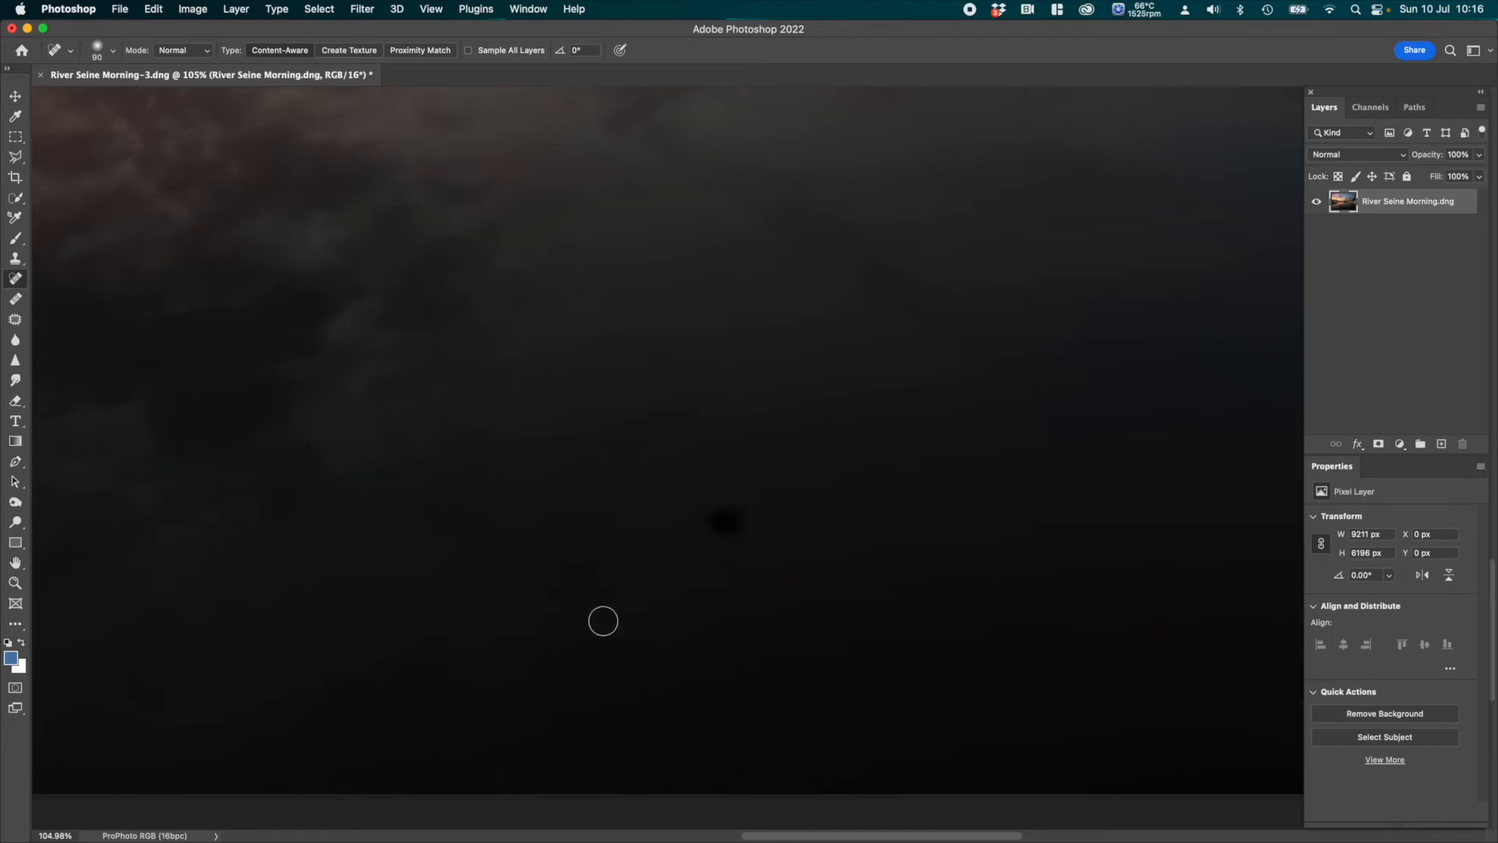
{"action": "left_click", "coordinate": [450, 735]}
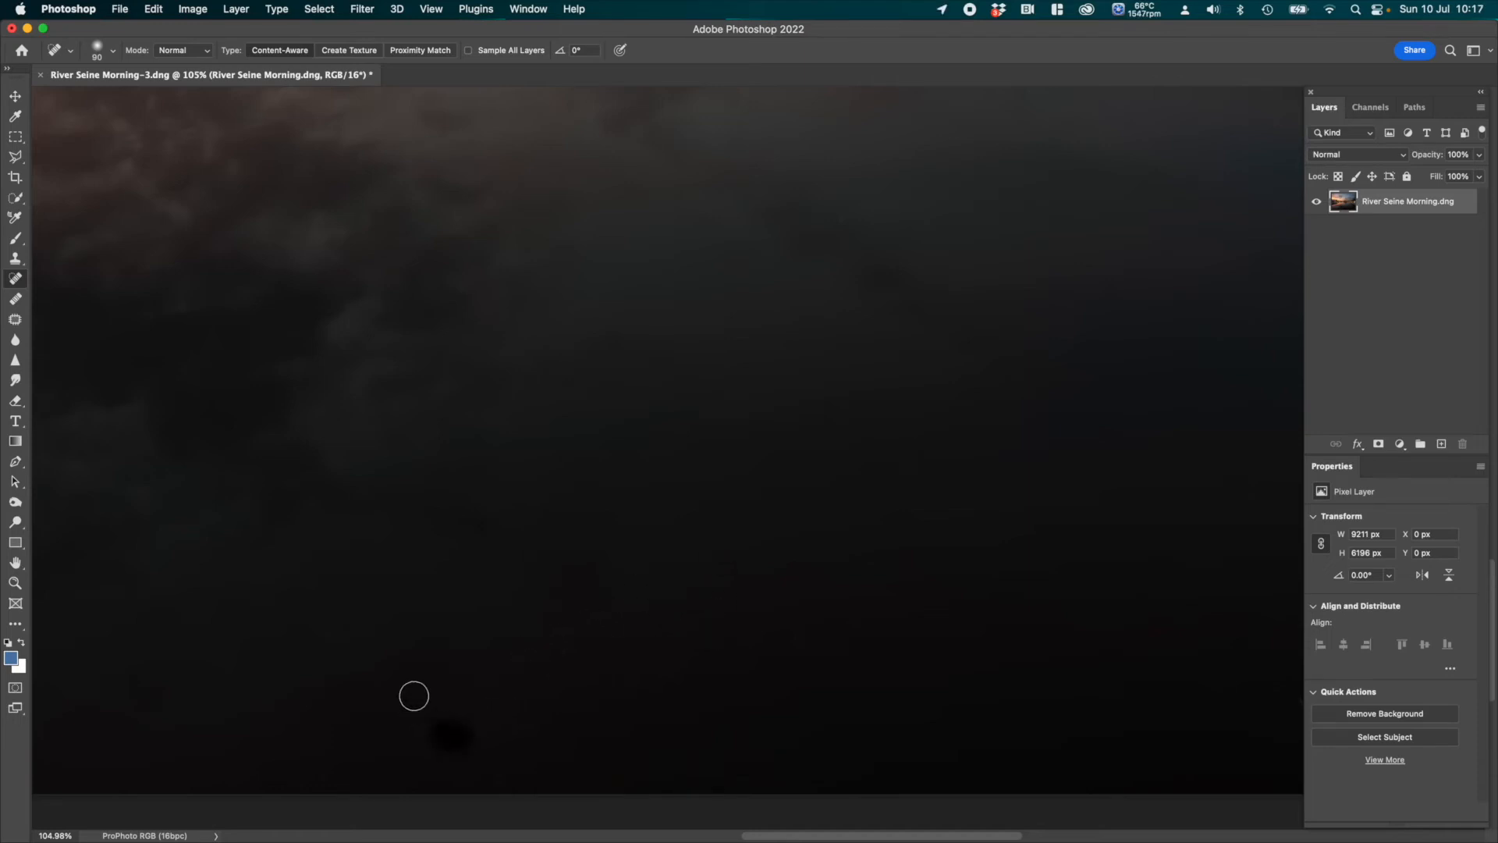
{"action": "left_click", "coordinate": [359, 570]}
Step: Heal the small dark speck on the sunset reflection just below the bridge
{"action": "left_click_drag", "start_coordinate": [973, 497], "coordinate": [1234, 475]}
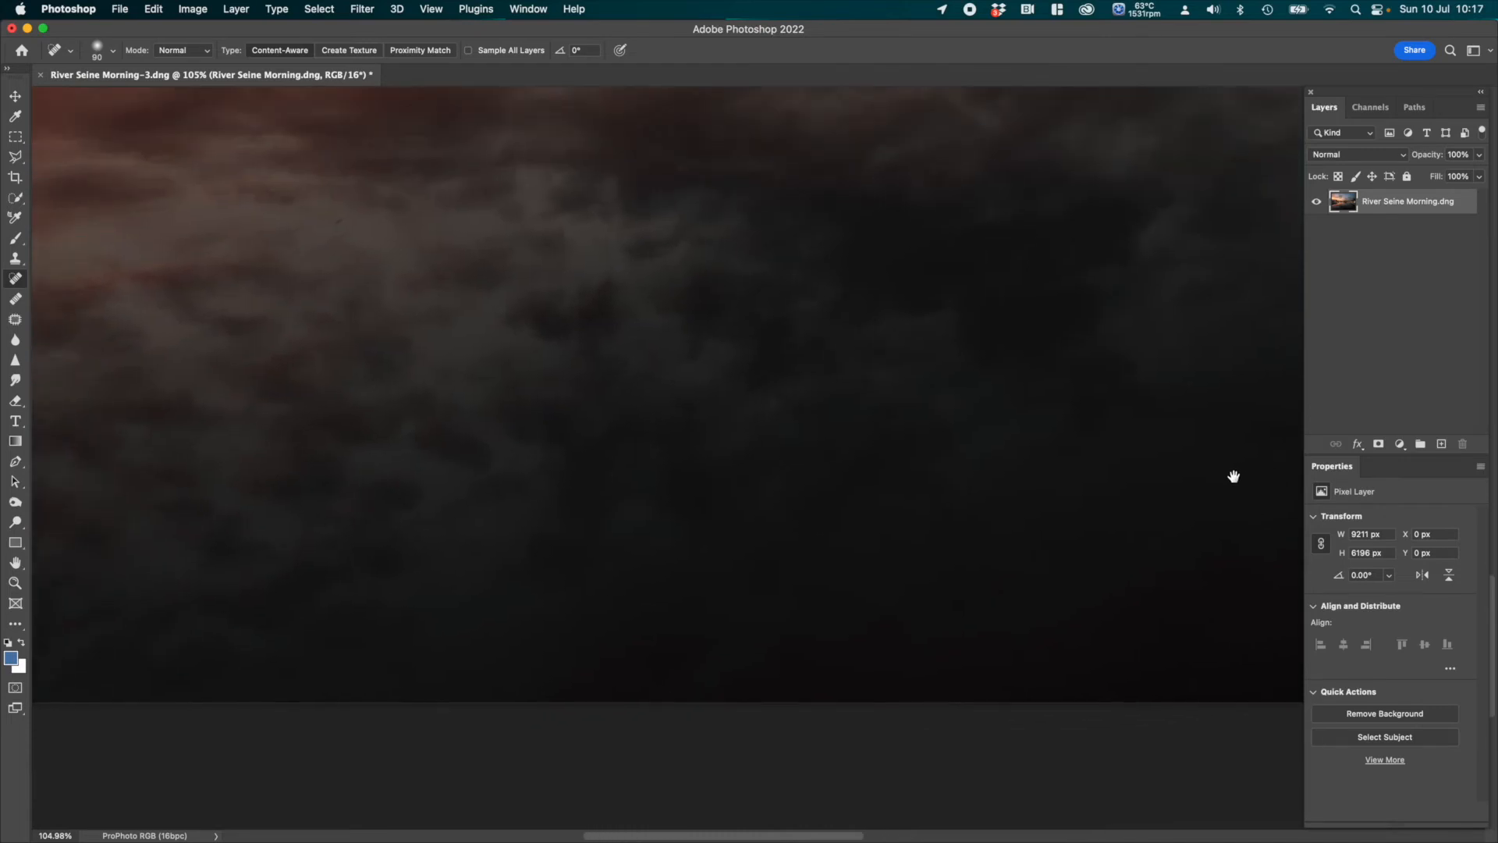
{"action": "left_click_drag", "start_coordinate": [687, 330], "coordinate": [582, 615]}
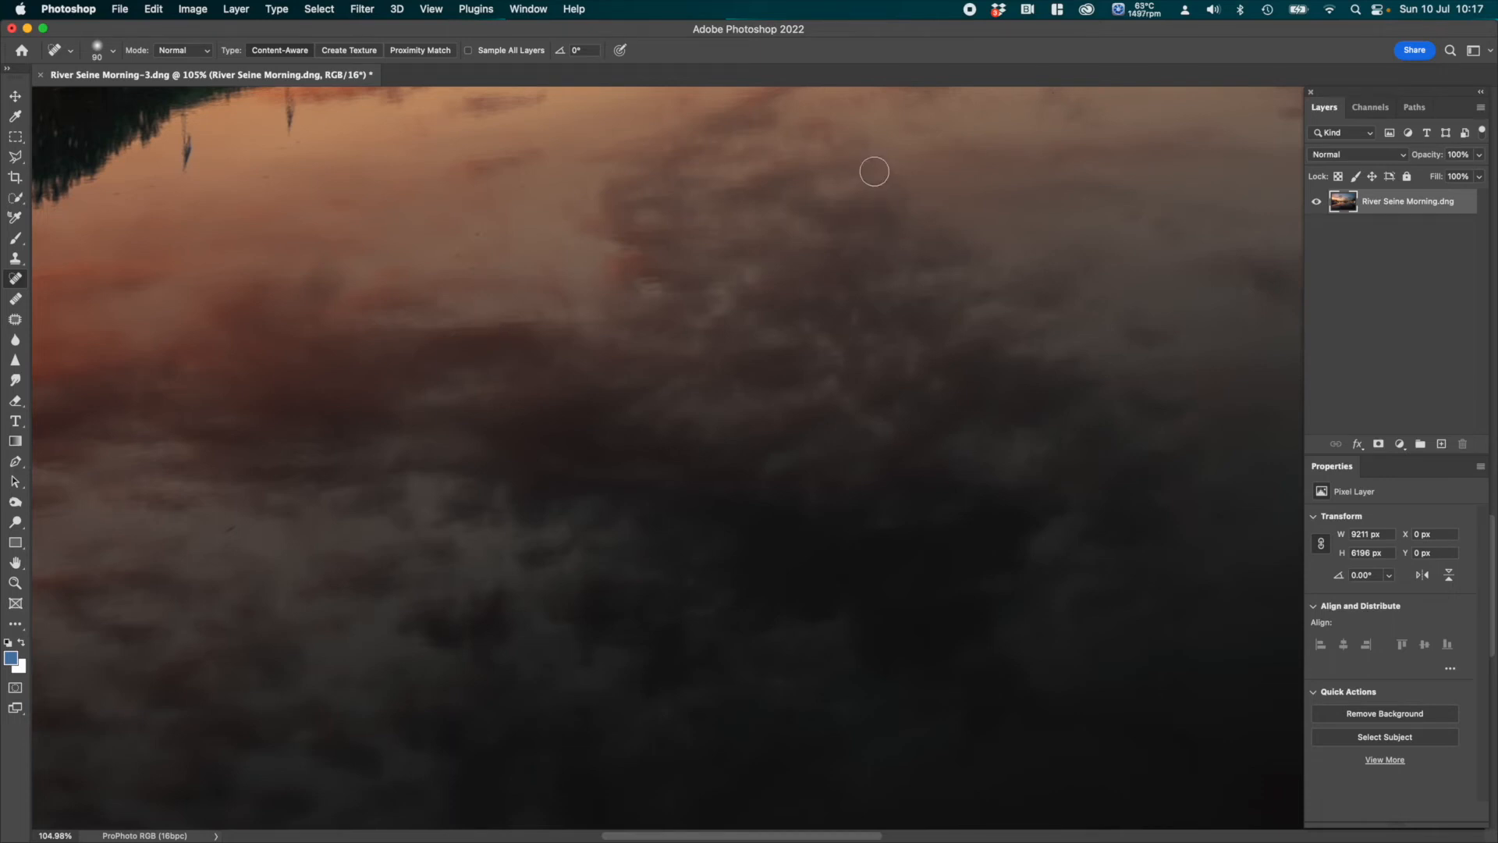
{"action": "left_click_drag", "start_coordinate": [484, 408], "coordinate": [926, 238]}
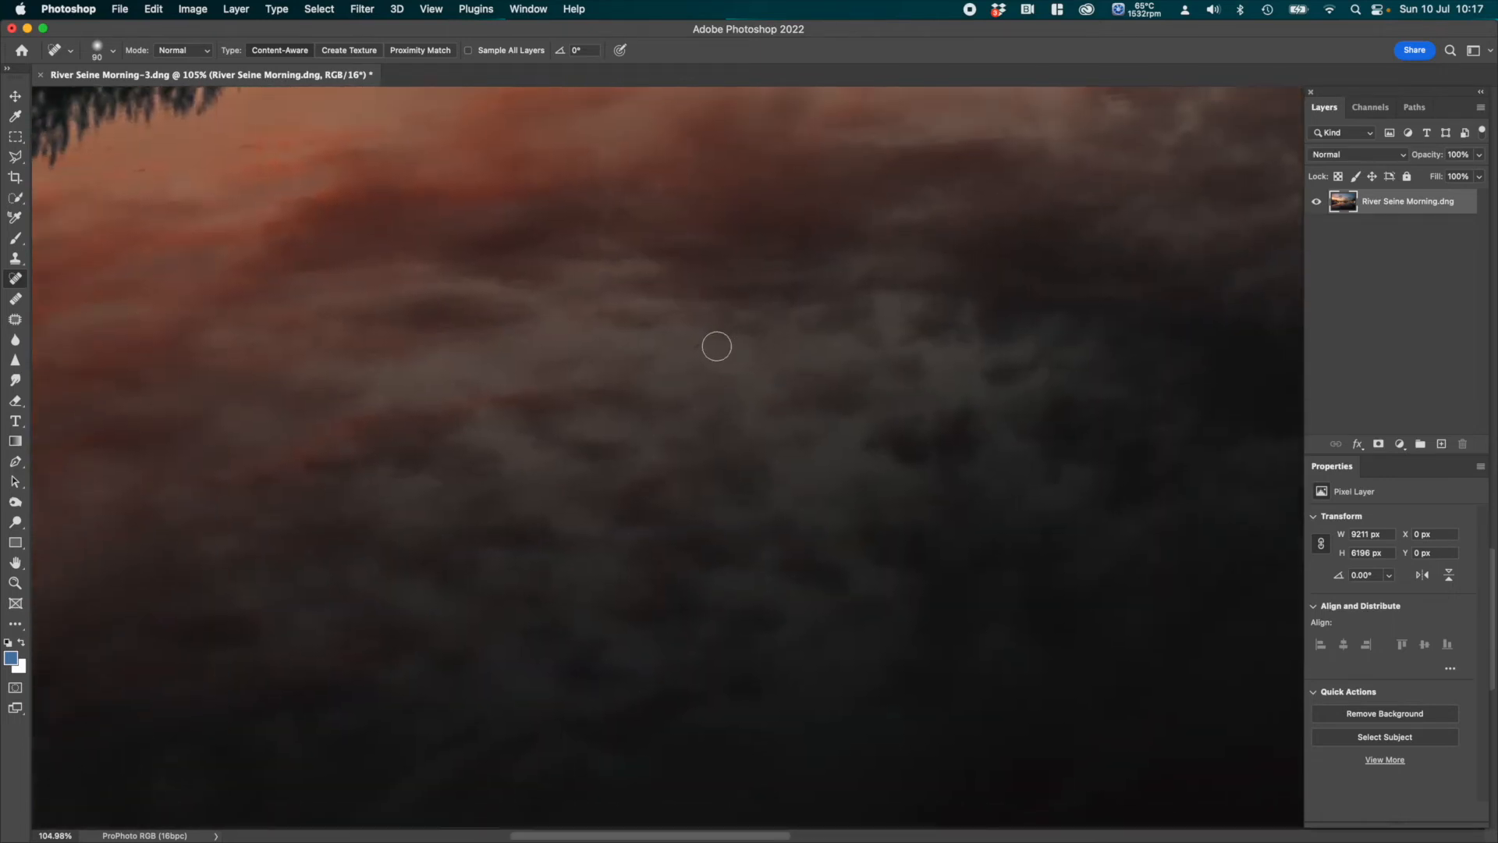
{"action": "left_click_drag", "start_coordinate": [533, 437], "coordinate": [515, 527]}
{"action": "left_click_drag", "start_coordinate": [972, 250], "coordinate": [421, 625]}
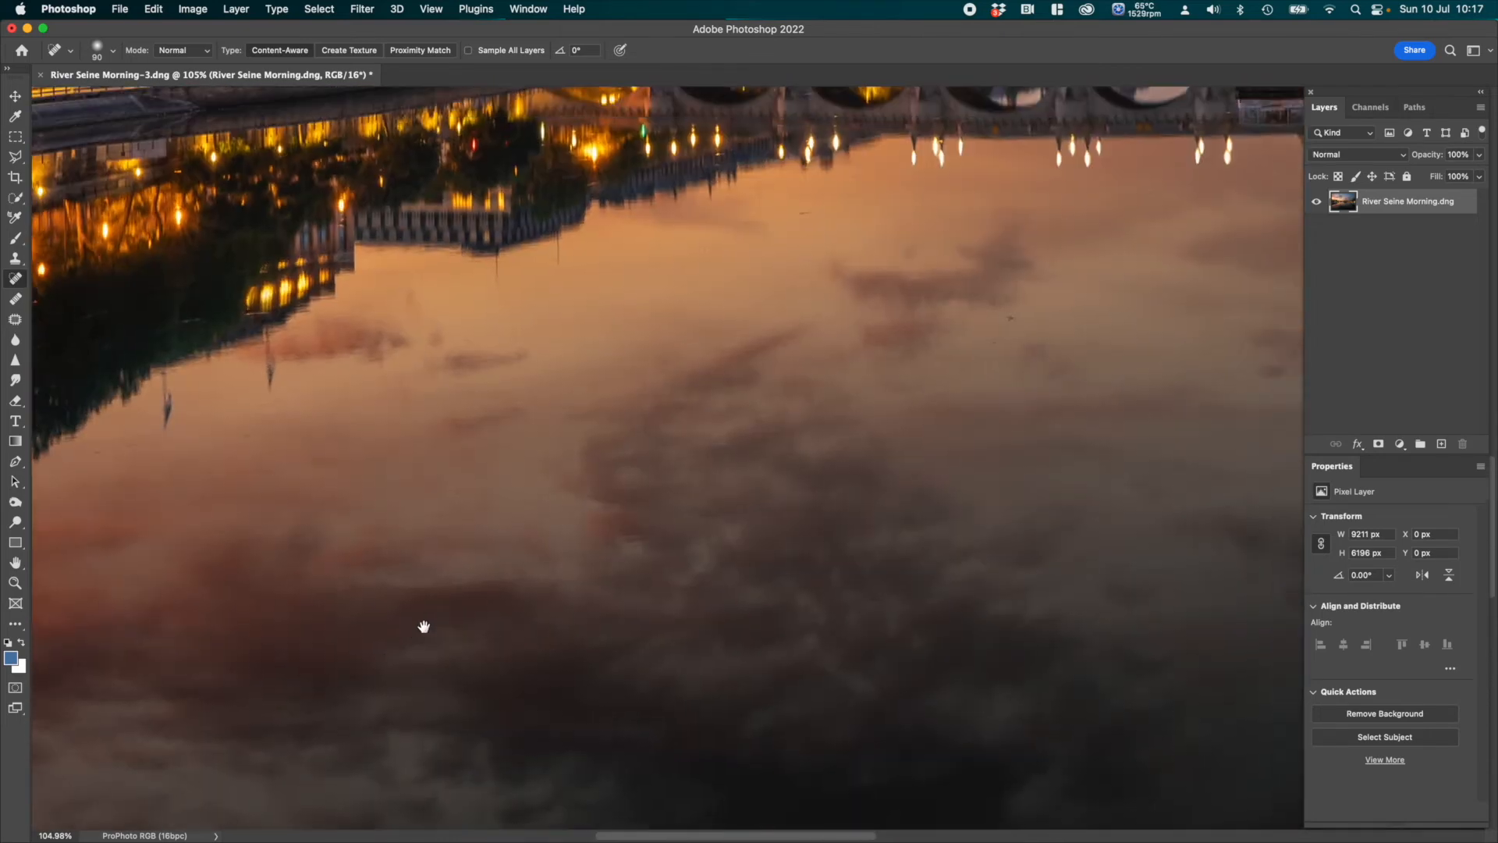
{"action": "left_click_drag", "start_coordinate": [829, 408], "coordinate": [648, 502]}
{"action": "left_click_drag", "start_coordinate": [784, 437], "coordinate": [801, 443]}
{"action": "left_click_drag", "start_coordinate": [576, 334], "coordinate": [580, 335]}
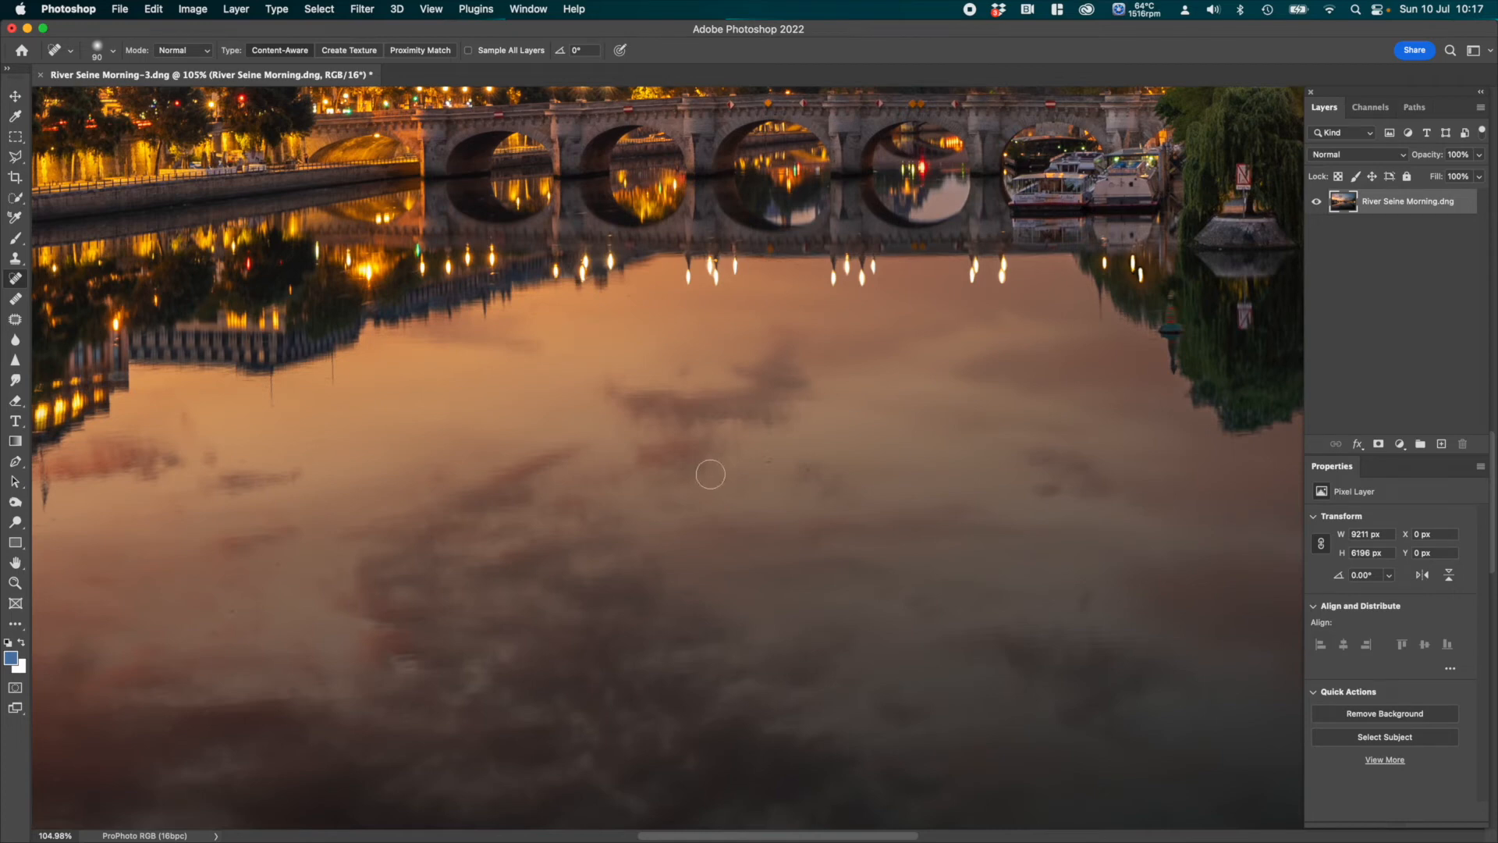
{"action": "left_click", "coordinate": [765, 461]}
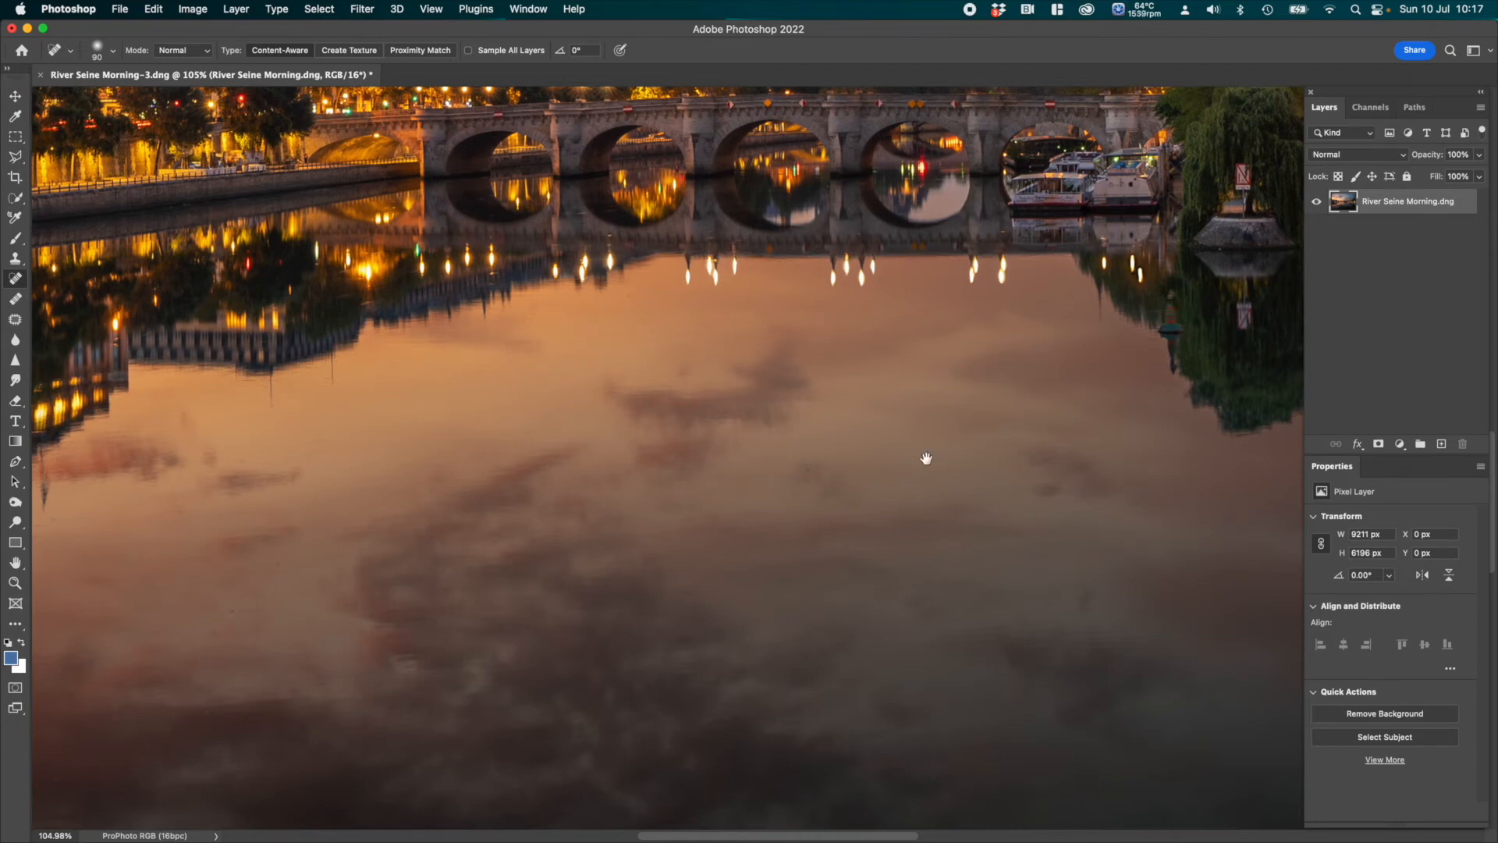
Step: Try to remove the crane above the rooftops with the Spot Healing Brush, and undo the result
{"action": "left_click_drag", "start_coordinate": [926, 458], "coordinate": [241, 448]}
{"action": "left_click_drag", "start_coordinate": [762, 471], "coordinate": [511, 492]}
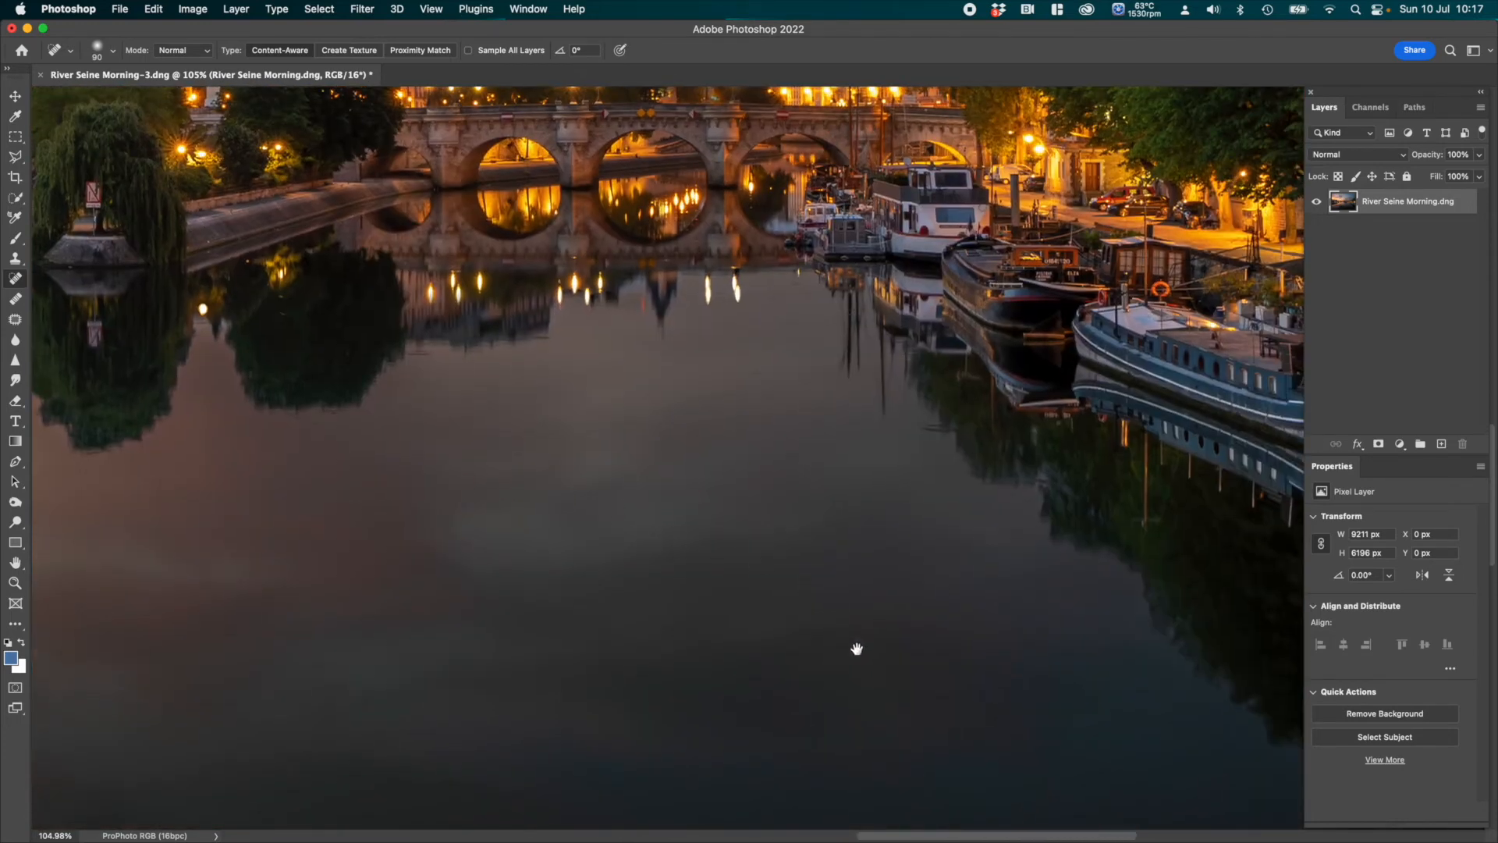
{"action": "left_click_drag", "start_coordinate": [627, 480], "coordinate": [756, 682]}
{"action": "left_click_drag", "start_coordinate": [544, 186], "coordinate": [654, 280]}
{"action": "left_click_drag", "start_coordinate": [914, 282], "coordinate": [685, 284]}
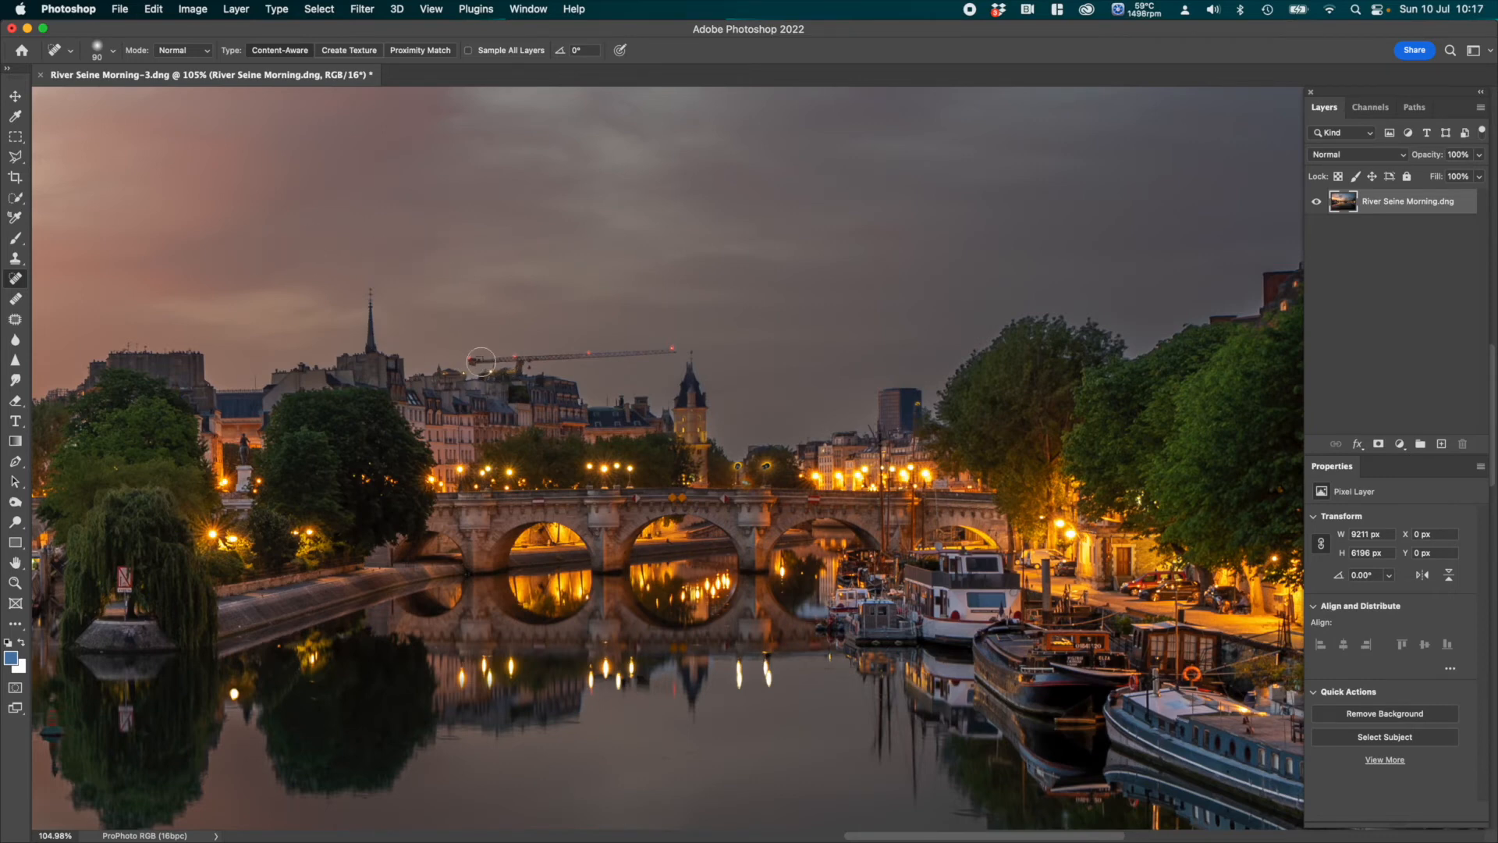
{"action": "mouse_move", "coordinate": [481, 361]}
{"action": "left_mouse_down"}
{"action": "mouse_move", "coordinate": [468, 360]}
{"action": "mouse_move", "coordinate": [687, 352]}
{"action": "mouse_move", "coordinate": [478, 355]}
{"action": "mouse_move", "coordinate": [506, 349]}
{"action": "left_mouse_up"}
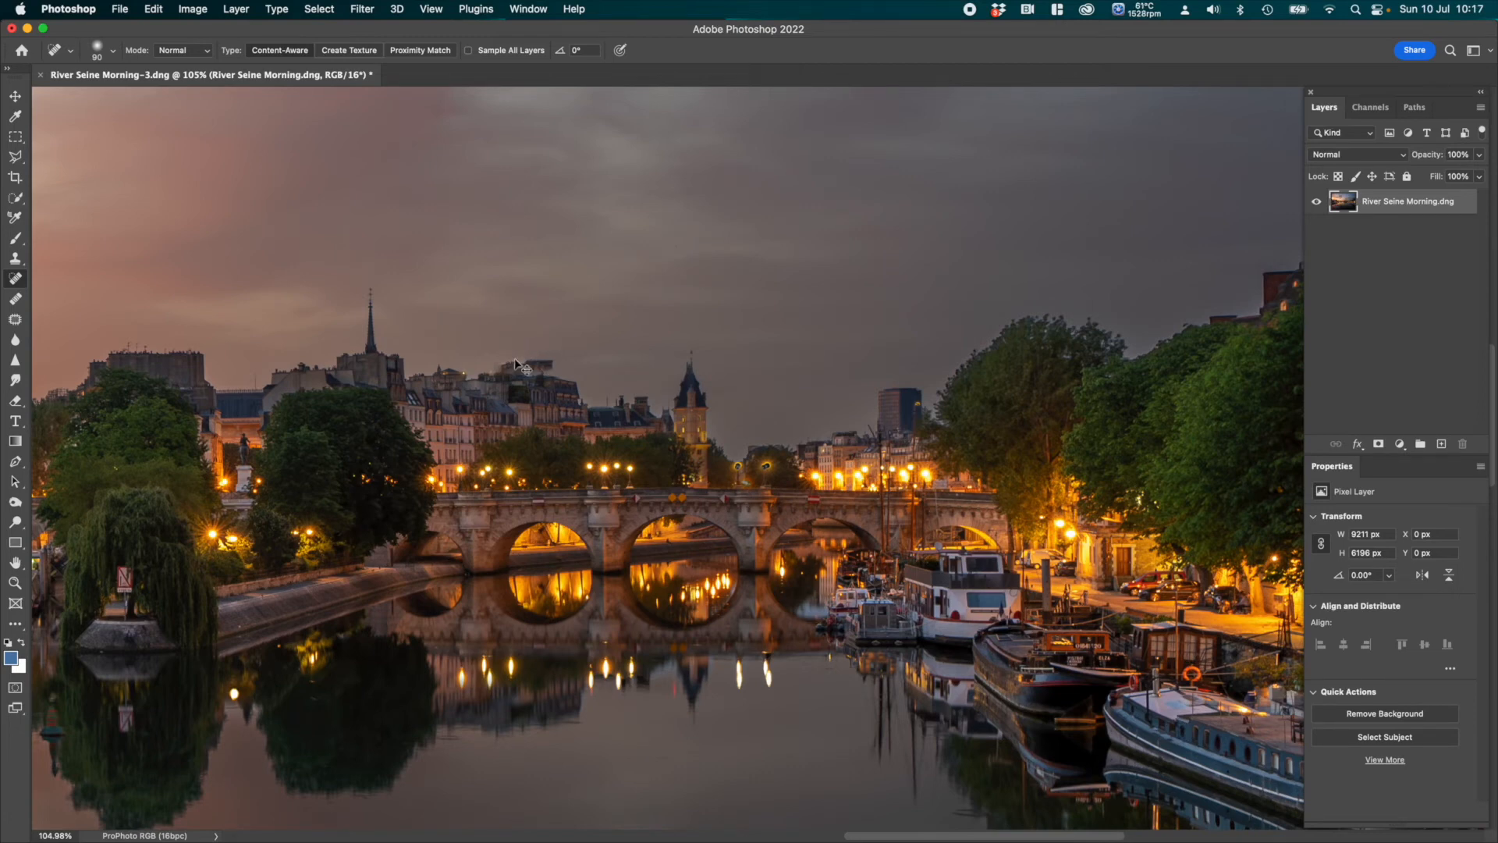
{"action": "key", "text": "super+z"}
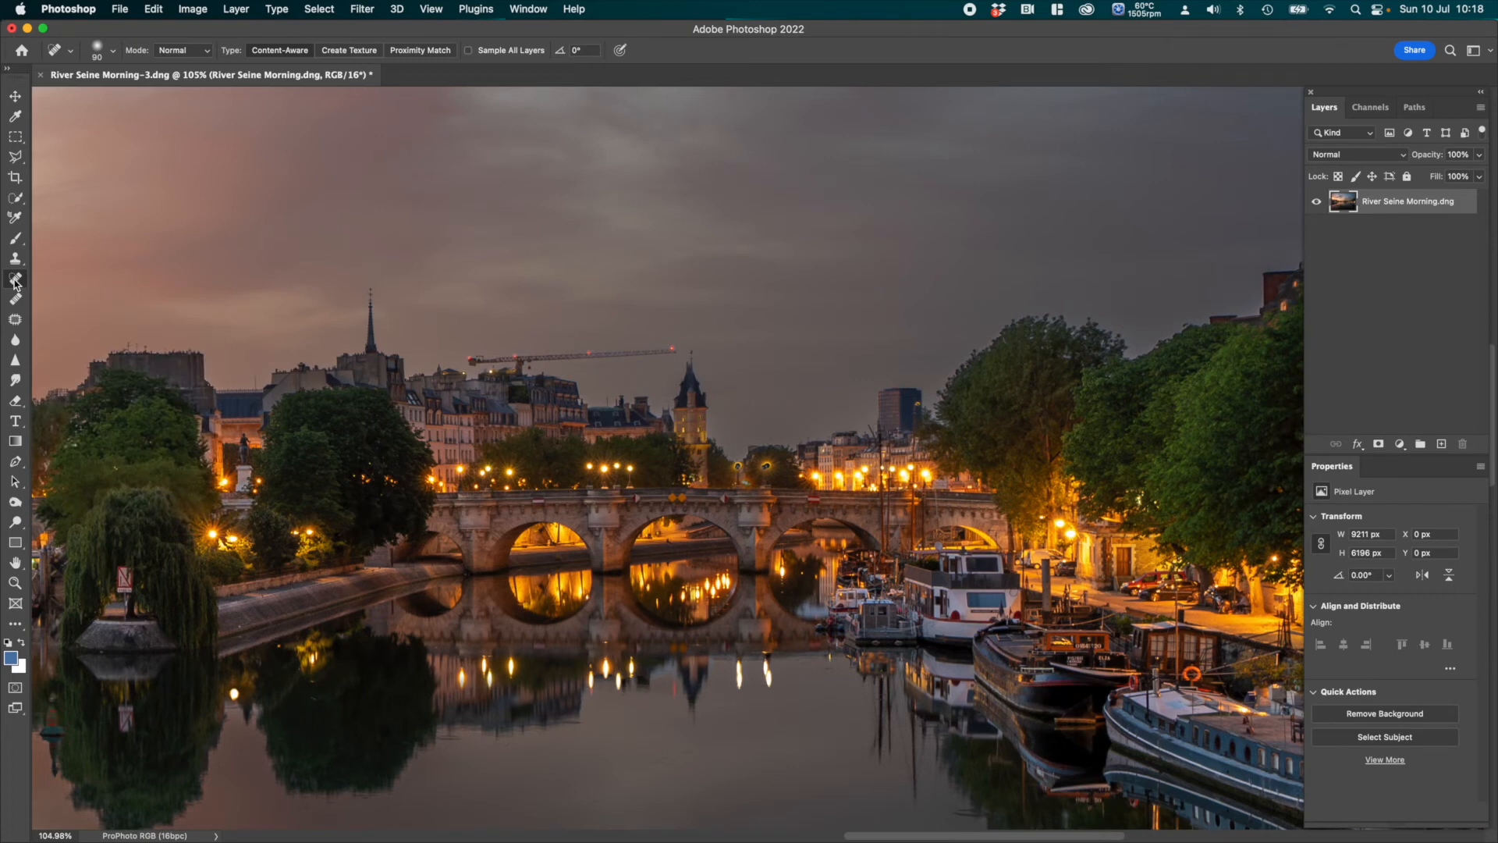
Step: Outline the crane above the rooftops with the Patch tool and replace it with clean sky
{"action": "left_click", "coordinate": [15, 319]}
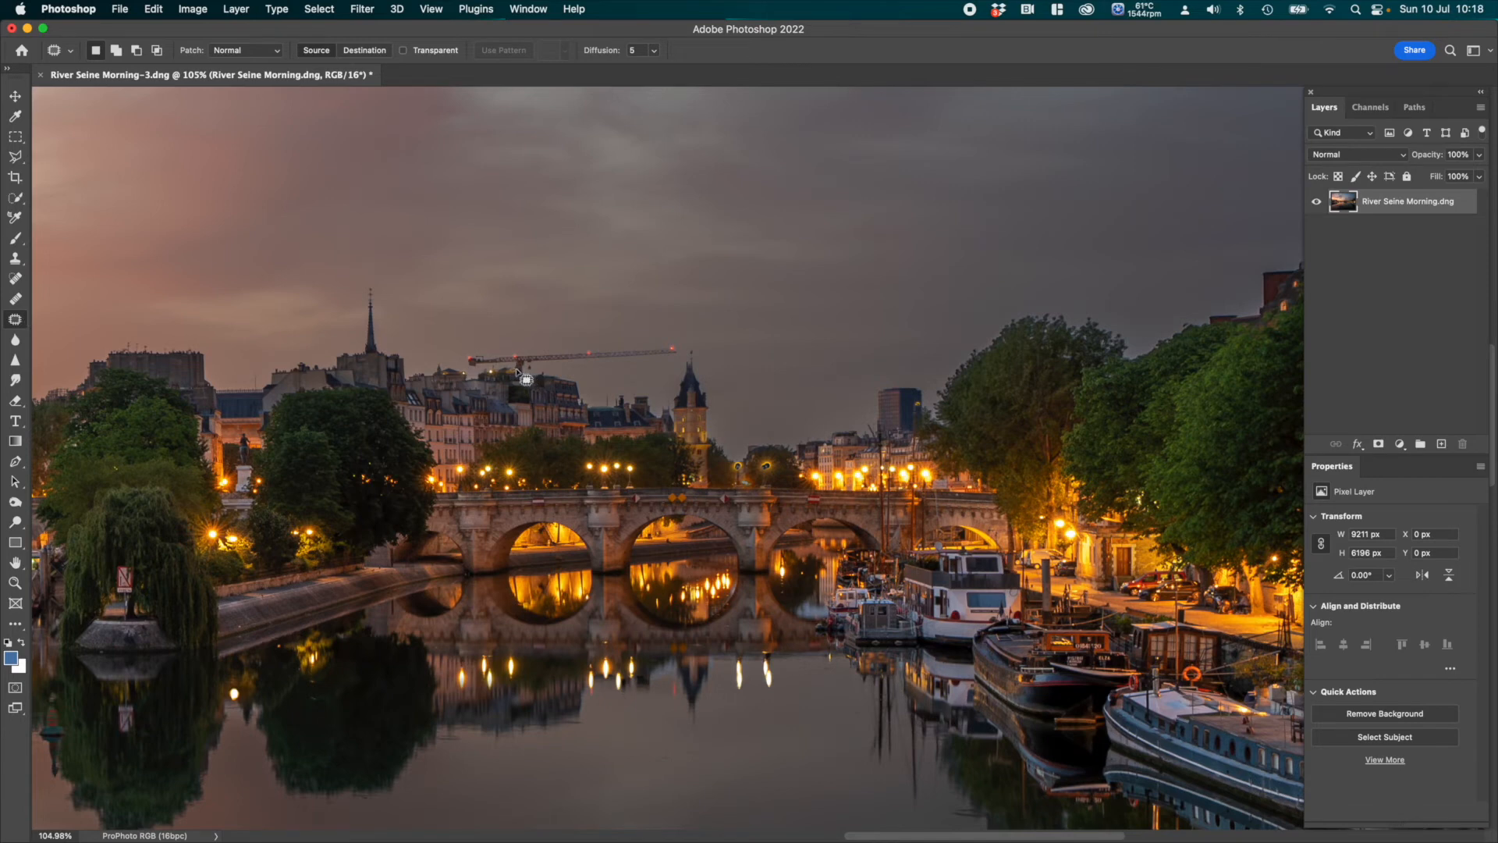
{"action": "mouse_move", "coordinate": [534, 369]}
{"action": "left_mouse_down"}
{"action": "mouse_move", "coordinate": [635, 369]}
{"action": "mouse_move", "coordinate": [681, 349]}
{"action": "mouse_move", "coordinate": [539, 339]}
{"action": "mouse_move", "coordinate": [460, 359]}
{"action": "mouse_move", "coordinate": [583, 336]}
{"action": "left_mouse_up"}
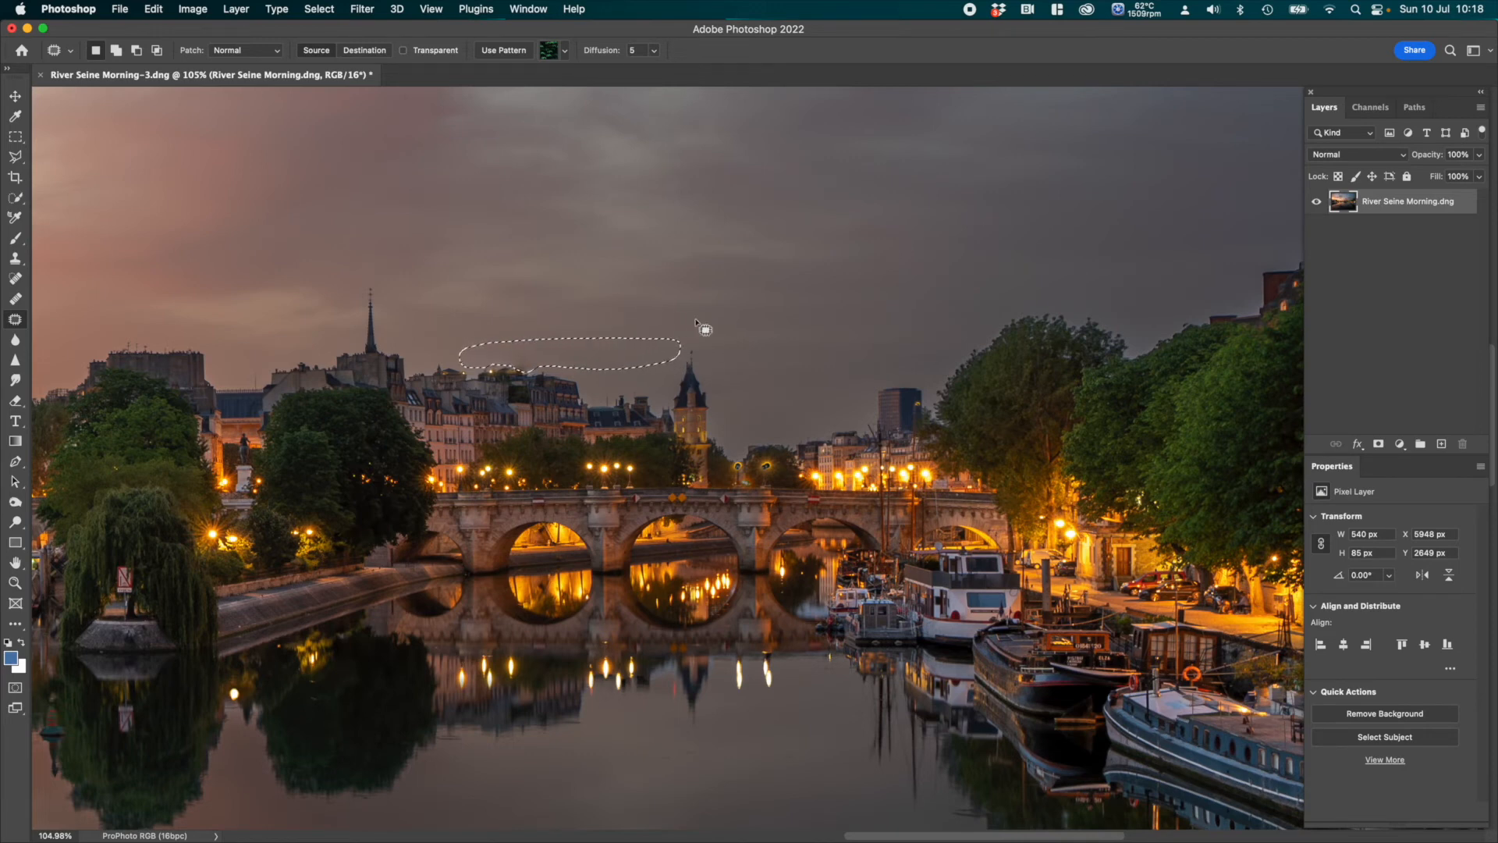
{"action": "left_click", "coordinate": [624, 382]}
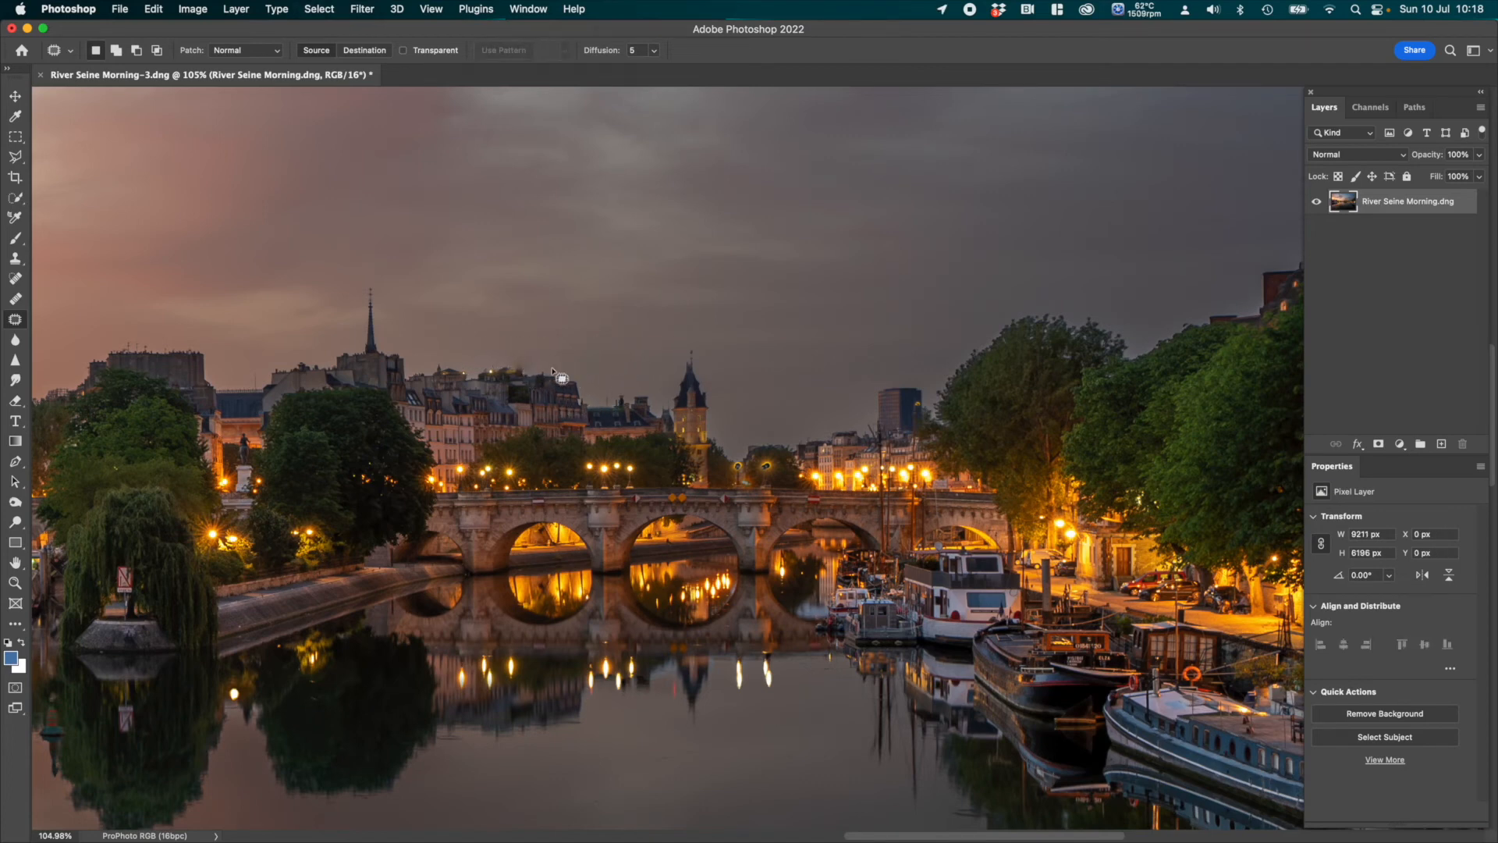
{"action": "left_click", "coordinate": [15, 278]}
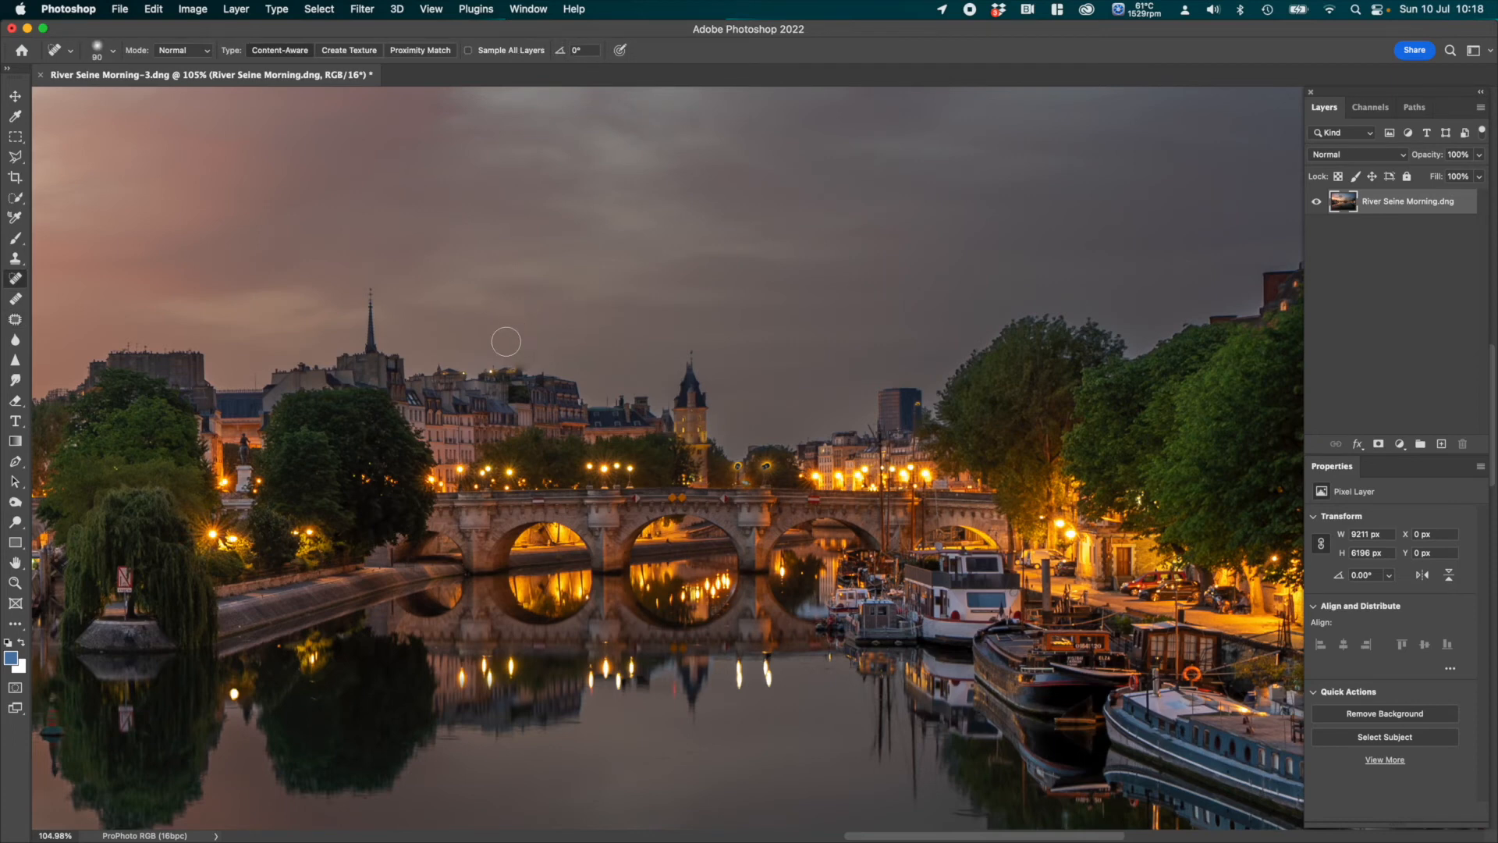
Step: Repair the dark-centred street lamps on the bridge beside the tower by cloning intact glowing lamps over them with the Clone Stamp
{"action": "left_click", "coordinate": [15, 258]}
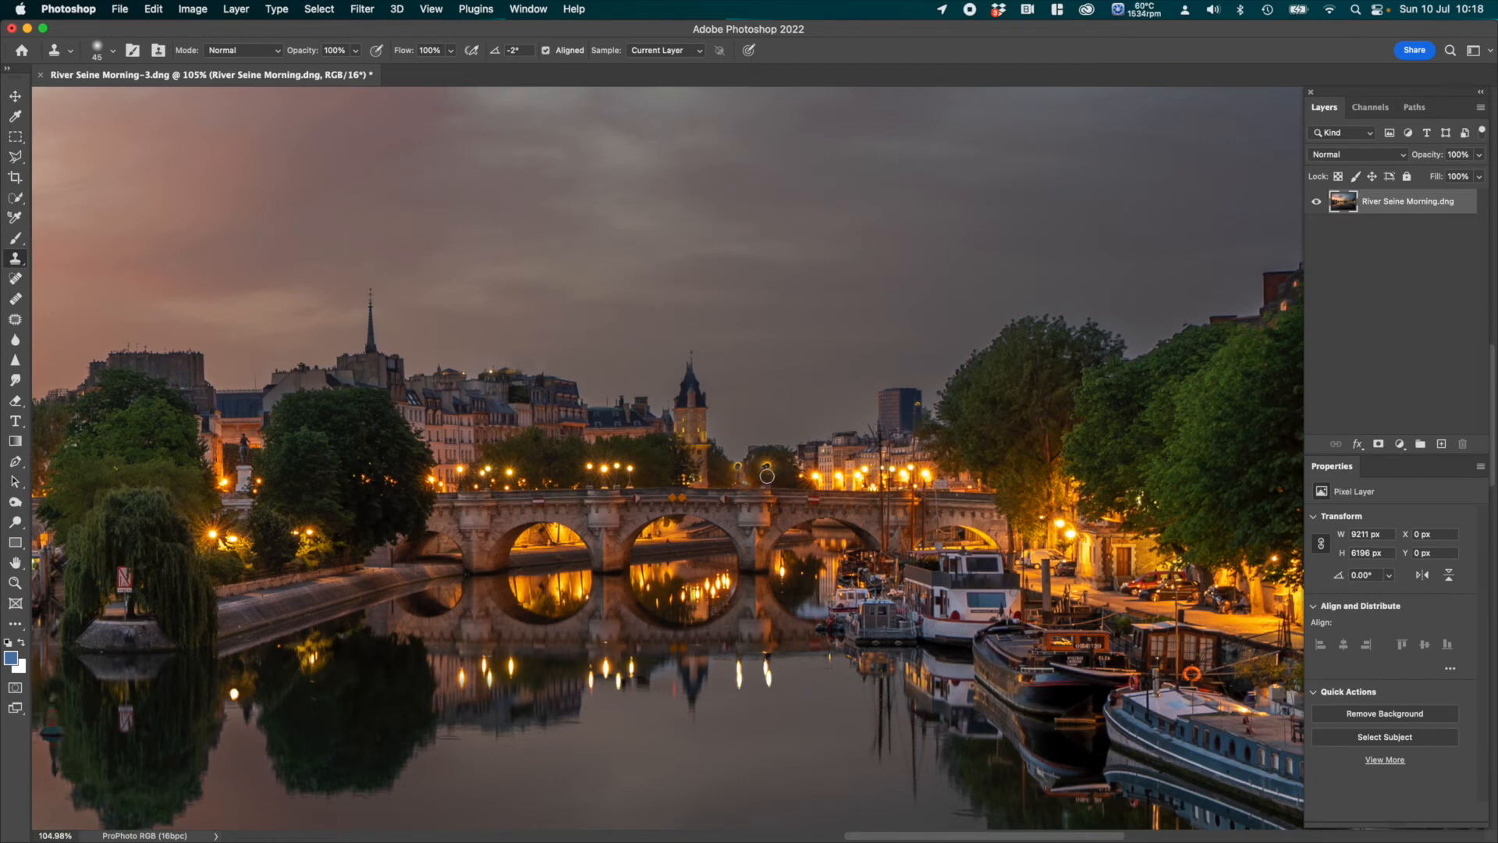
{"action": "scroll", "coordinate": [767, 475], "scroll_direction": "up", "scroll_amount": 3}
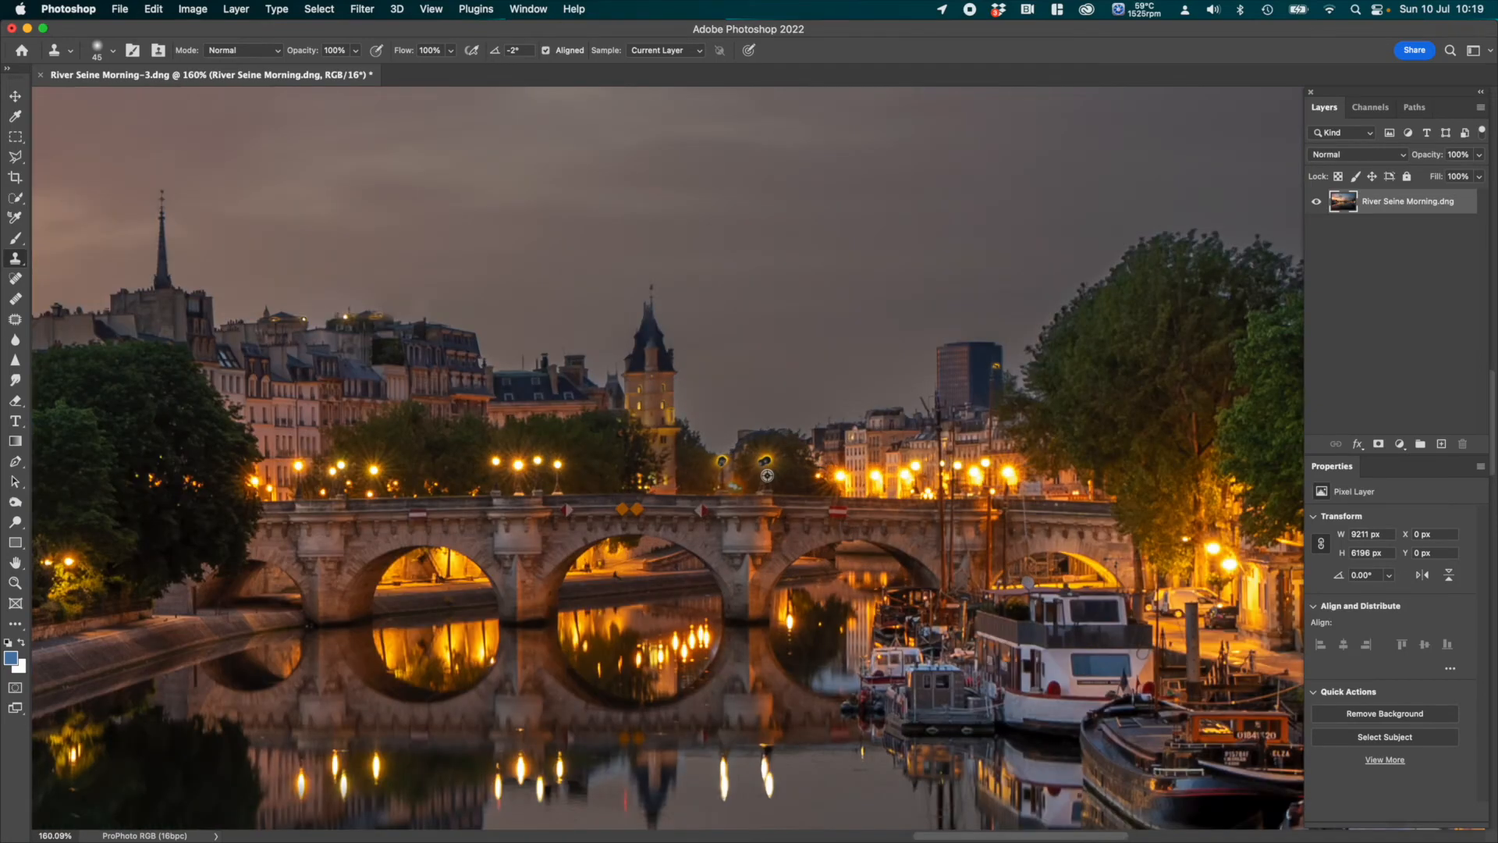
{"action": "scroll", "coordinate": [767, 474], "scroll_direction": "up", "scroll_amount": 3}
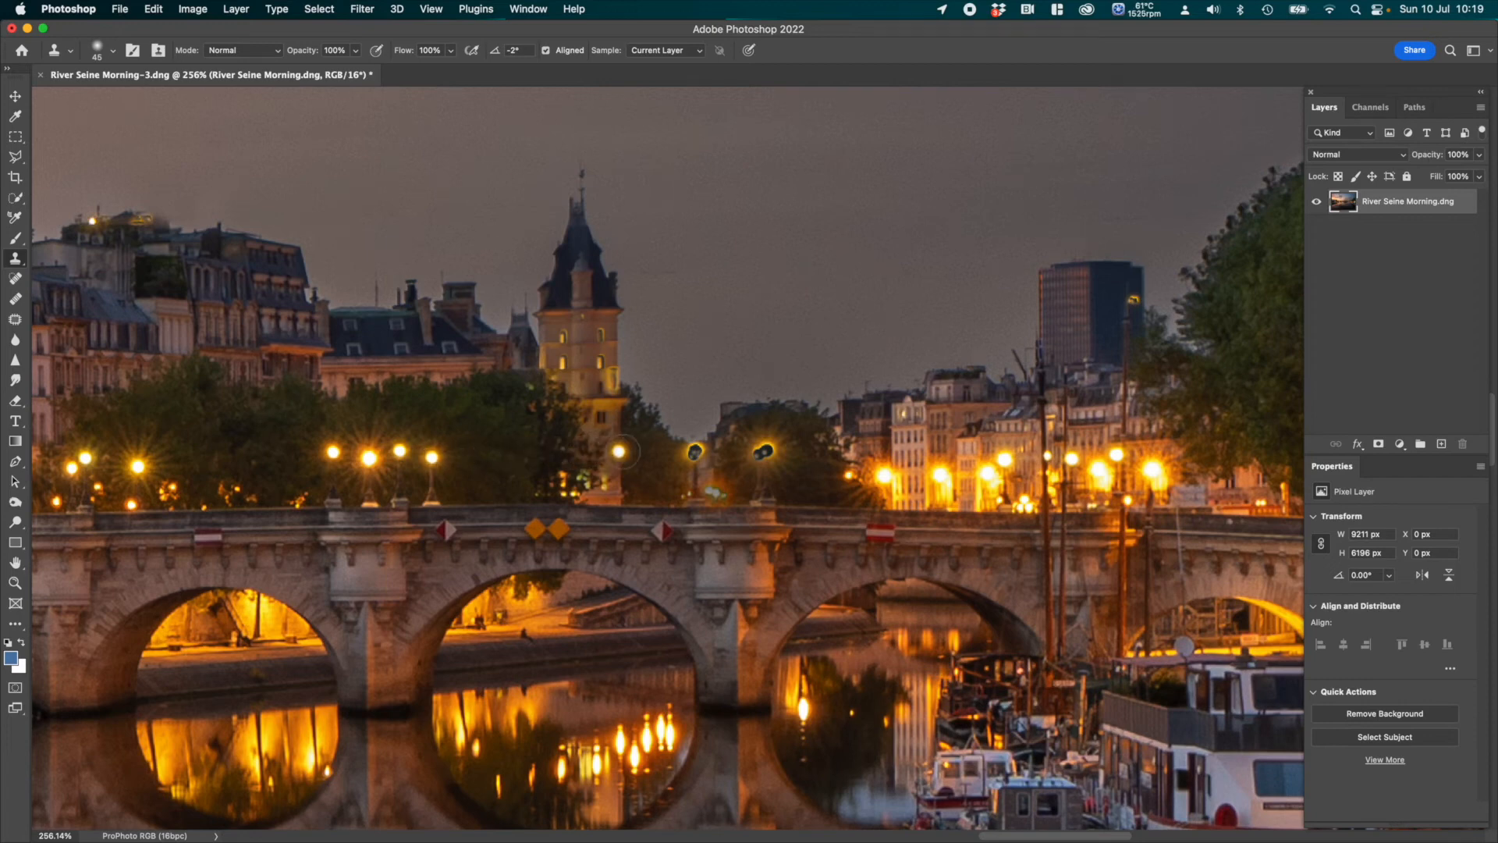
{"action": "left_click_drag", "start_coordinate": [695, 452], "coordinate": [697, 452]}
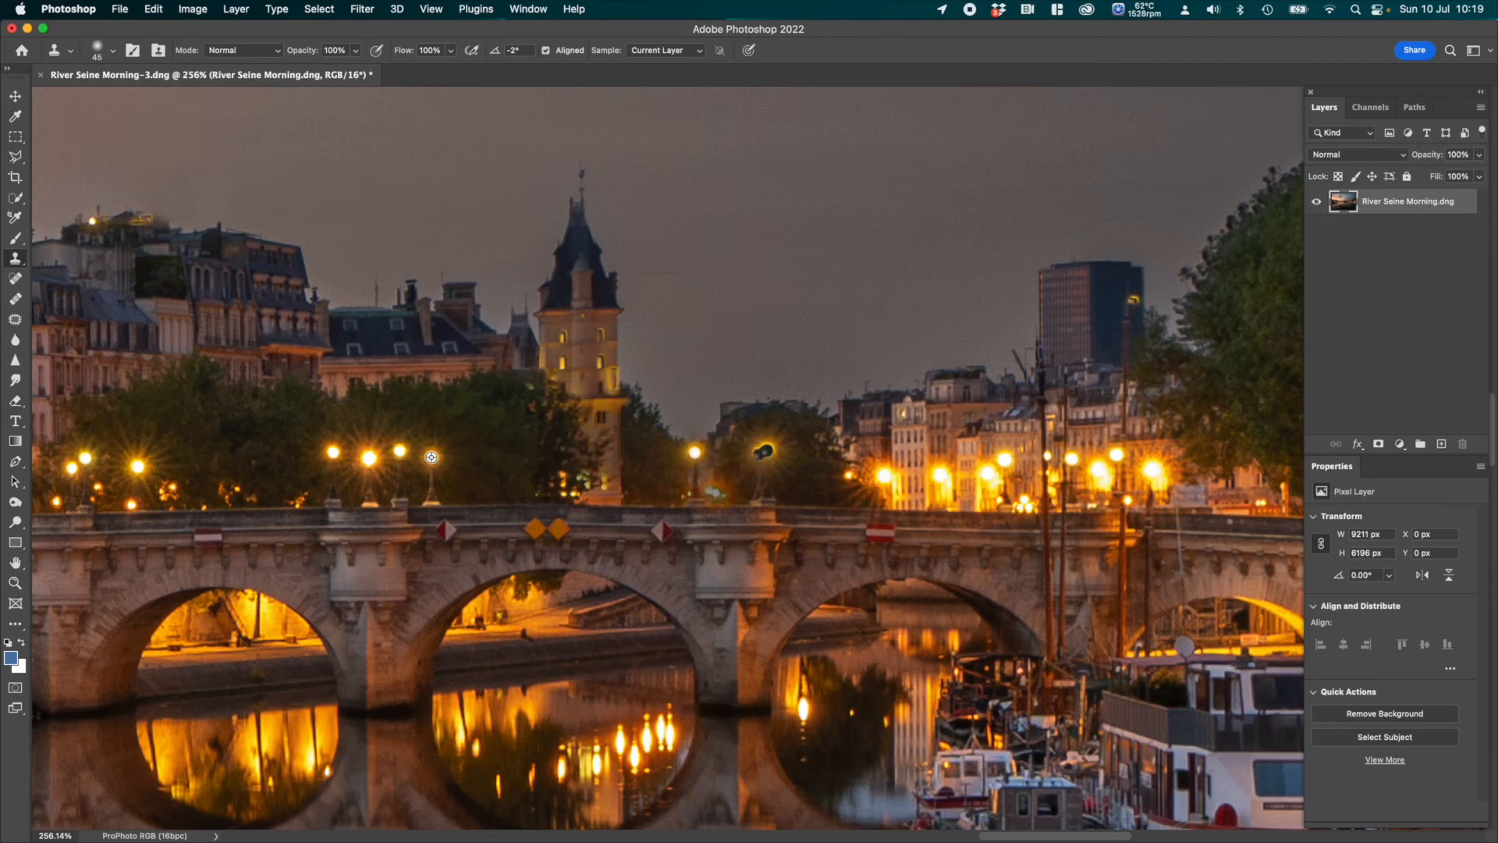
{"action": "left_click", "coordinate": [432, 457], "text": "alt"}
{"action": "left_click_drag", "start_coordinate": [761, 450], "coordinate": [766, 450]}
{"action": "left_click", "coordinate": [767, 450]}
Step: Reduce the clone brush to size 20 and clone lit lamps over the remaining damaged lights on the bridge and by the high-rise
{"action": "left_click", "coordinate": [400, 451], "text": "alt"}
{"action": "key", "text": "bracketleft"}
{"action": "key", "text": "bracketleft"}
{"action": "key", "text": "bracketleft"}
{"action": "key", "text": "bracketleft"}
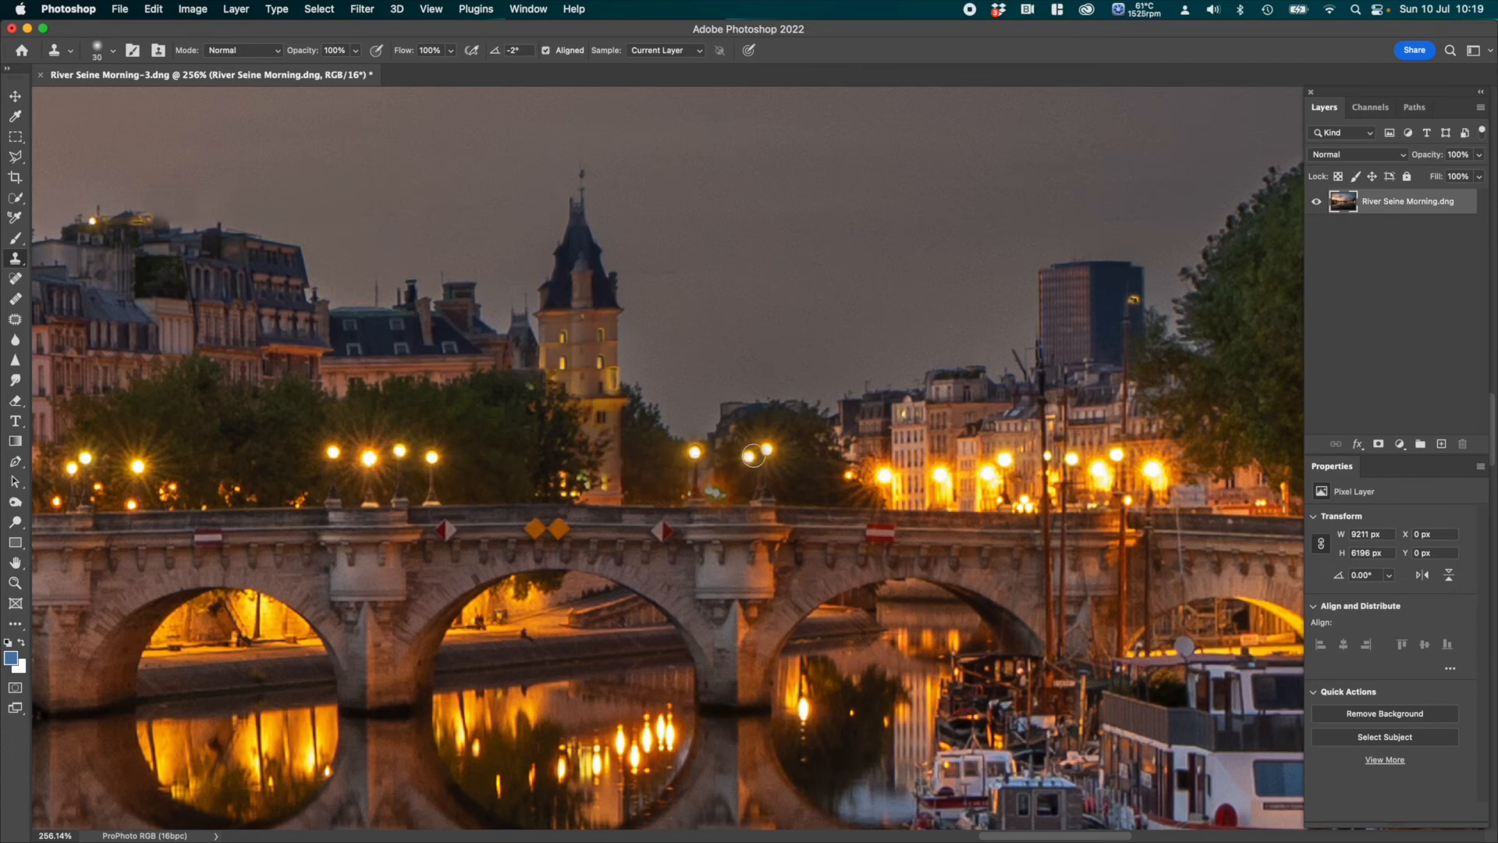
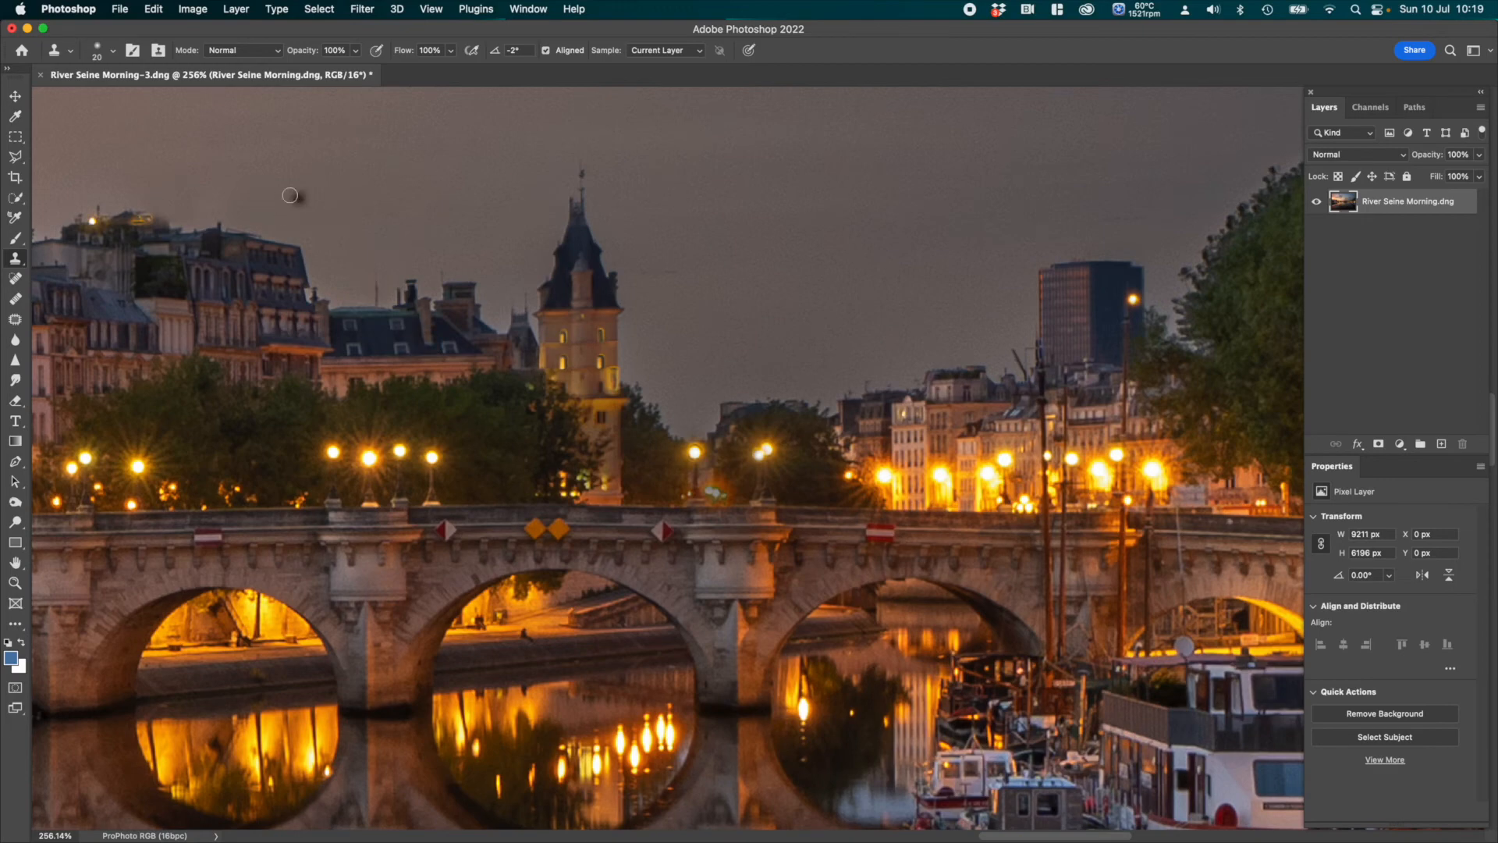
{"action": "left_click", "coordinate": [15, 582]}
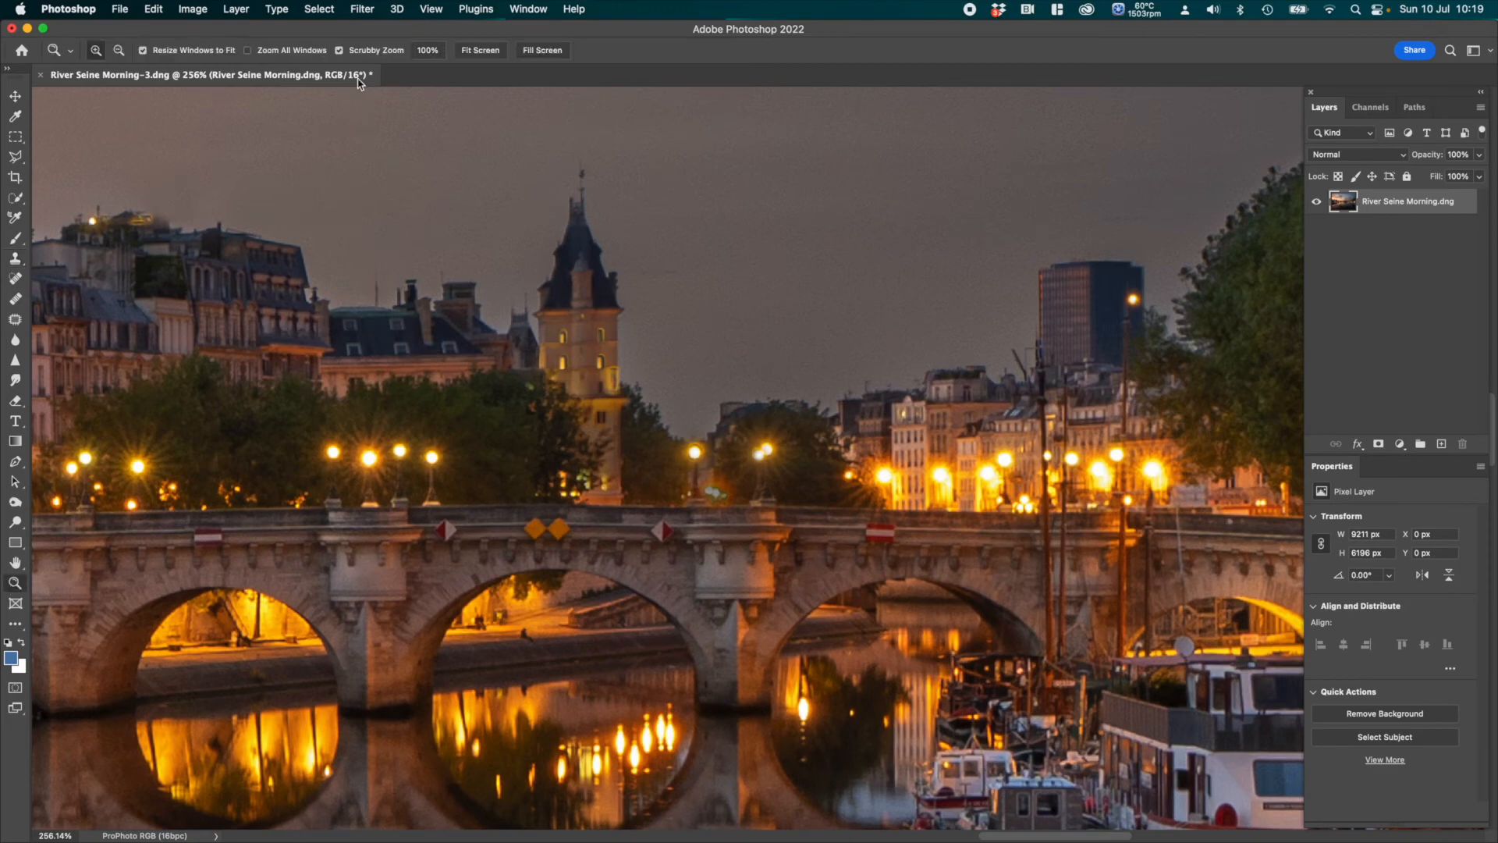
{"action": "left_click", "coordinate": [473, 52]}
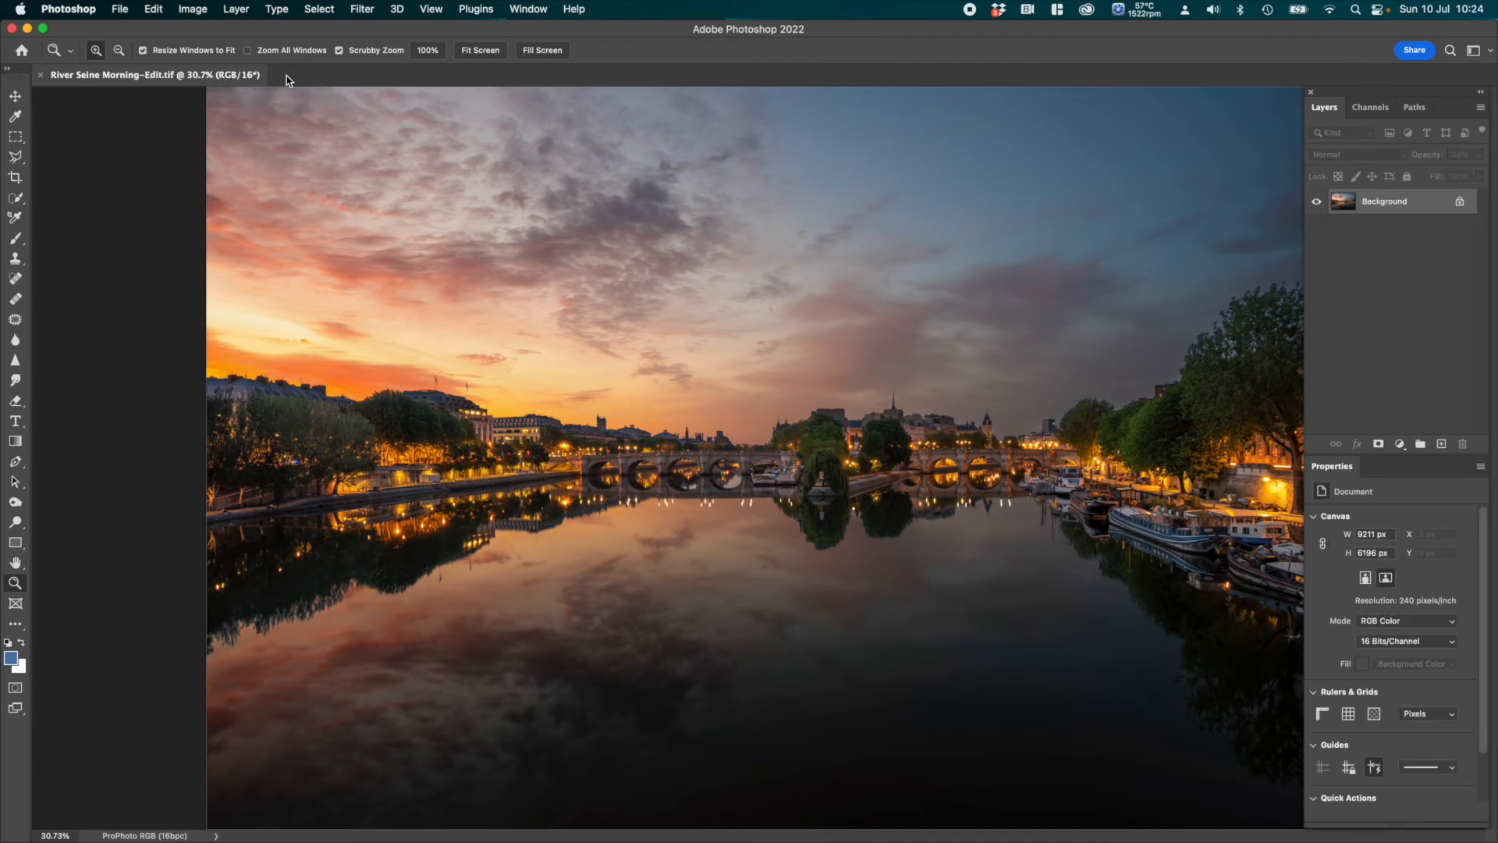
Step: Close River Seine Morning-Edit.tif and save its changes
{"action": "left_click", "coordinate": [121, 16]}
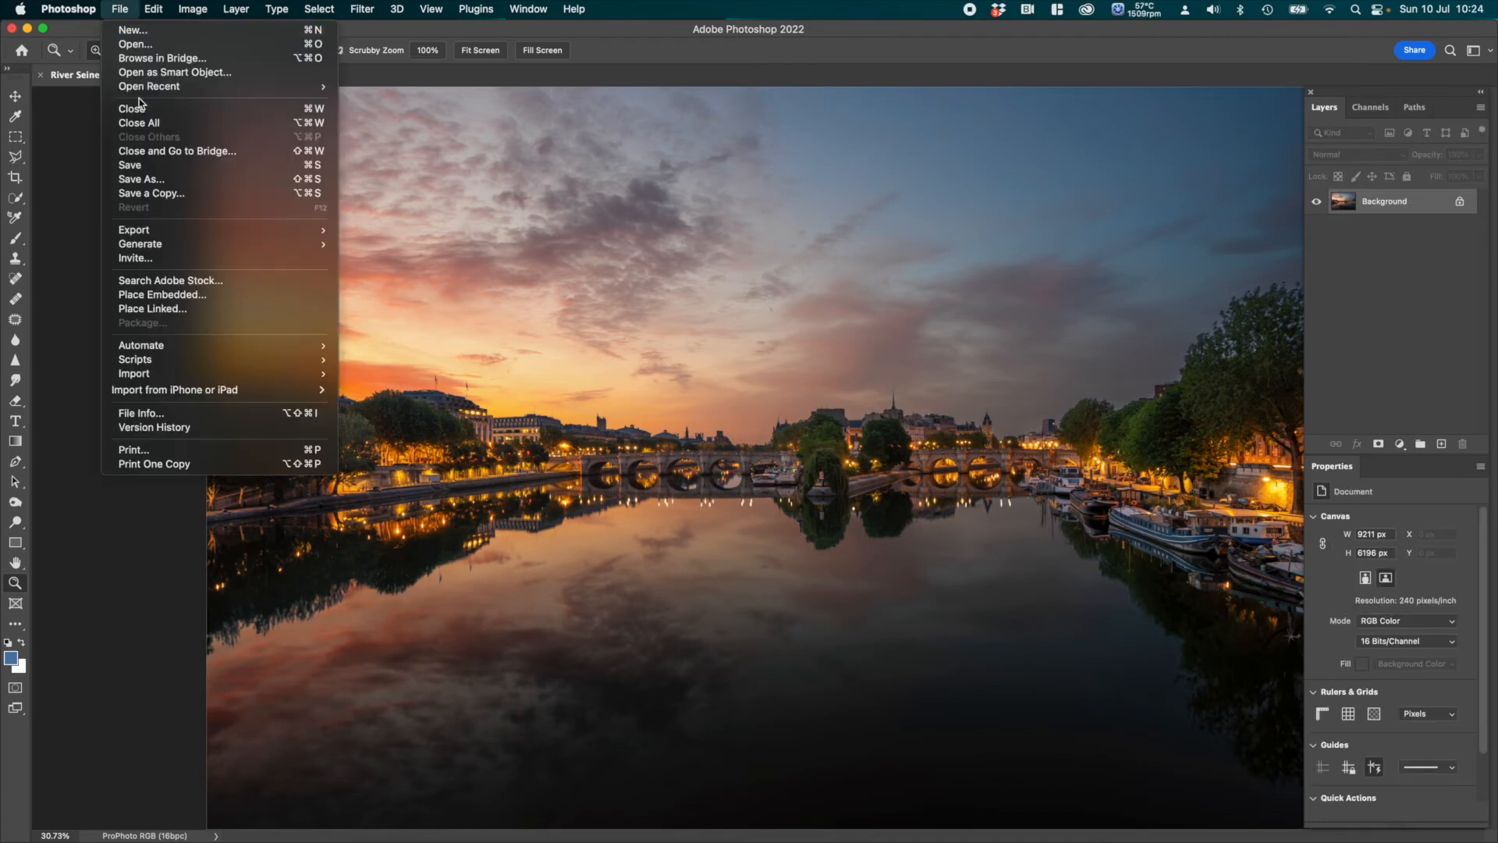
{"action": "left_click", "coordinate": [143, 110]}
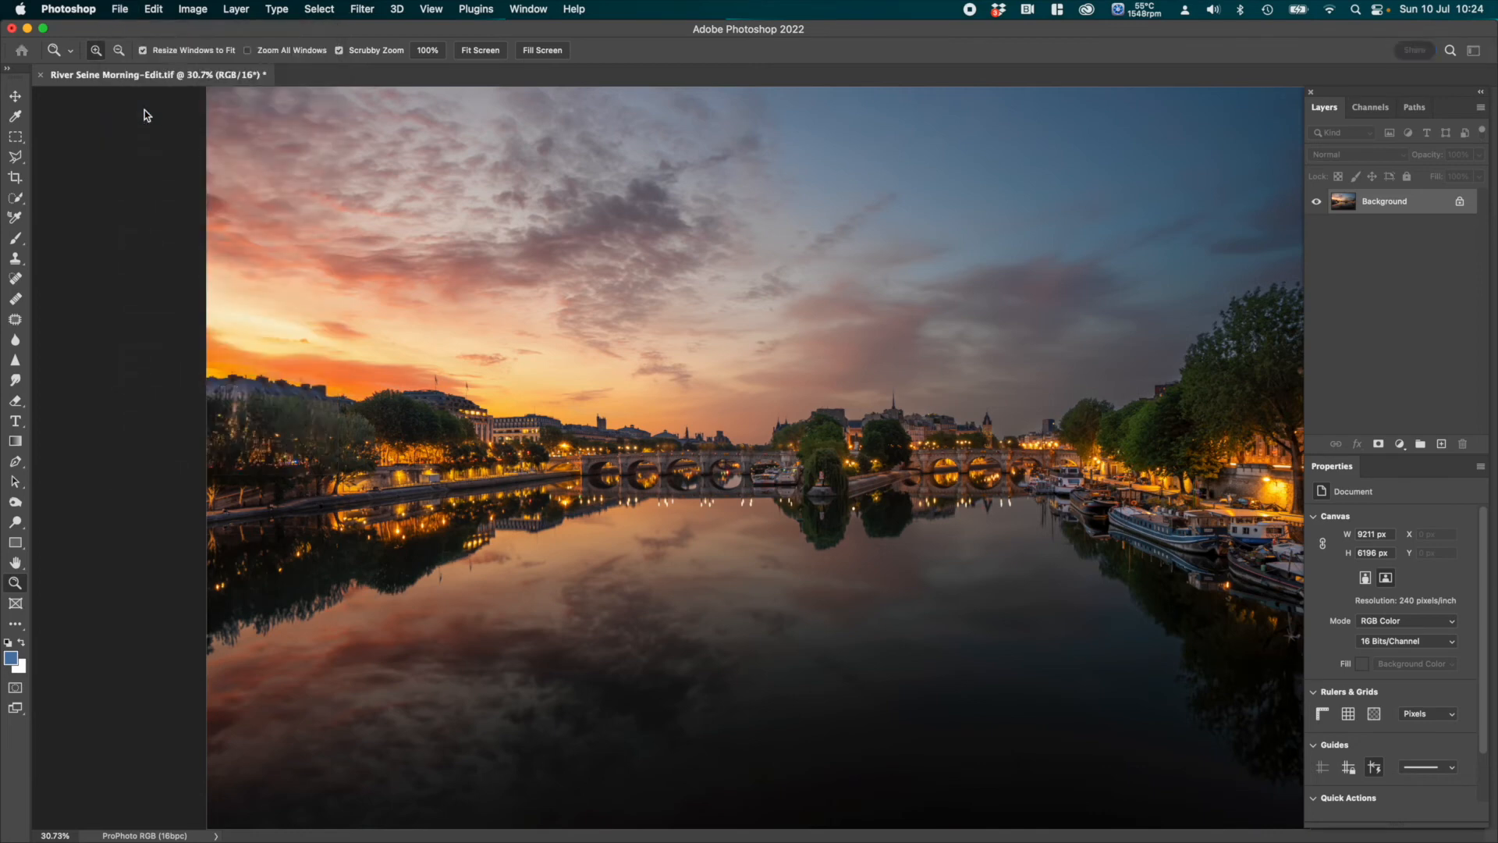
{"action": "key", "text": "Return"}
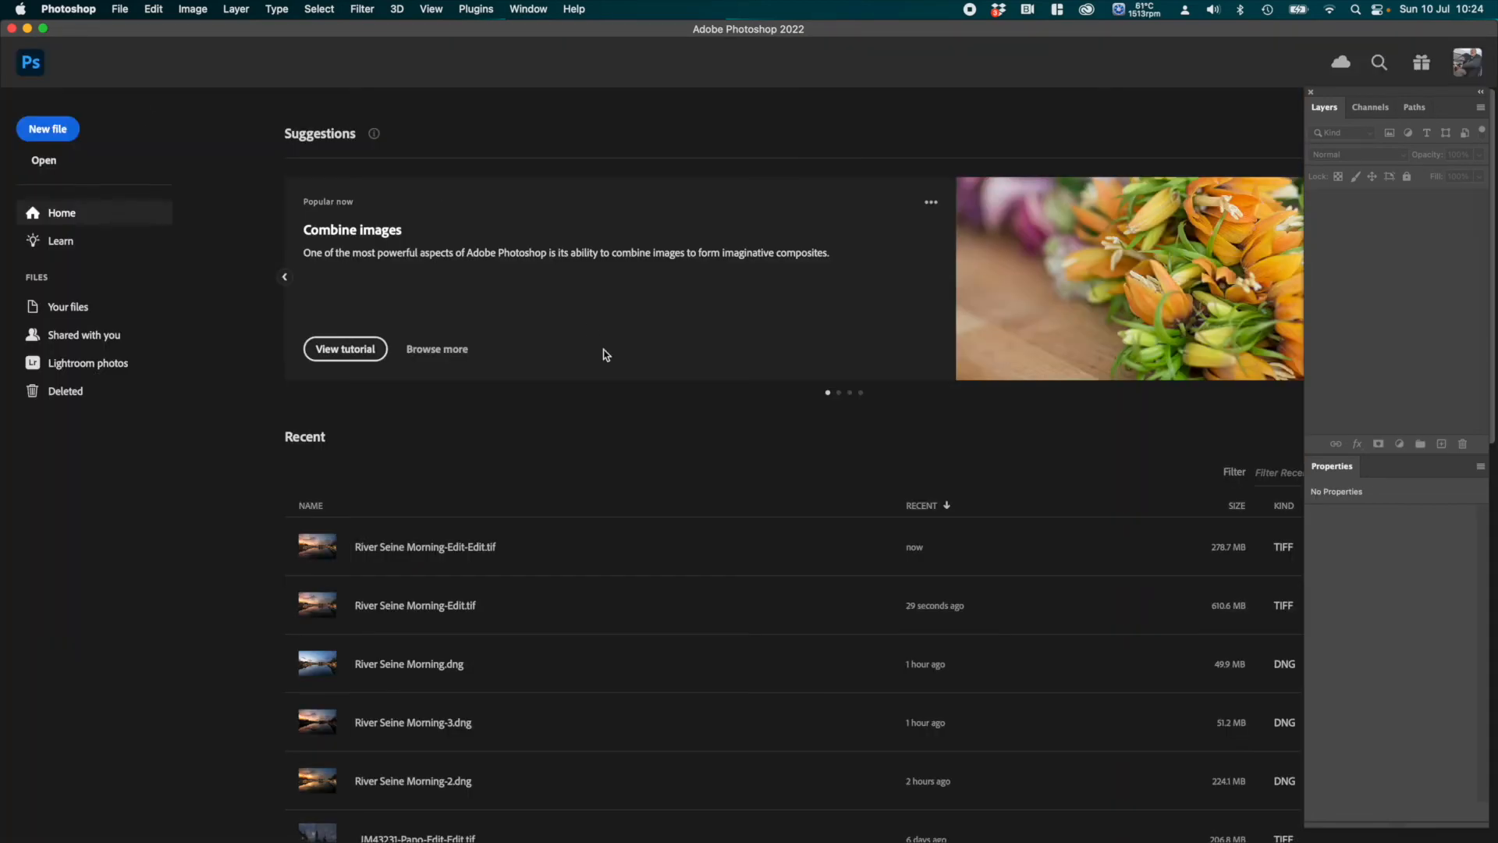
Step: Switch to Lightroom Classic and turn on the photo information overlay for the edited River Seine image
{"action": "left_click", "coordinate": [964, 810]}
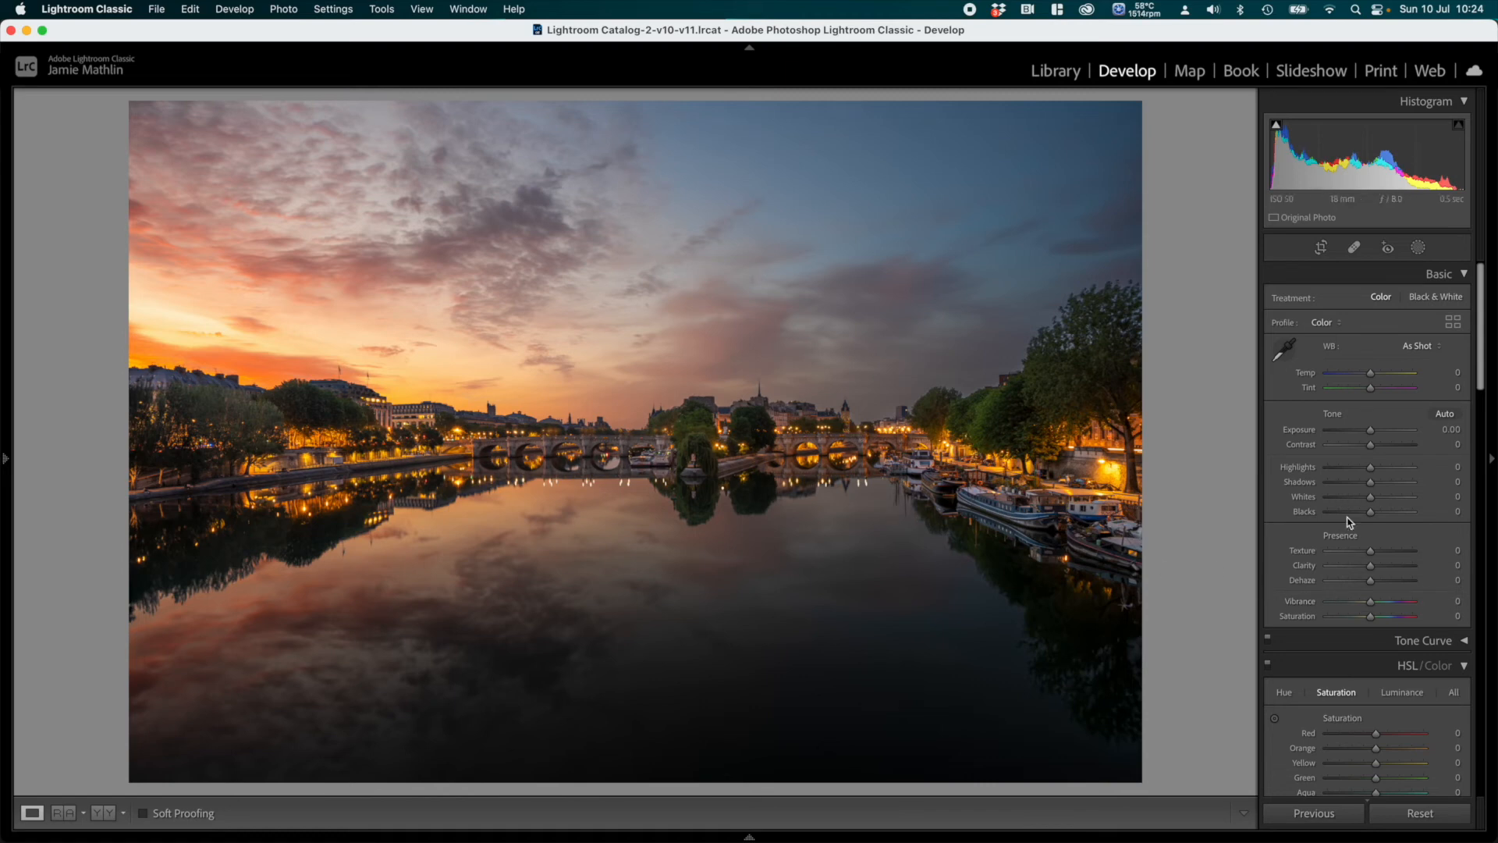
{"action": "key", "text": "i"}
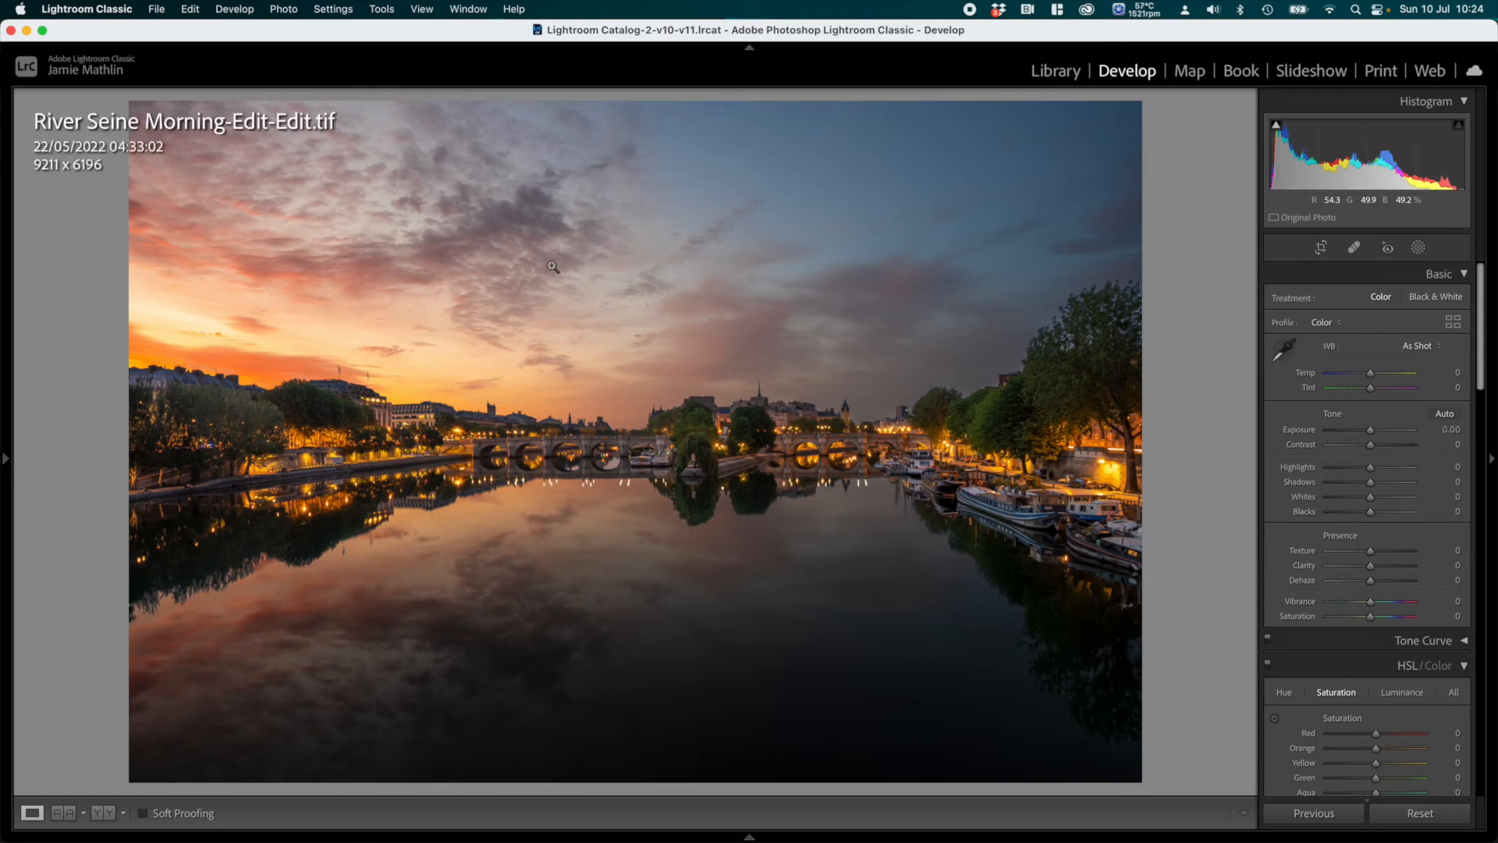
Step: Hide the photo information overlay and set the image's Vibrance to +17
{"action": "key", "text": "i"}
{"action": "key", "text": "i"}
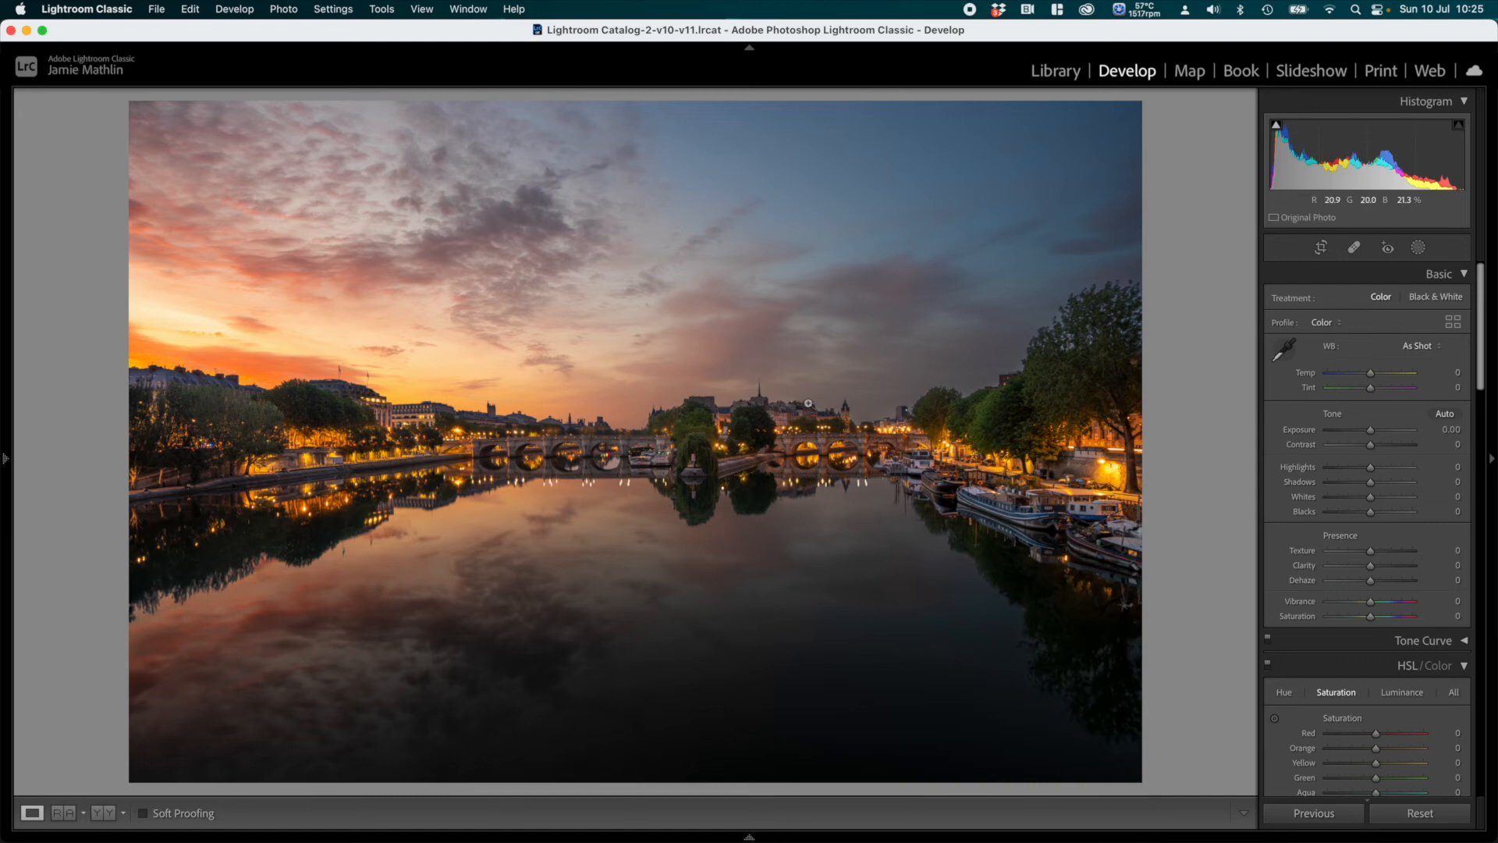
{"action": "left_click", "coordinate": [1380, 602]}
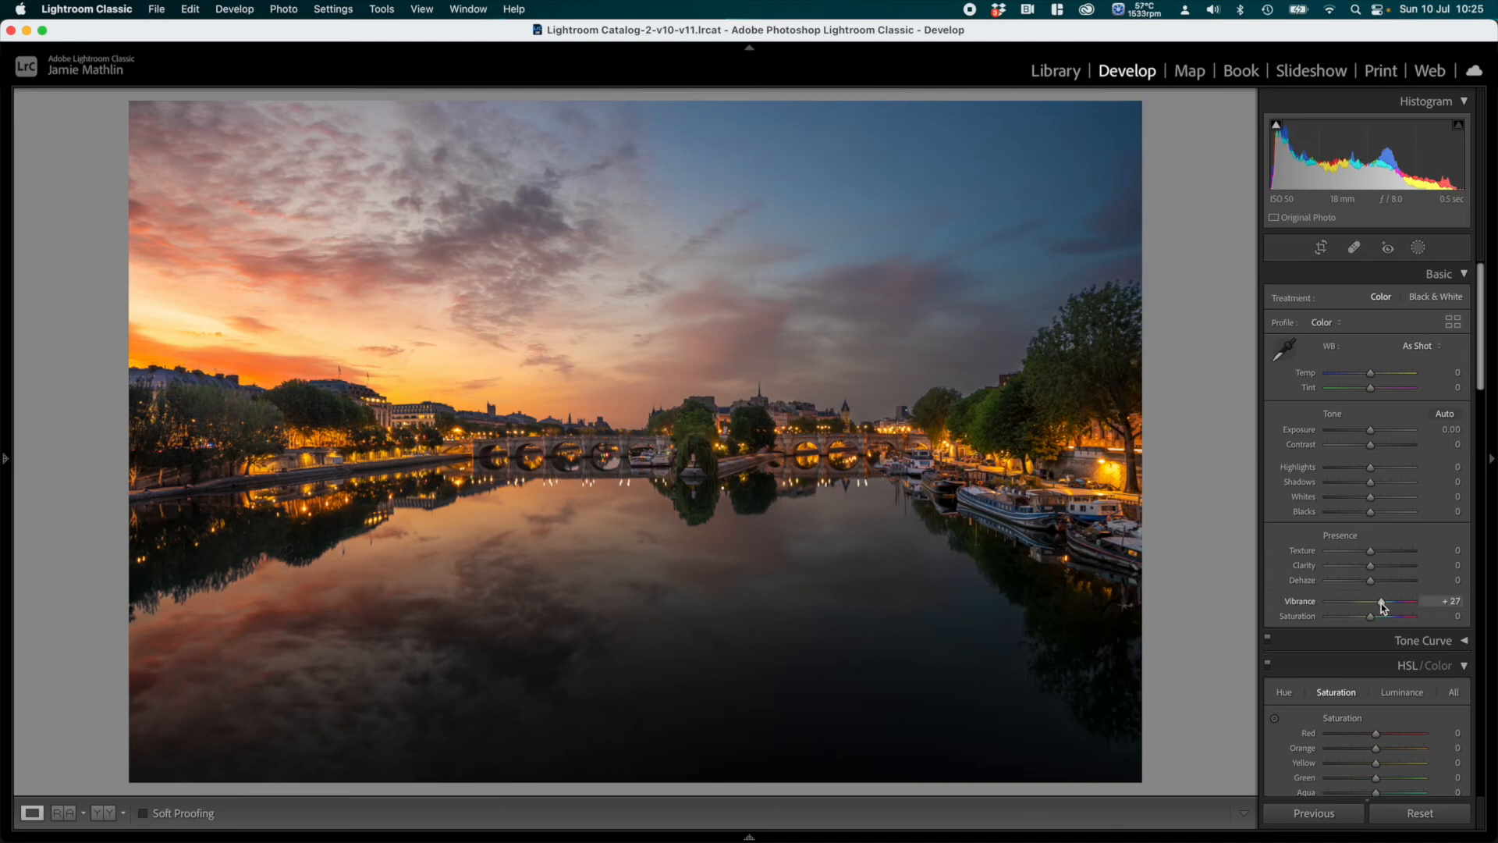
{"action": "left_click_drag", "start_coordinate": [1381, 602], "coordinate": [1378, 604]}
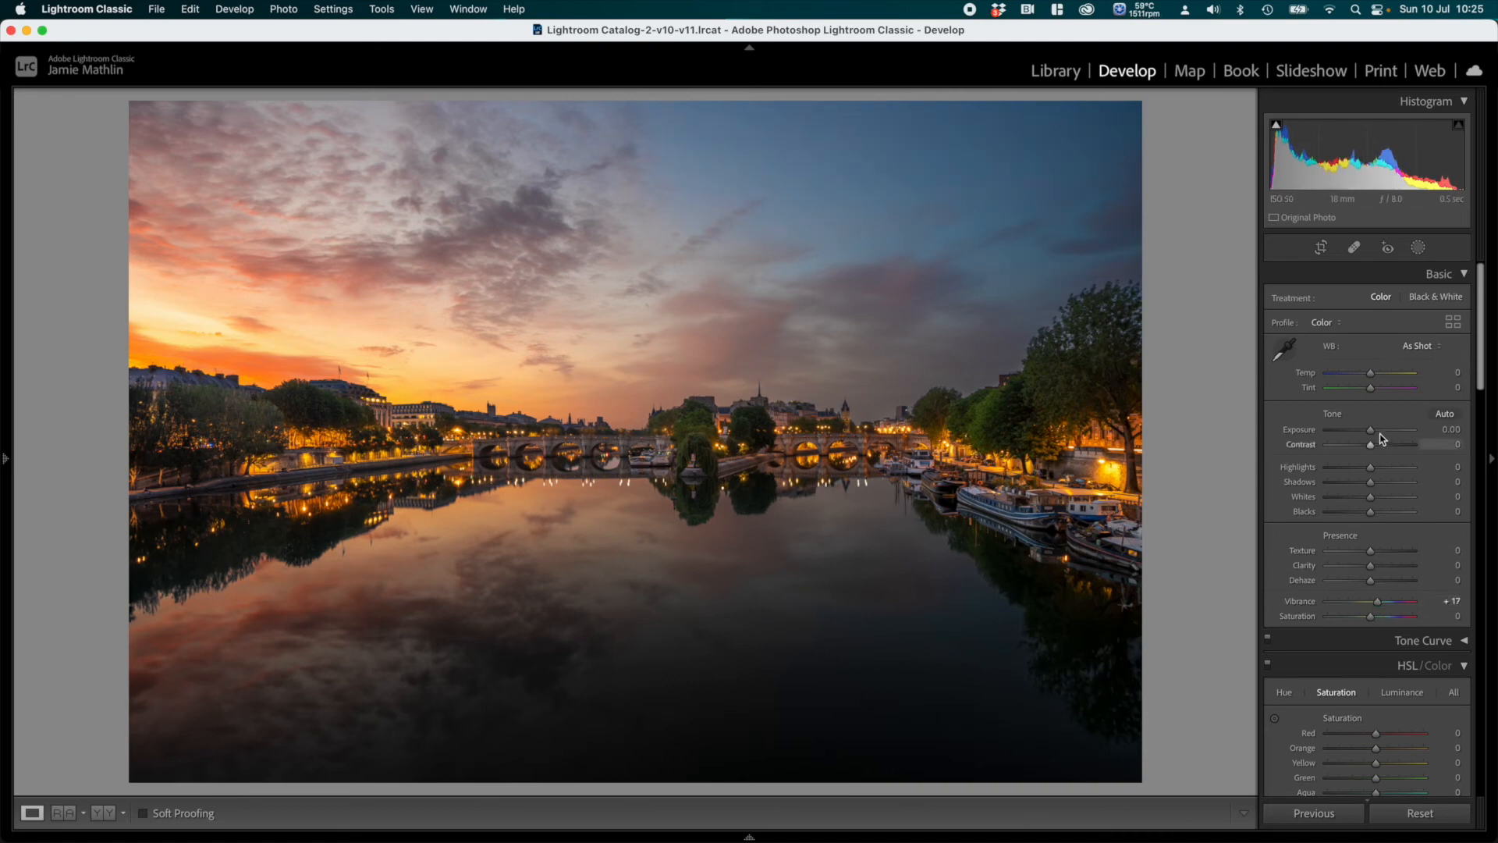
Step: Set the image's Highlights to -33, Shadows to +39, Whites to +19 and Blacks to -2
{"action": "left_click", "coordinate": [1356, 467]}
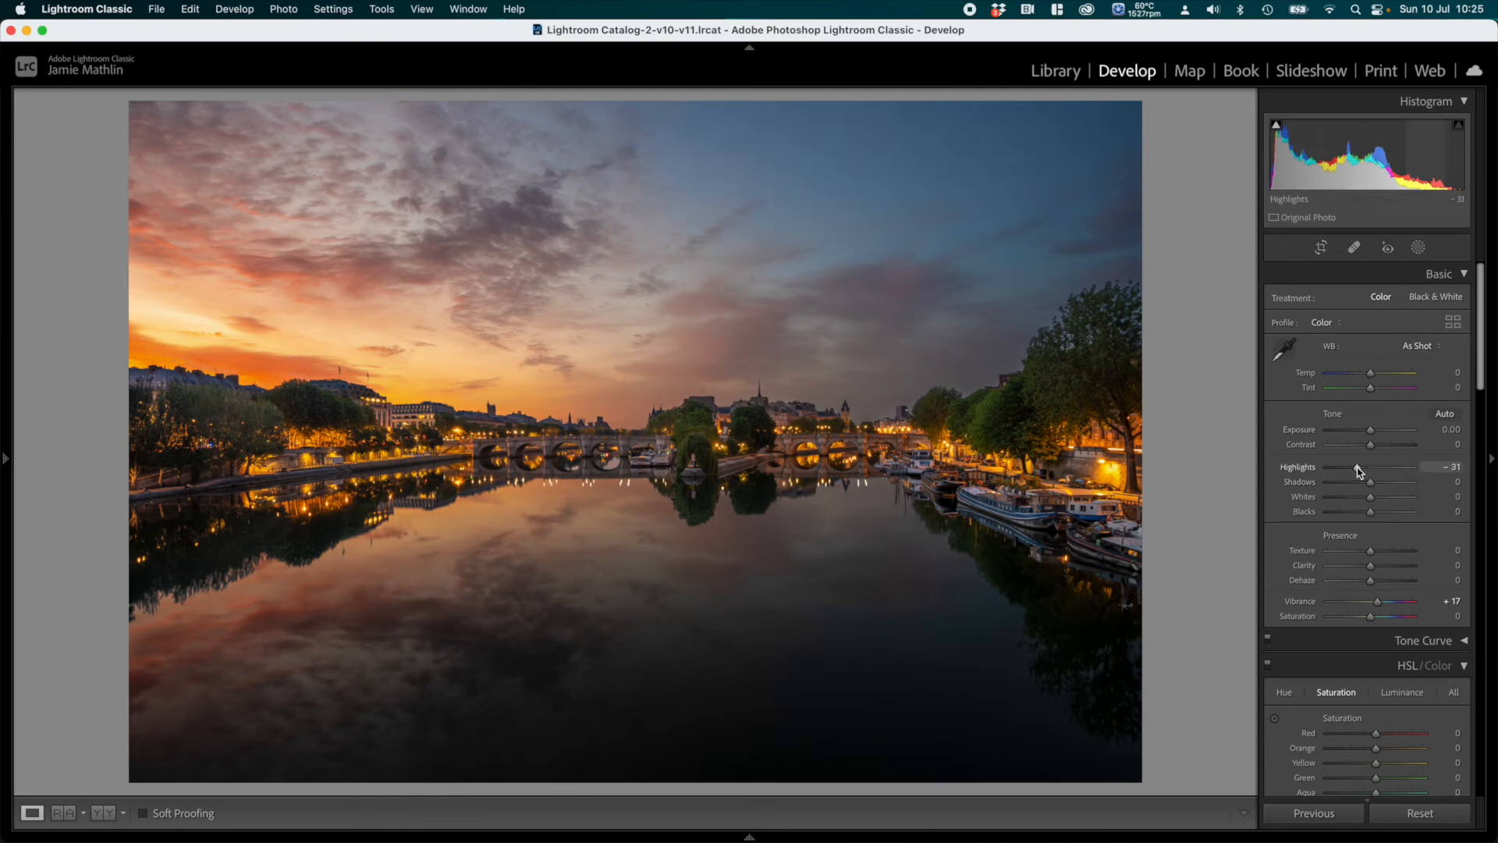
{"action": "left_click_drag", "start_coordinate": [1357, 467], "coordinate": [1388, 485]}
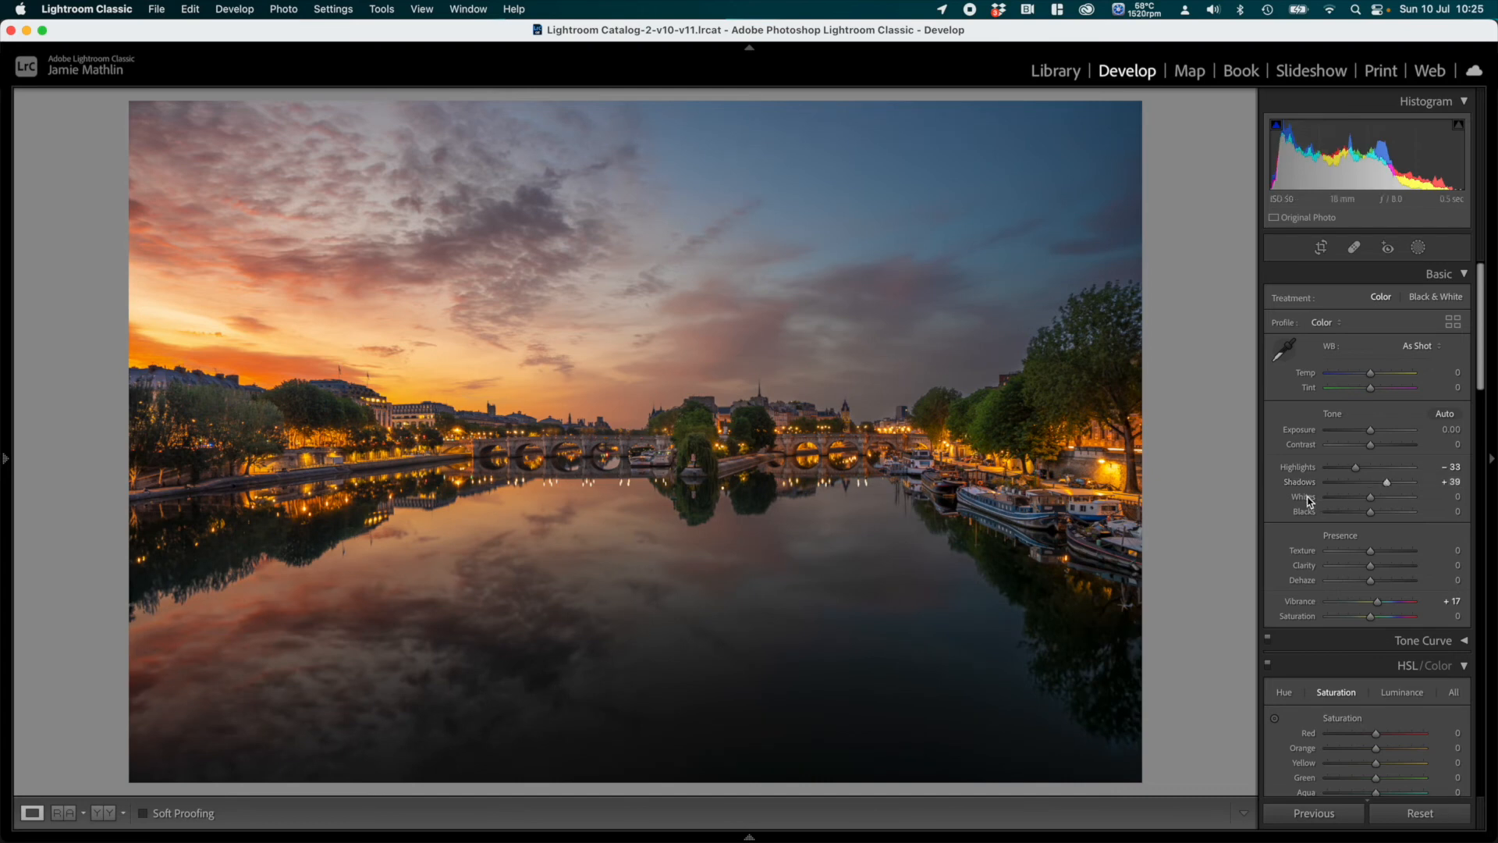
{"action": "left_click_drag", "start_coordinate": [1370, 500], "coordinate": [1369, 515]}
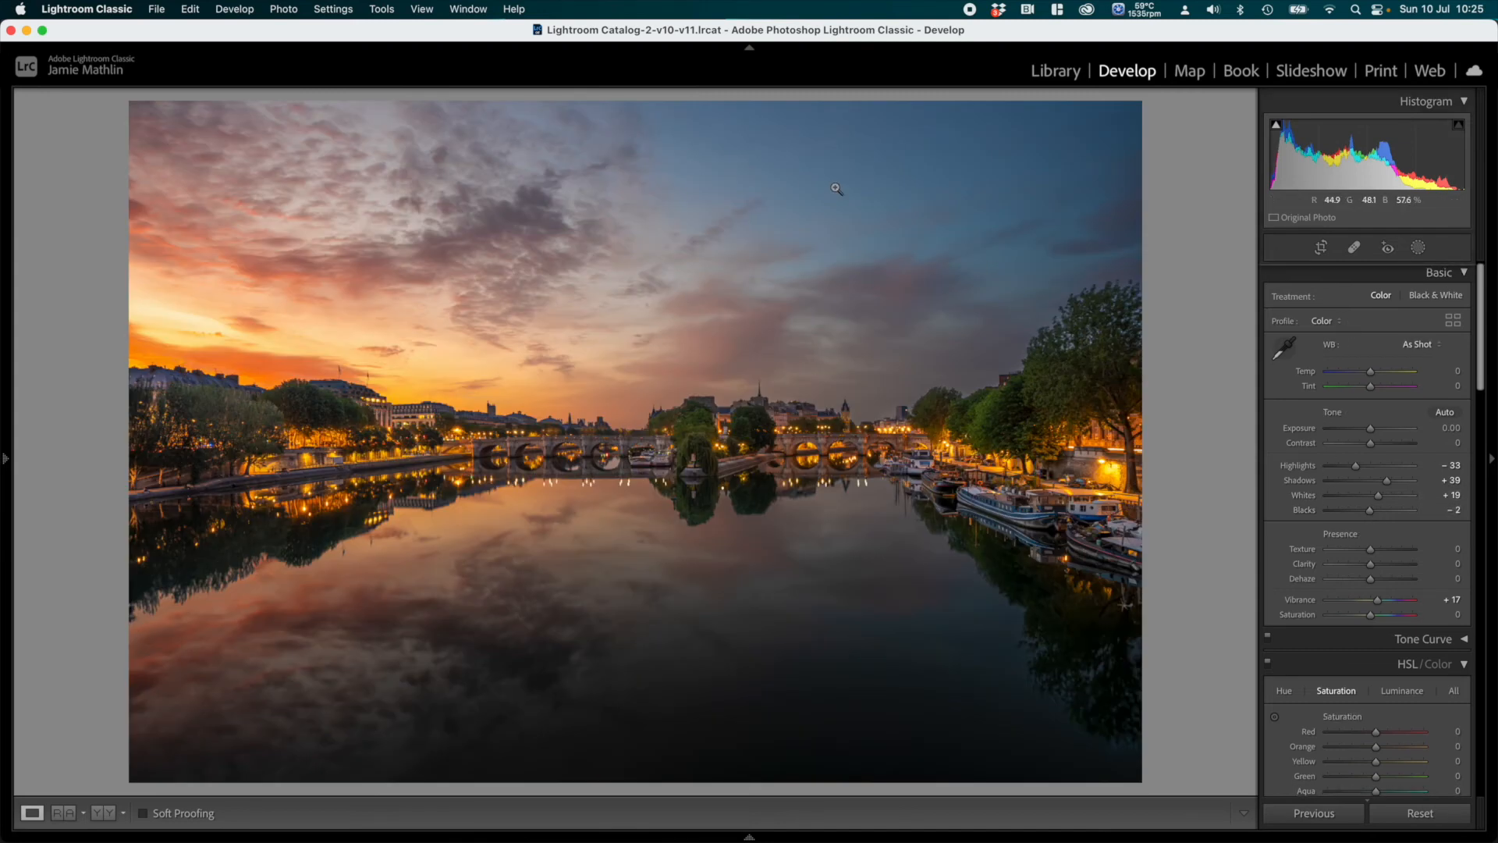
Step: Create a sky mask and intersect it with a diagonal linear gradient that limits it to the blue, upper-right part of the sky
{"action": "left_click", "coordinate": [1418, 247]}
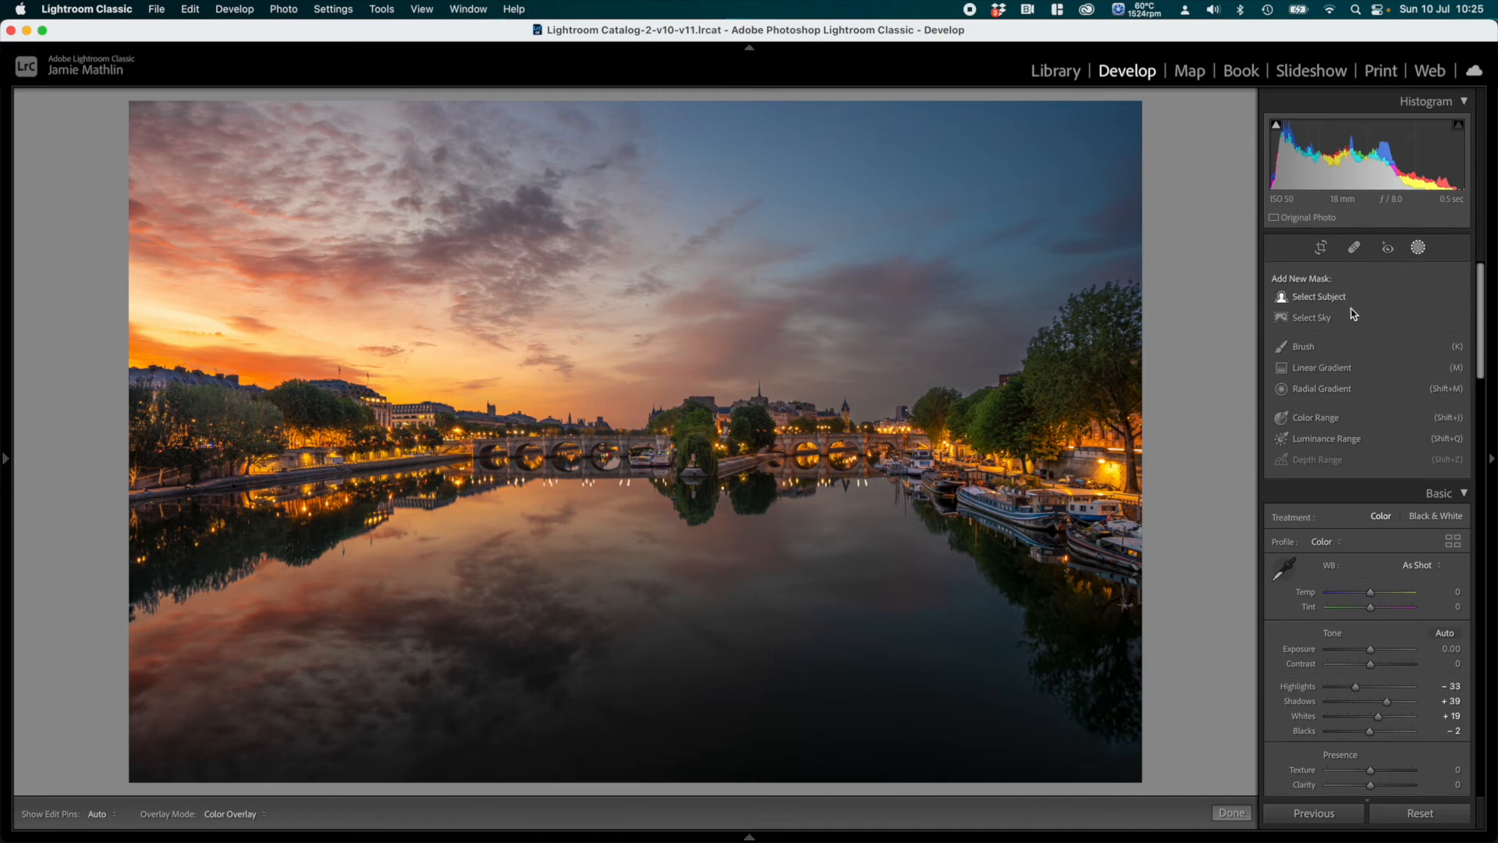
{"action": "left_click", "coordinate": [1329, 321]}
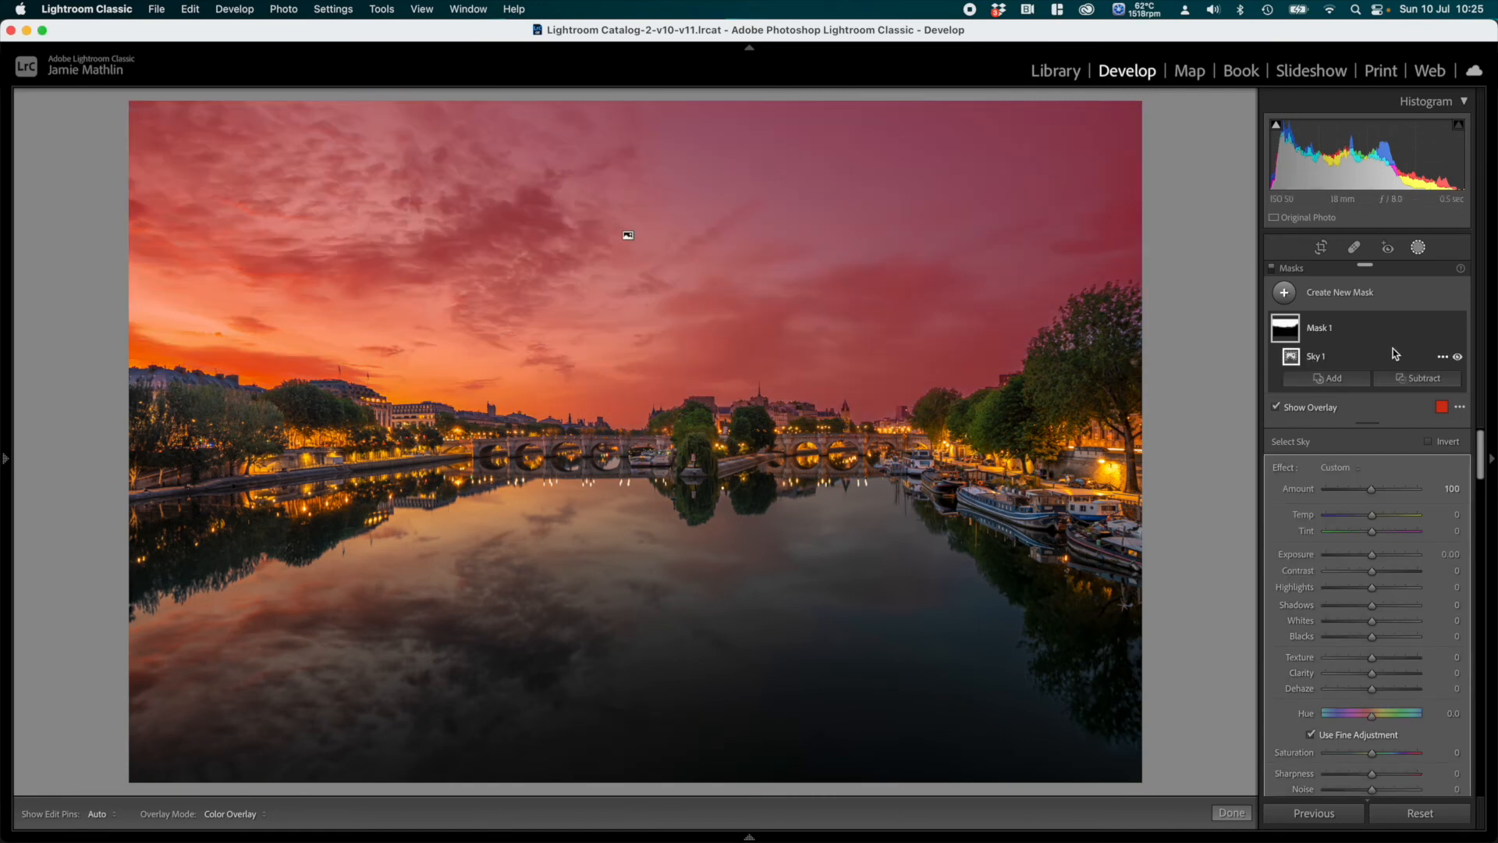
{"action": "left_click", "coordinate": [1443, 358]}
{"action": "mouse_move", "coordinate": [1397, 436]}
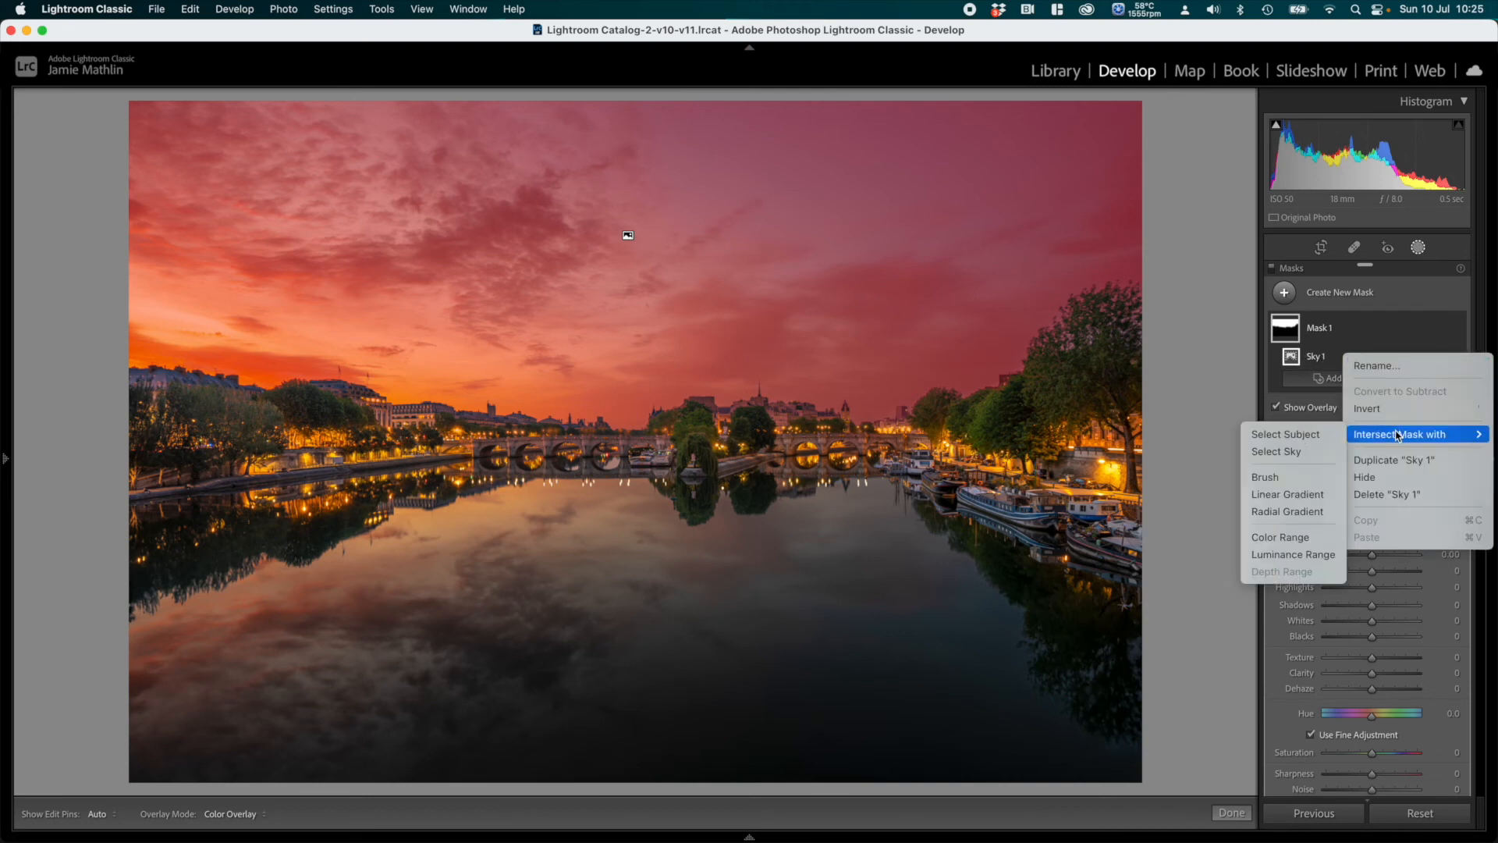
{"action": "left_click", "coordinate": [1313, 495]}
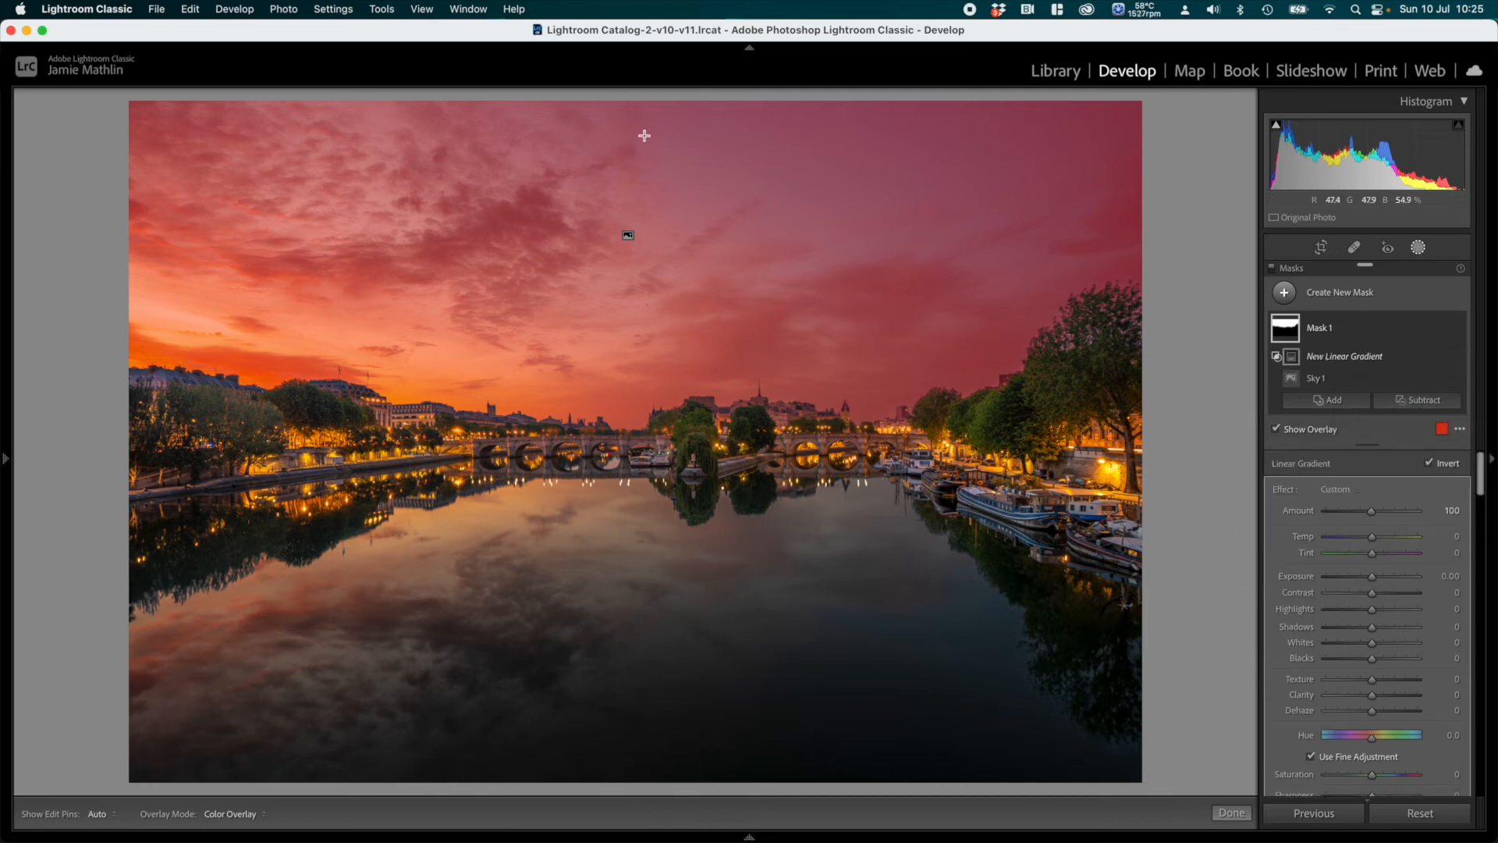
{"action": "left_click_drag", "start_coordinate": [790, 158], "coordinate": [618, 503]}
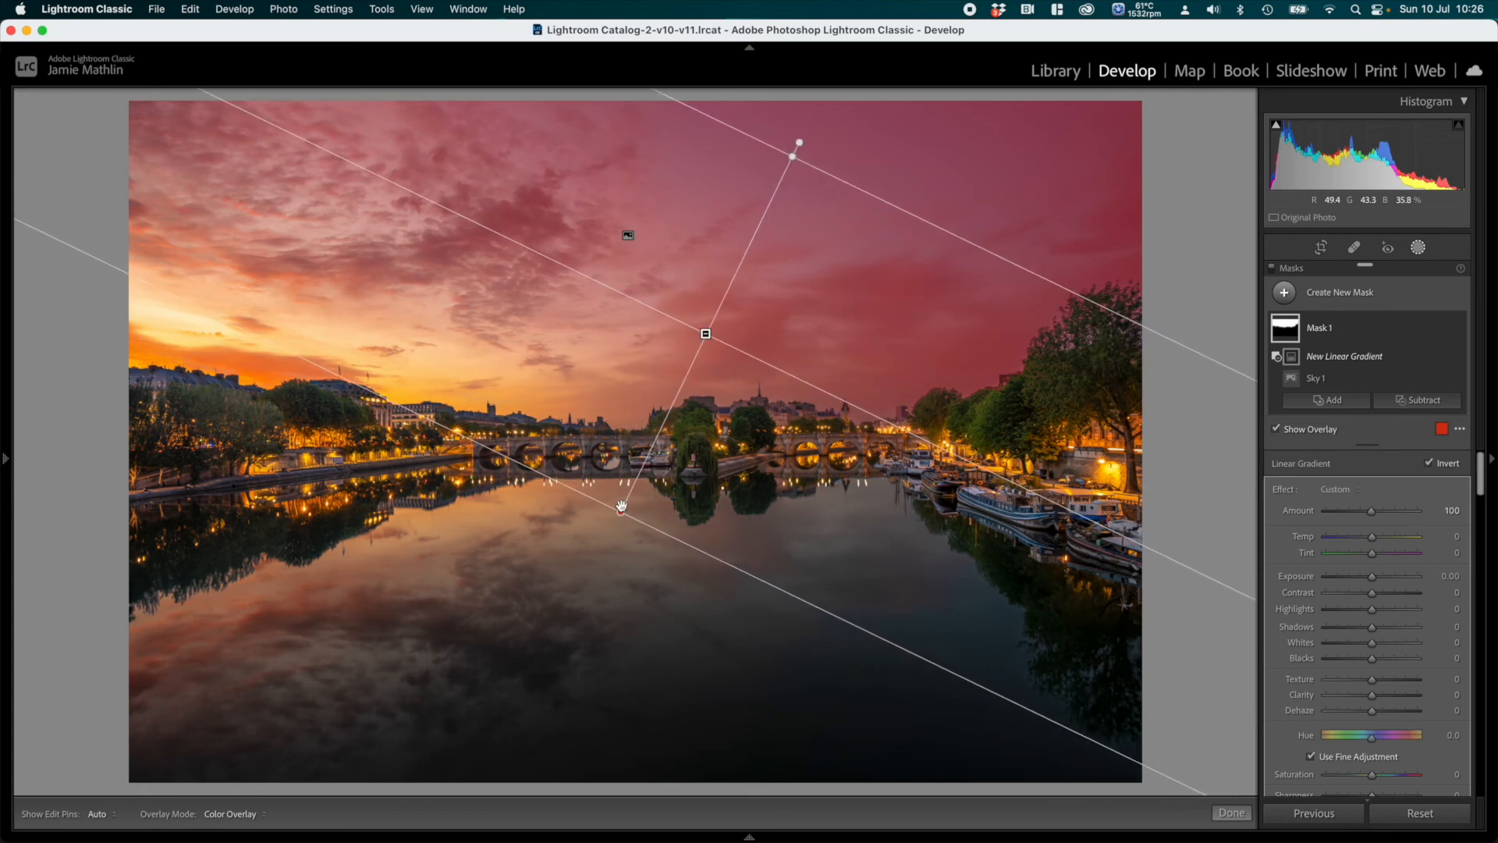
Step: Cool and darken the masked blue sky with Temp -19 and Exposure -0.30
{"action": "left_click", "coordinate": [1362, 537]}
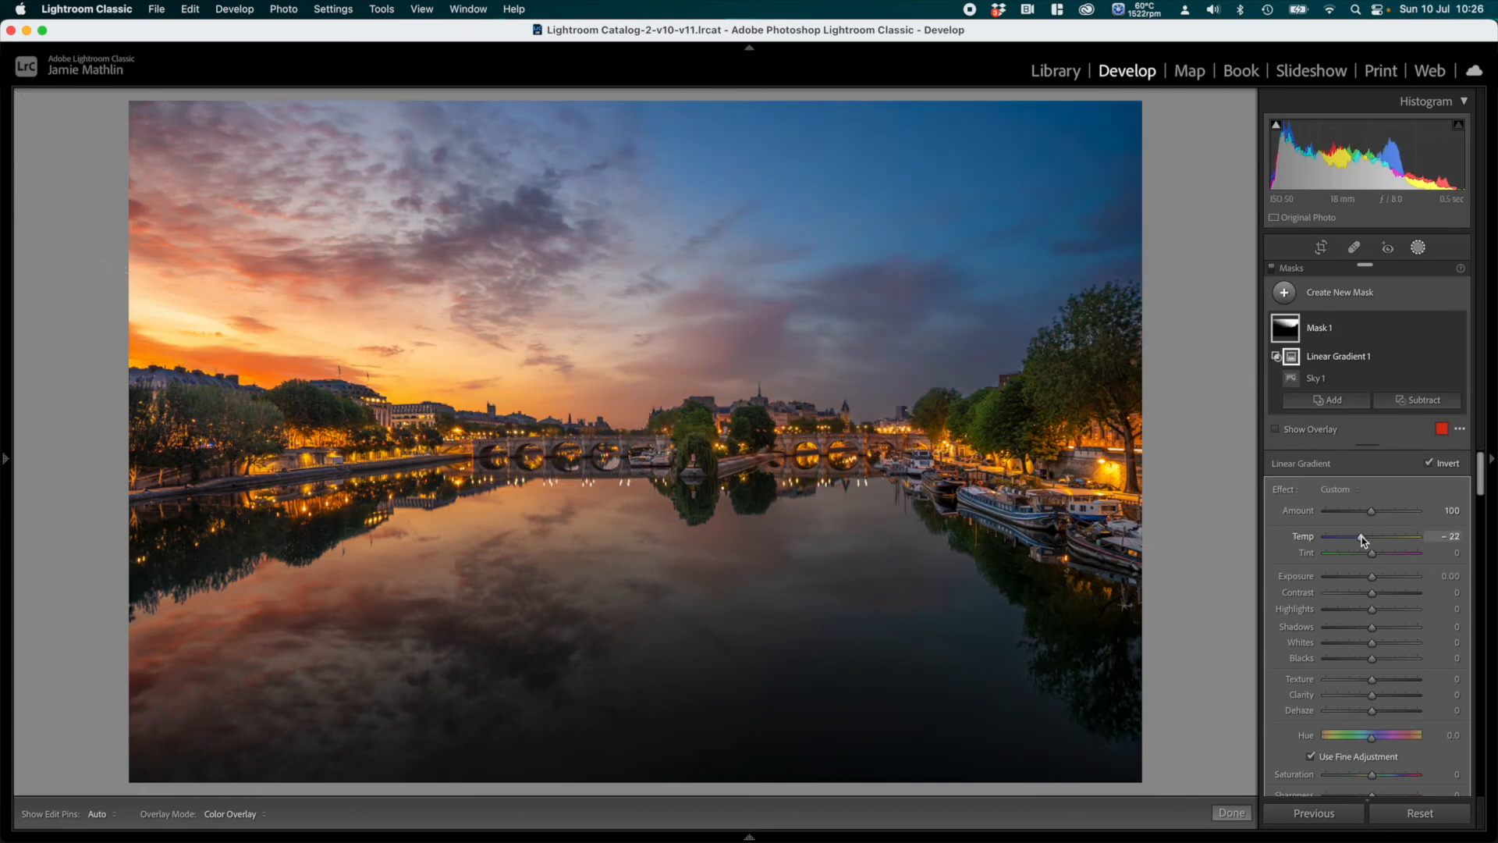
{"action": "left_click_drag", "start_coordinate": [1361, 536], "coordinate": [1363, 537]}
{"action": "left_click_drag", "start_coordinate": [1371, 576], "coordinate": [1366, 576]}
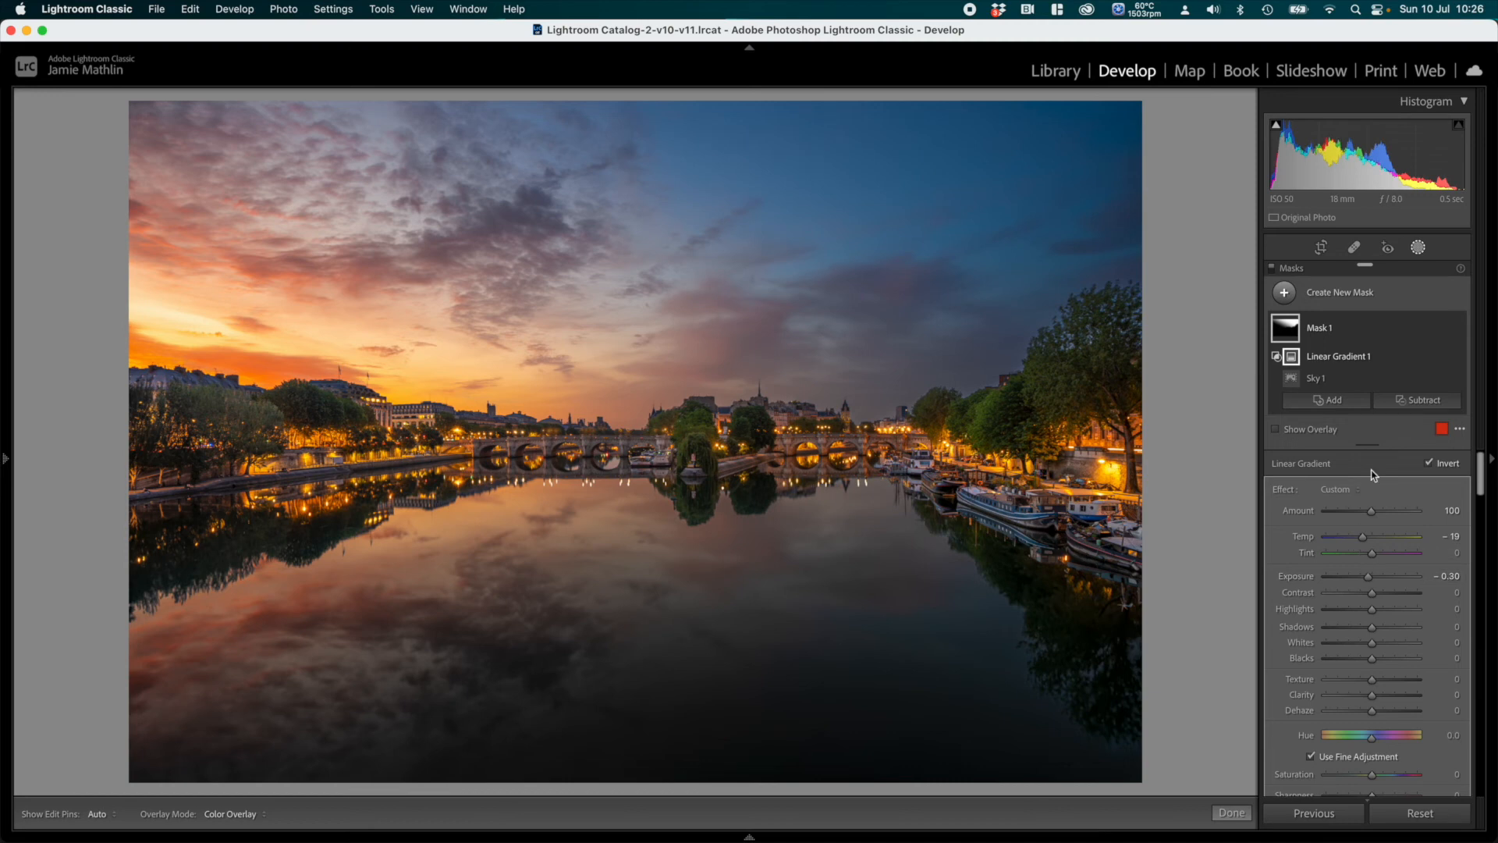
Step: Add a linear gradient mask from the top of the sky down towards the horizon with Exposure -1.25 and Clarity 60
{"action": "left_click", "coordinate": [1332, 303]}
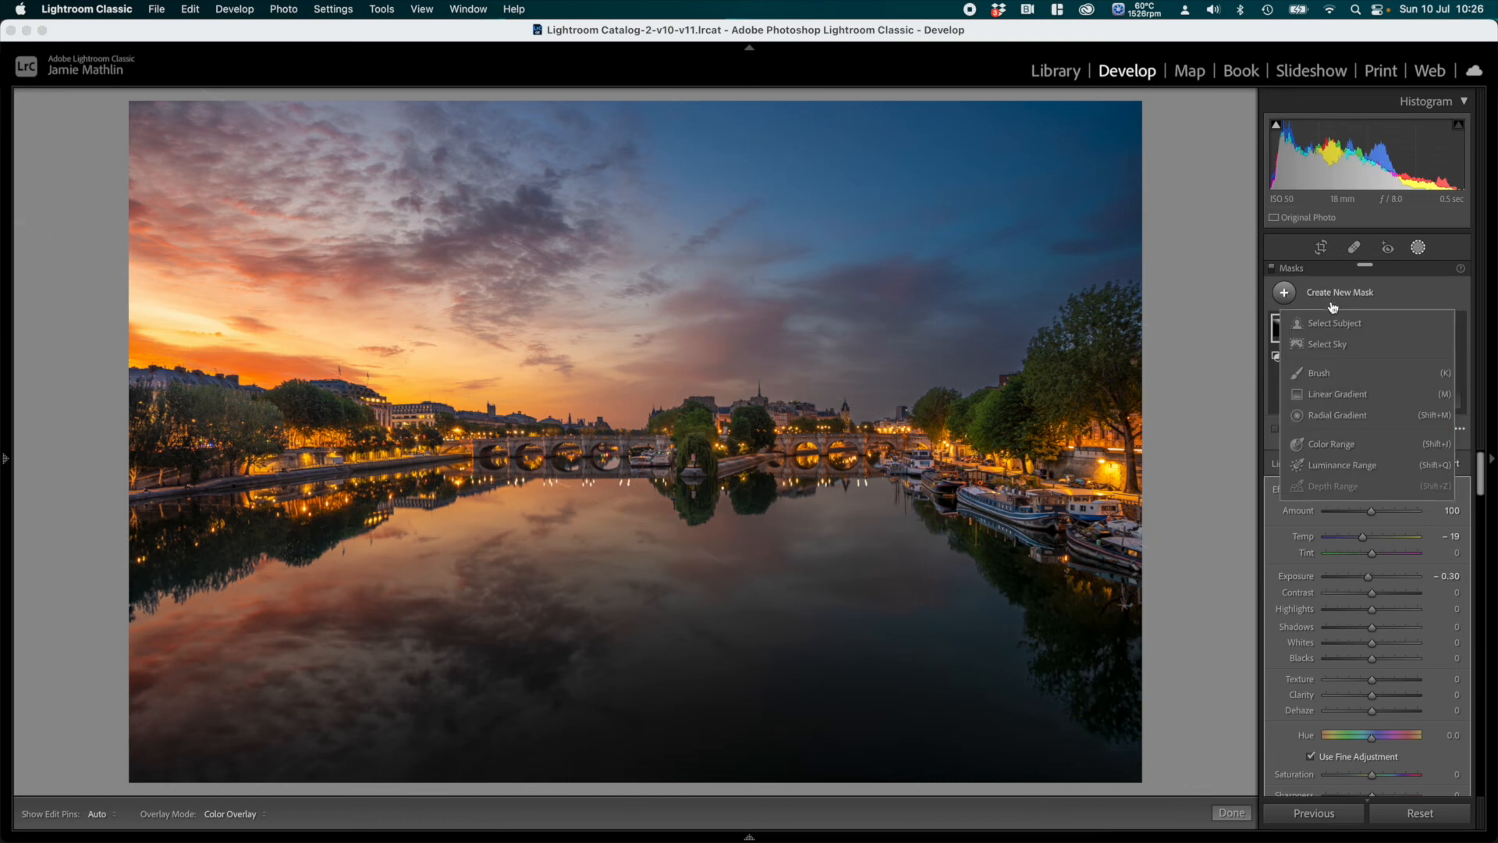
{"action": "left_click", "coordinate": [1331, 394]}
{"action": "left_click_drag", "start_coordinate": [660, 138], "coordinate": [660, 375]}
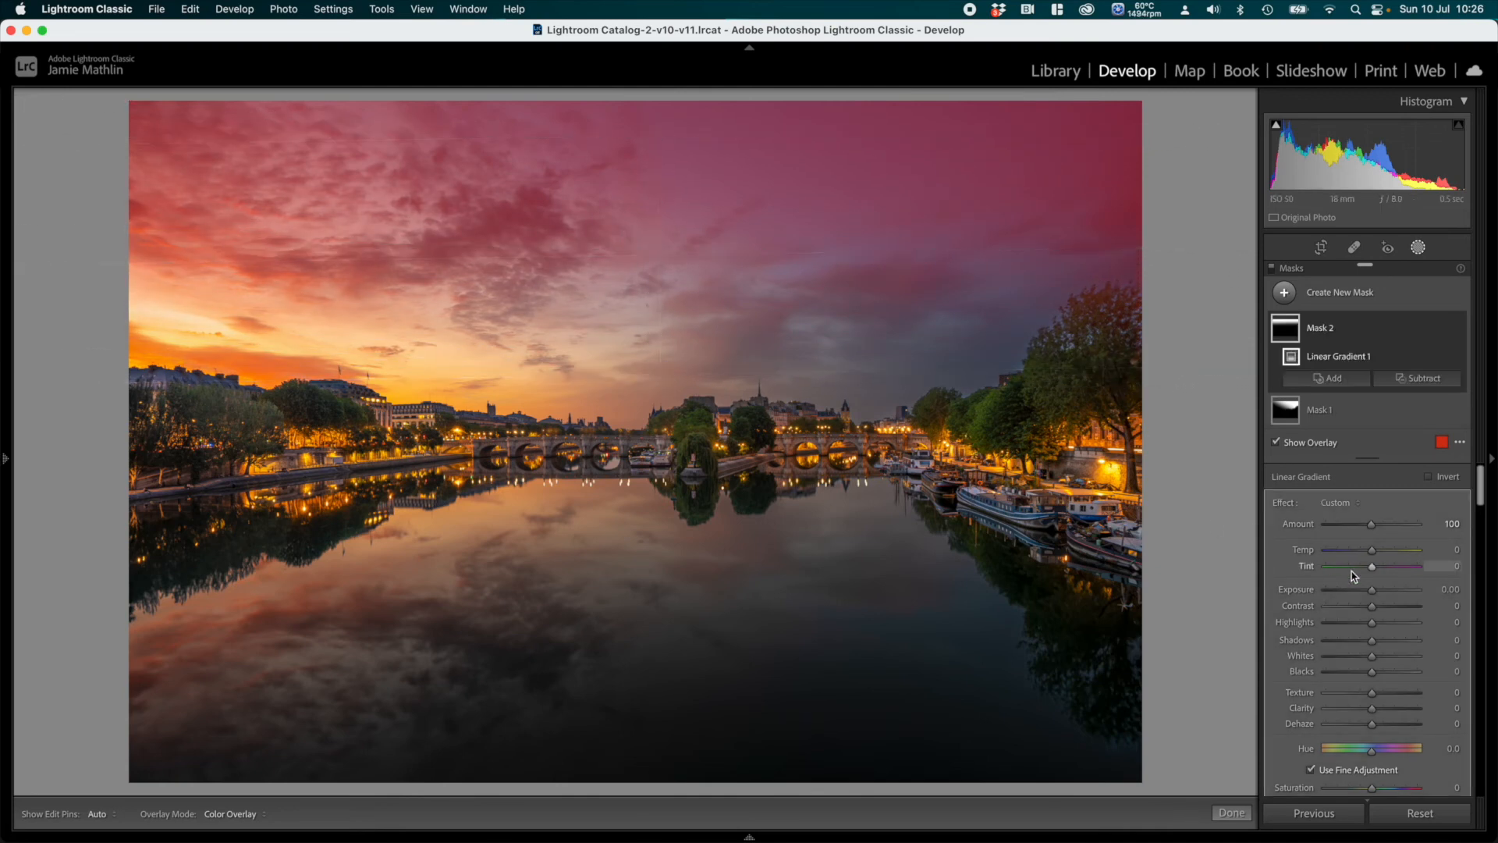
{"action": "left_click_drag", "start_coordinate": [1371, 589], "coordinate": [1357, 596]}
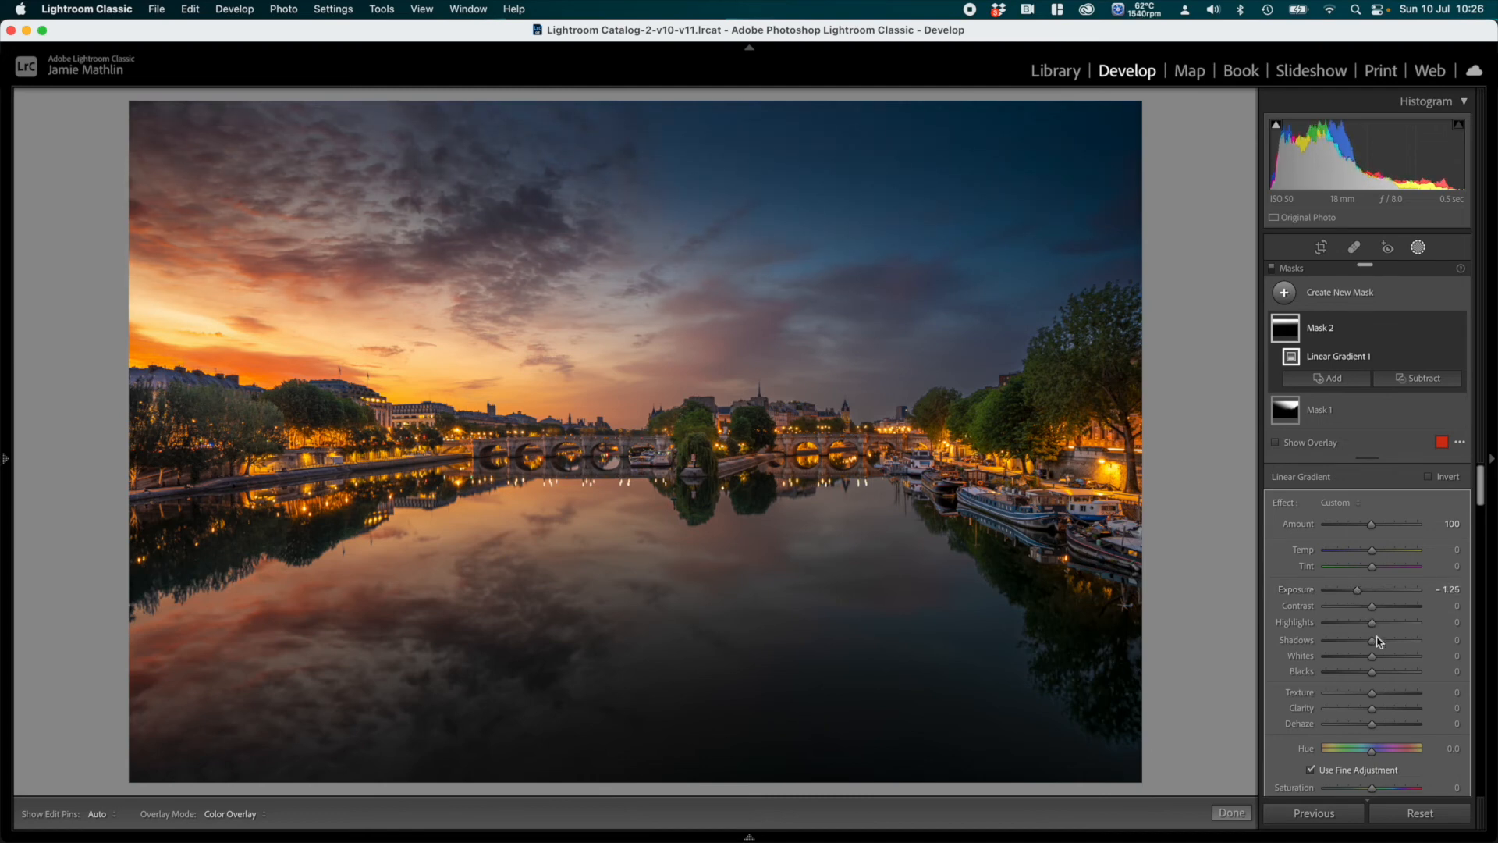
{"action": "left_click_drag", "start_coordinate": [1372, 708], "coordinate": [1396, 713]}
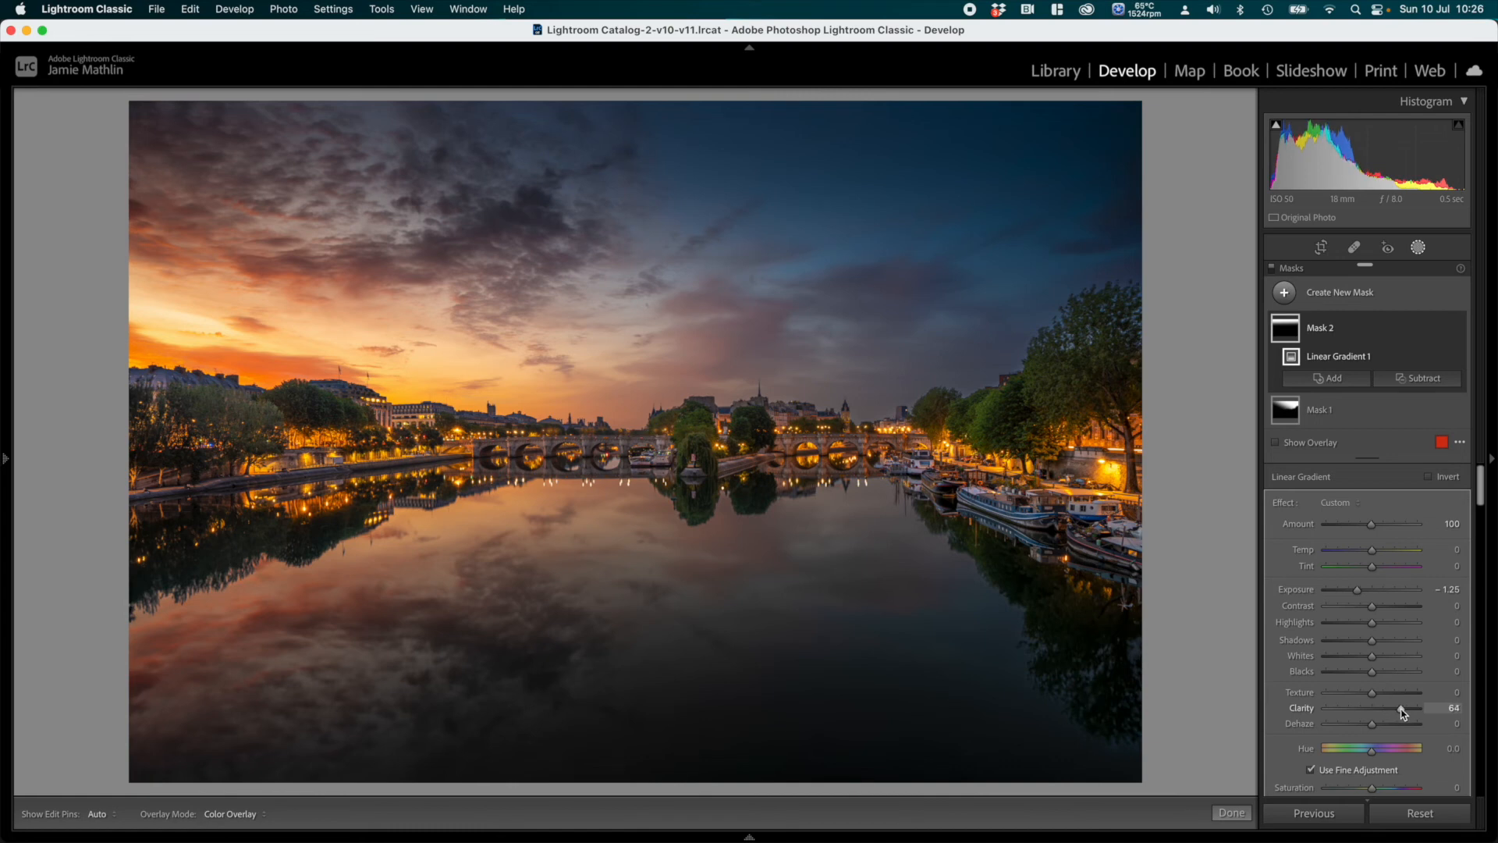
{"action": "left_click_drag", "start_coordinate": [1401, 713], "coordinate": [1398, 713]}
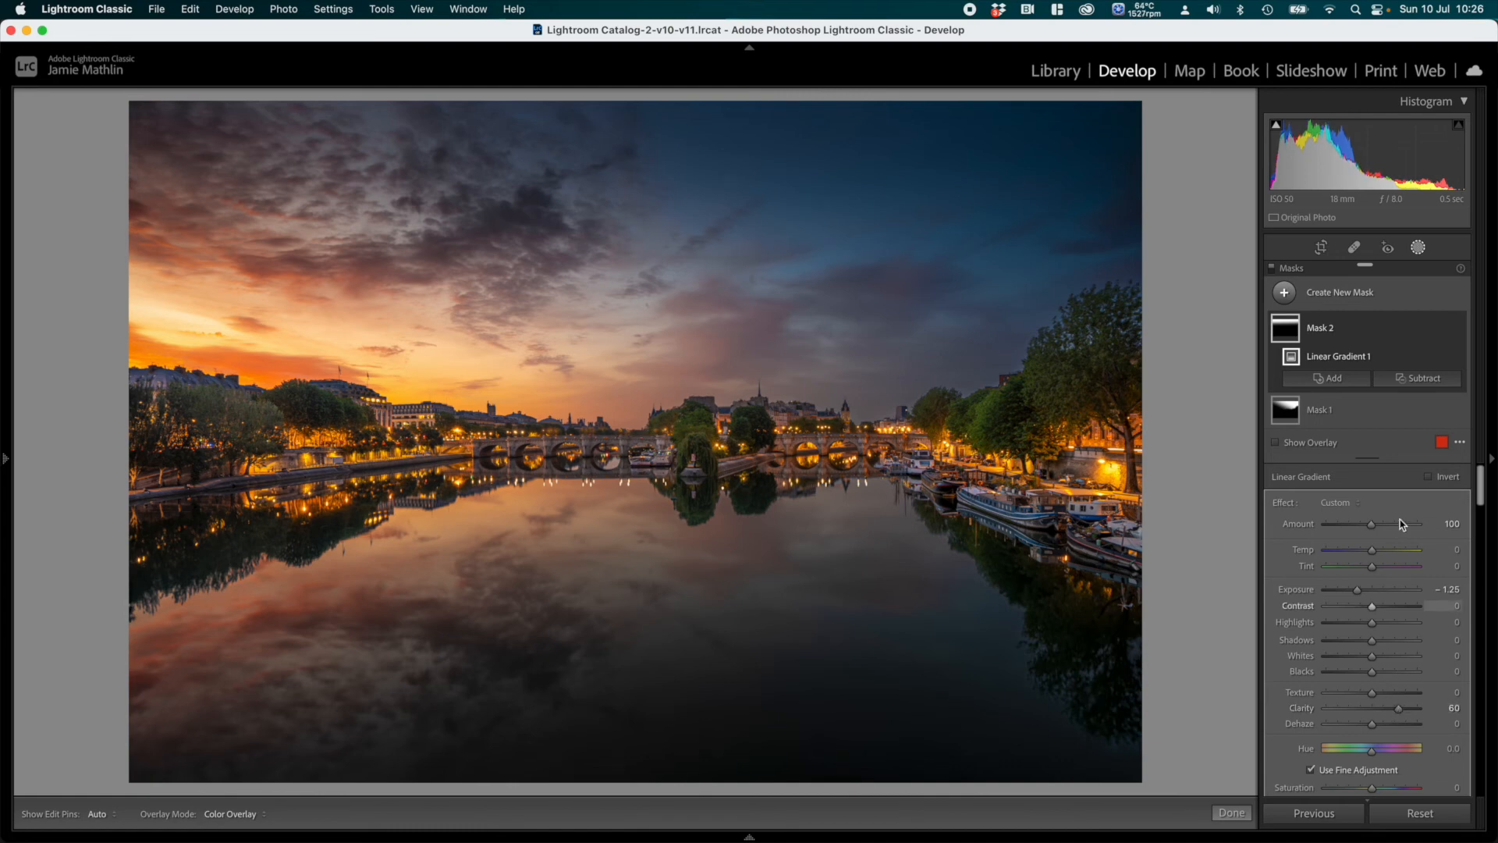
Step: Add a linear gradient mask rising from the bottom of the water to the bridge, with Exposure -1.09 and Temp 9
{"action": "left_click", "coordinate": [1343, 293]}
{"action": "left_click", "coordinate": [1337, 394]}
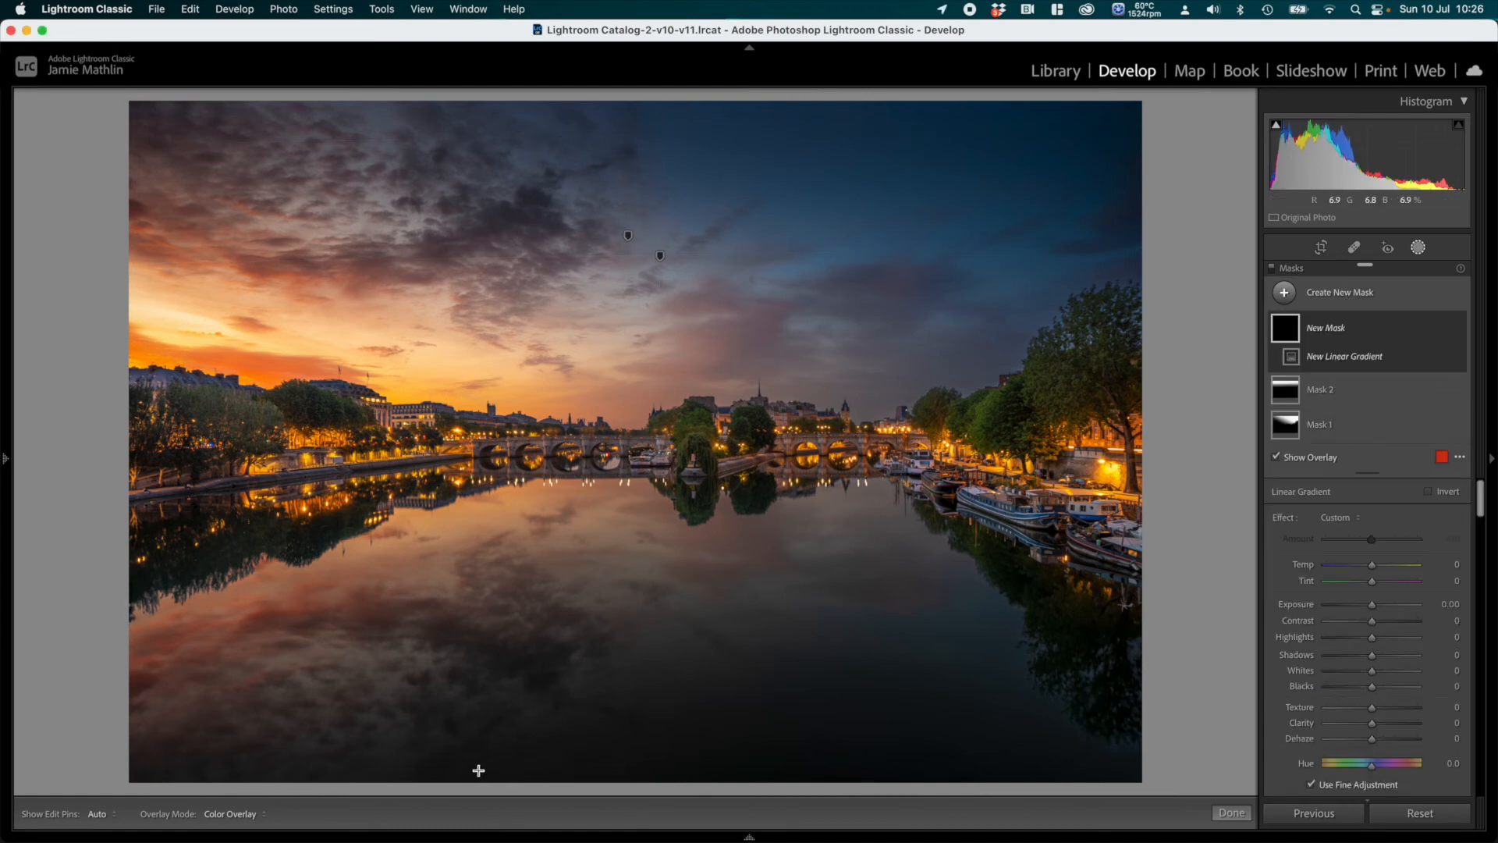
{"action": "left_click_drag", "start_coordinate": [604, 764], "coordinate": [602, 498]}
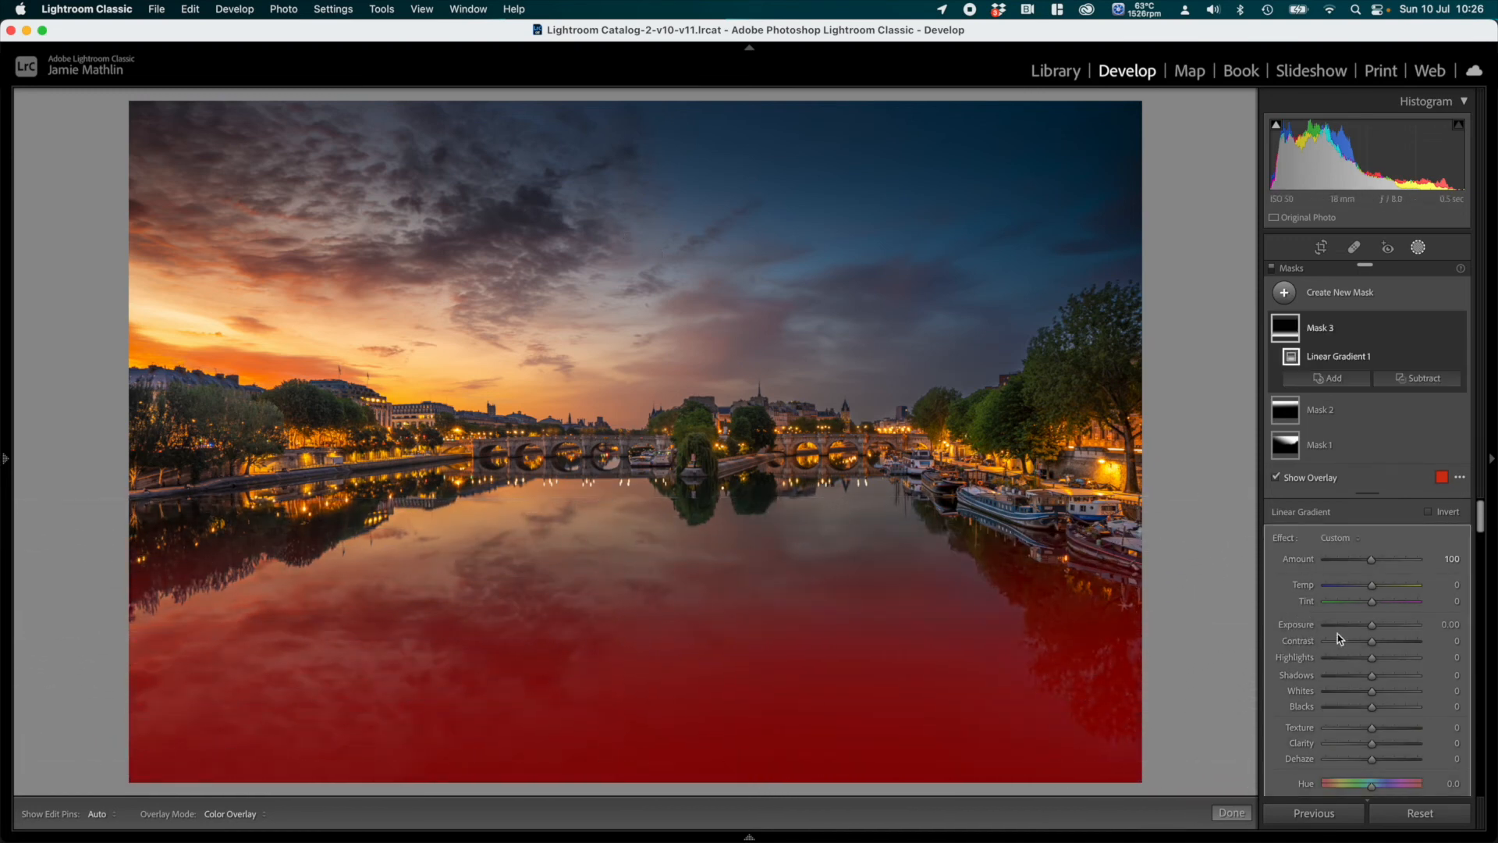
{"action": "left_click_drag", "start_coordinate": [1360, 625], "coordinate": [1366, 630]}
{"action": "left_click", "coordinate": [1363, 585]}
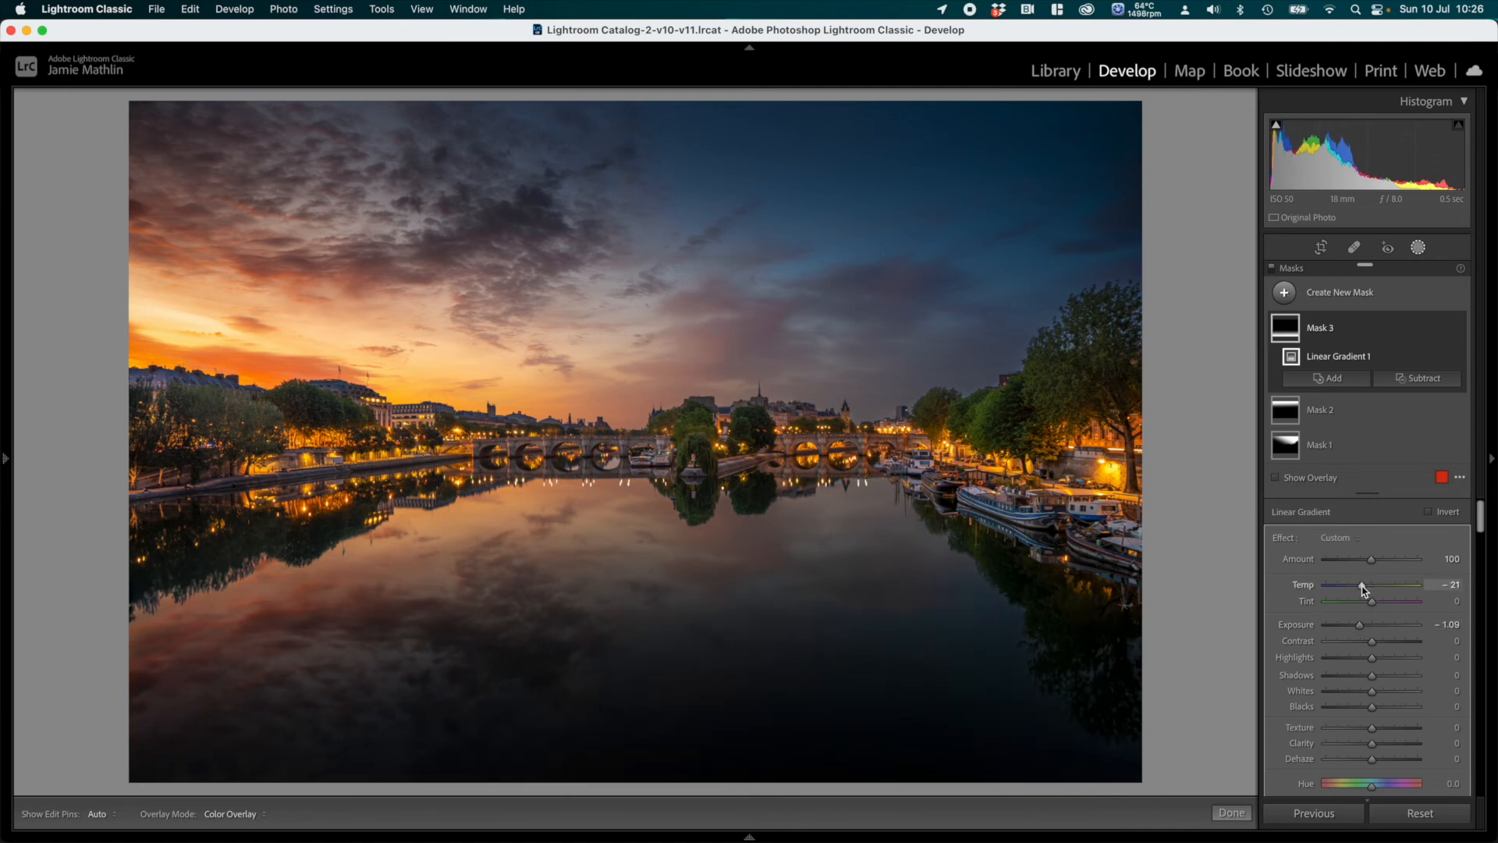
{"action": "left_click_drag", "start_coordinate": [1362, 587], "coordinate": [1377, 589]}
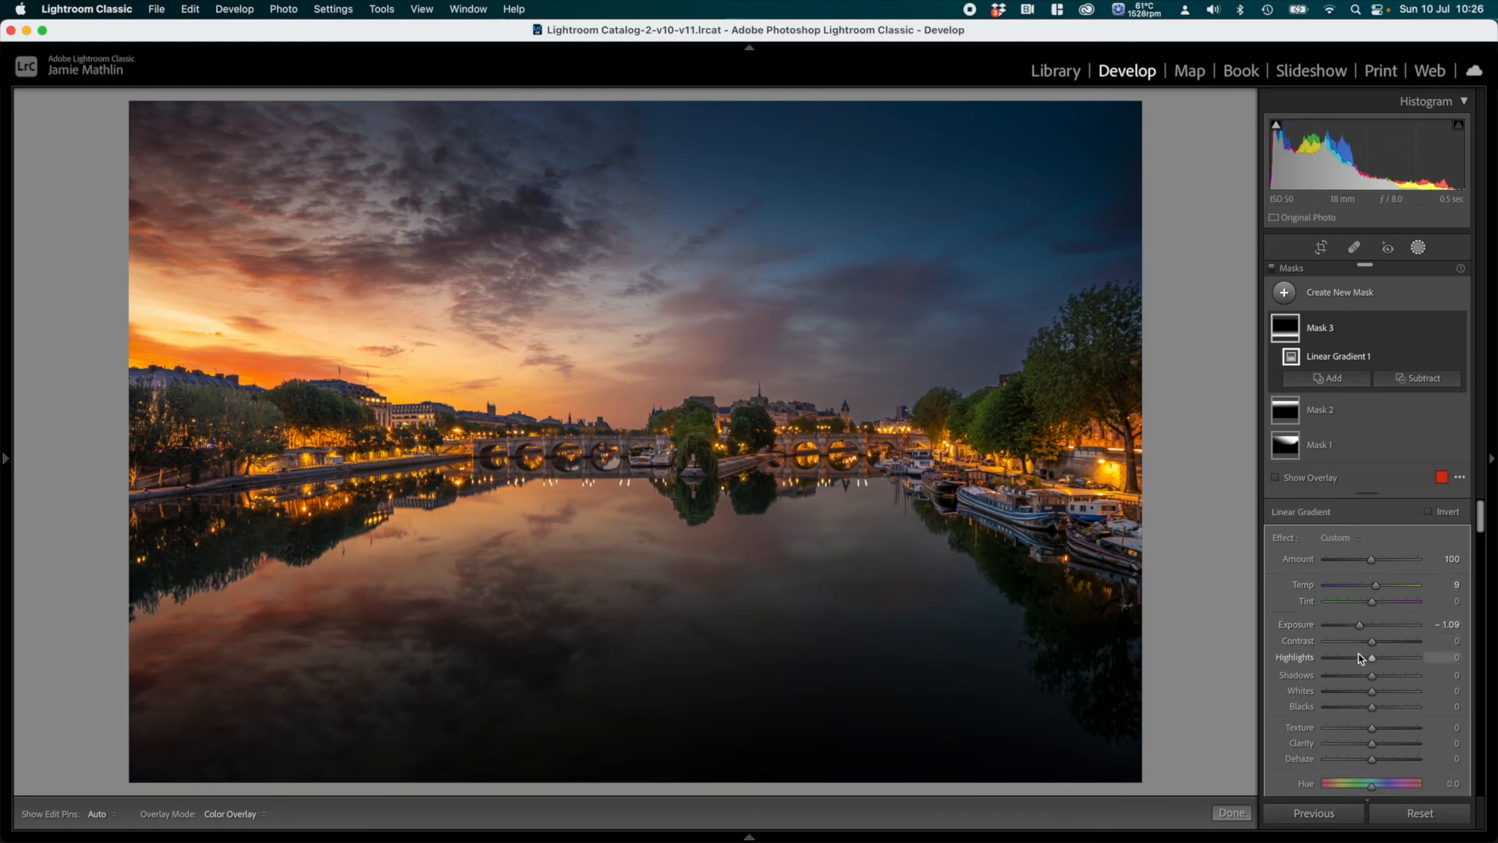
Step: Raise the Contrast and Clarity of the linear gradient covering the water
{"action": "left_click", "coordinate": [1374, 641]}
{"action": "left_click_drag", "start_coordinate": [1378, 644], "coordinate": [1380, 644]}
{"action": "left_click_drag", "start_coordinate": [1372, 743], "coordinate": [1384, 747]}
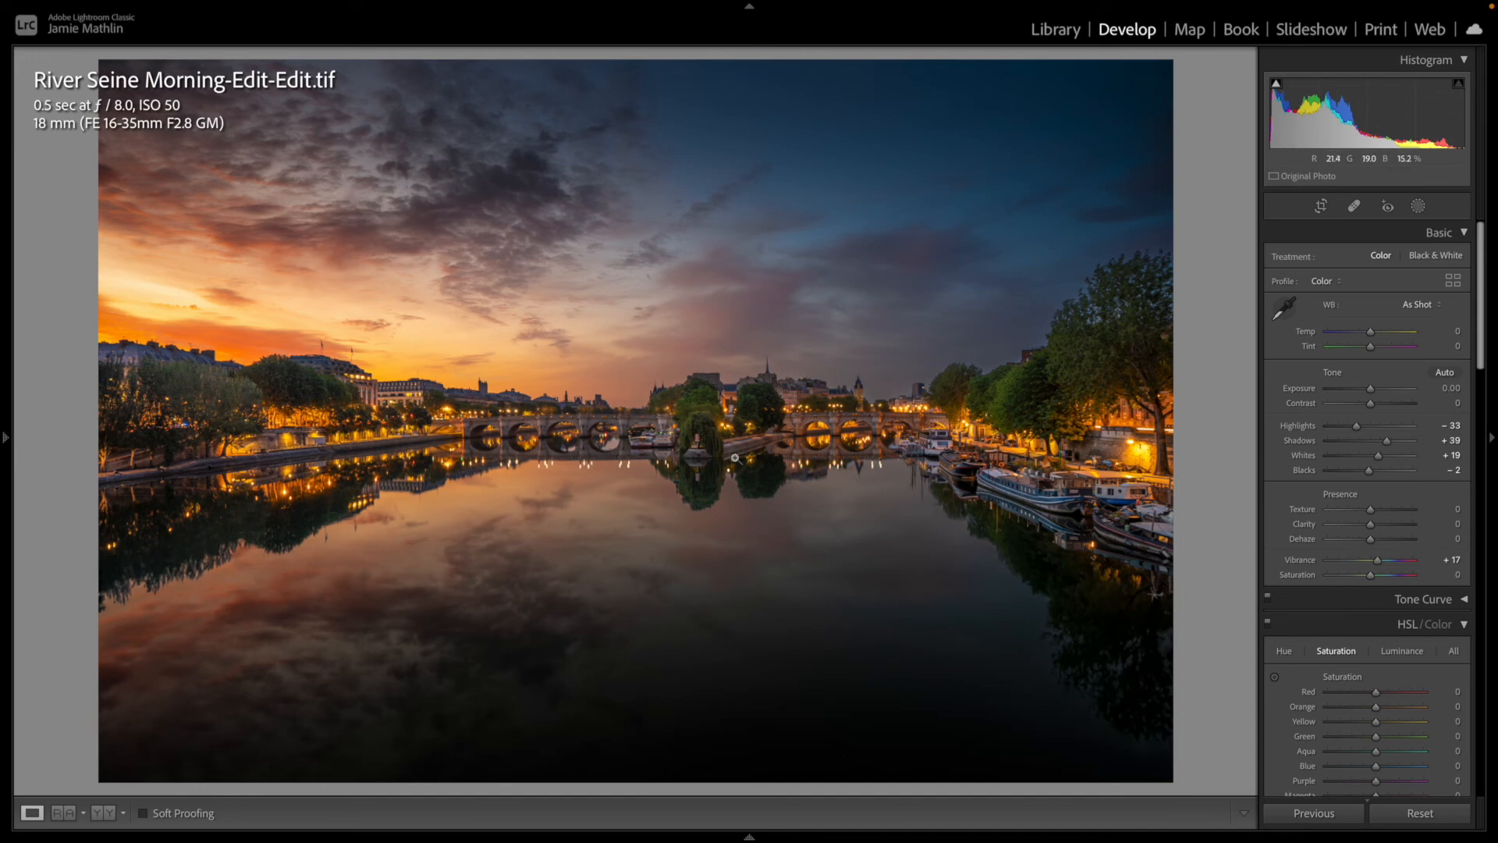
Step: Reduce the HSL saturation of yellow to -19 and orange to about -13, and raise the purple saturation
{"action": "left_click", "coordinate": [1365, 722]}
{"action": "left_click", "coordinate": [1366, 706]}
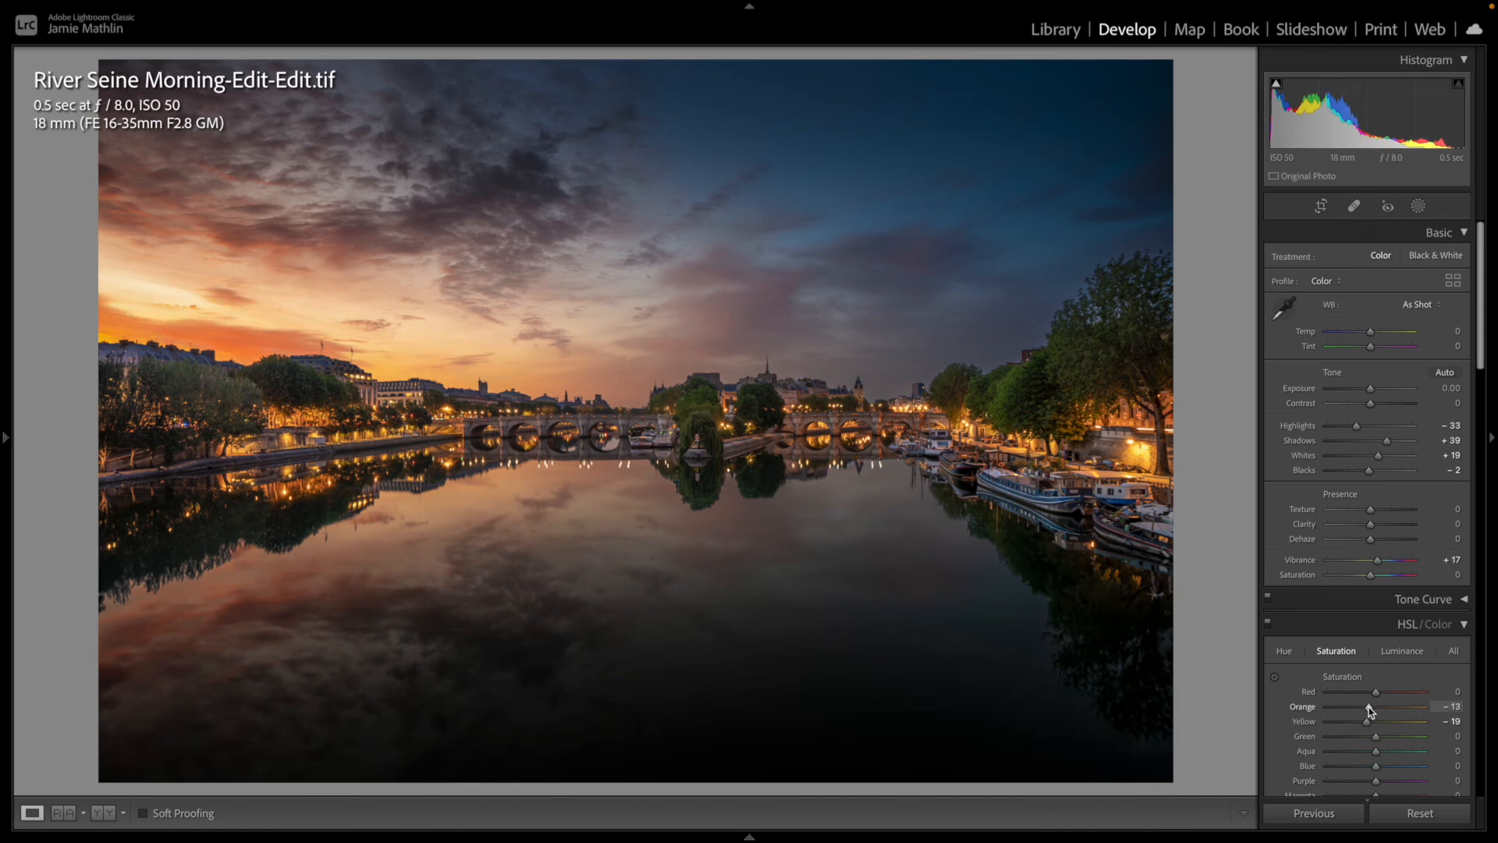
{"action": "left_click_drag", "start_coordinate": [1369, 706], "coordinate": [1369, 707]}
{"action": "left_click", "coordinate": [1386, 782]}
Step: Add a radial gradient mask over the bright sunrise glow in the sky with Temp 23 and Exposure 1.63
{"action": "left_click", "coordinate": [1418, 207]}
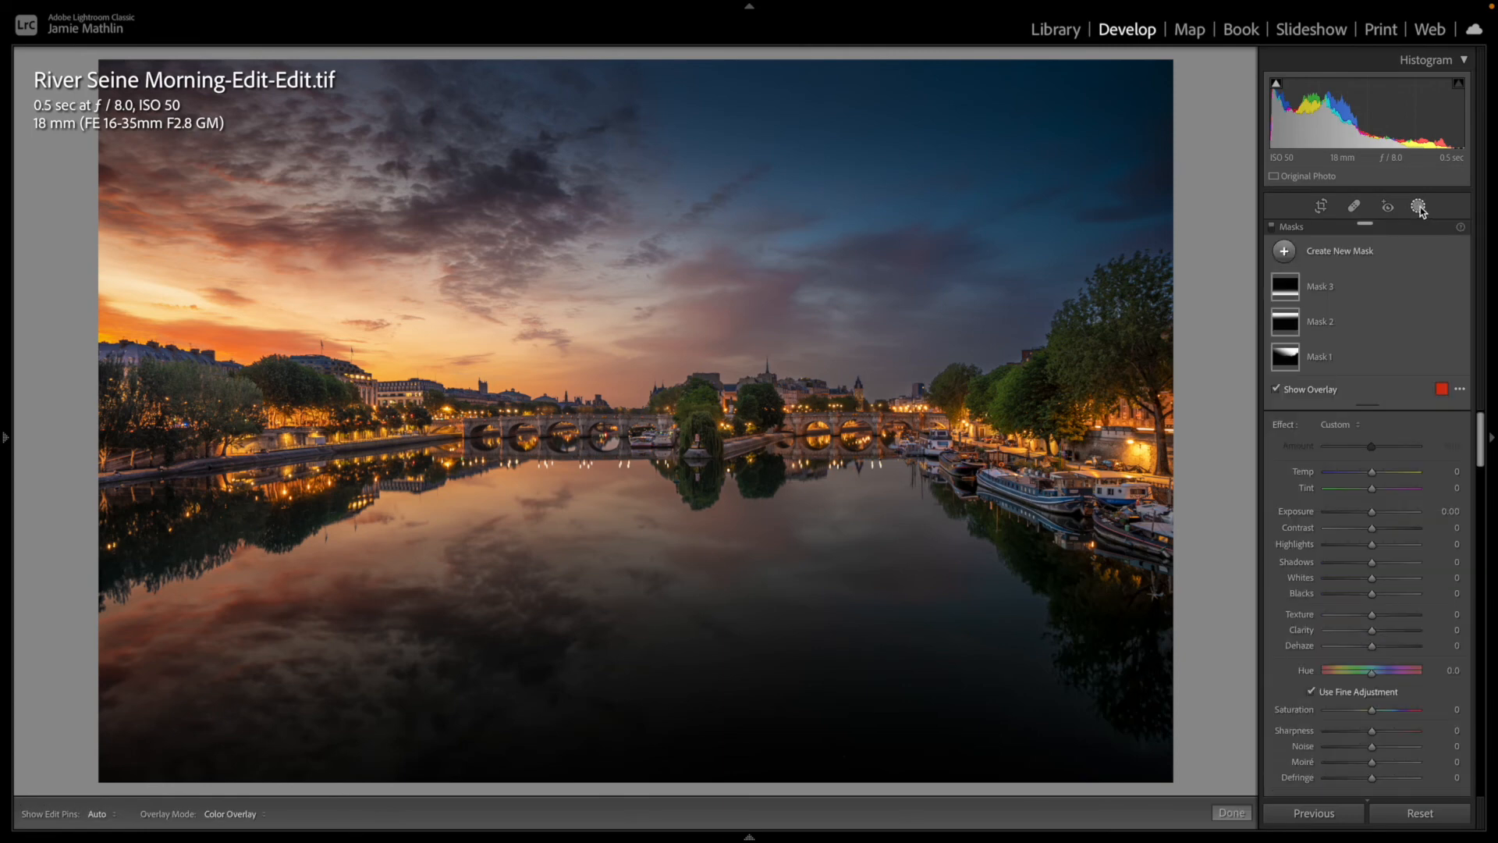
{"action": "left_click", "coordinate": [1339, 255]}
{"action": "left_click", "coordinate": [1329, 374]}
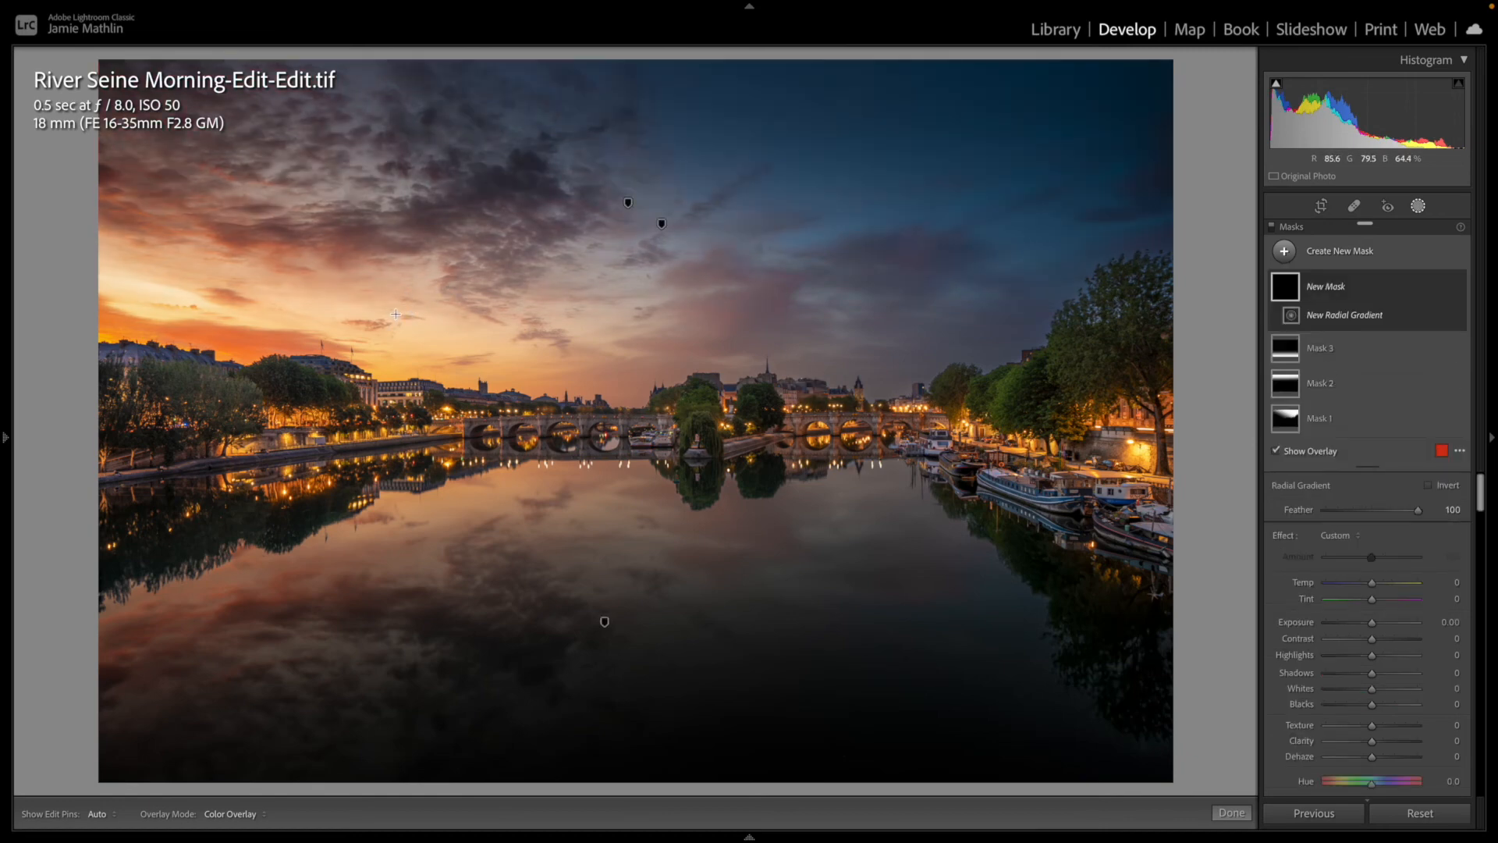
{"action": "left_click_drag", "start_coordinate": [395, 314], "coordinate": [504, 359]}
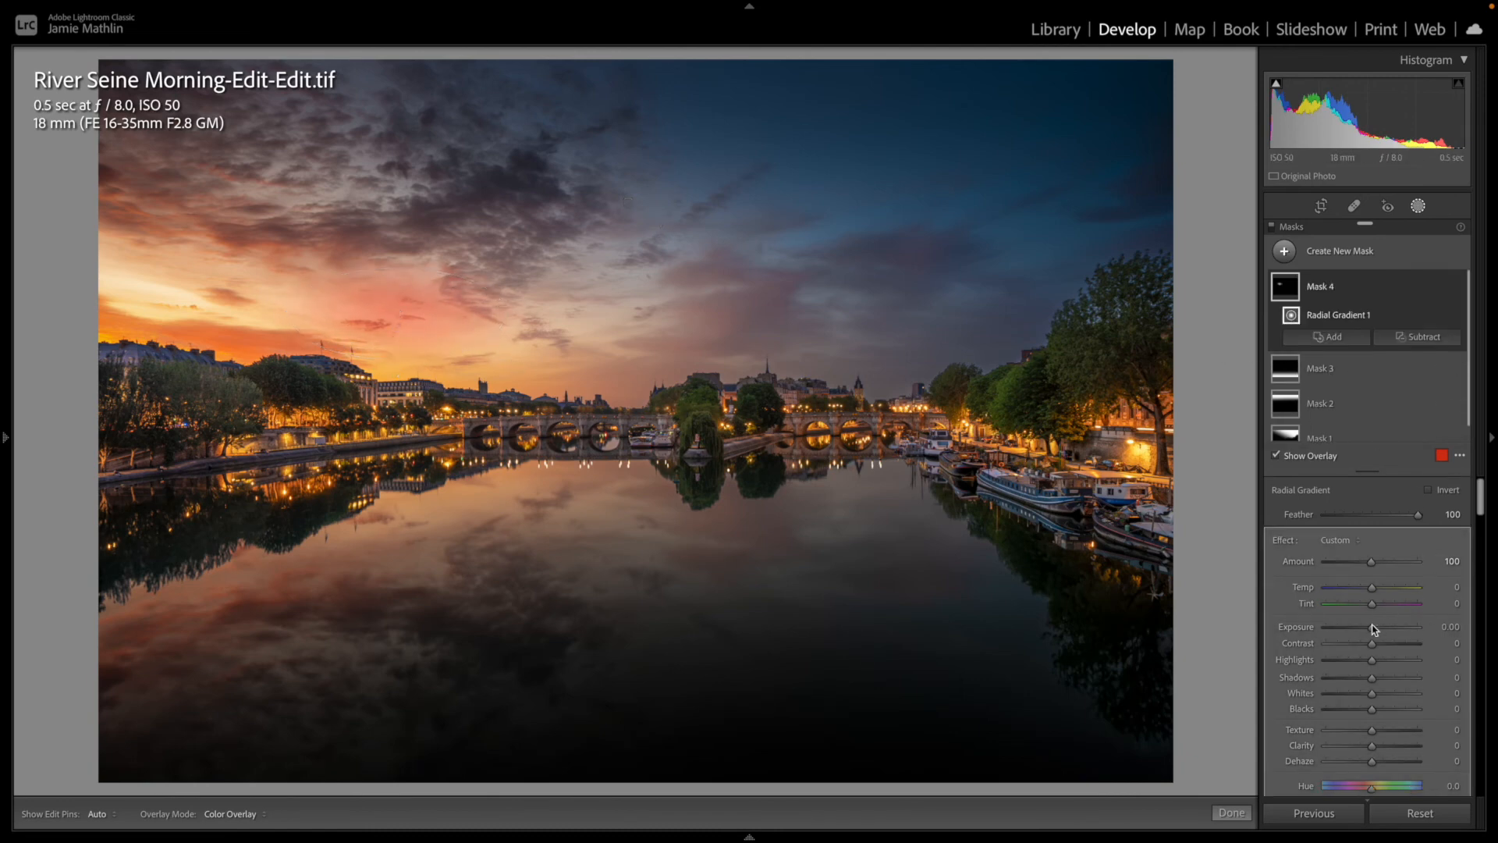
{"action": "left_click_drag", "start_coordinate": [1372, 589], "coordinate": [1394, 628]}
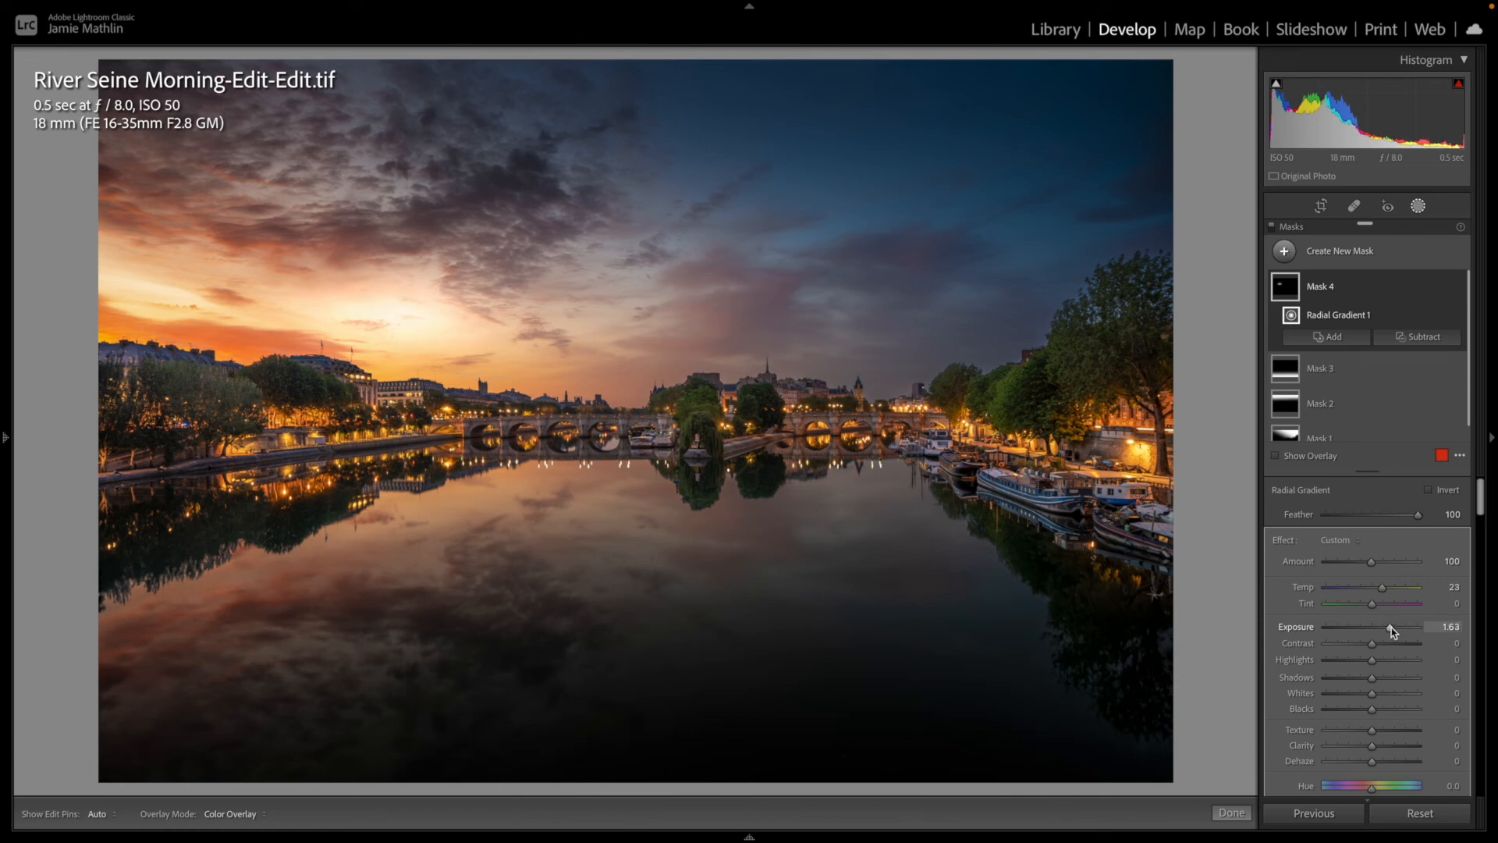
{"action": "left_click_drag", "start_coordinate": [1391, 627], "coordinate": [1390, 627]}
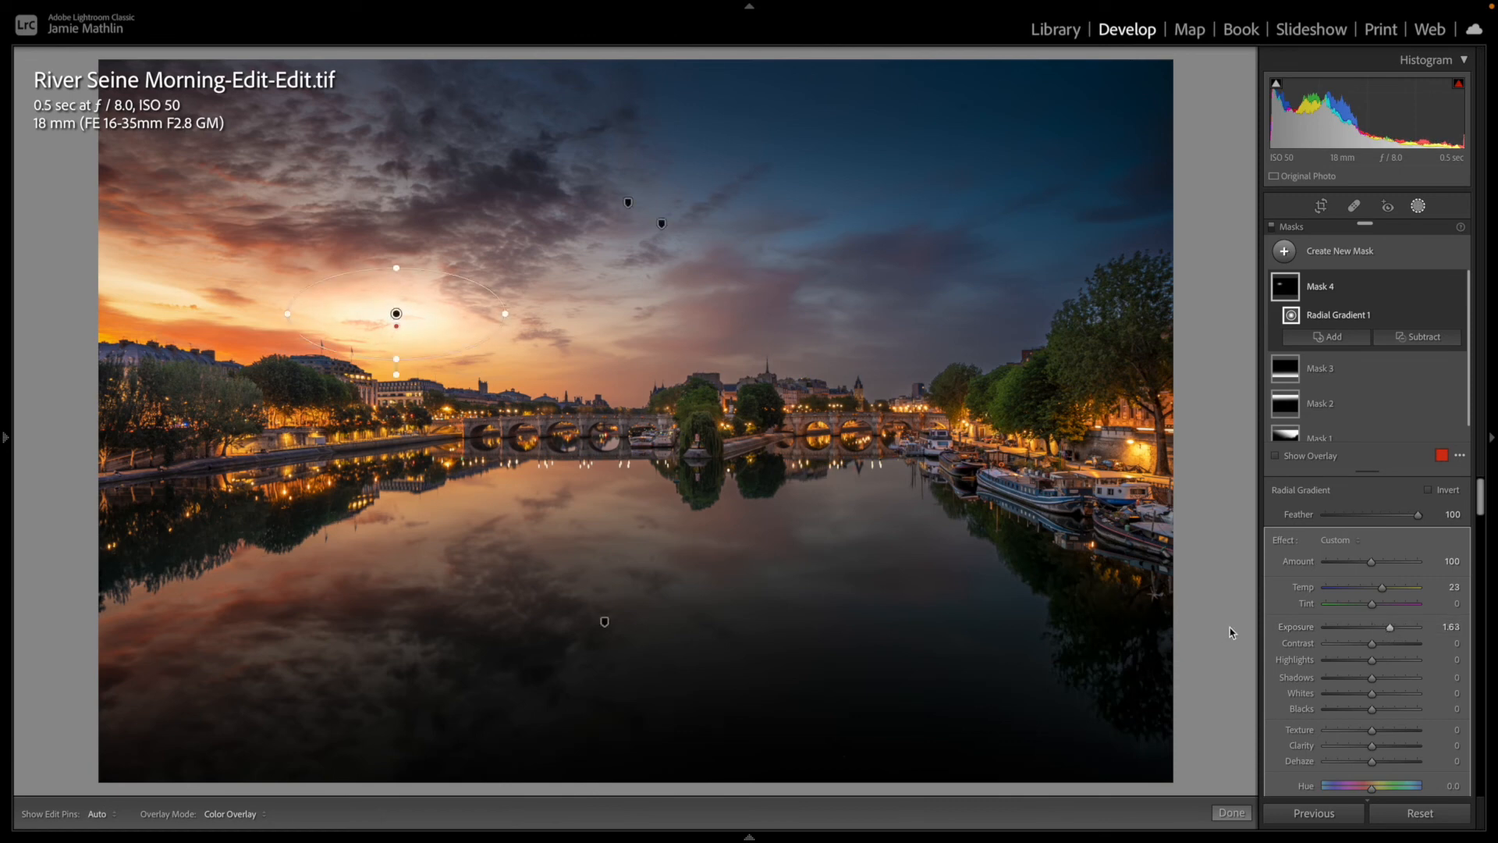
Step: Duplicate the sunrise glow mask, move the copy onto its reflection in the water, and set Exposure to 2.06 and Temp to 36
{"action": "right_click", "coordinate": [396, 314]}
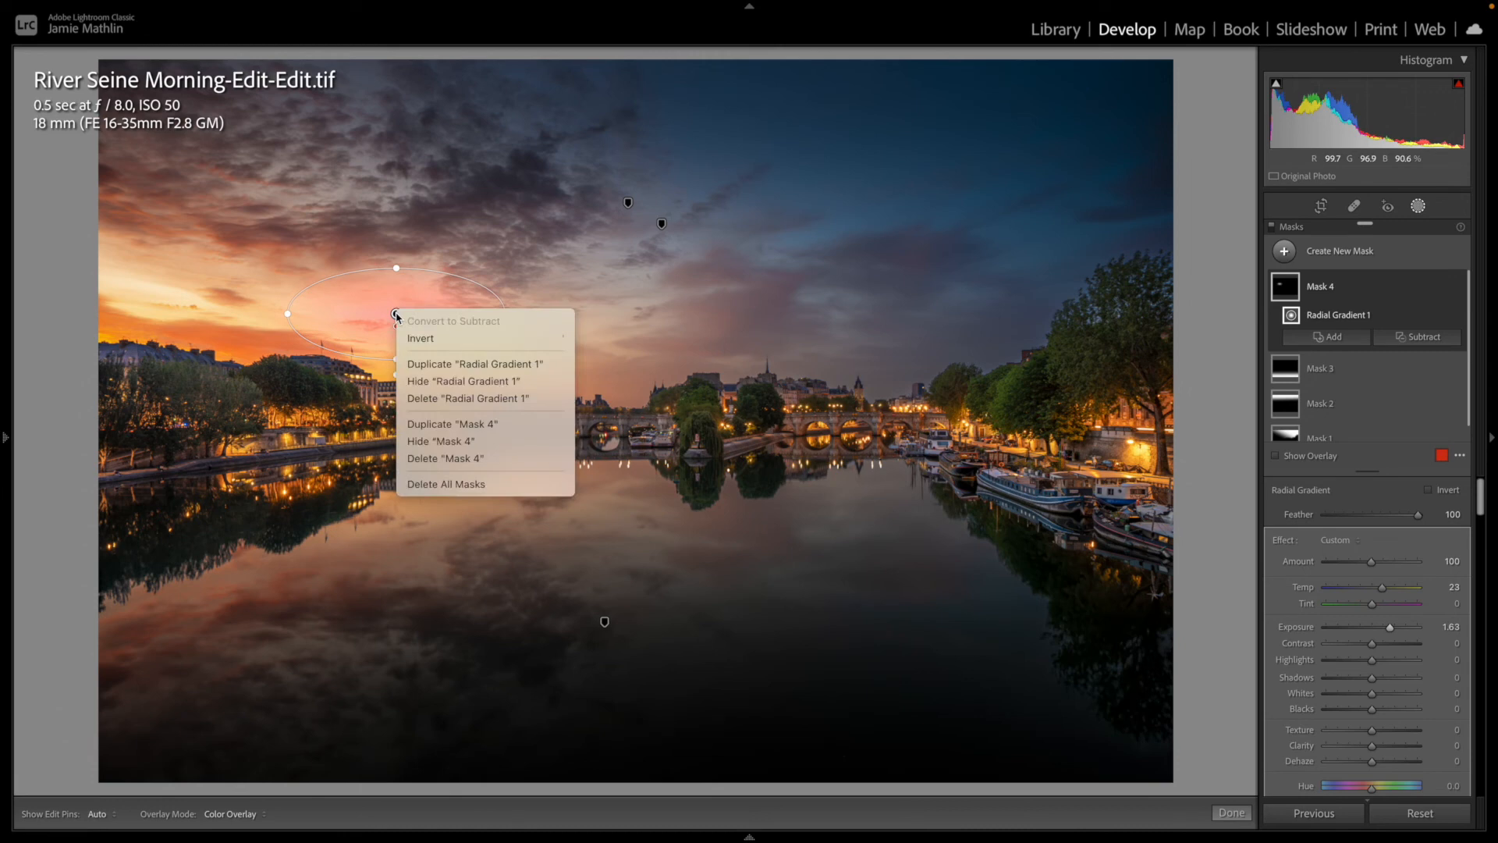
{"action": "left_click", "coordinate": [433, 423]}
{"action": "left_click_drag", "start_coordinate": [396, 314], "coordinate": [406, 553]}
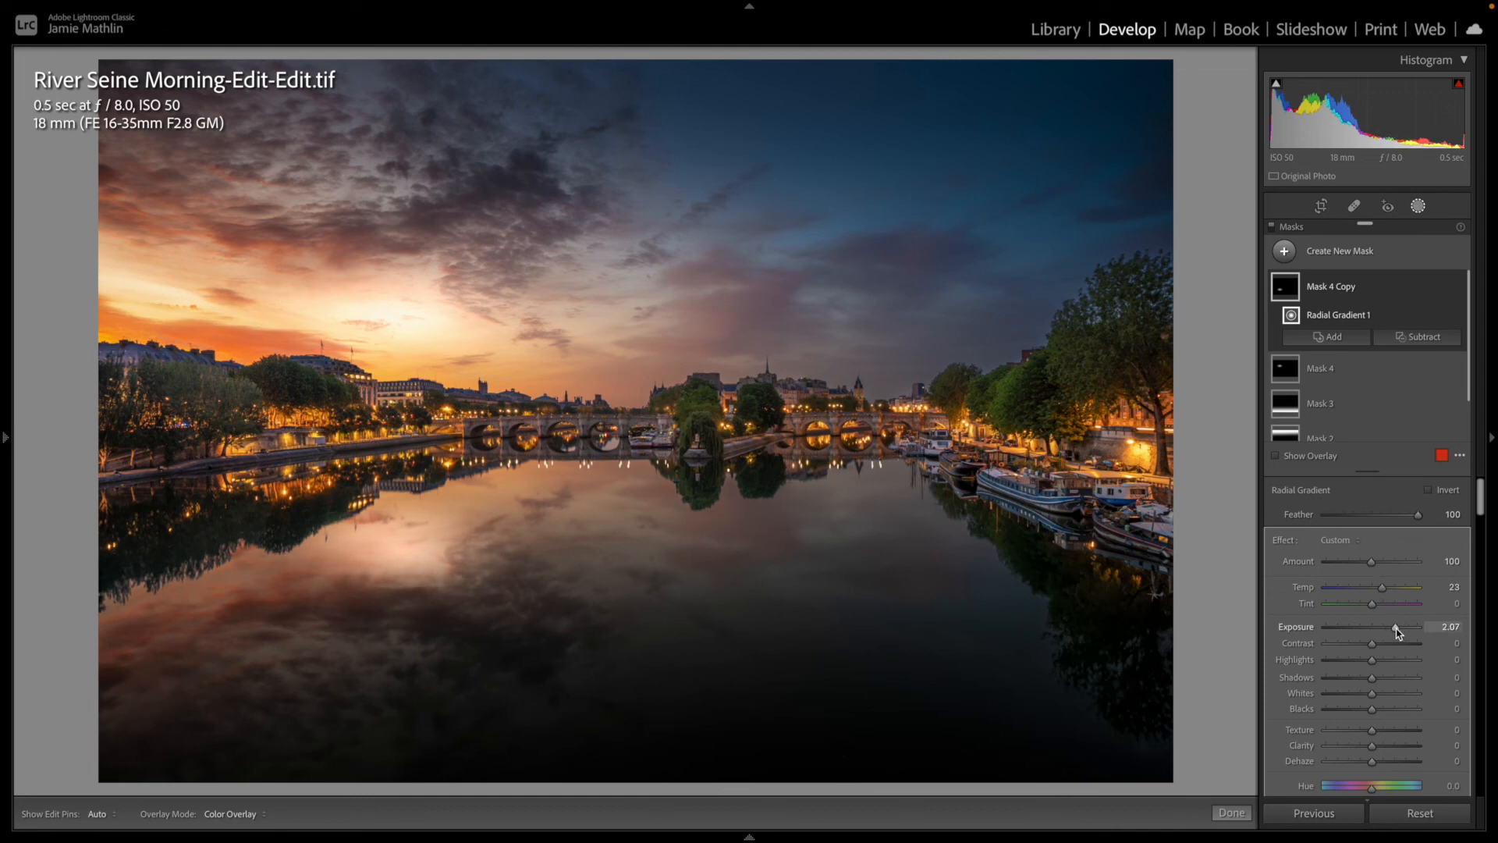
{"action": "left_click_drag", "start_coordinate": [1396, 631], "coordinate": [1395, 629]}
{"action": "left_click_drag", "start_coordinate": [1391, 594], "coordinate": [1389, 594]}
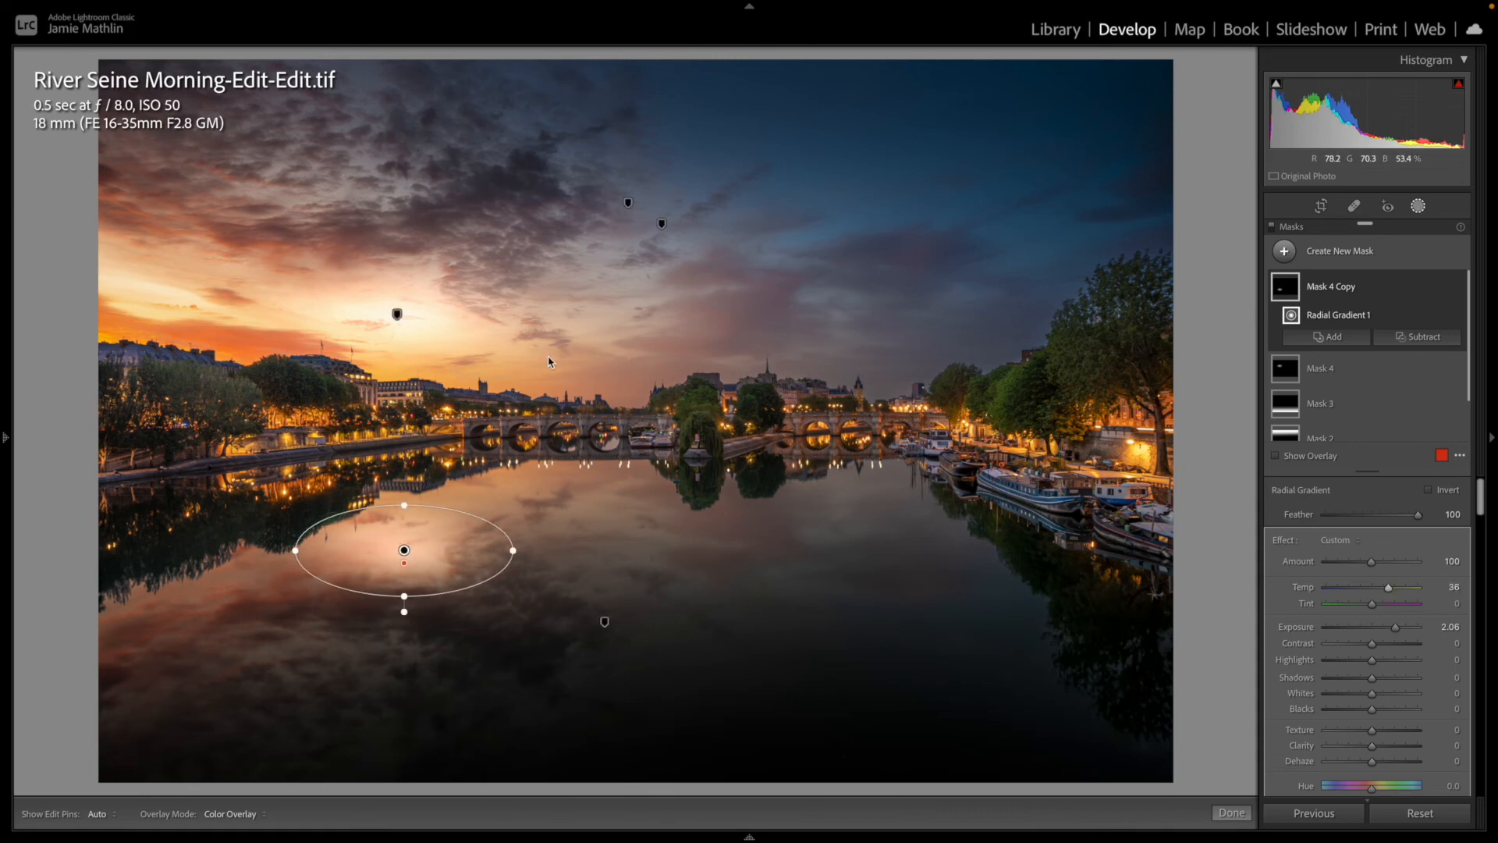
Step: Add a small circular radial gradient mask in the bright sky and move it onto the centre of the sunrise glow
{"action": "left_click", "coordinate": [1314, 253]}
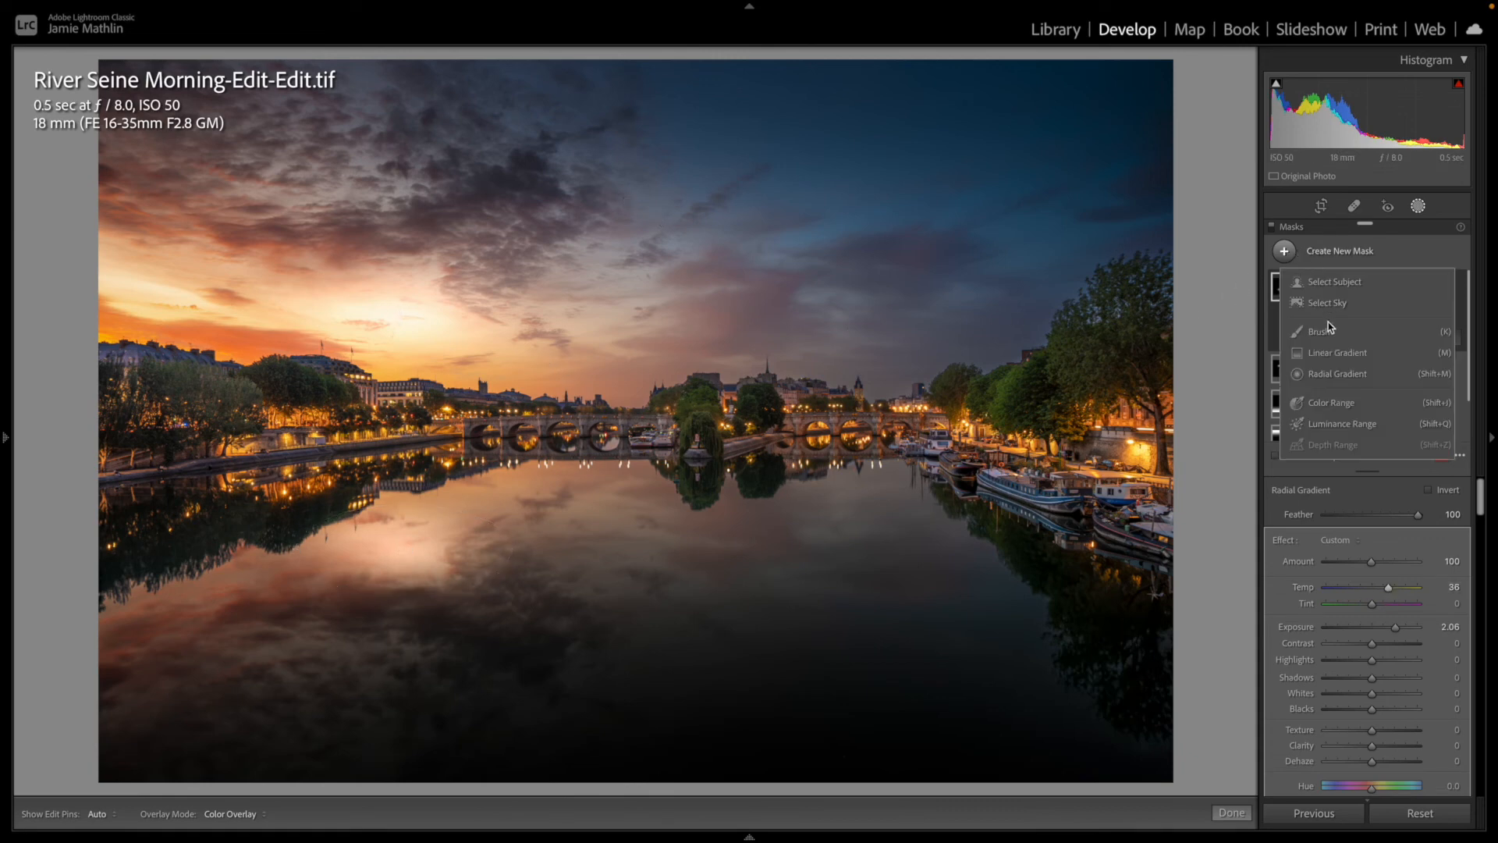
{"action": "left_click", "coordinate": [1338, 375]}
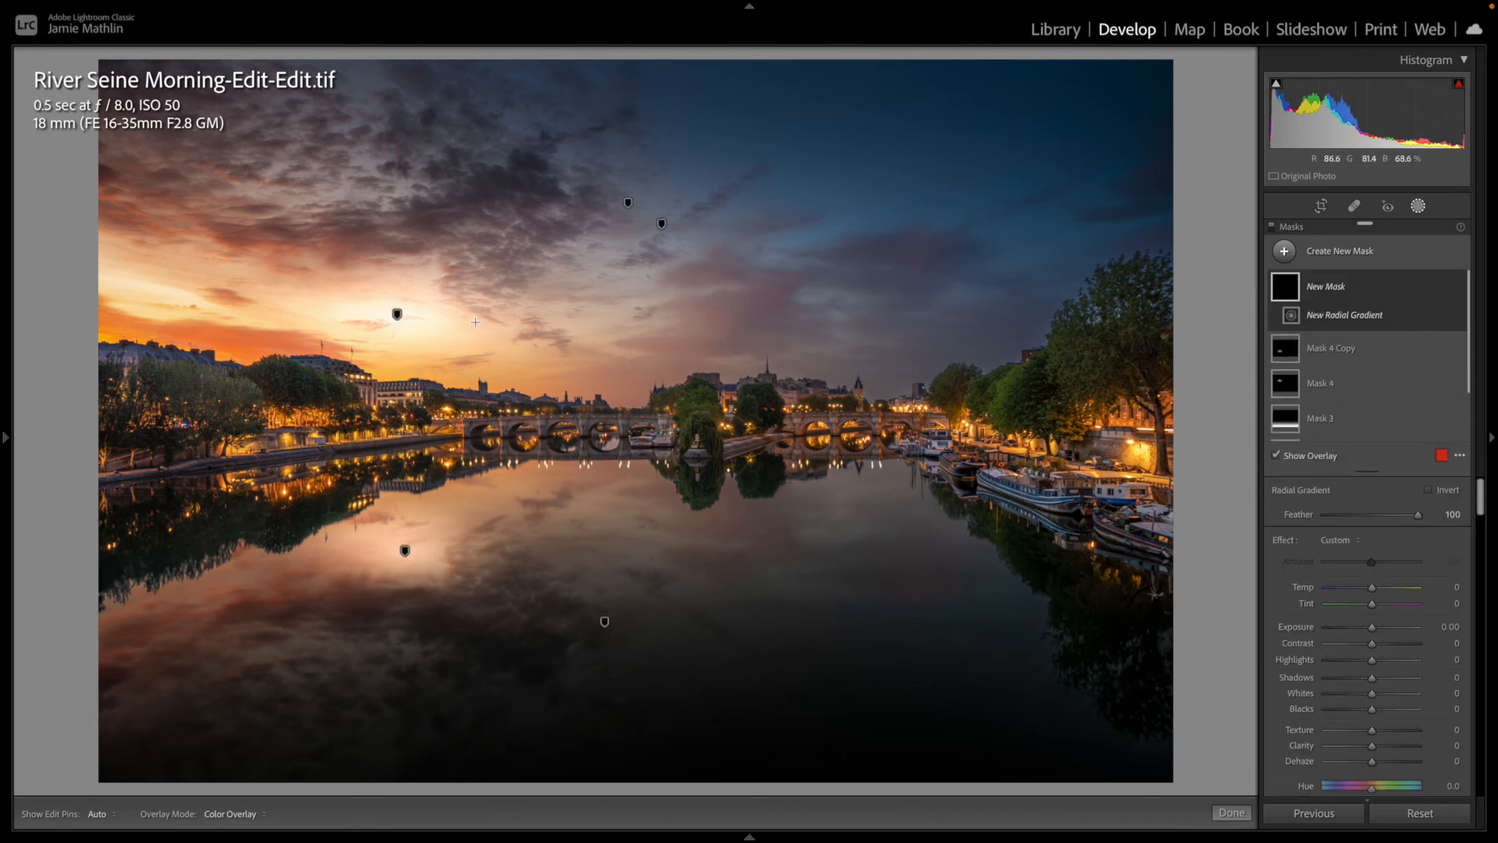
{"action": "left_click_drag", "start_coordinate": [435, 317], "coordinate": [448, 328]}
{"action": "left_click_drag", "start_coordinate": [443, 324], "coordinate": [444, 325]}
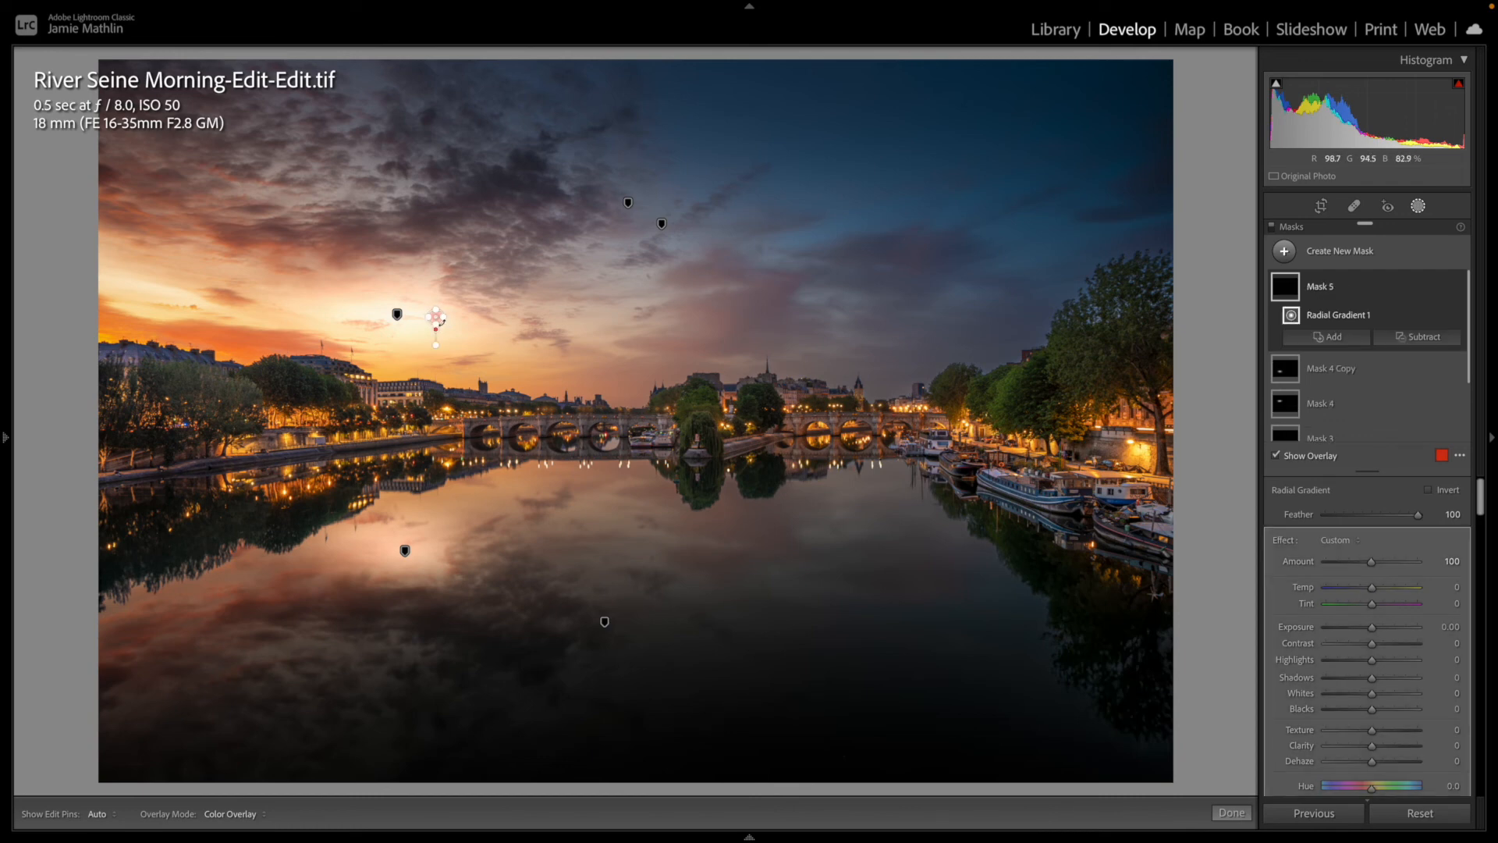
{"action": "key", "text": "alt"}
{"action": "left_click", "coordinate": [1231, 813]}
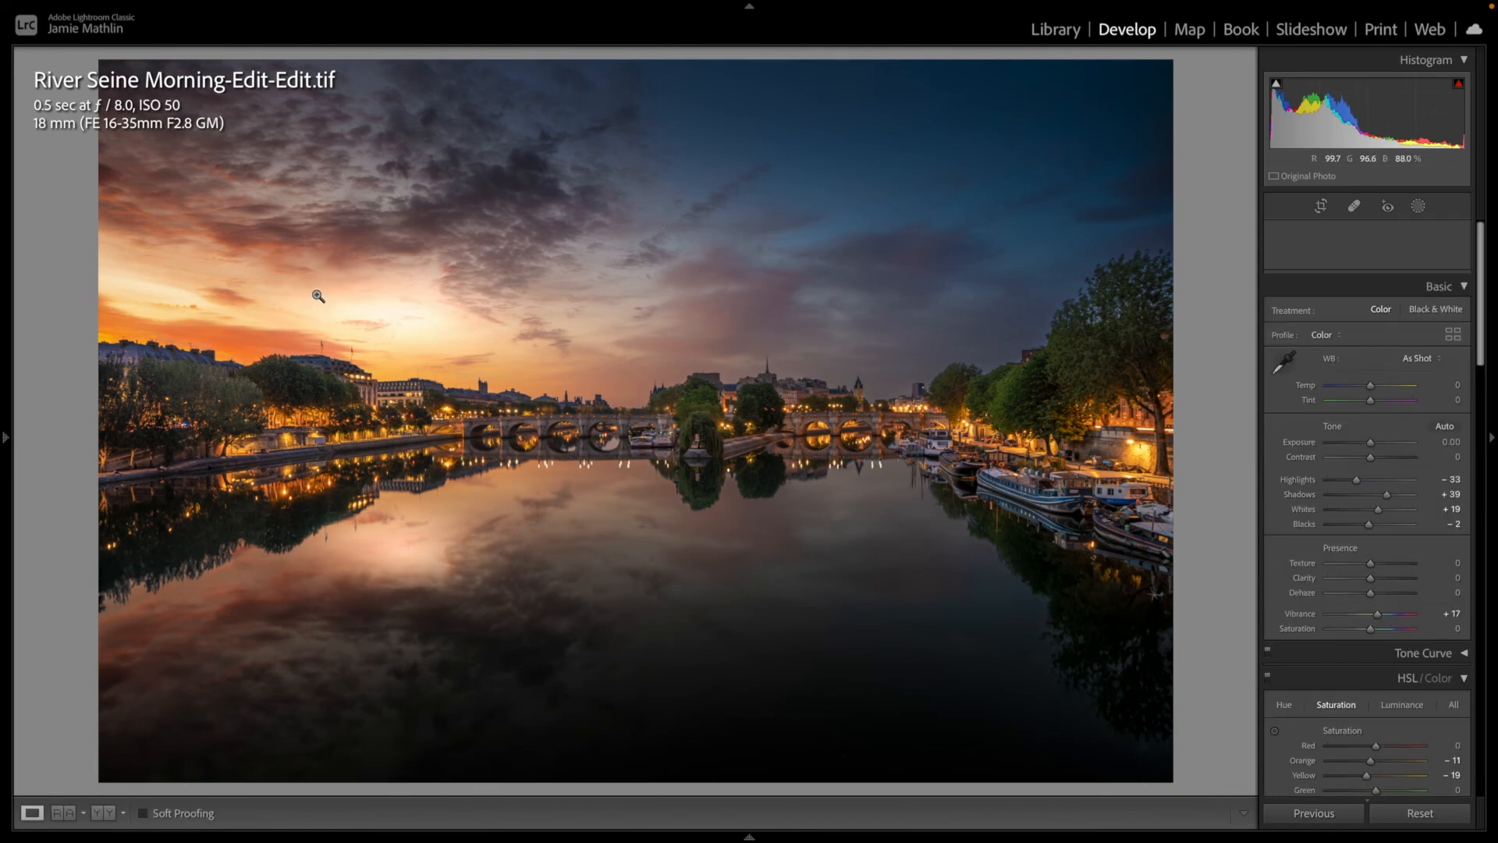
{"action": "left_click", "coordinate": [403, 320]}
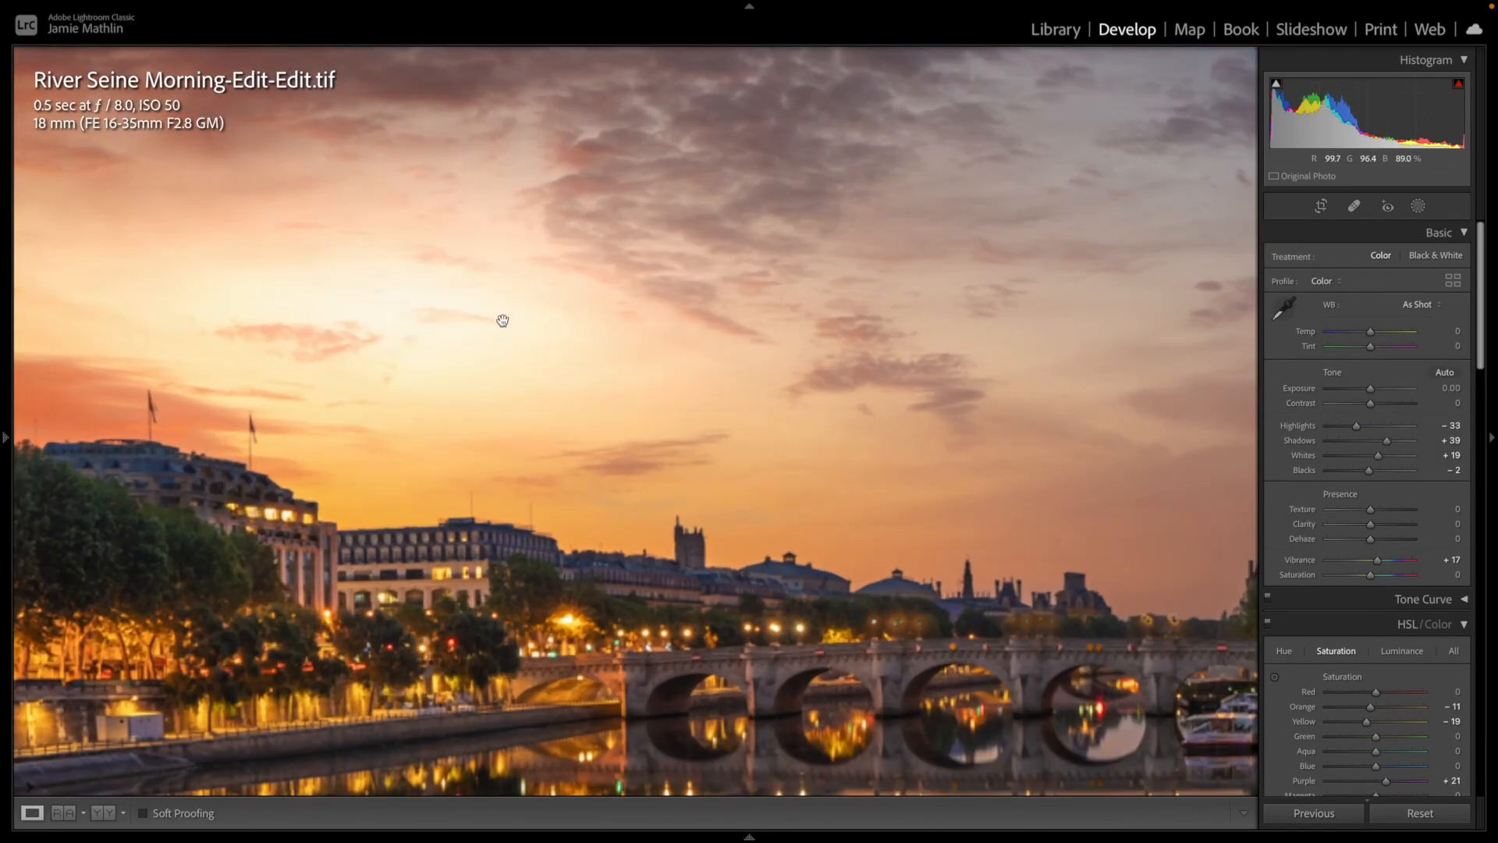
{"action": "left_click", "coordinate": [1416, 207]}
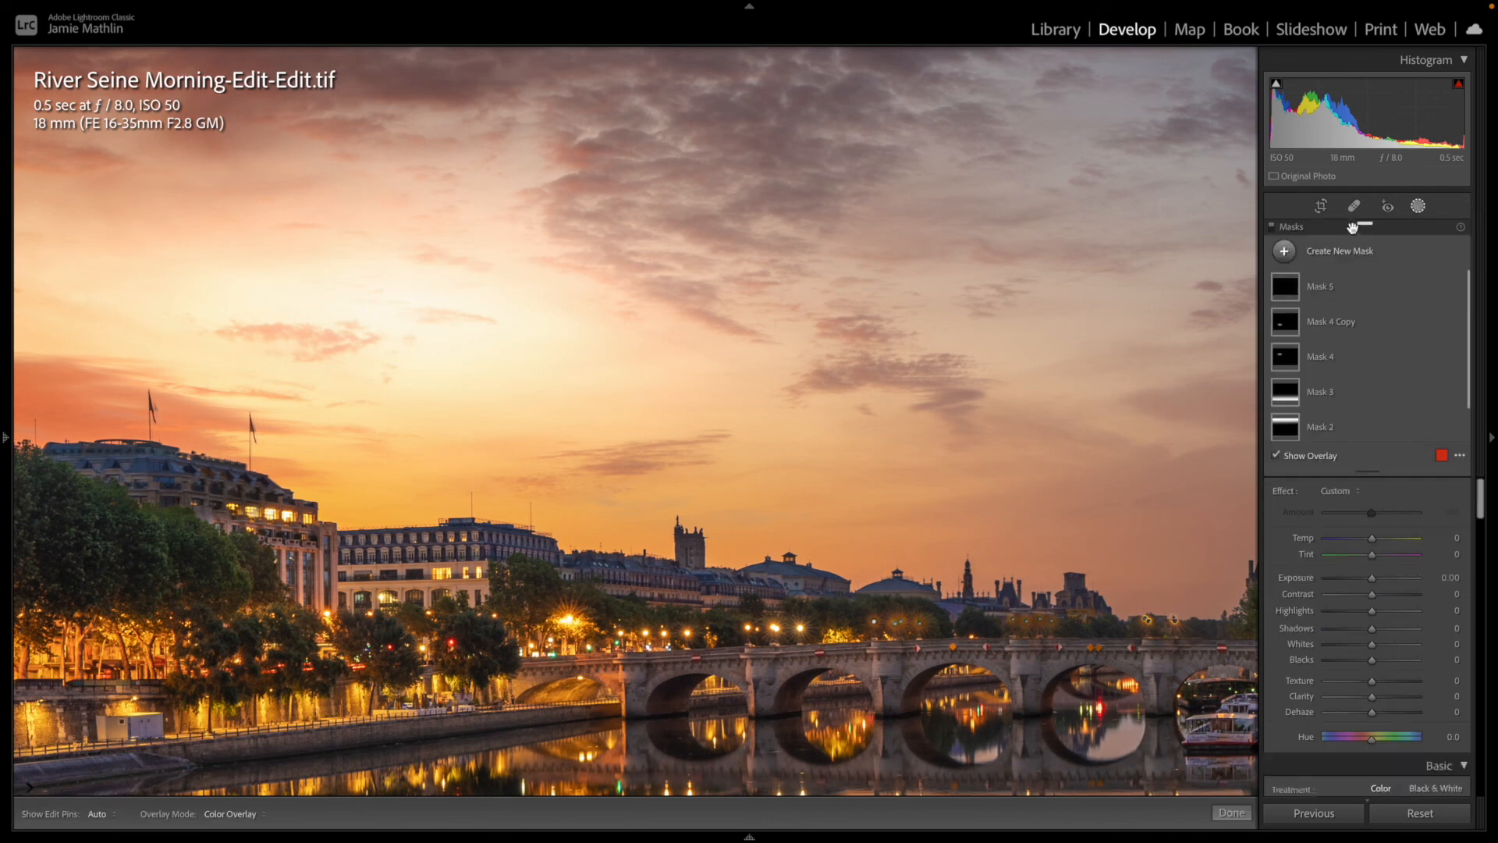
{"action": "left_click", "coordinate": [1296, 288]}
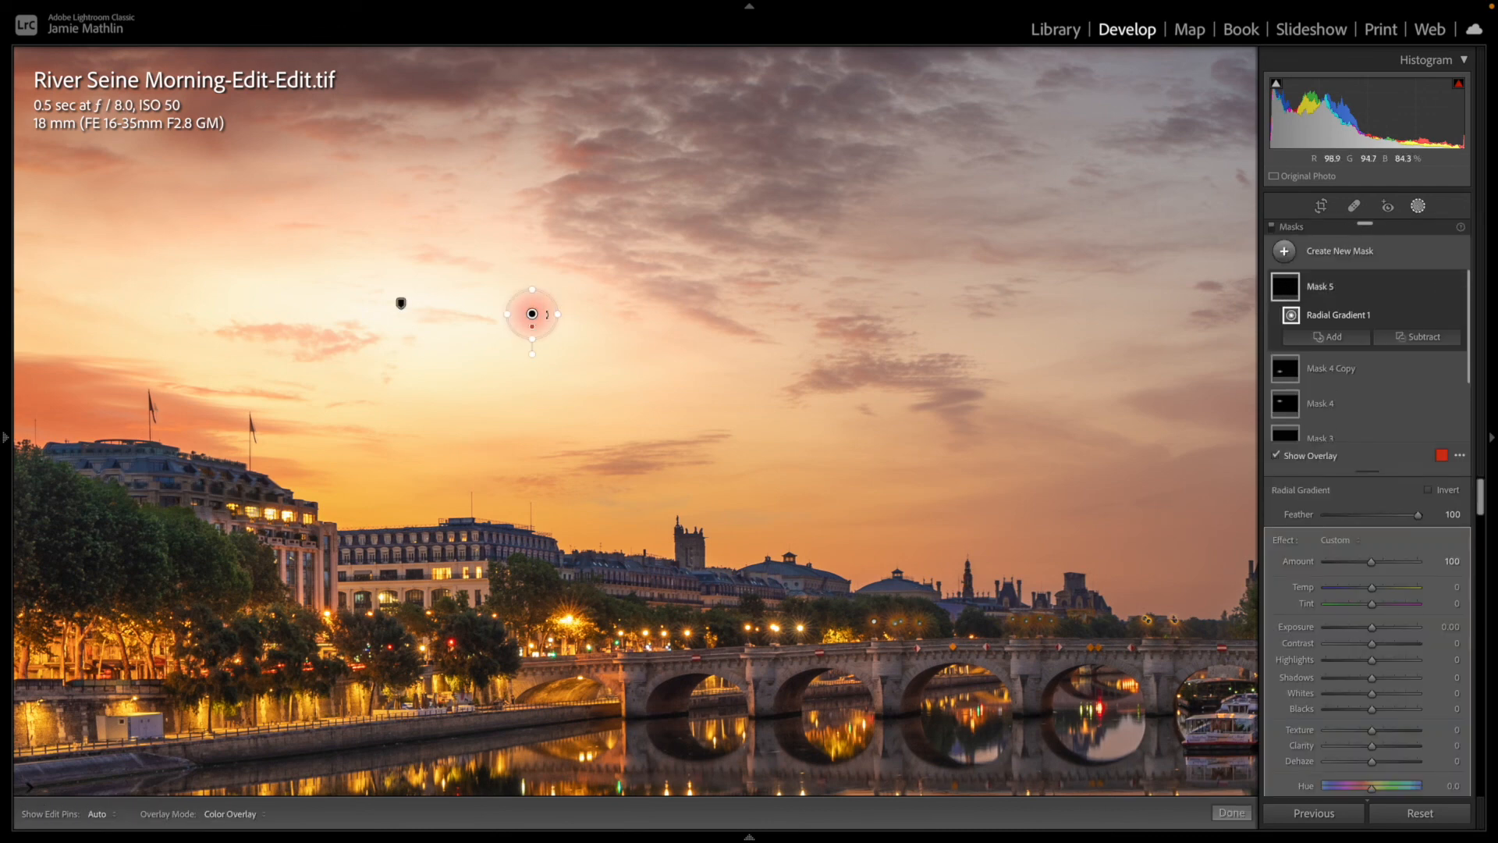
{"action": "left_click_drag", "start_coordinate": [532, 314], "coordinate": [412, 315]}
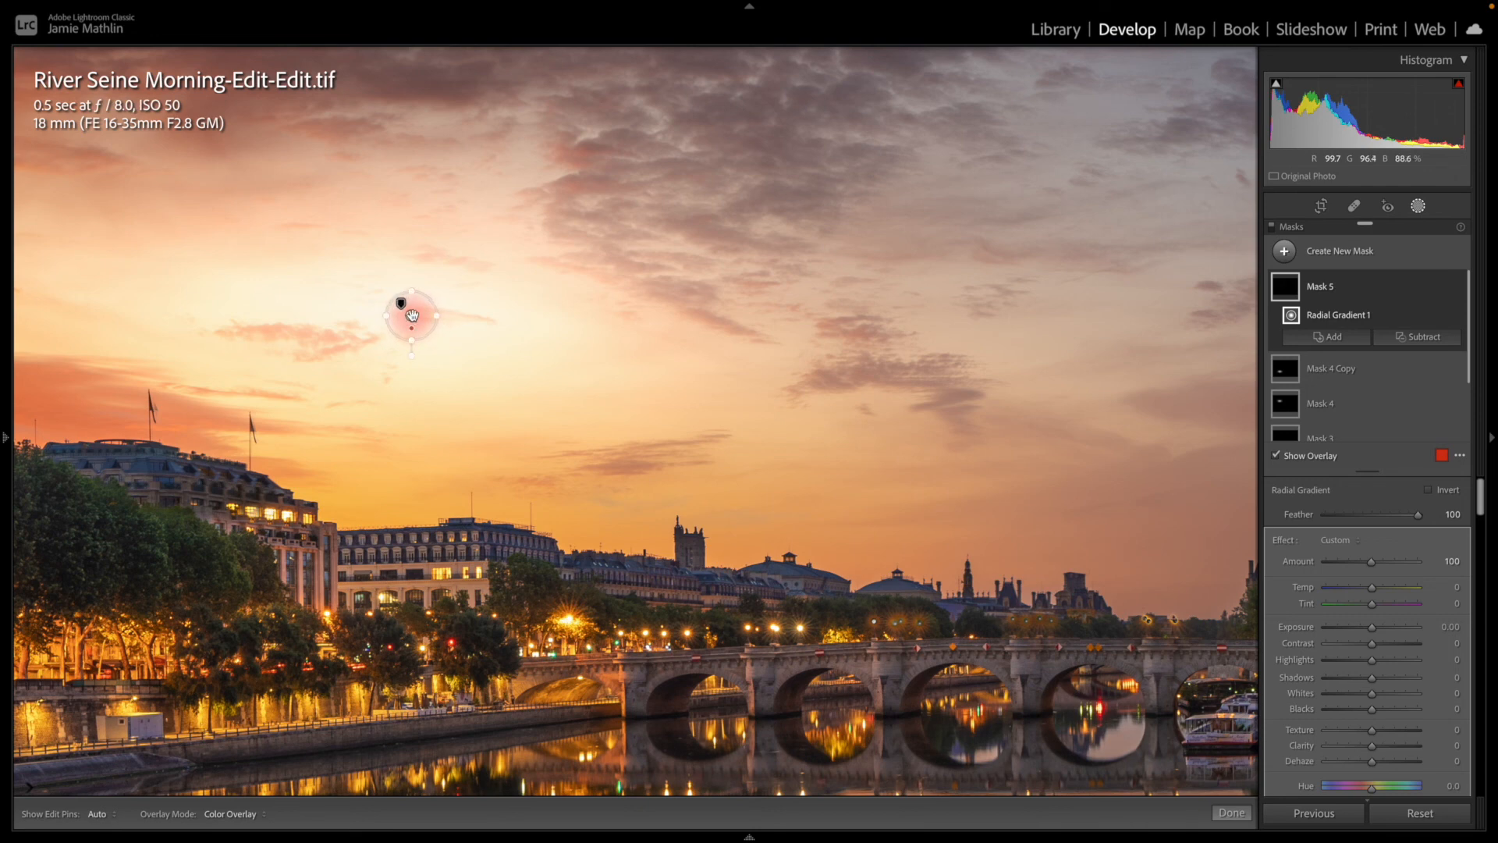
Step: Shrink the small sun mask slightly and set its Exposure to 3.62 and Clarity to 5
{"action": "left_click_drag", "start_coordinate": [1371, 626], "coordinate": [1438, 633]}
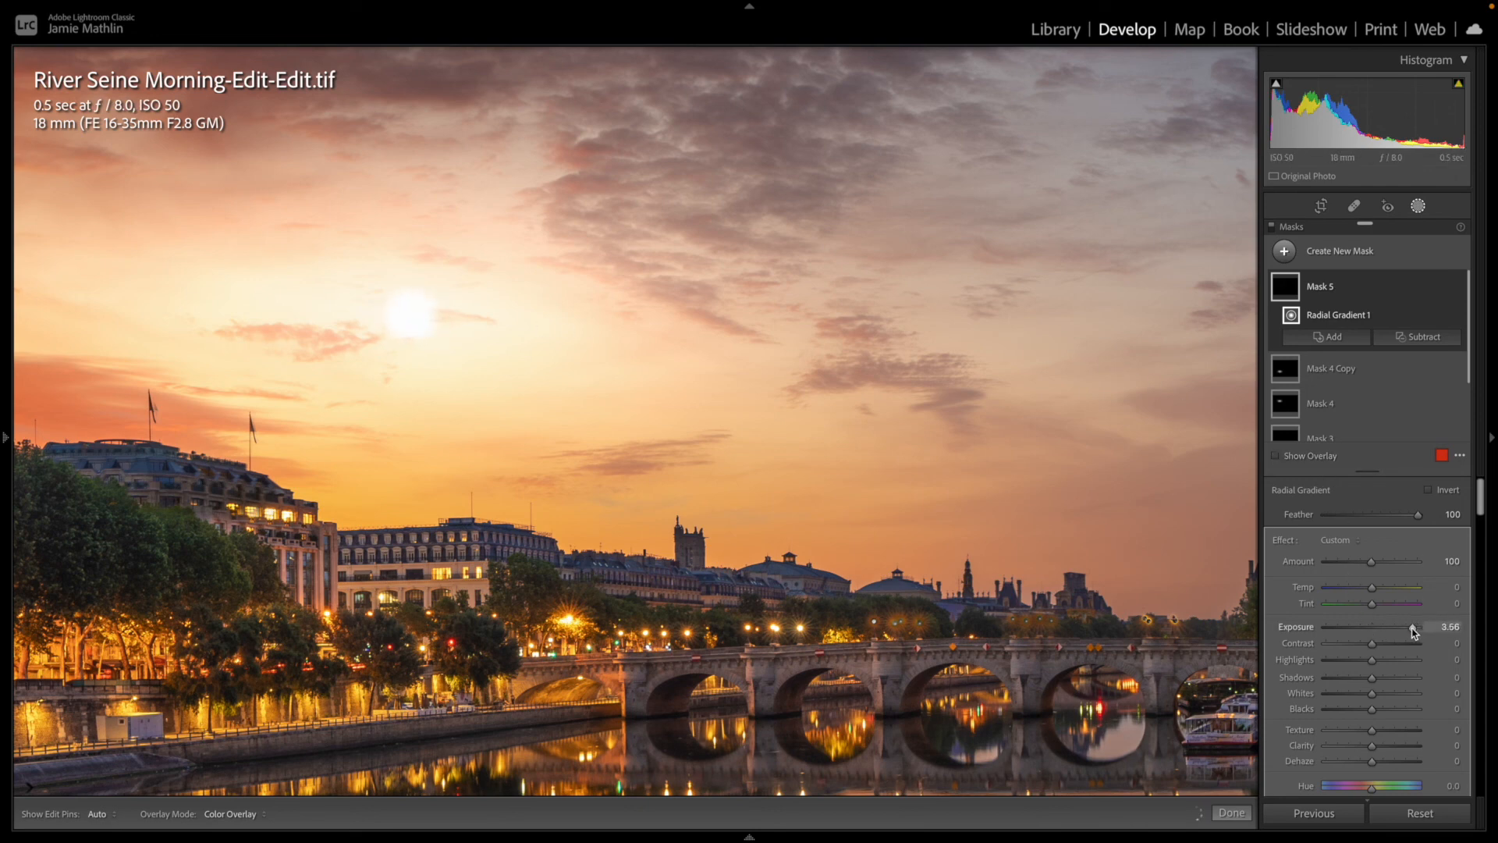
{"action": "left_click_drag", "start_coordinate": [1402, 628], "coordinate": [1400, 629]}
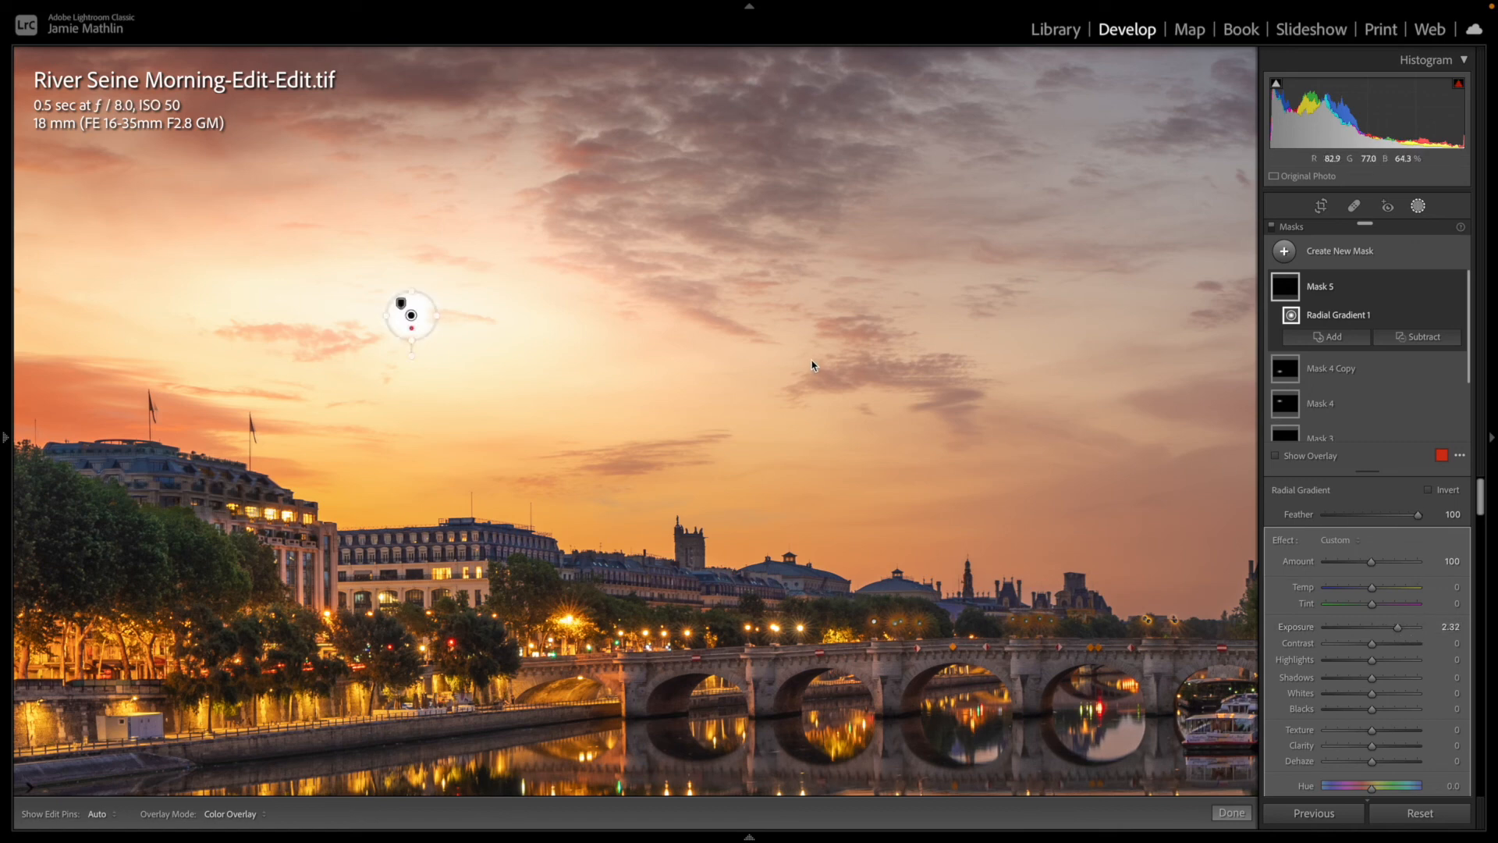
{"action": "left_click_drag", "start_coordinate": [435, 317], "coordinate": [414, 333]}
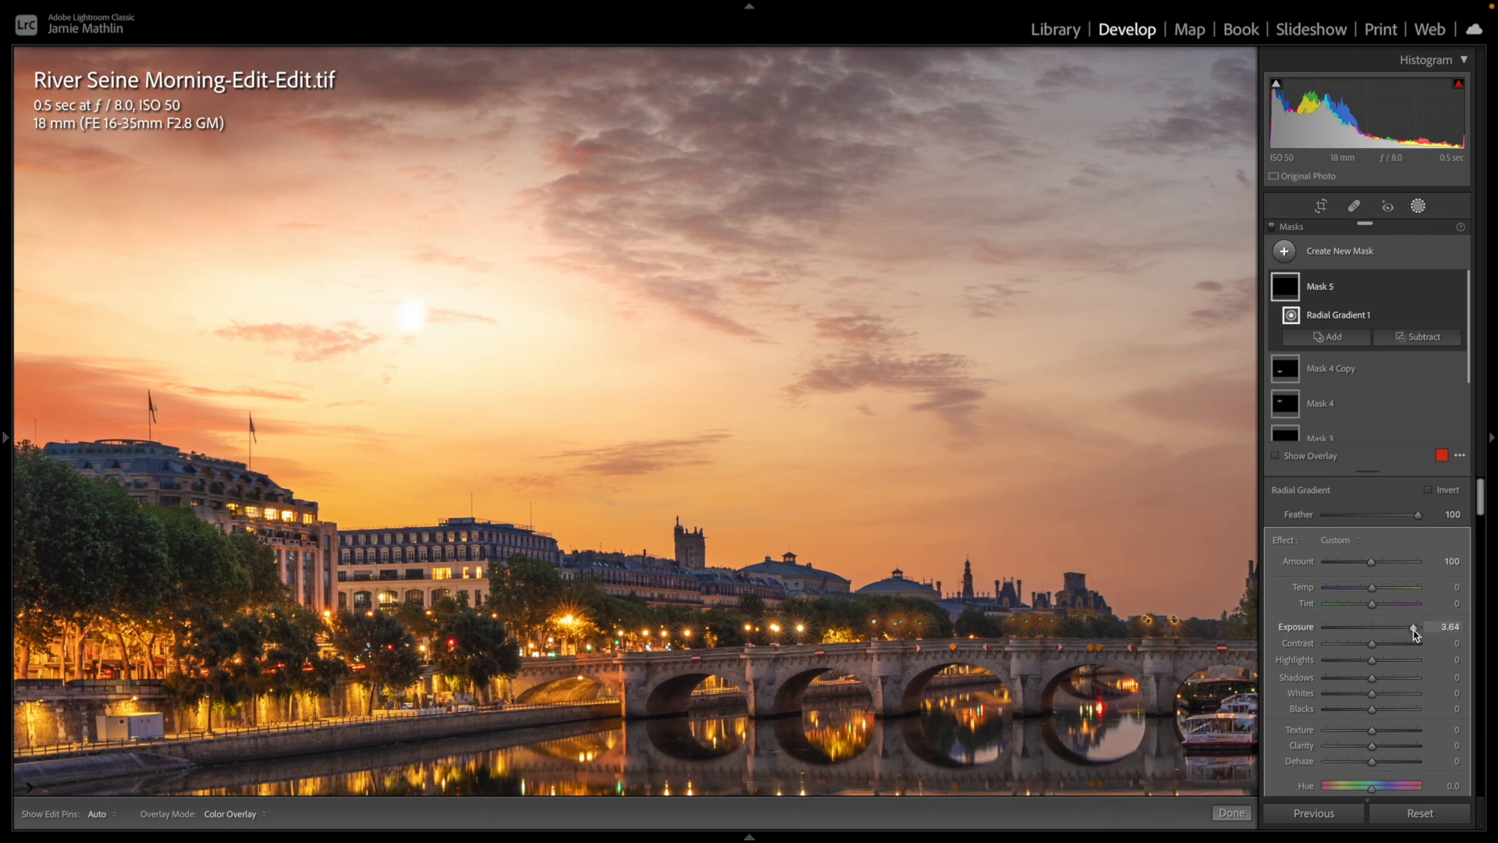
{"action": "left_click_drag", "start_coordinate": [1413, 630], "coordinate": [1412, 629]}
{"action": "left_click_drag", "start_coordinate": [1383, 749], "coordinate": [1374, 749]}
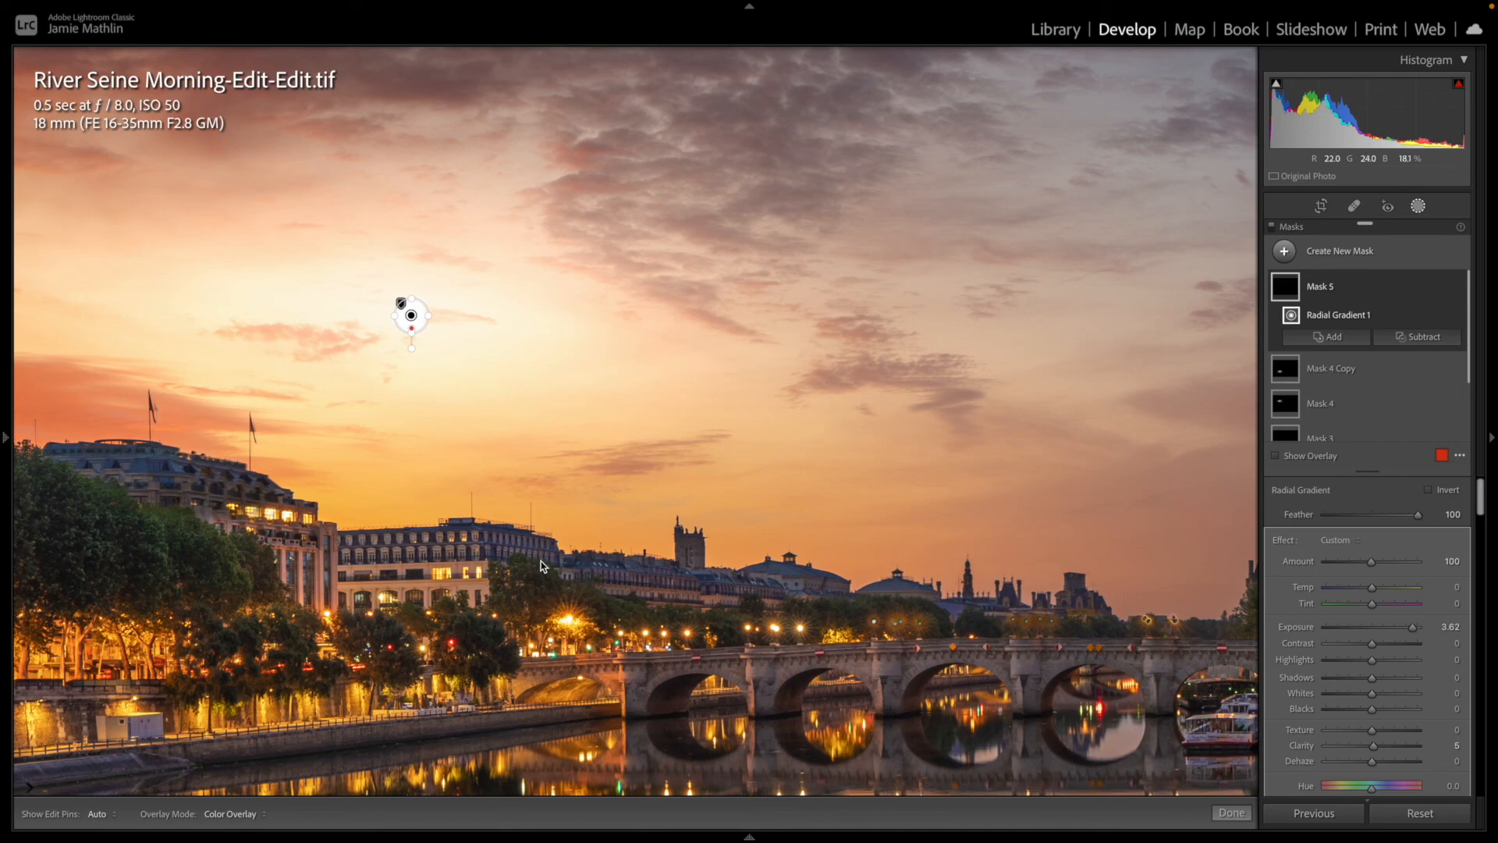
Step: Duplicate the small sun mask and move the copy onto the centre of the glow's reflection in the water
{"action": "left_click_drag", "start_coordinate": [535, 593], "coordinate": [626, 144]}
{"action": "left_click_drag", "start_coordinate": [637, 250], "coordinate": [611, 560]}
{"action": "right_click", "coordinate": [479, 182]}
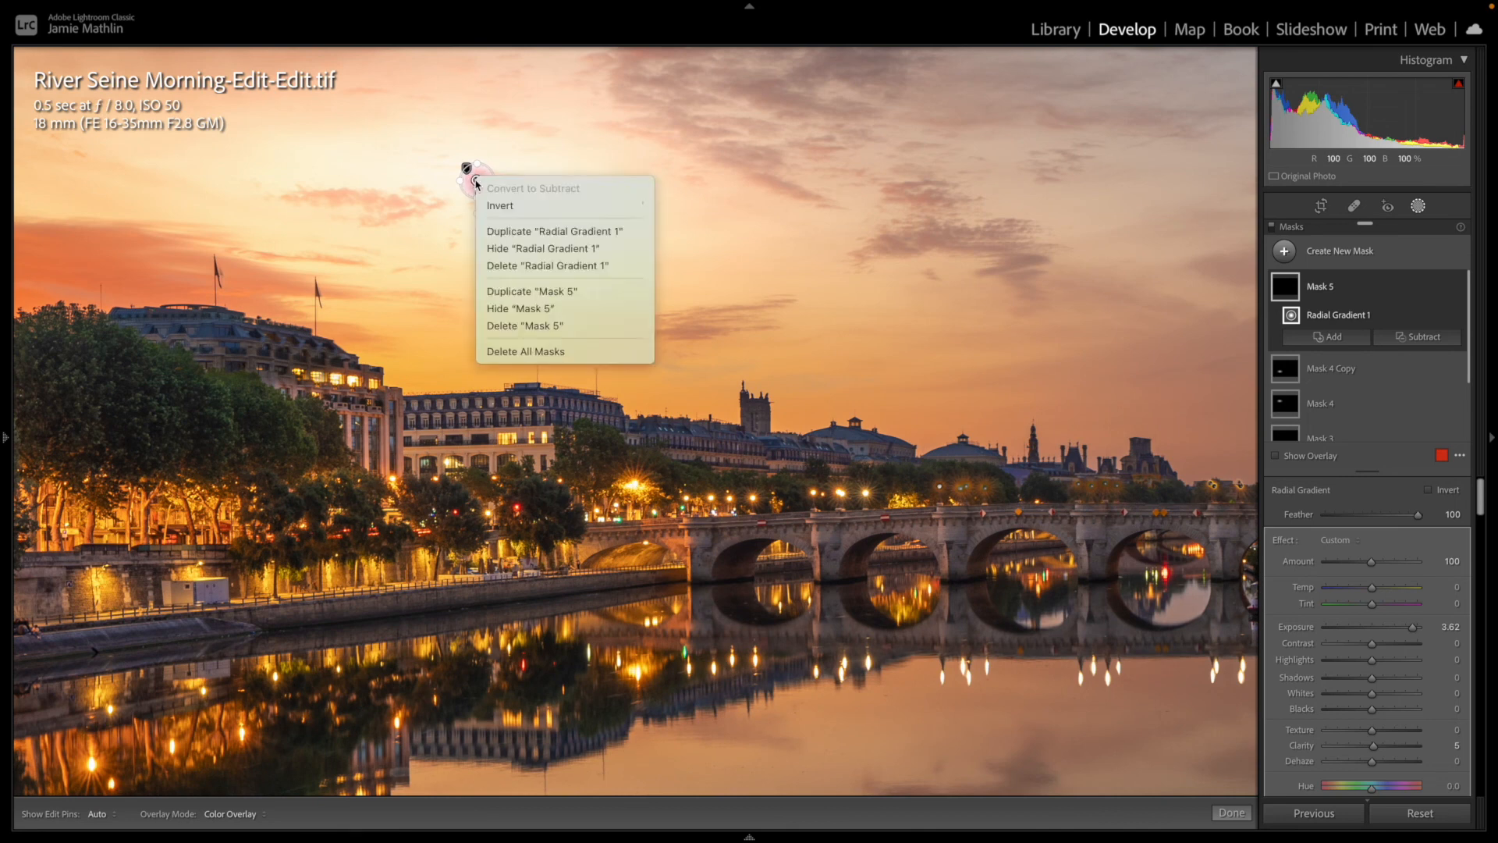
{"action": "left_click", "coordinate": [533, 293]}
{"action": "left_click_drag", "start_coordinate": [477, 181], "coordinate": [471, 702]}
{"action": "left_click_drag", "start_coordinate": [589, 667], "coordinate": [654, 235]}
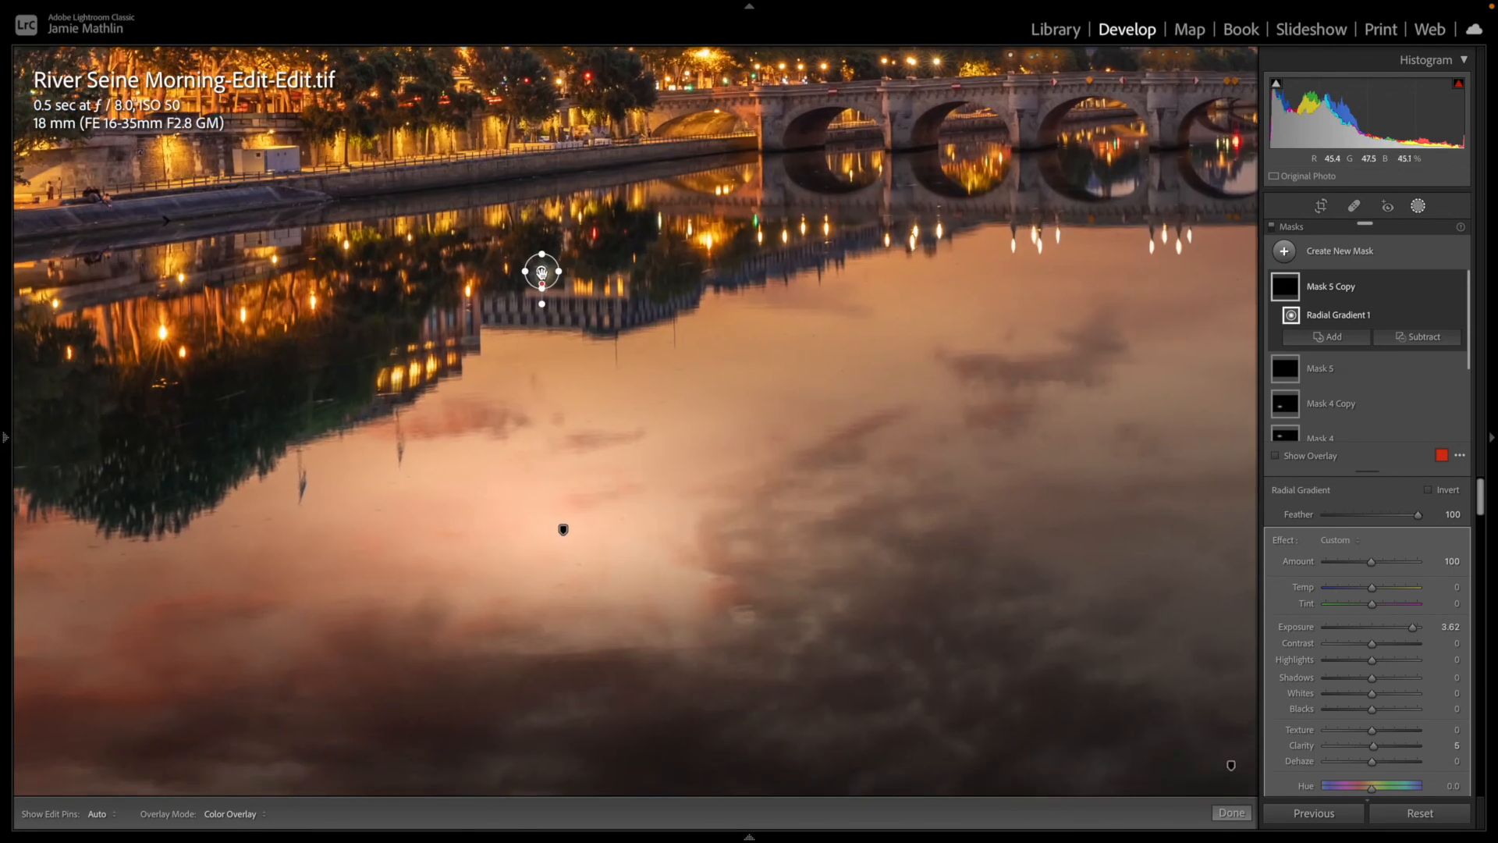
{"action": "left_click_drag", "start_coordinate": [542, 271], "coordinate": [571, 517]}
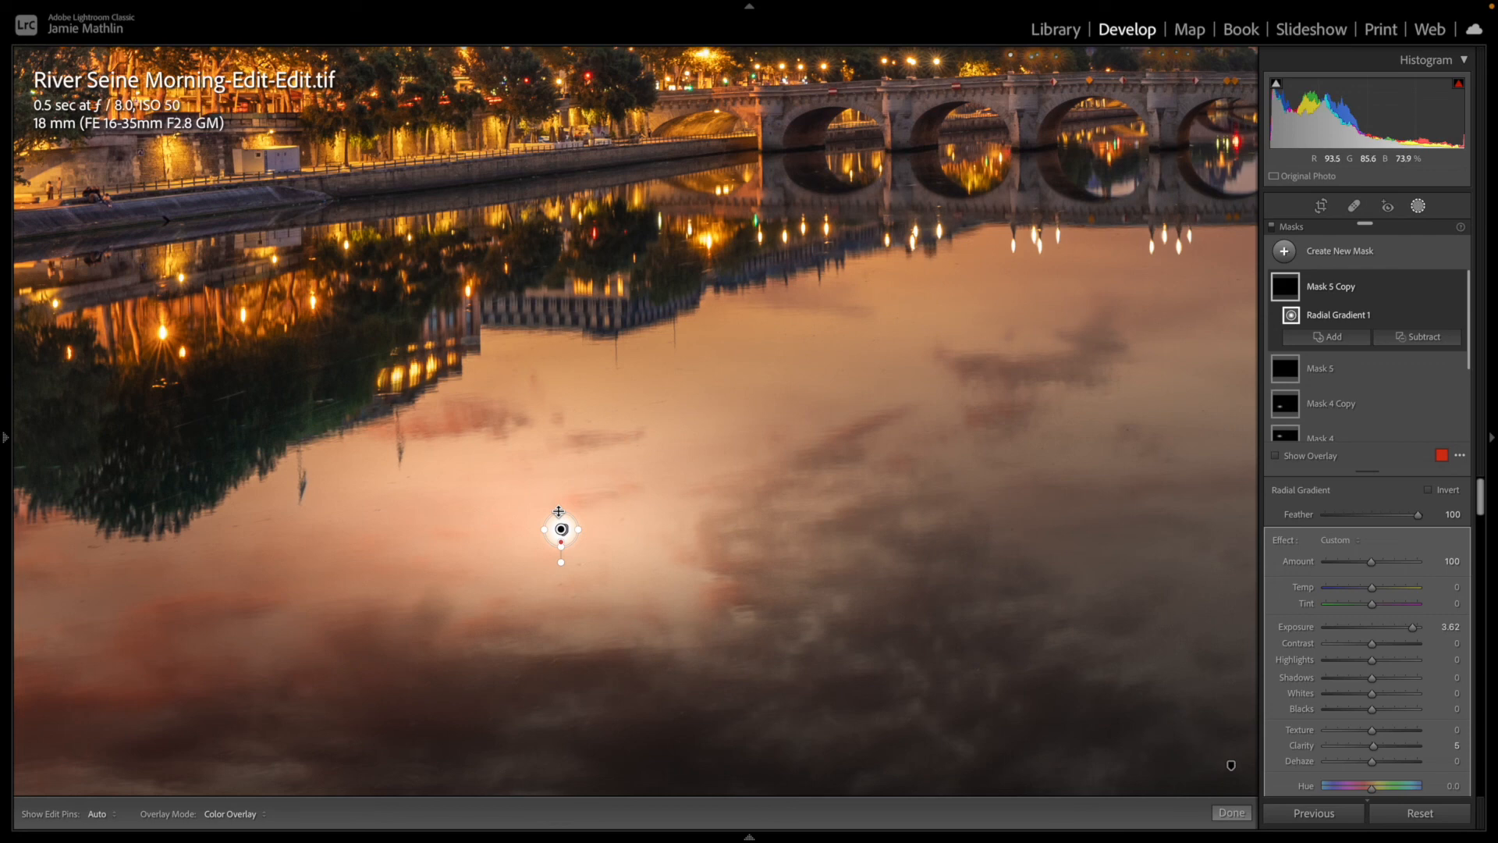
Step: Stretch the sun reflection mask into a tall, wider ellipse, set Exposure to 1.47 and Temp to 26, and finish masking
{"action": "left_click_drag", "start_coordinate": [559, 511], "coordinate": [561, 453]}
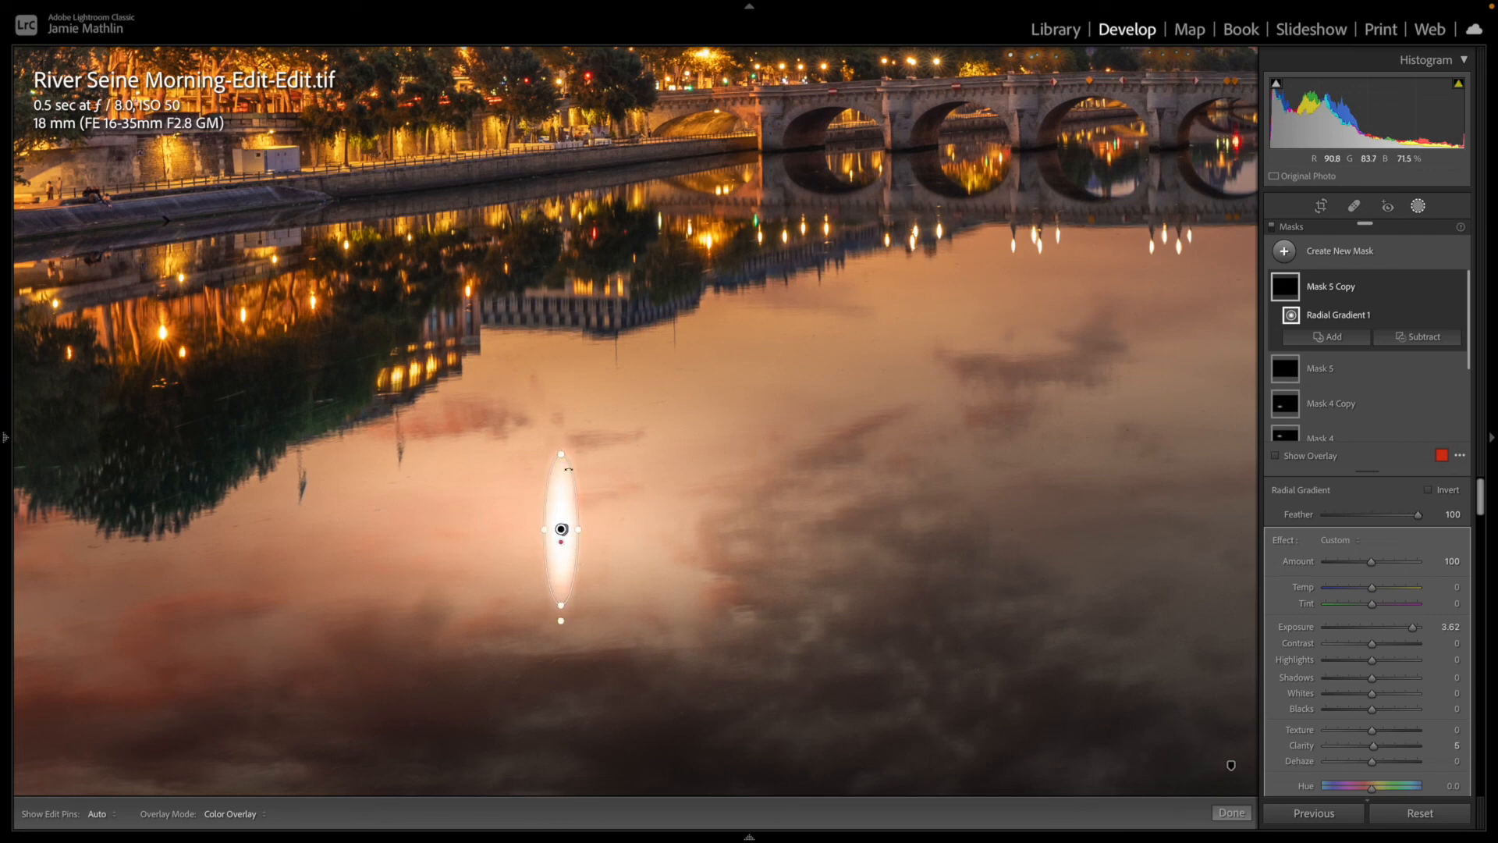
{"action": "left_click_drag", "start_coordinate": [577, 529], "coordinate": [586, 533]}
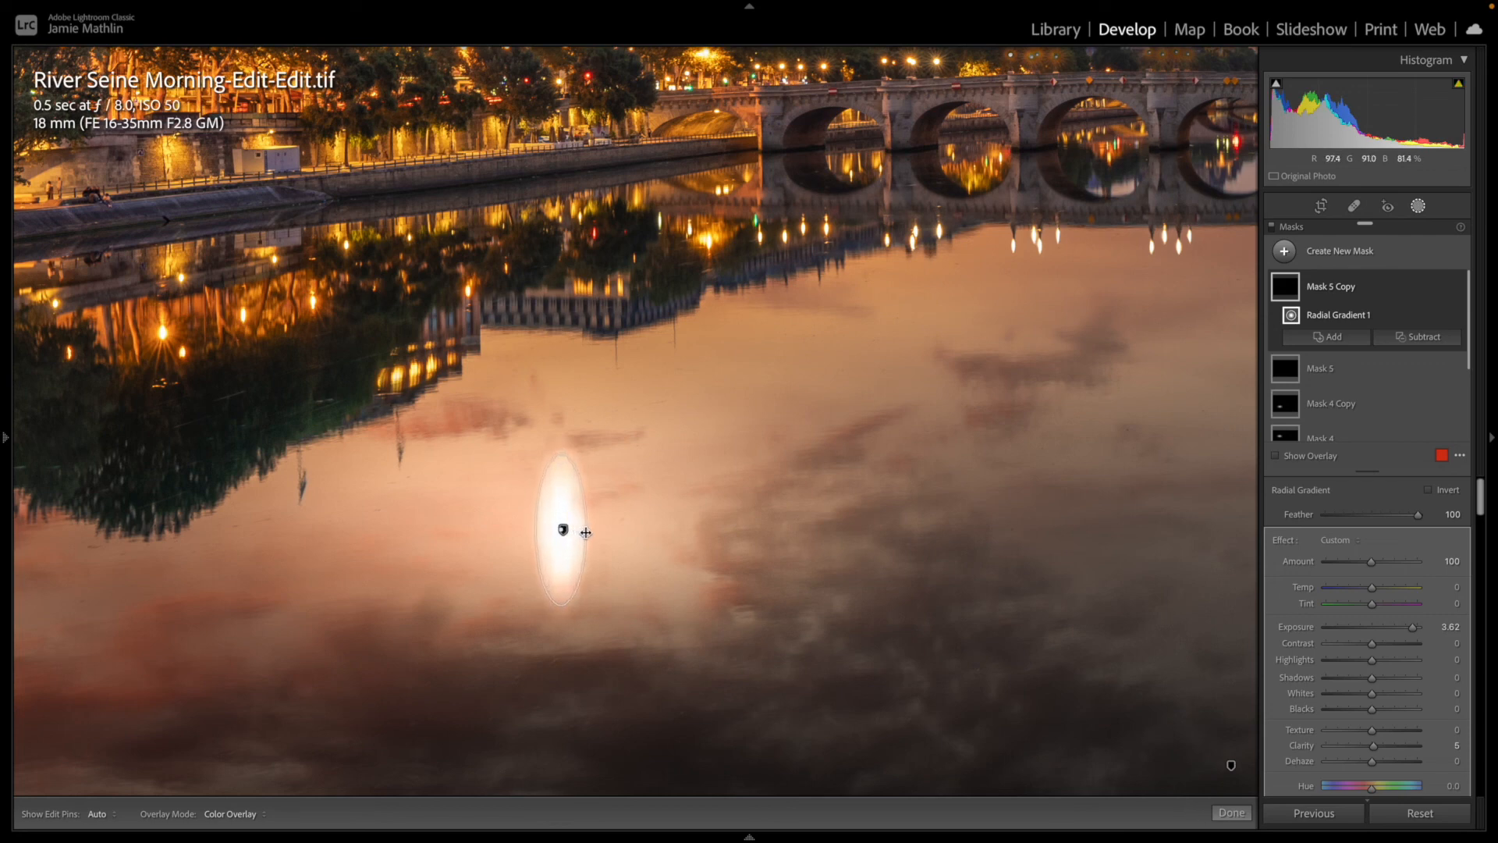
{"action": "left_click", "coordinate": [1397, 628]}
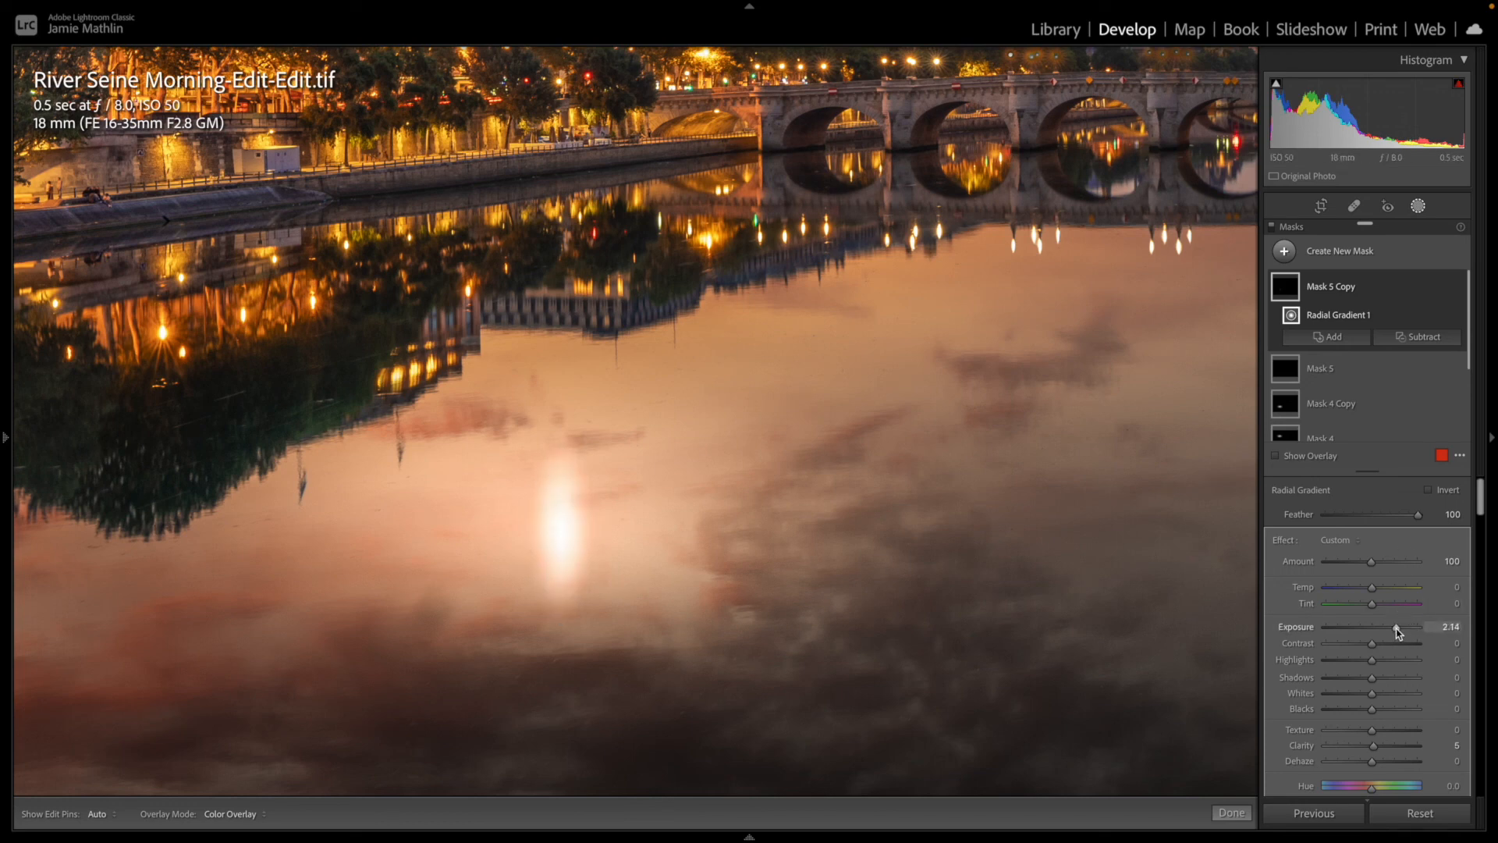
{"action": "left_click_drag", "start_coordinate": [1396, 628], "coordinate": [1387, 629]}
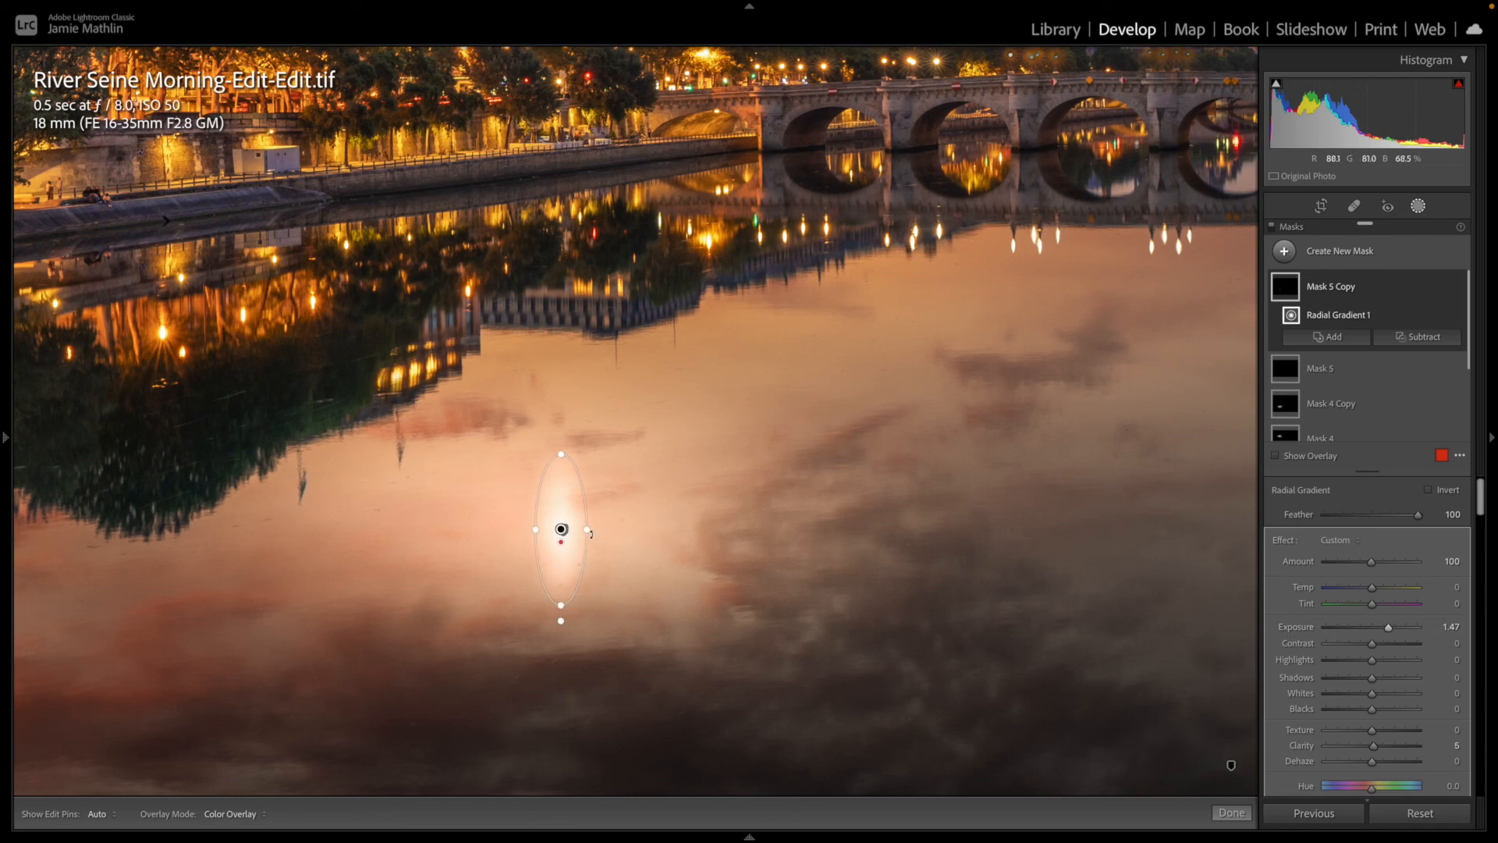
{"action": "left_click_drag", "start_coordinate": [590, 532], "coordinate": [606, 530]}
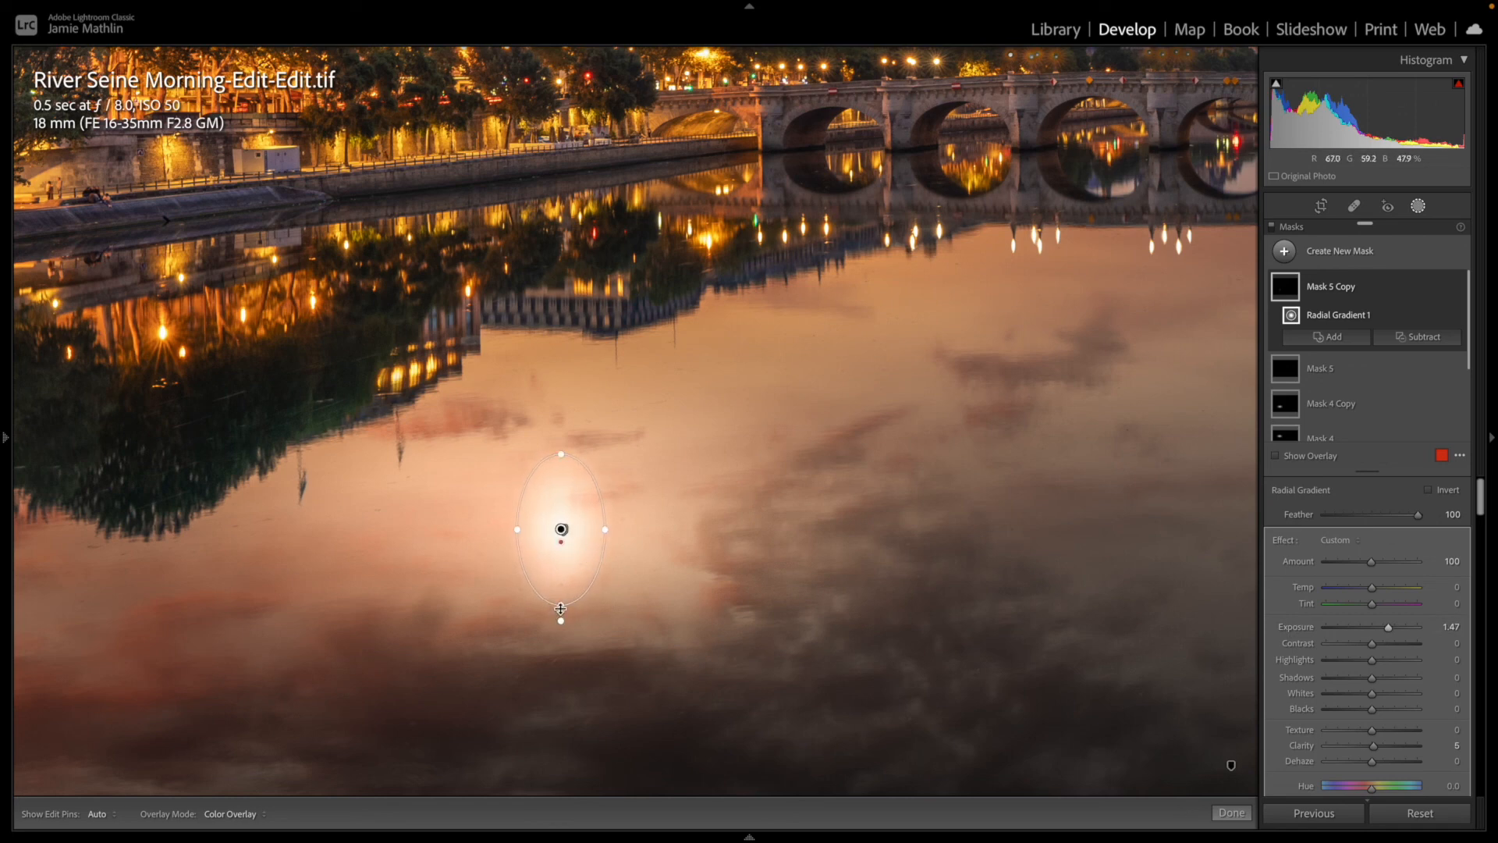
{"action": "left_click_drag", "start_coordinate": [560, 608], "coordinate": [561, 659]}
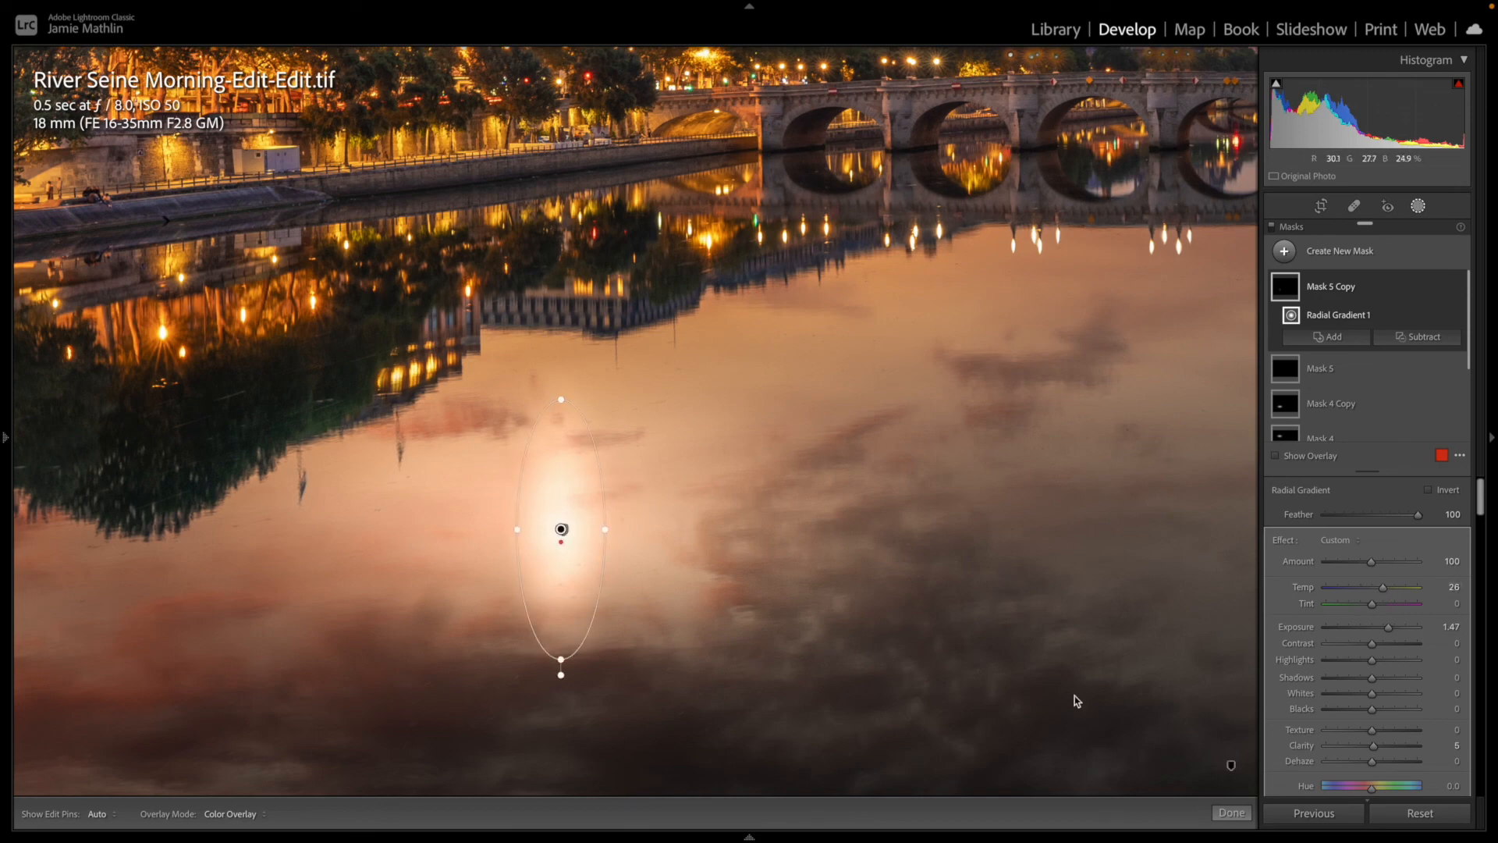
{"action": "left_click", "coordinate": [1230, 814]}
{"action": "left_click", "coordinate": [978, 566]}
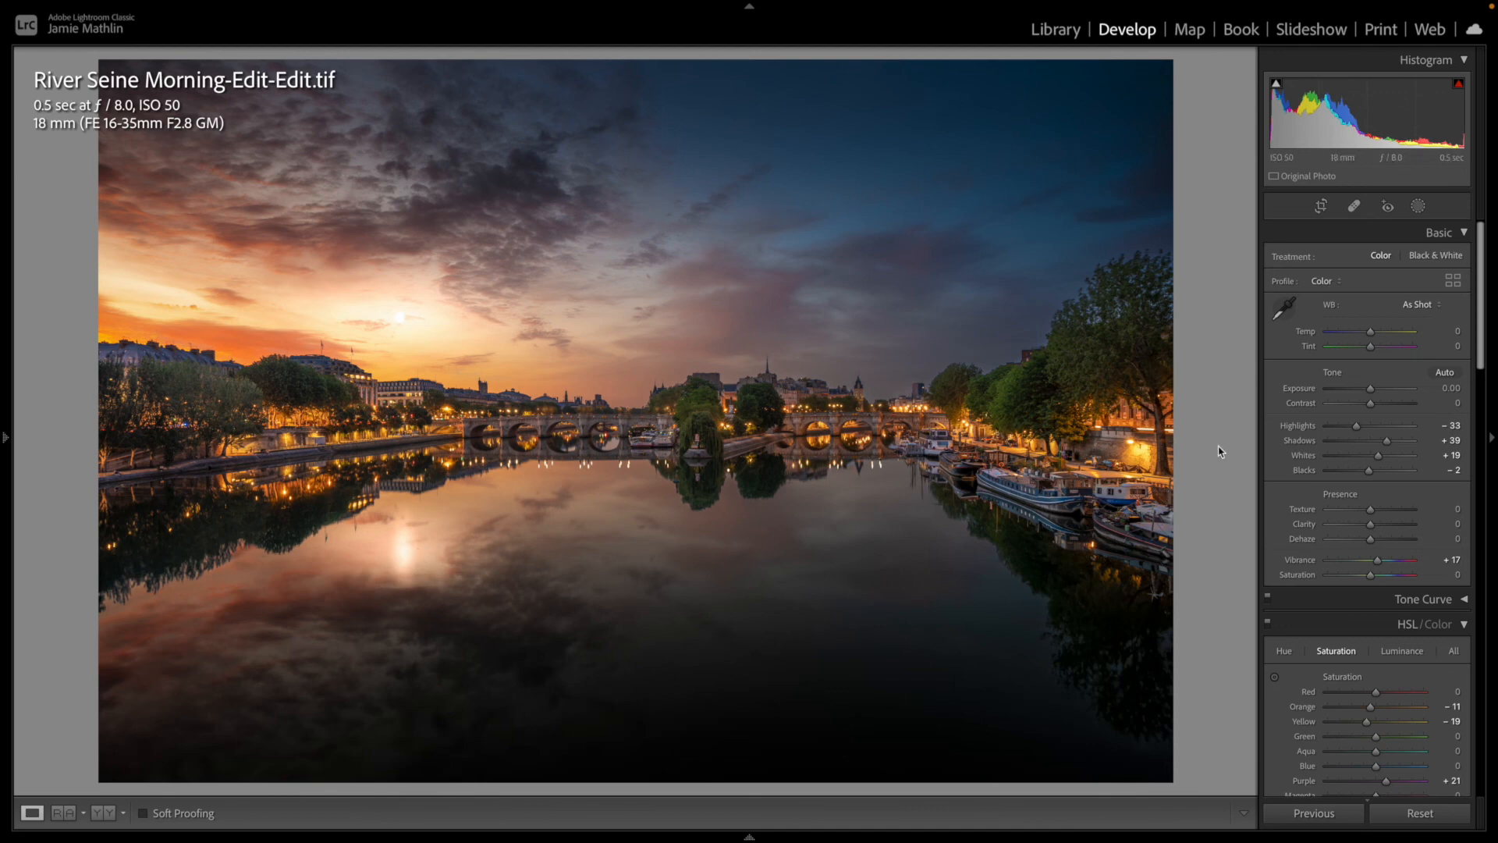
Step: Widen and slightly heighten the large glow mask on the water reflection, and set its Exposure to 2.38
{"action": "left_click", "coordinate": [1417, 205]}
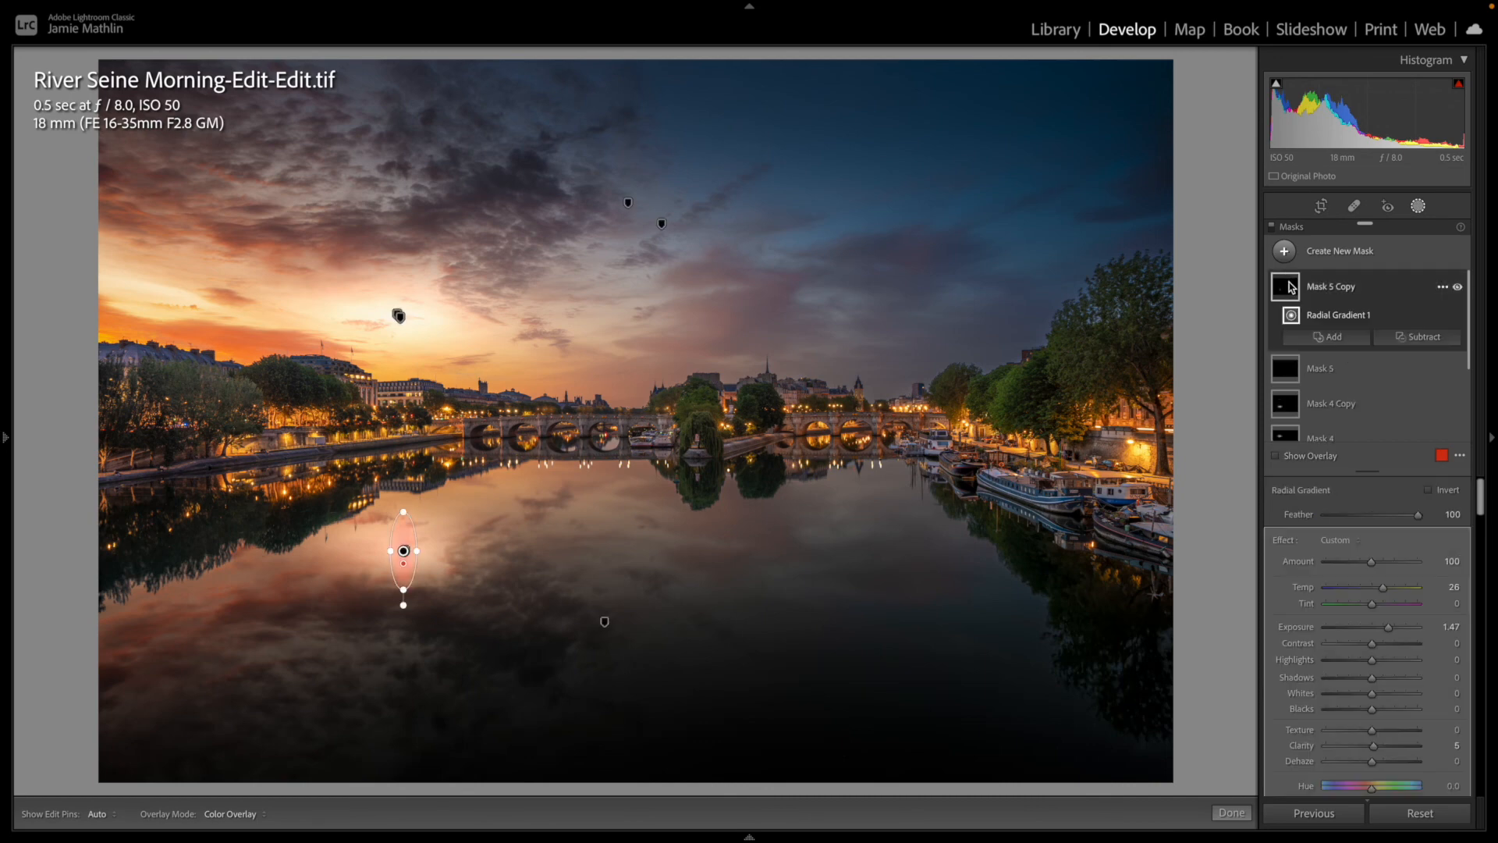
{"action": "left_click", "coordinate": [405, 551]}
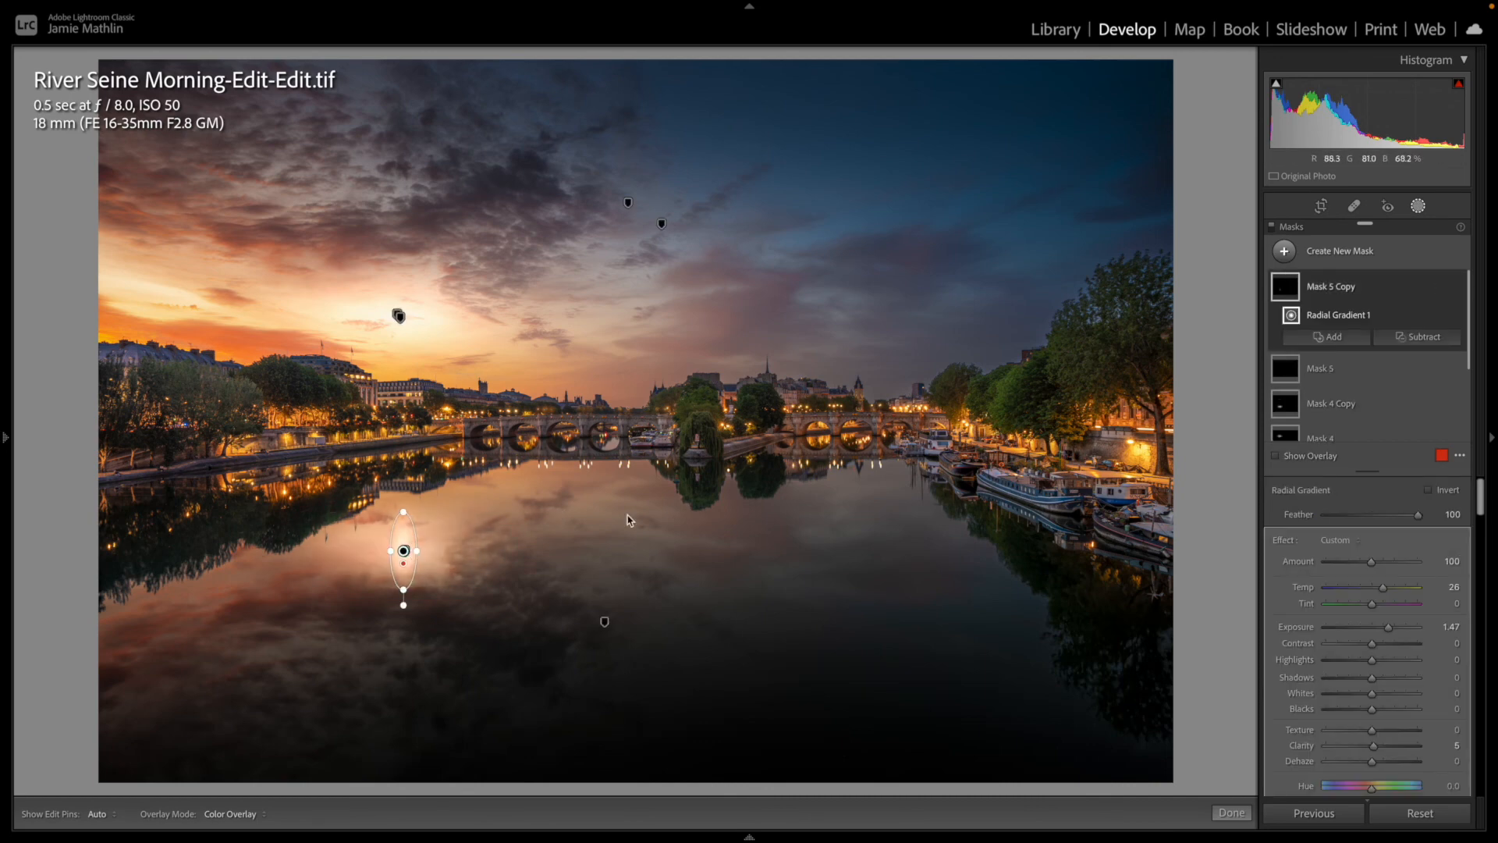
{"action": "left_click", "coordinate": [1319, 368]}
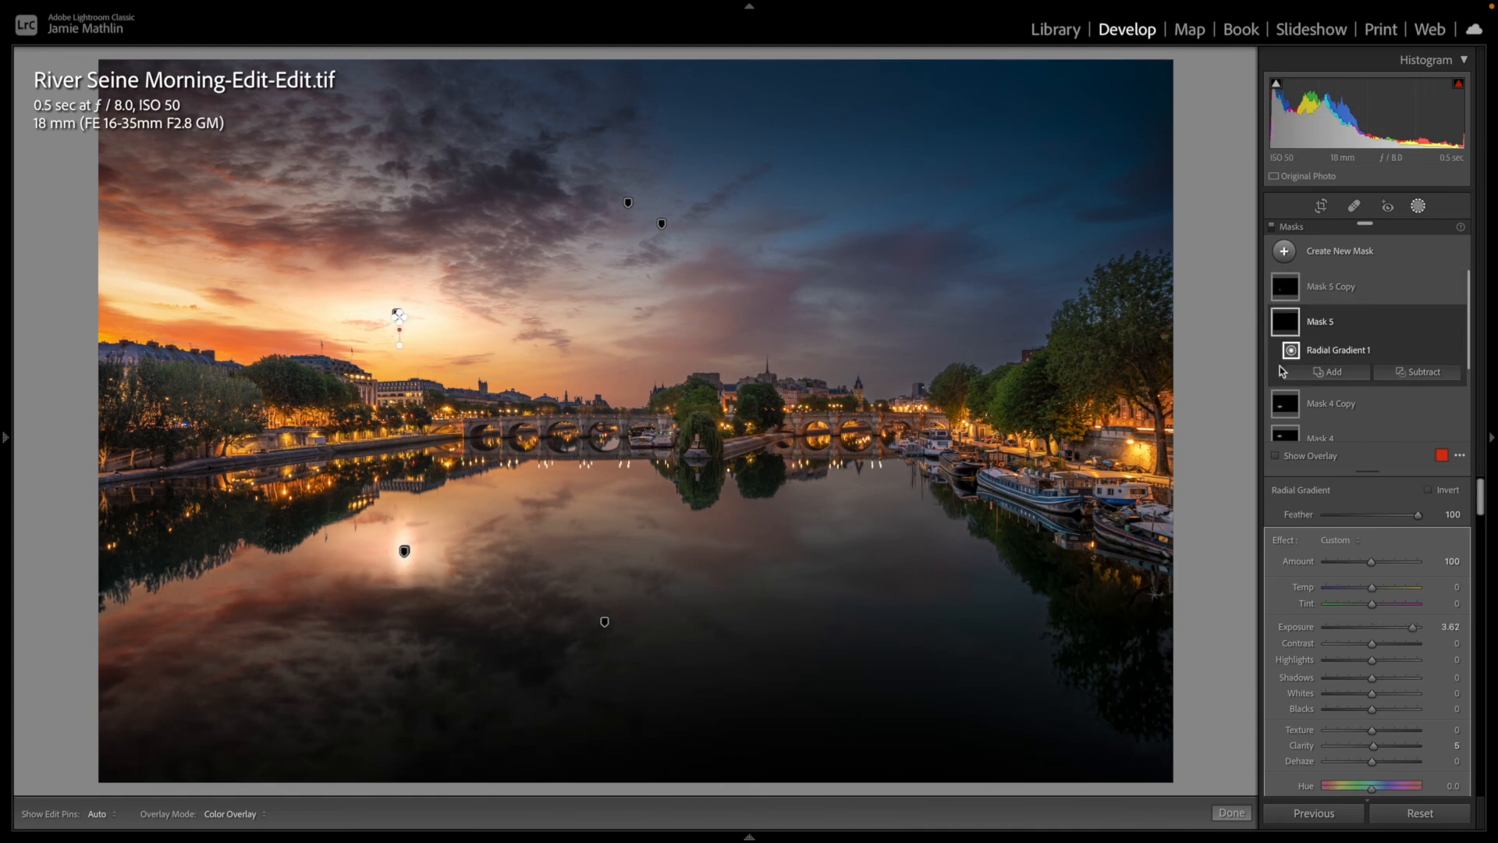
{"action": "left_click", "coordinate": [404, 551]}
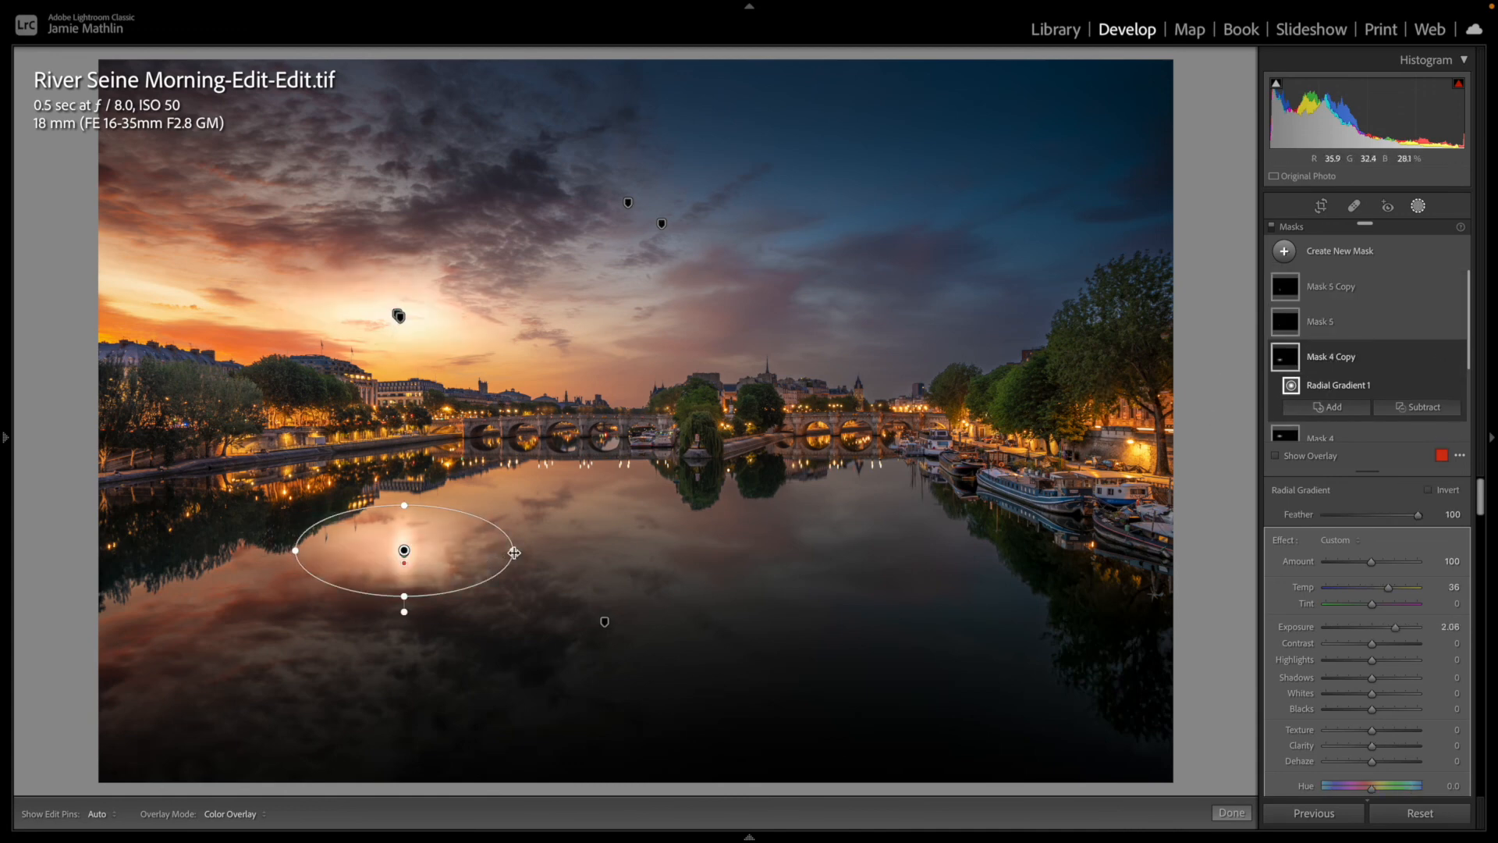
{"action": "left_click_drag", "start_coordinate": [513, 550], "coordinate": [558, 551]}
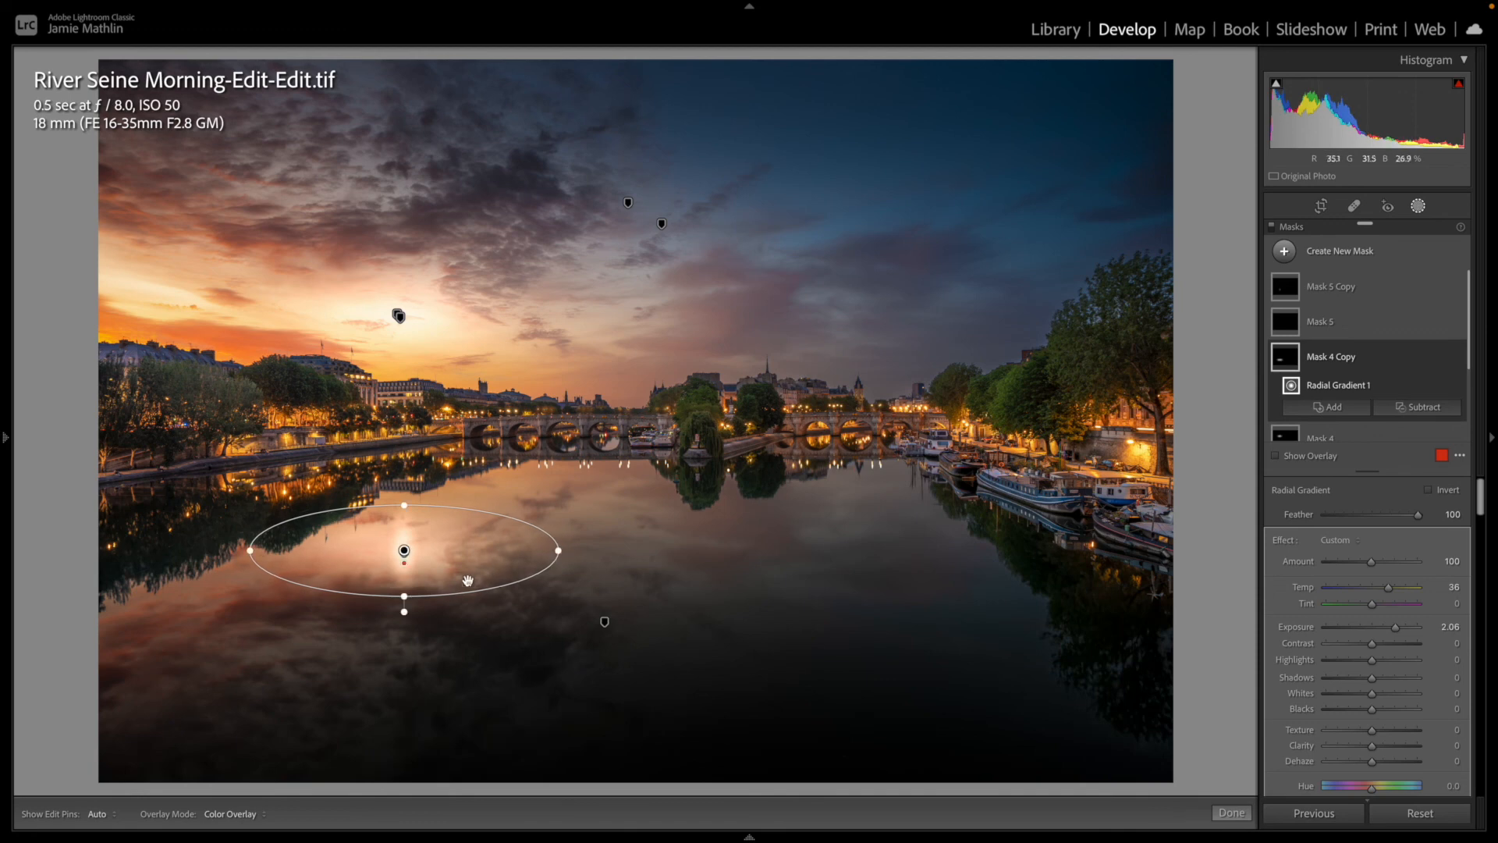
{"action": "left_click_drag", "start_coordinate": [404, 596], "coordinate": [404, 607]}
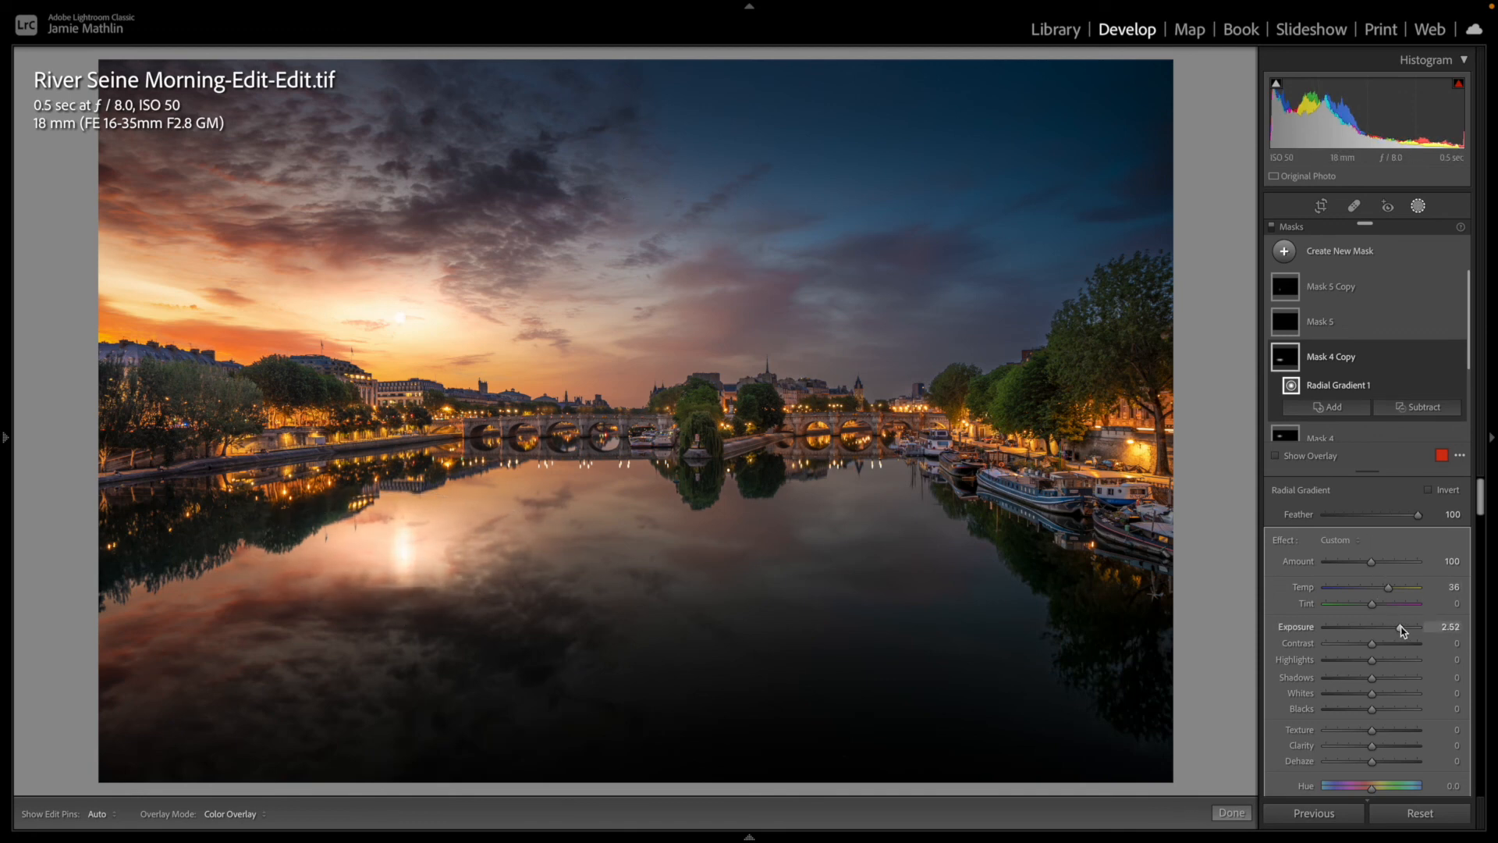
{"action": "left_click_drag", "start_coordinate": [1402, 629], "coordinate": [1399, 629]}
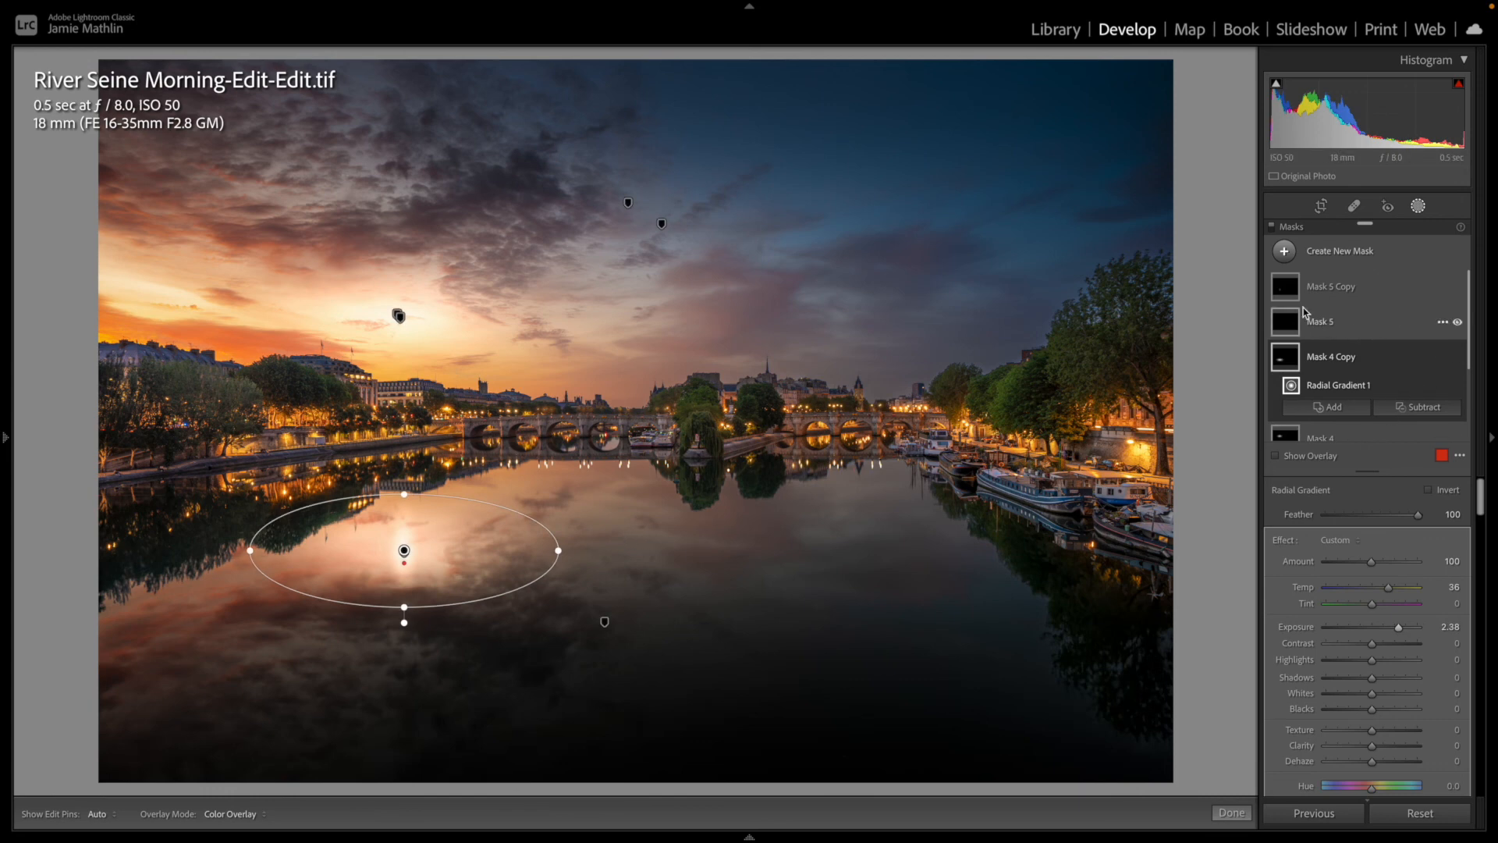
Step: Enlarge the narrow sun reflection mask in both directions and set its Exposure to 0.96
{"action": "left_click", "coordinate": [1283, 296]}
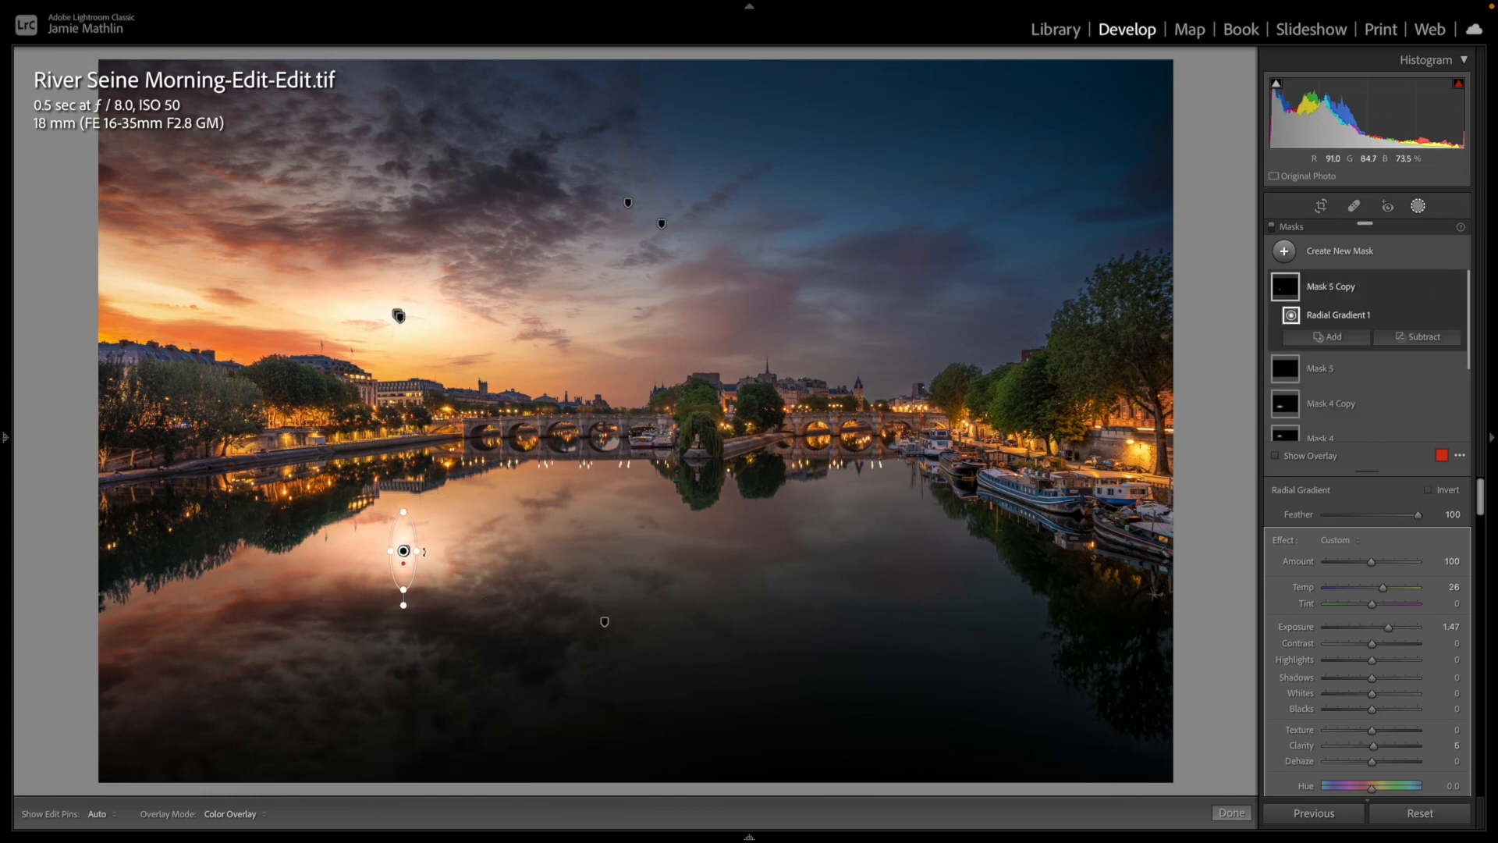
{"action": "left_click_drag", "start_coordinate": [418, 552], "coordinate": [404, 607]}
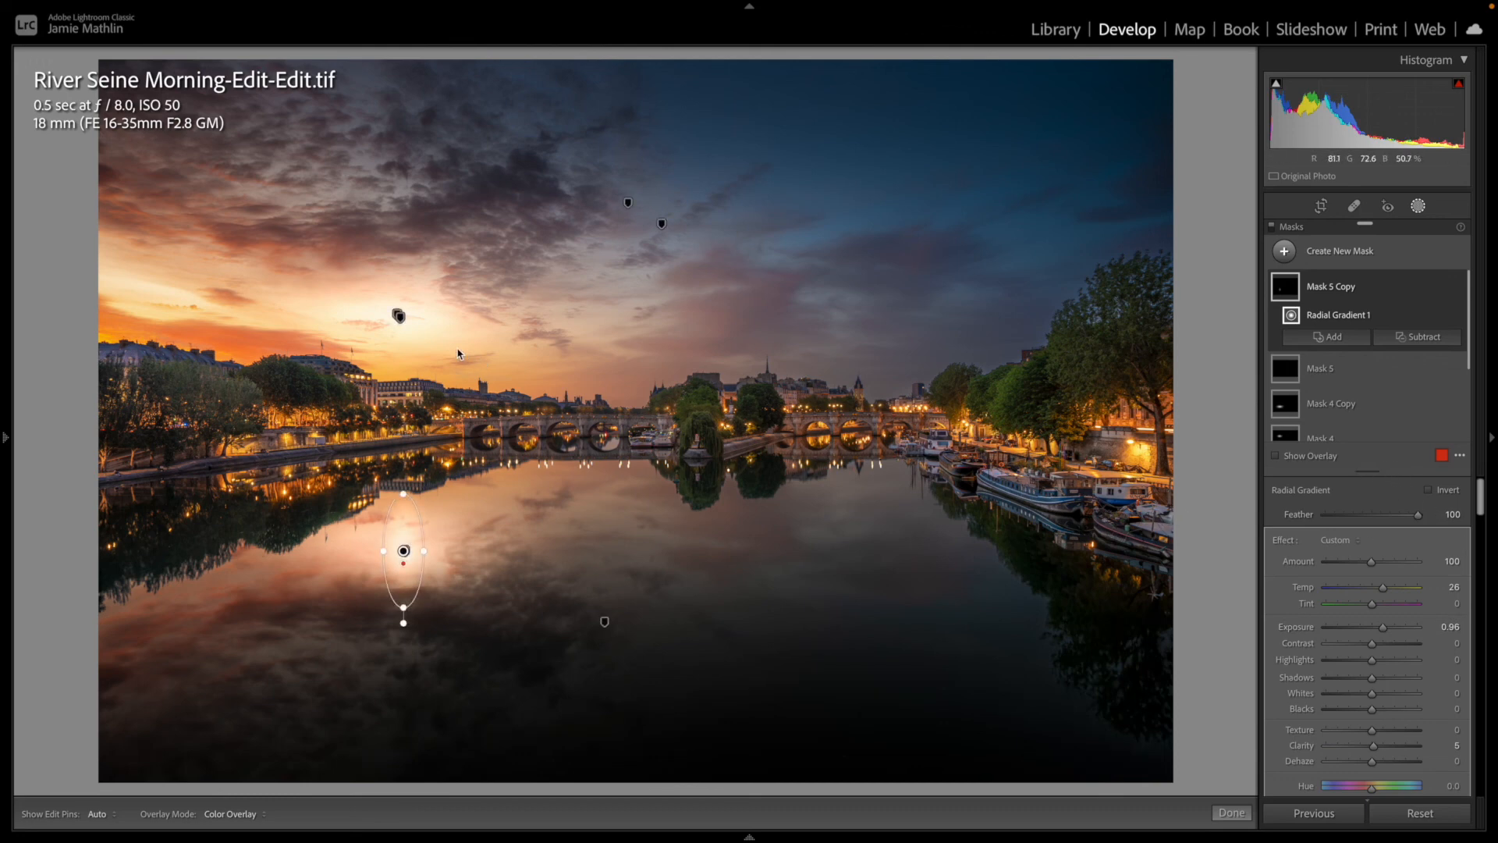
Step: Widen and slightly heighten the large sunrise glow mask in the sky, then finish masking
{"action": "left_click", "coordinate": [1276, 437]}
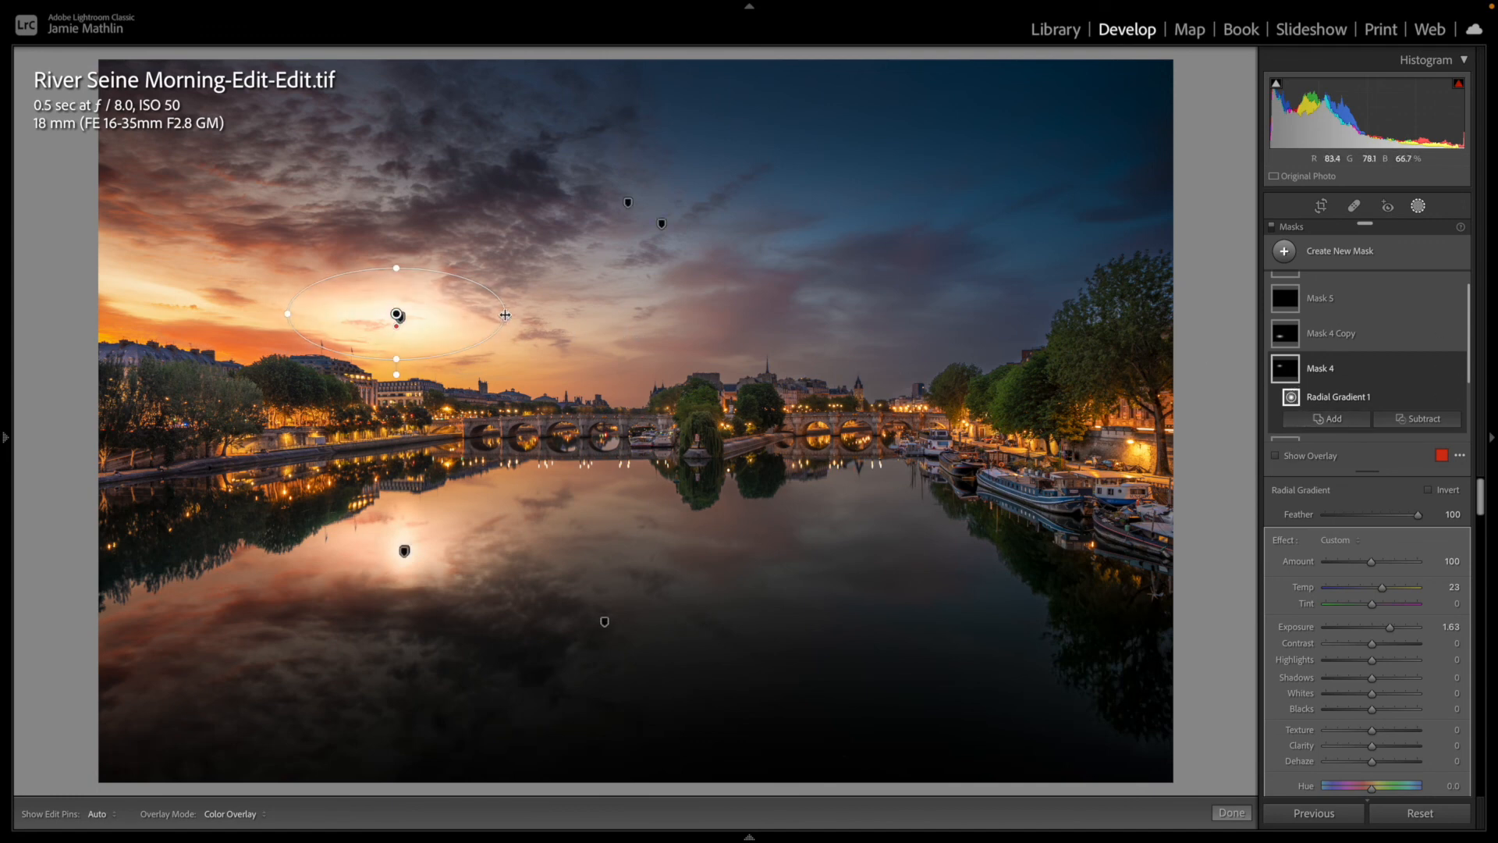
{"action": "left_click_drag", "start_coordinate": [505, 314], "coordinate": [550, 315]}
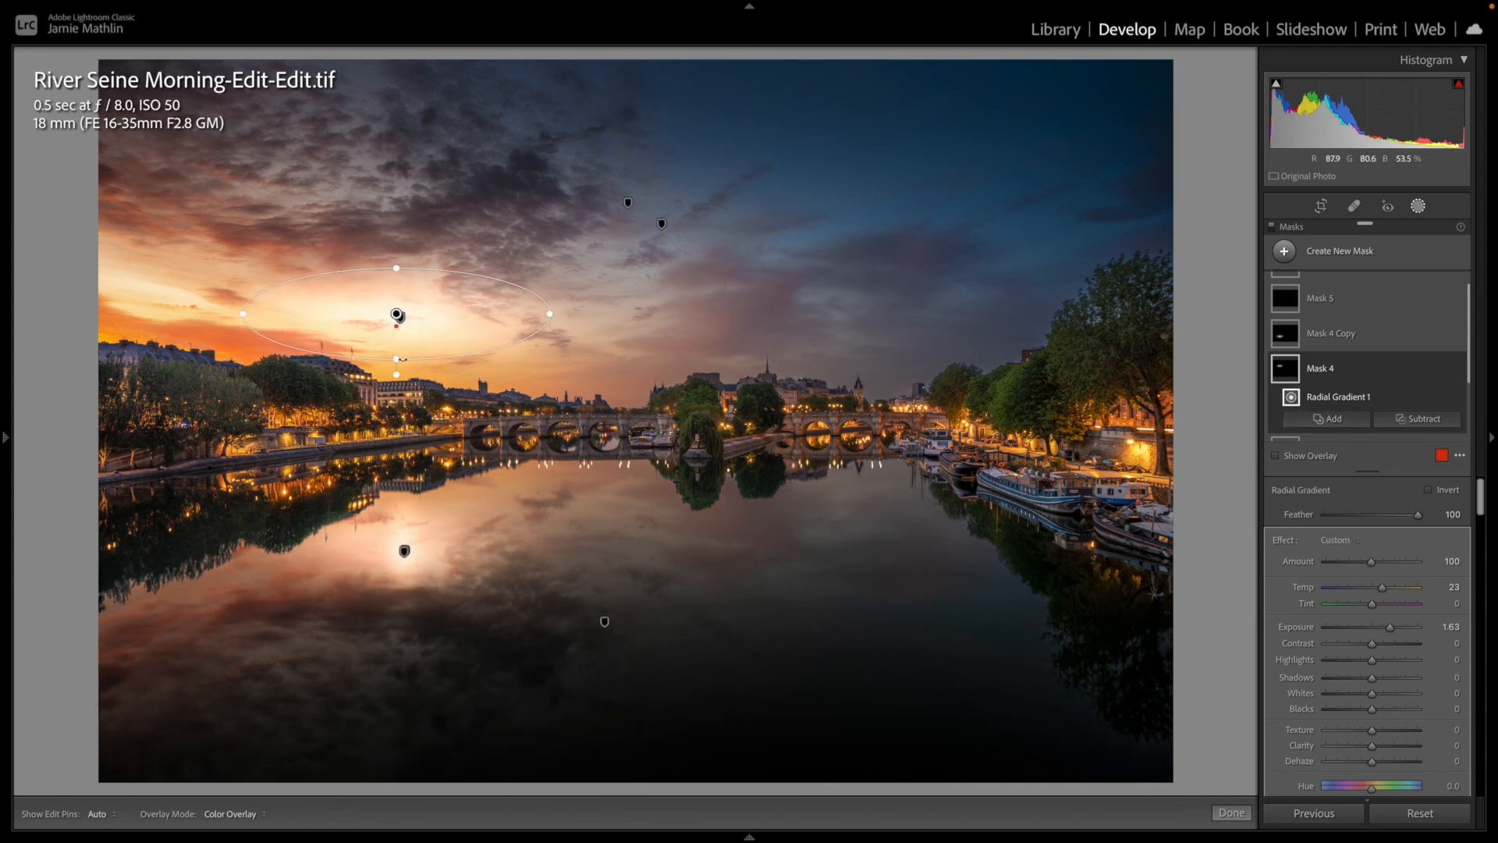
{"action": "left_click_drag", "start_coordinate": [399, 360], "coordinate": [398, 372]}
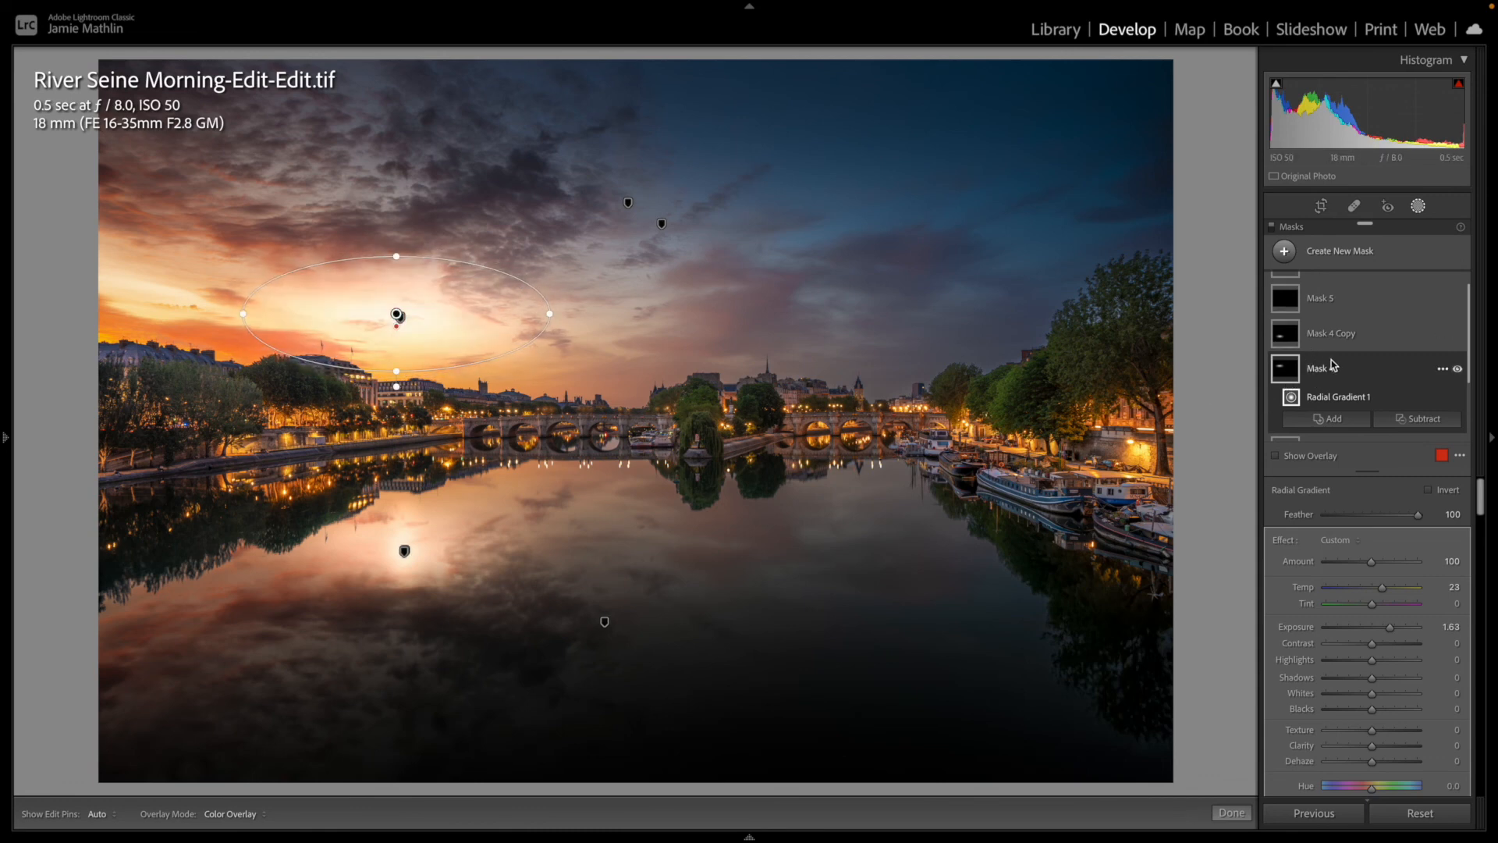
{"action": "left_click", "coordinate": [1231, 812]}
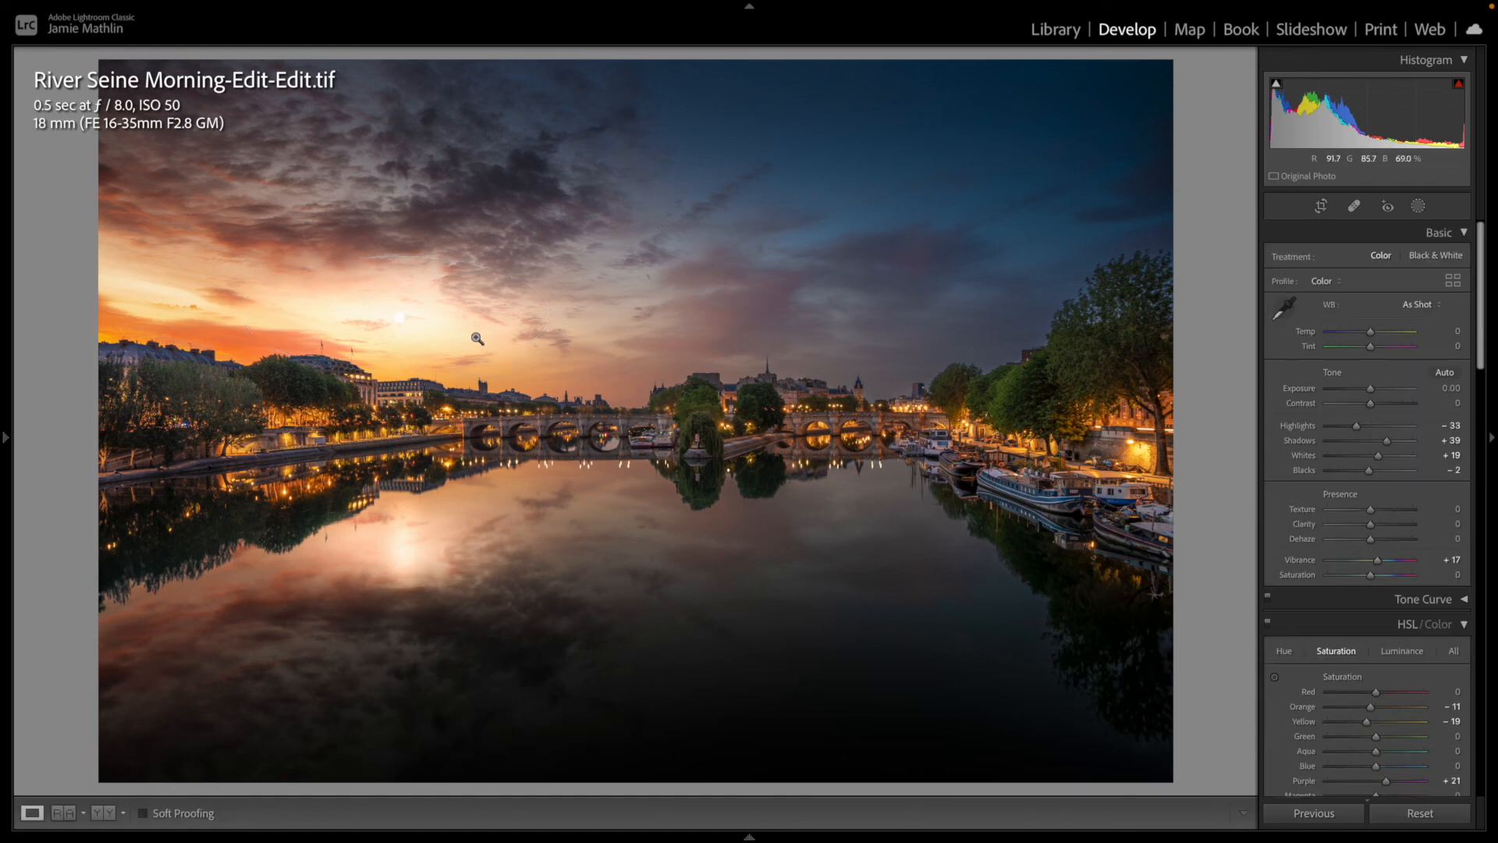
Step: Set the tiny sun mask in the sky (Mask 5) to Exposure 1.46 and Temp 34, and finish masking
{"action": "left_click", "coordinate": [1417, 206]}
{"action": "scroll", "coordinate": [1319, 319], "scroll_direction": "up", "scroll_amount": 1}
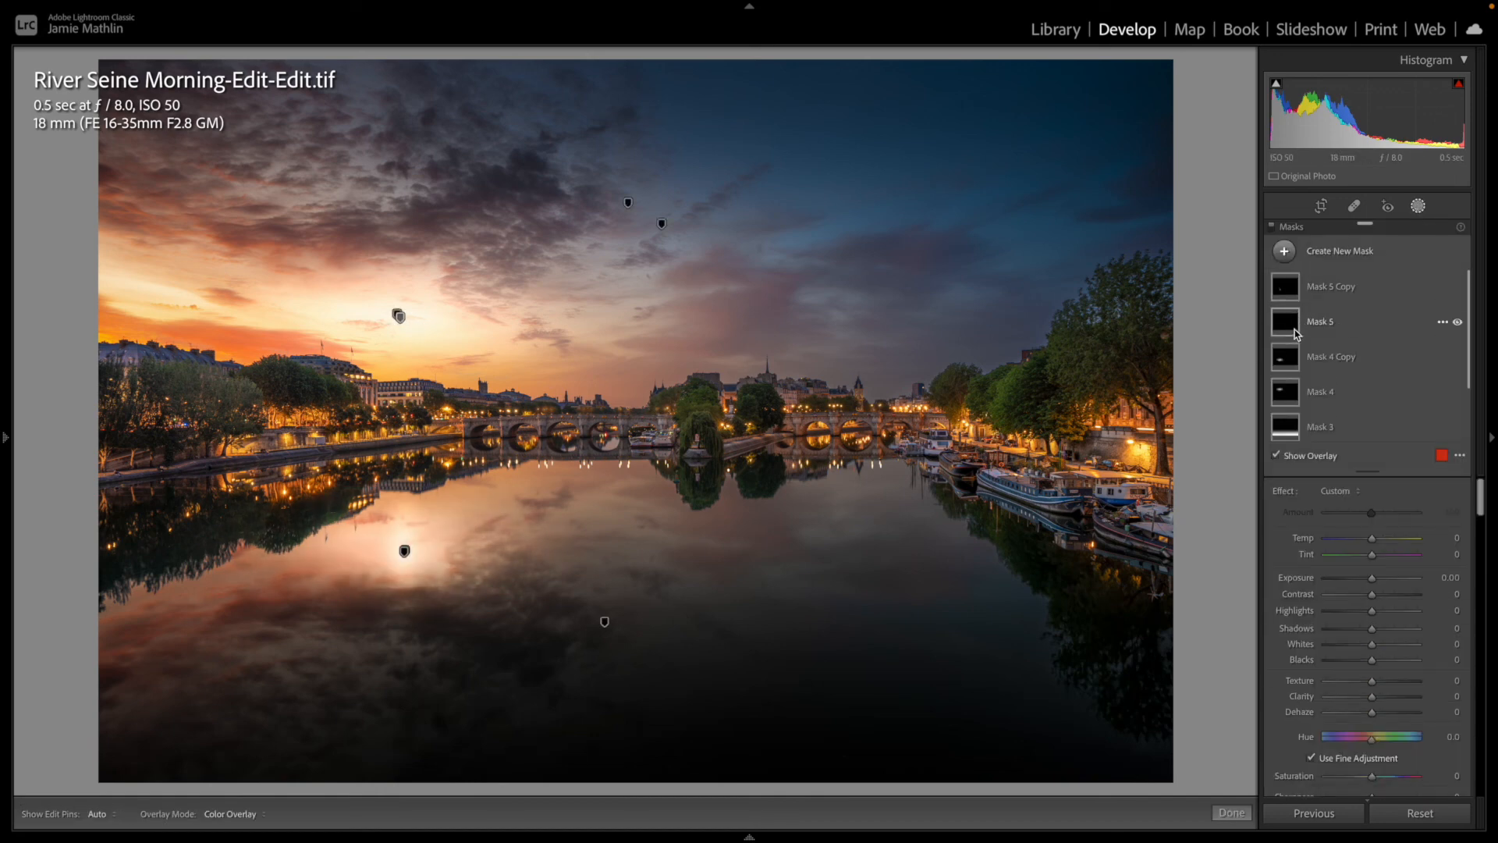
{"action": "left_click", "coordinate": [1287, 394]}
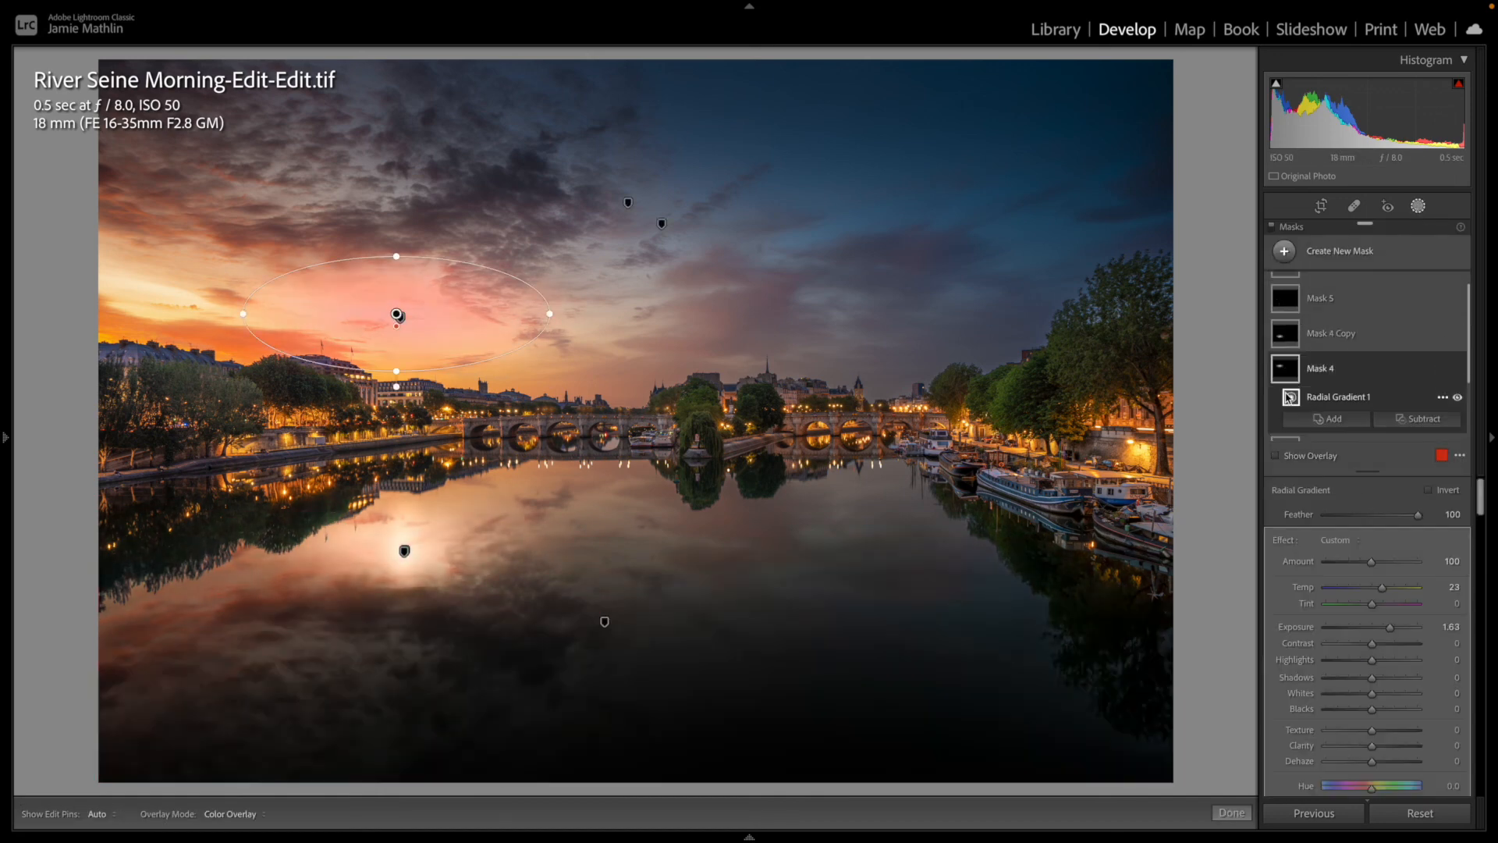
{"action": "left_click", "coordinate": [1318, 298]}
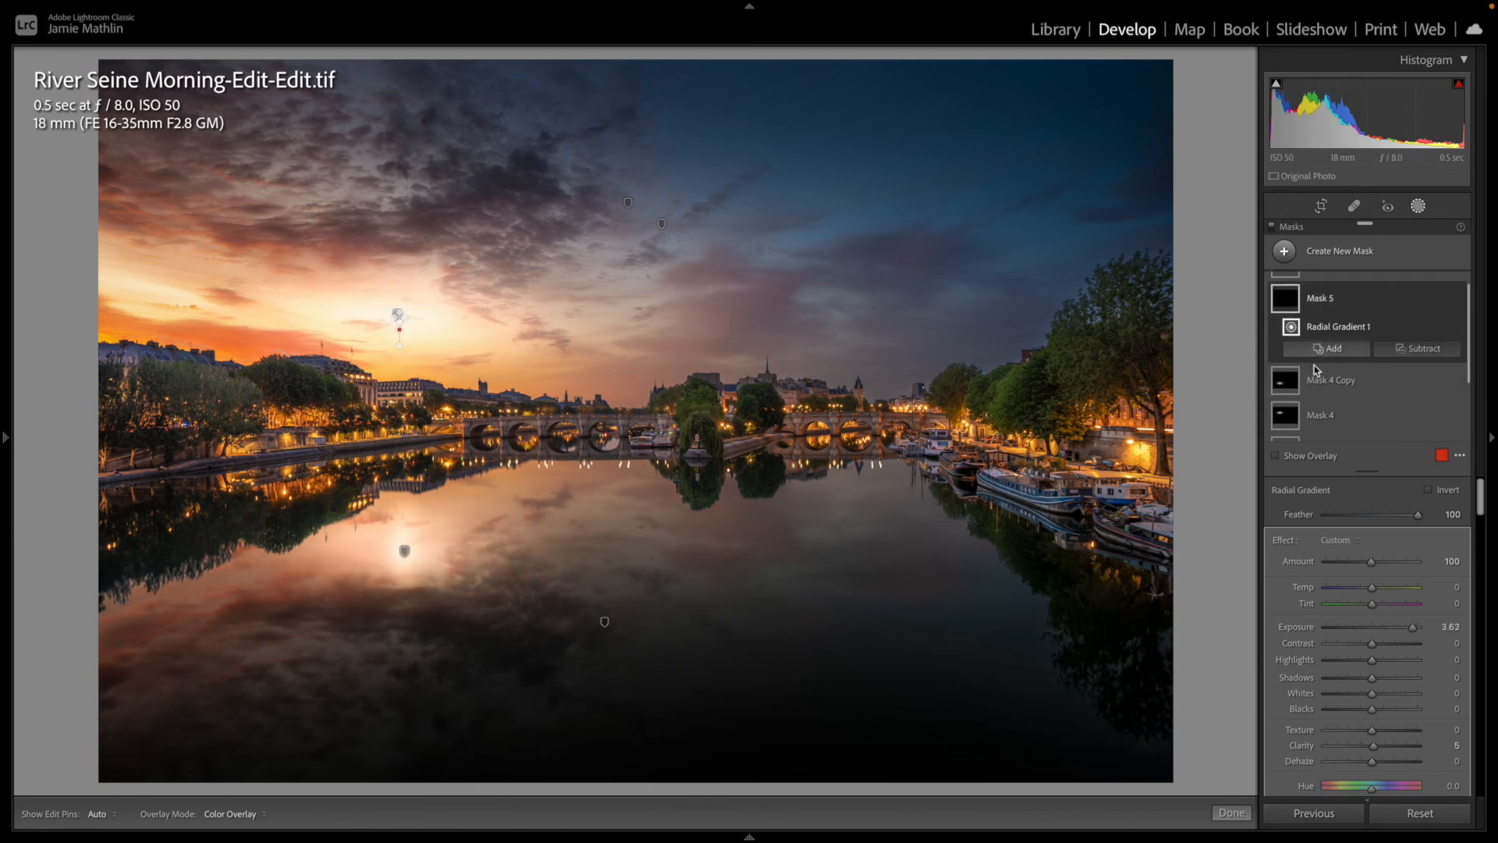
{"action": "left_click_drag", "start_coordinate": [1401, 631], "coordinate": [1386, 592]}
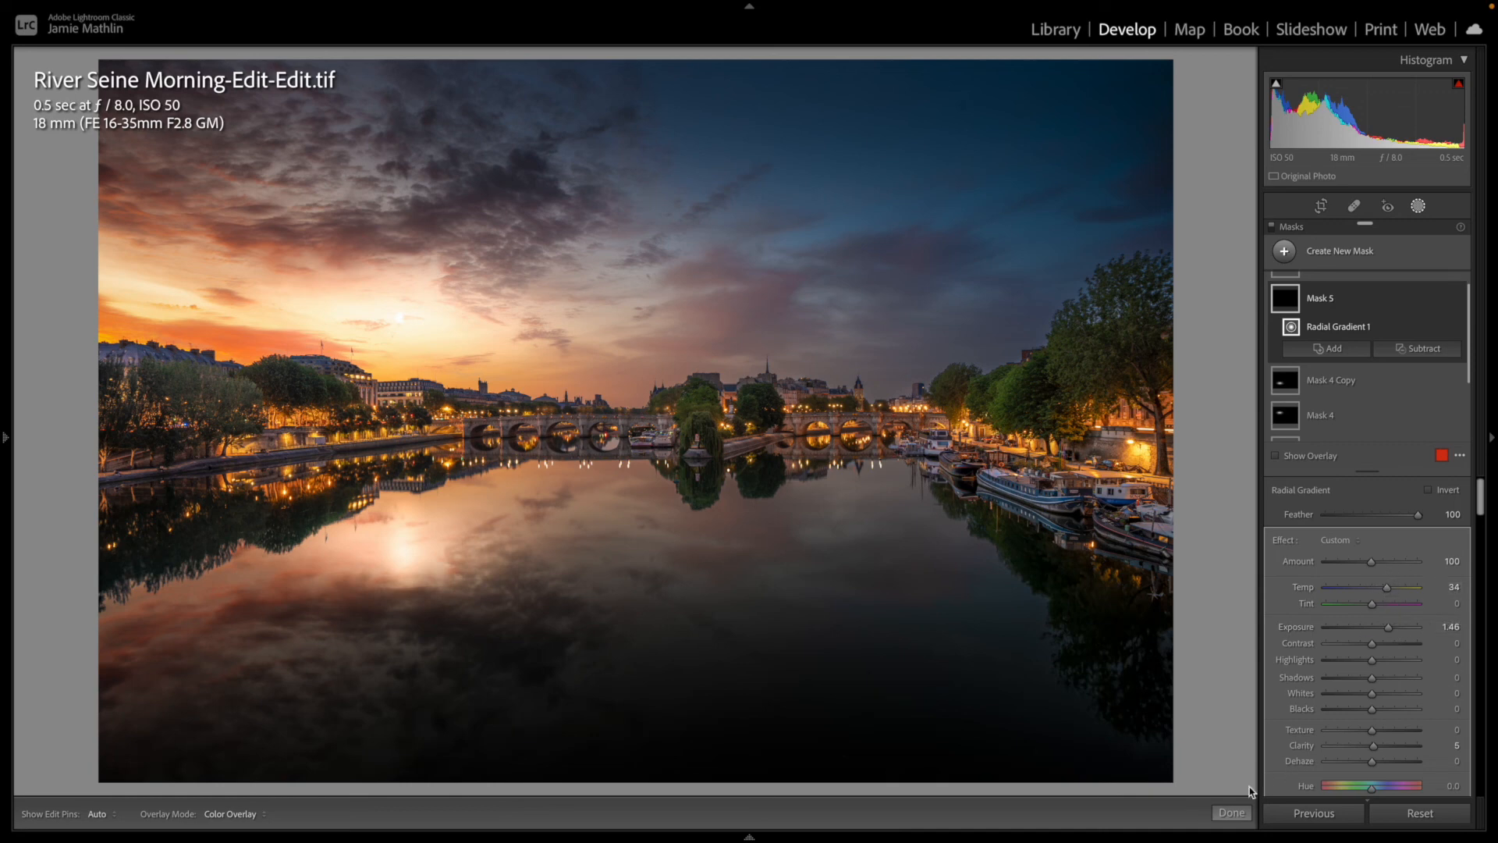
{"action": "left_click", "coordinate": [1232, 813]}
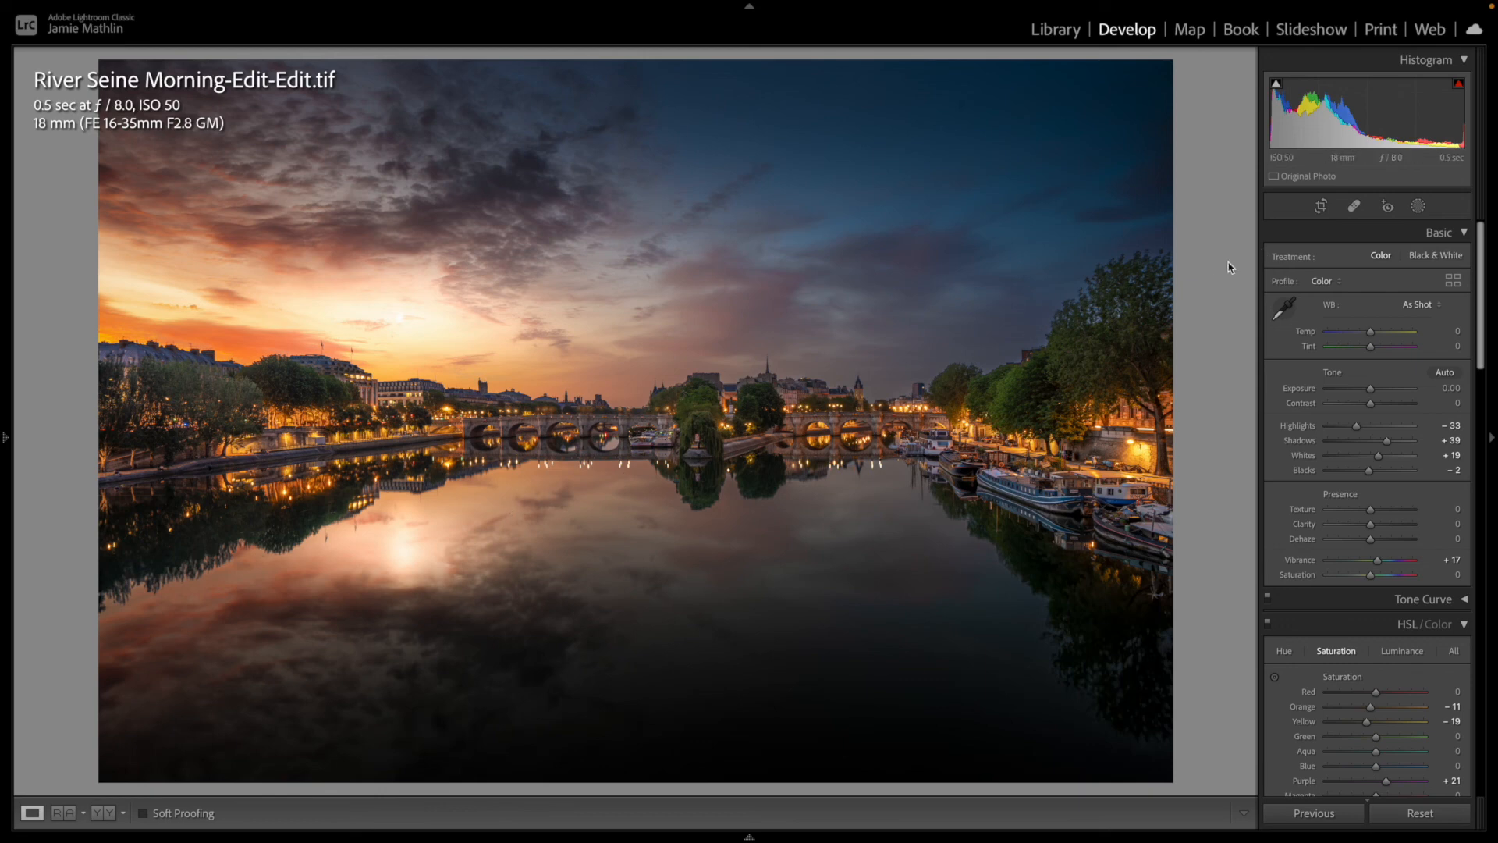
Step: Straighten the photo along the bridge, fine-tune the rotation to an angle of 0.20, and apply the crop
{"action": "left_click", "coordinate": [1319, 209]}
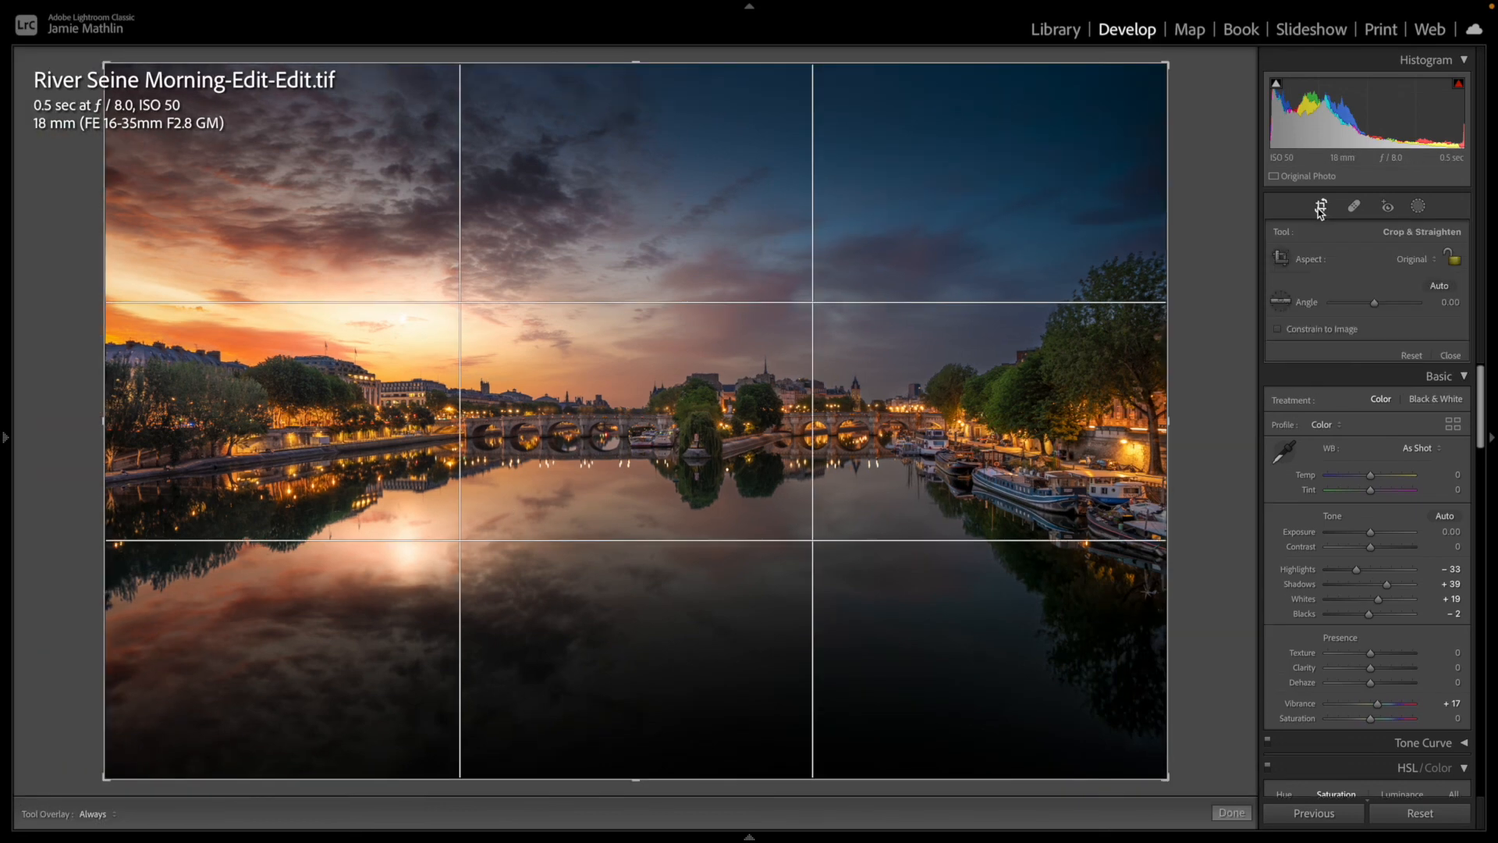
{"action": "left_click", "coordinate": [1281, 303]}
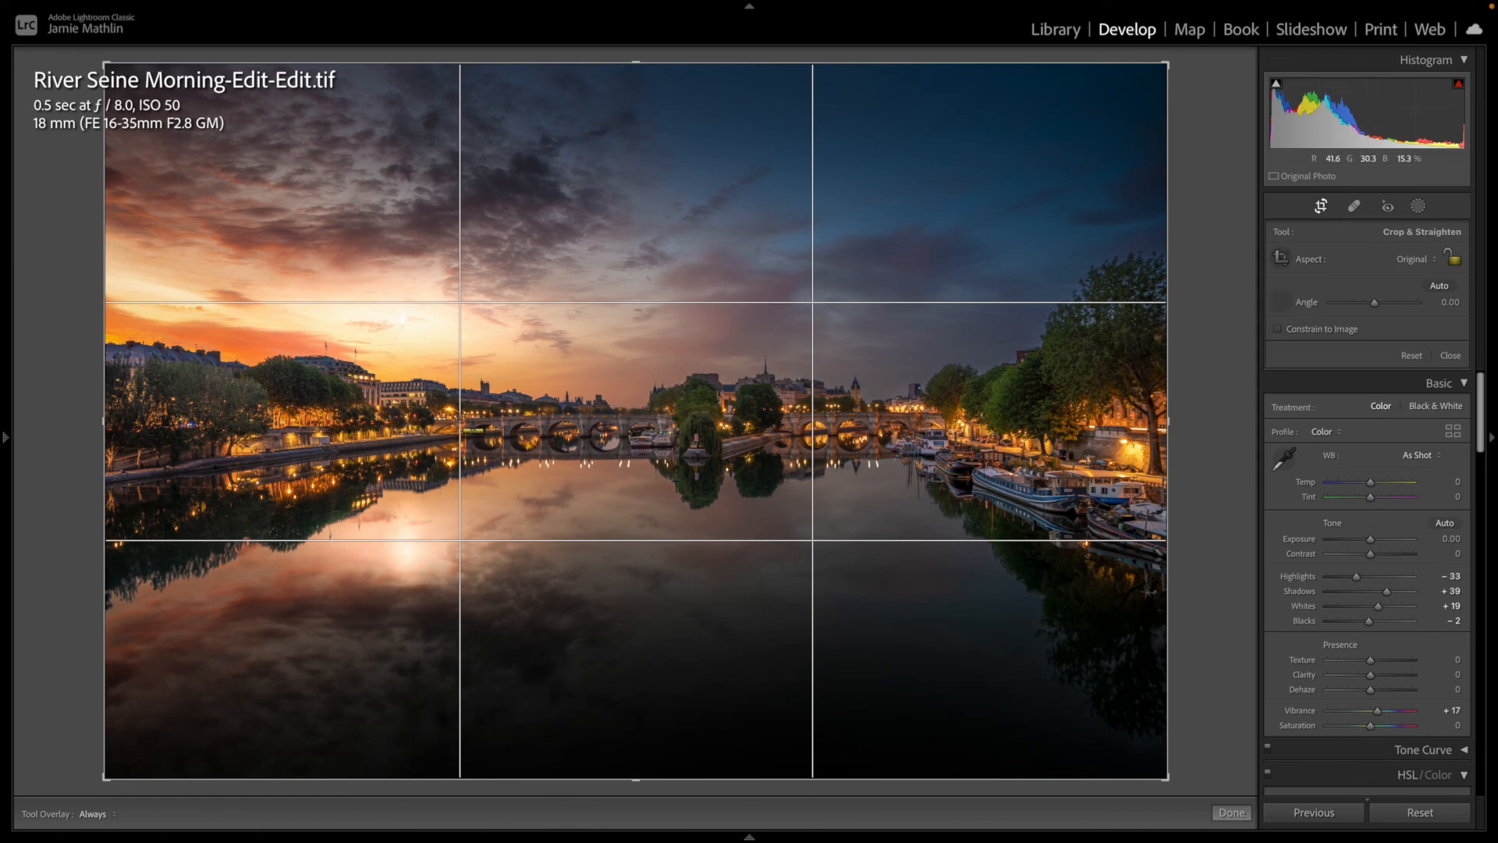
{"action": "left_click_drag", "start_coordinate": [465, 418], "coordinate": [947, 414]}
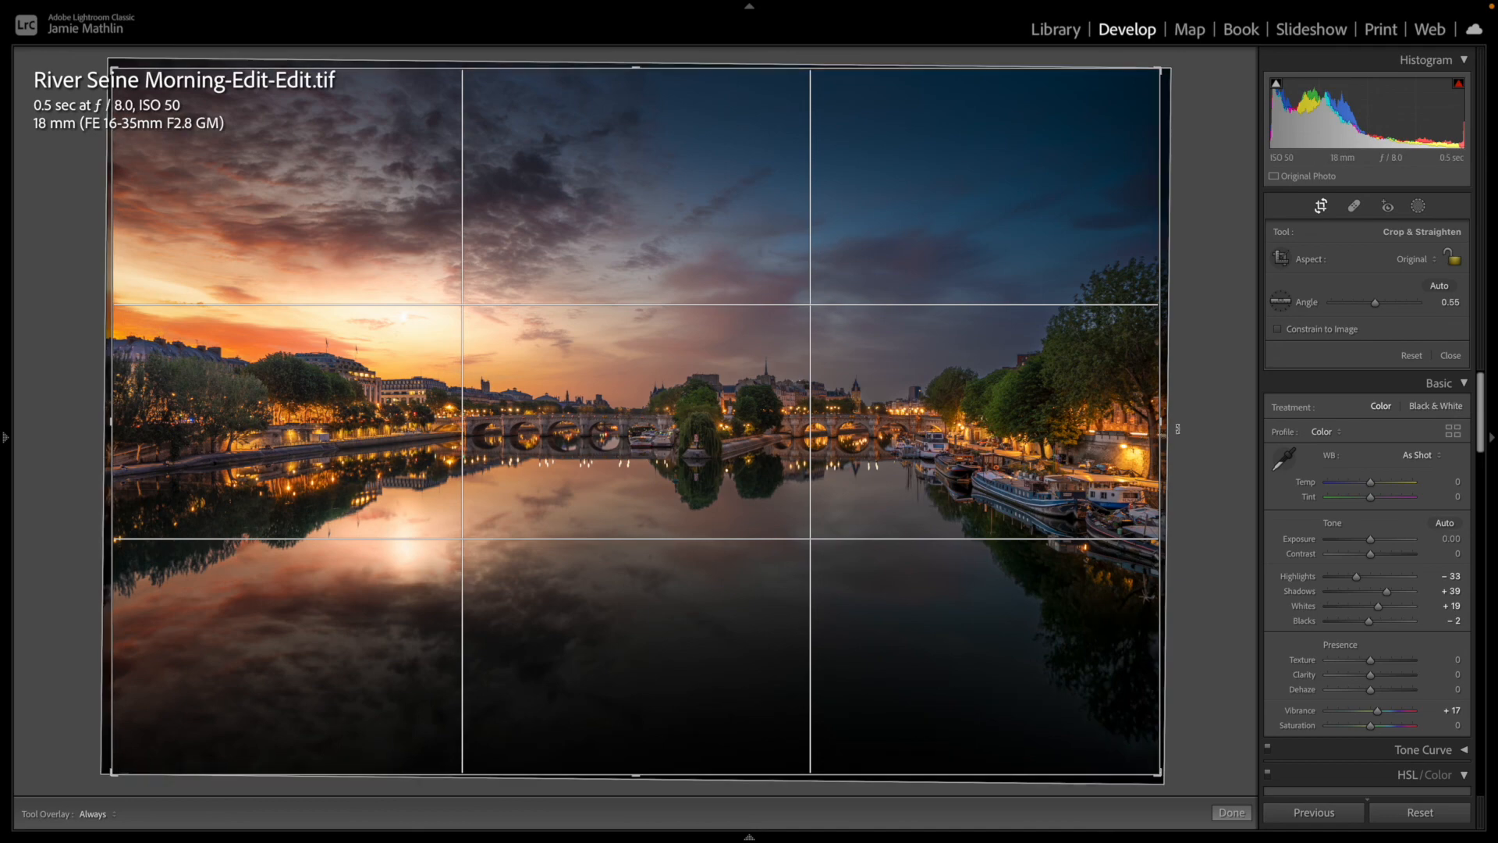
{"action": "left_click_drag", "start_coordinate": [1177, 427], "coordinate": [1178, 425]}
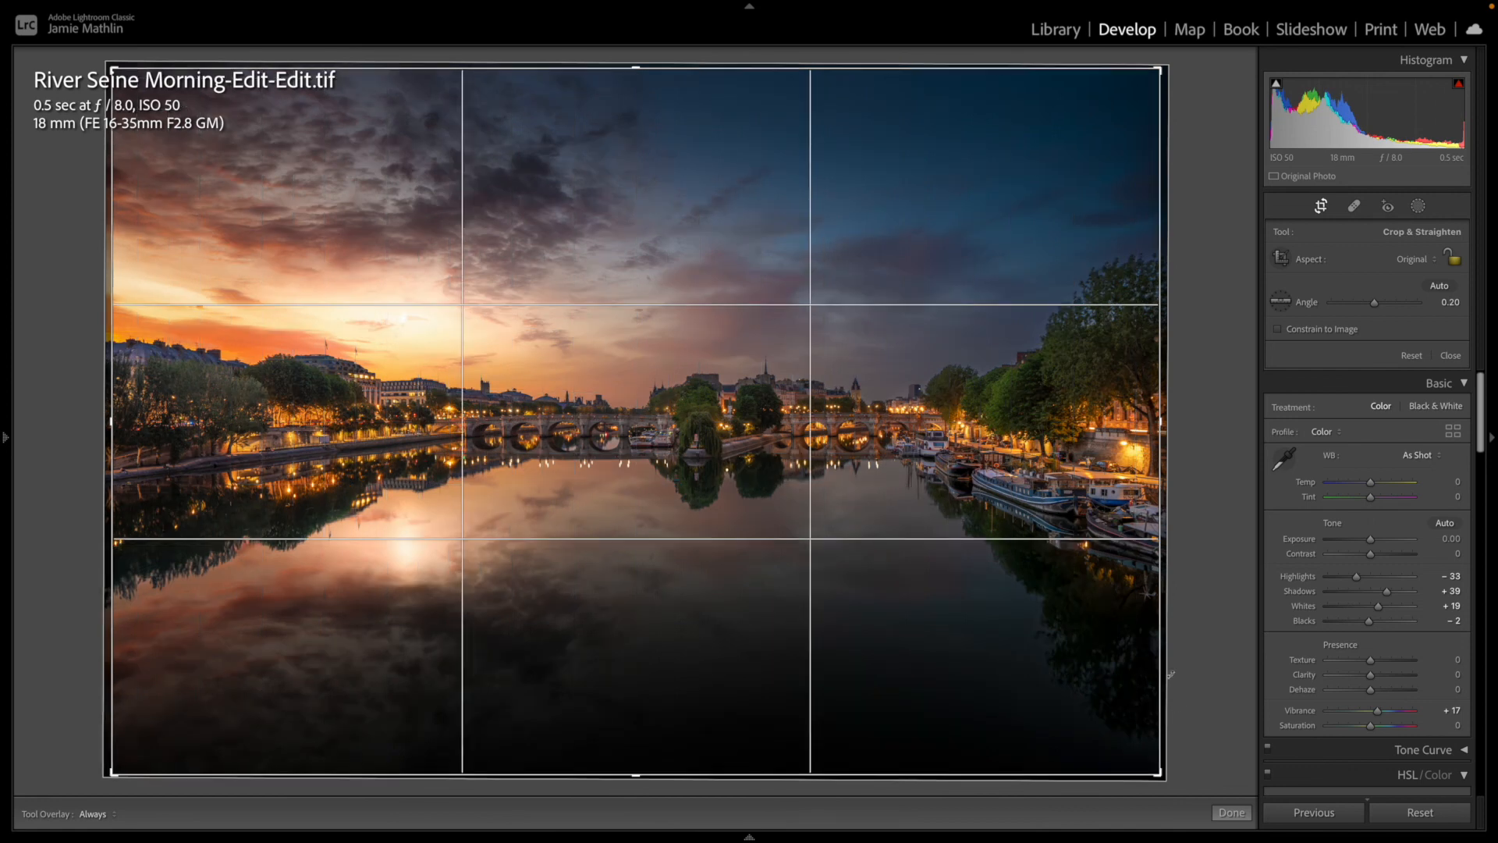
{"action": "left_click", "coordinate": [1231, 812]}
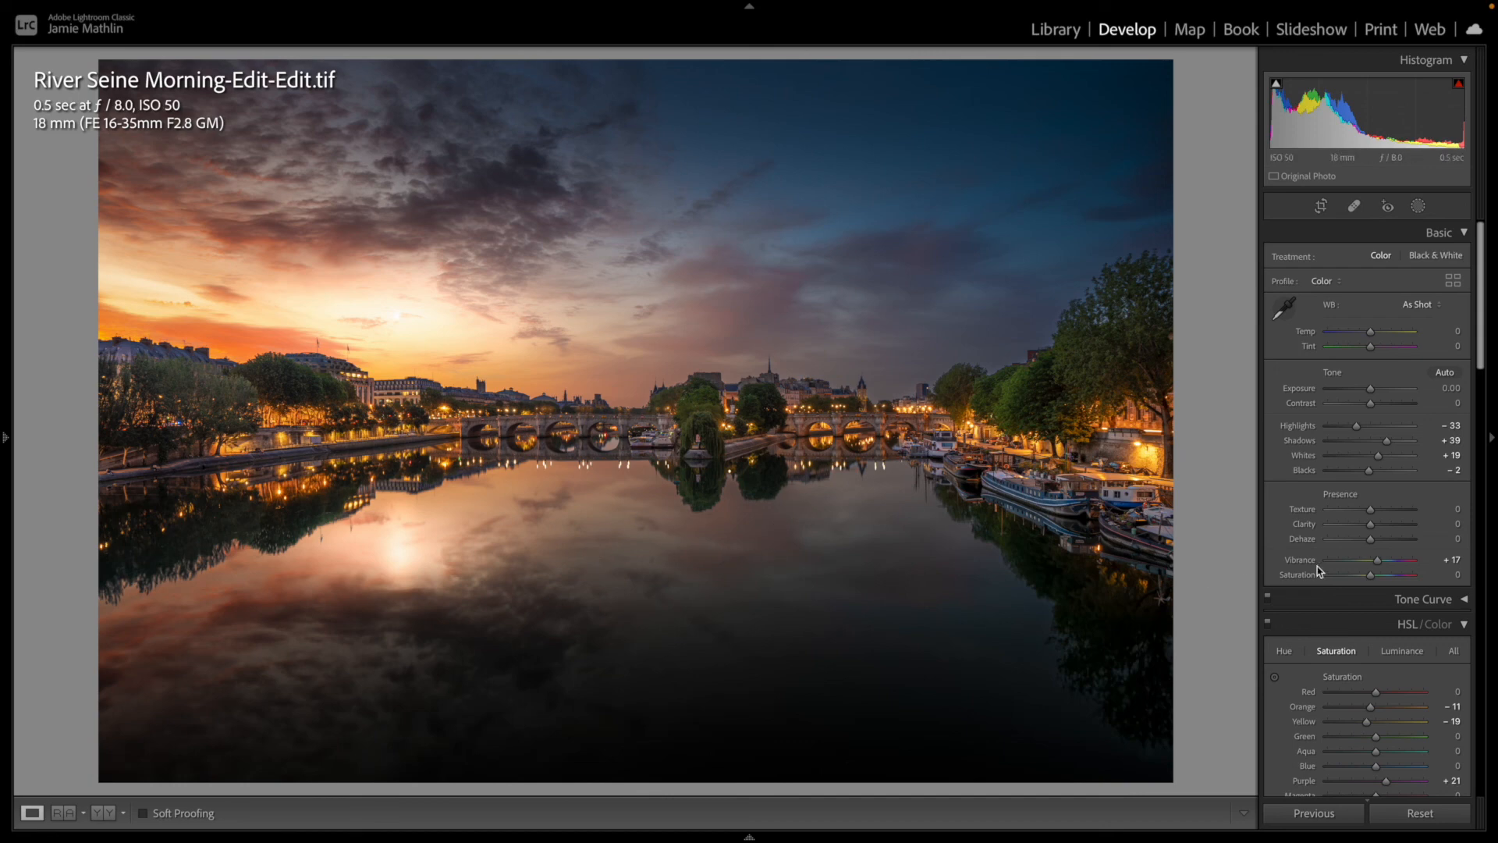
Step: Add a Highlight Priority post-crop vignette with Amount -18 and Feather 100, and preview the photo full screen
{"action": "scroll", "coordinate": [1318, 570], "scroll_direction": "down", "scroll_amount": 15}
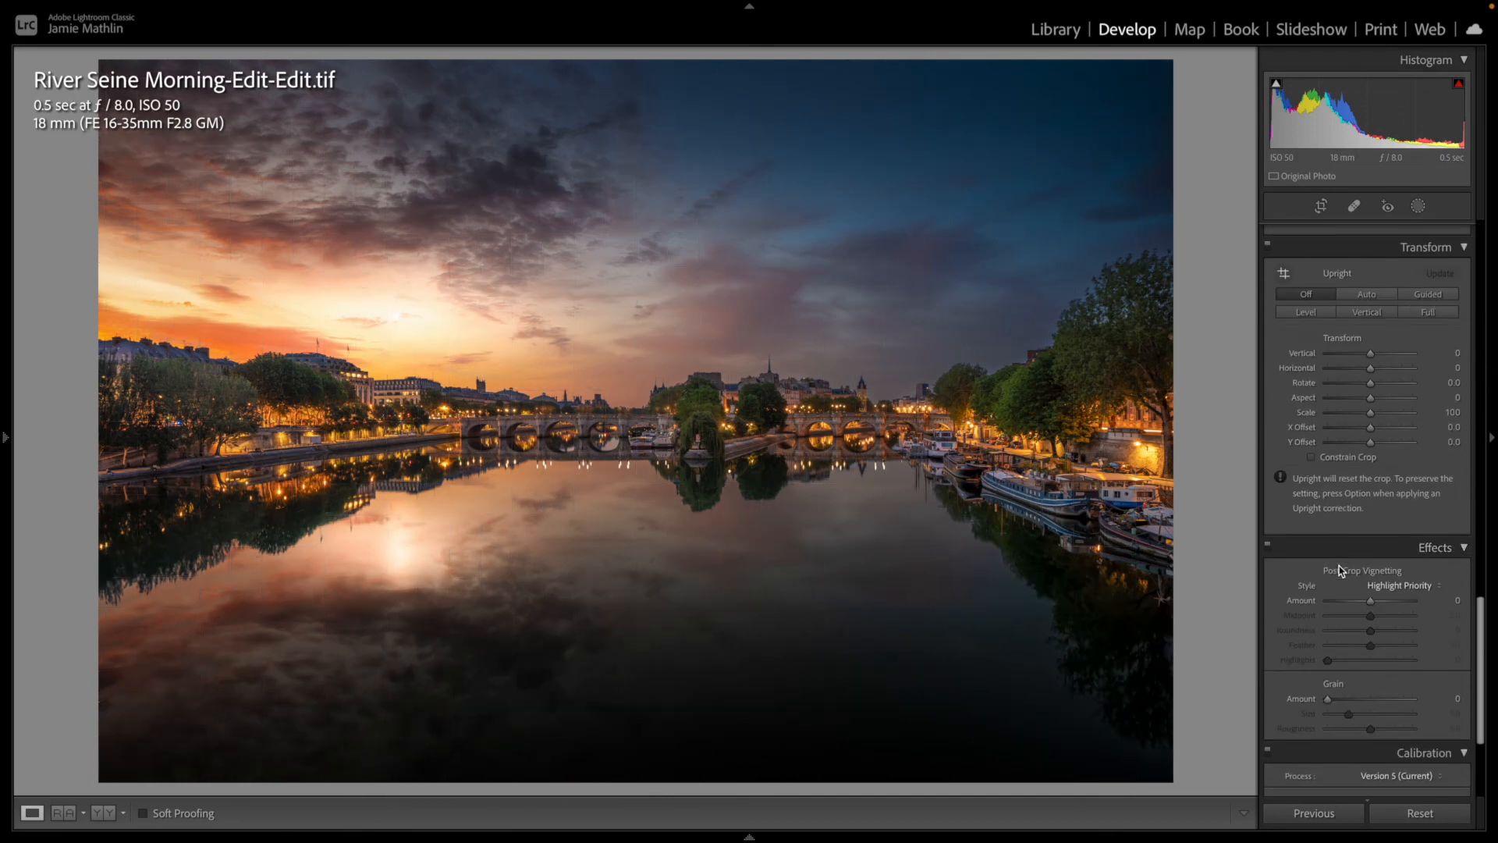
{"action": "scroll", "coordinate": [1338, 569], "scroll_direction": "down", "scroll_amount": 3}
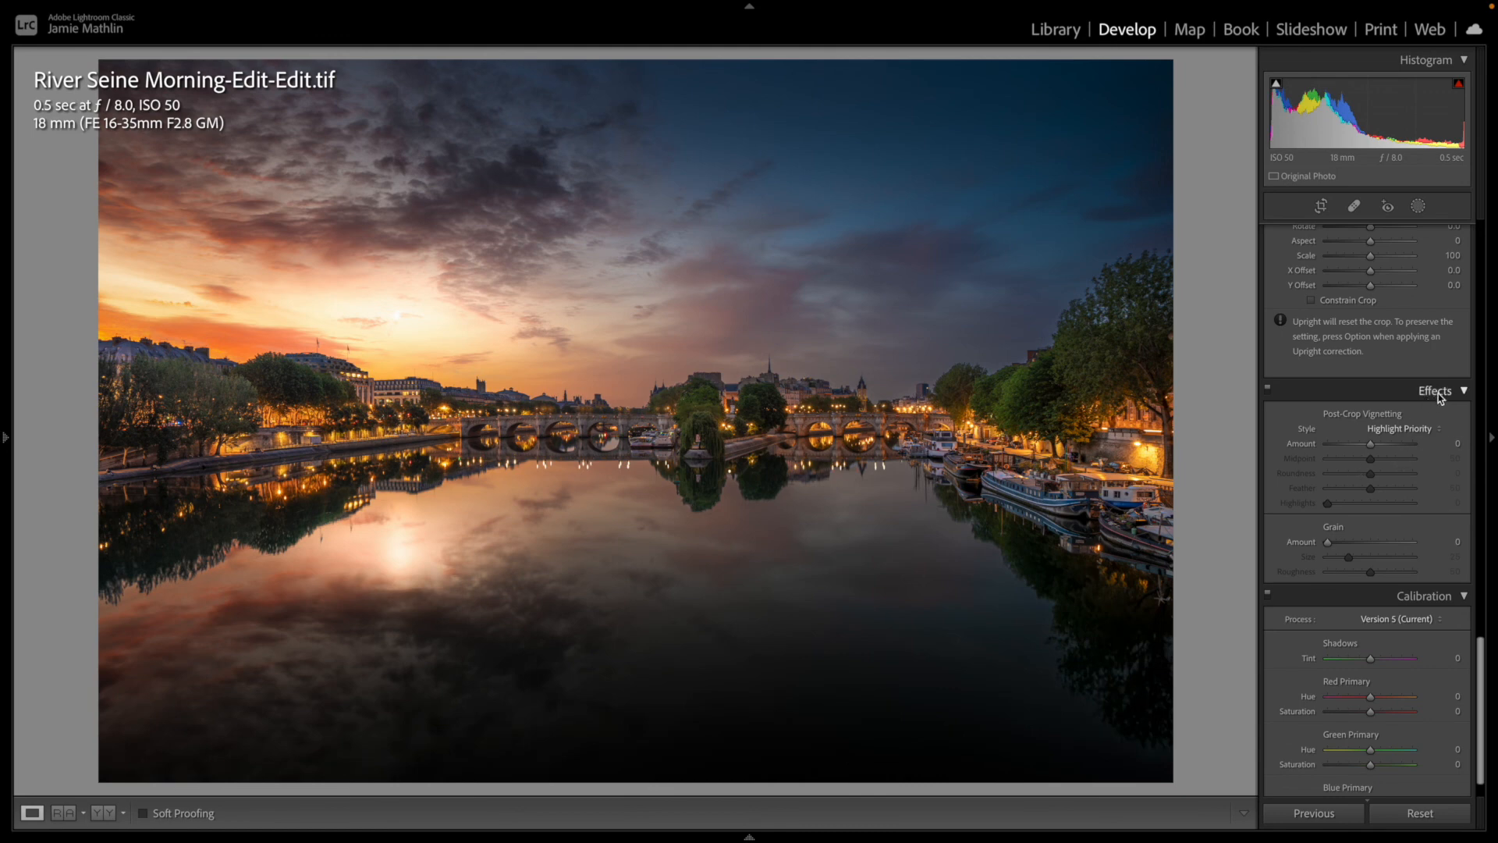
{"action": "left_click", "coordinate": [1360, 446]}
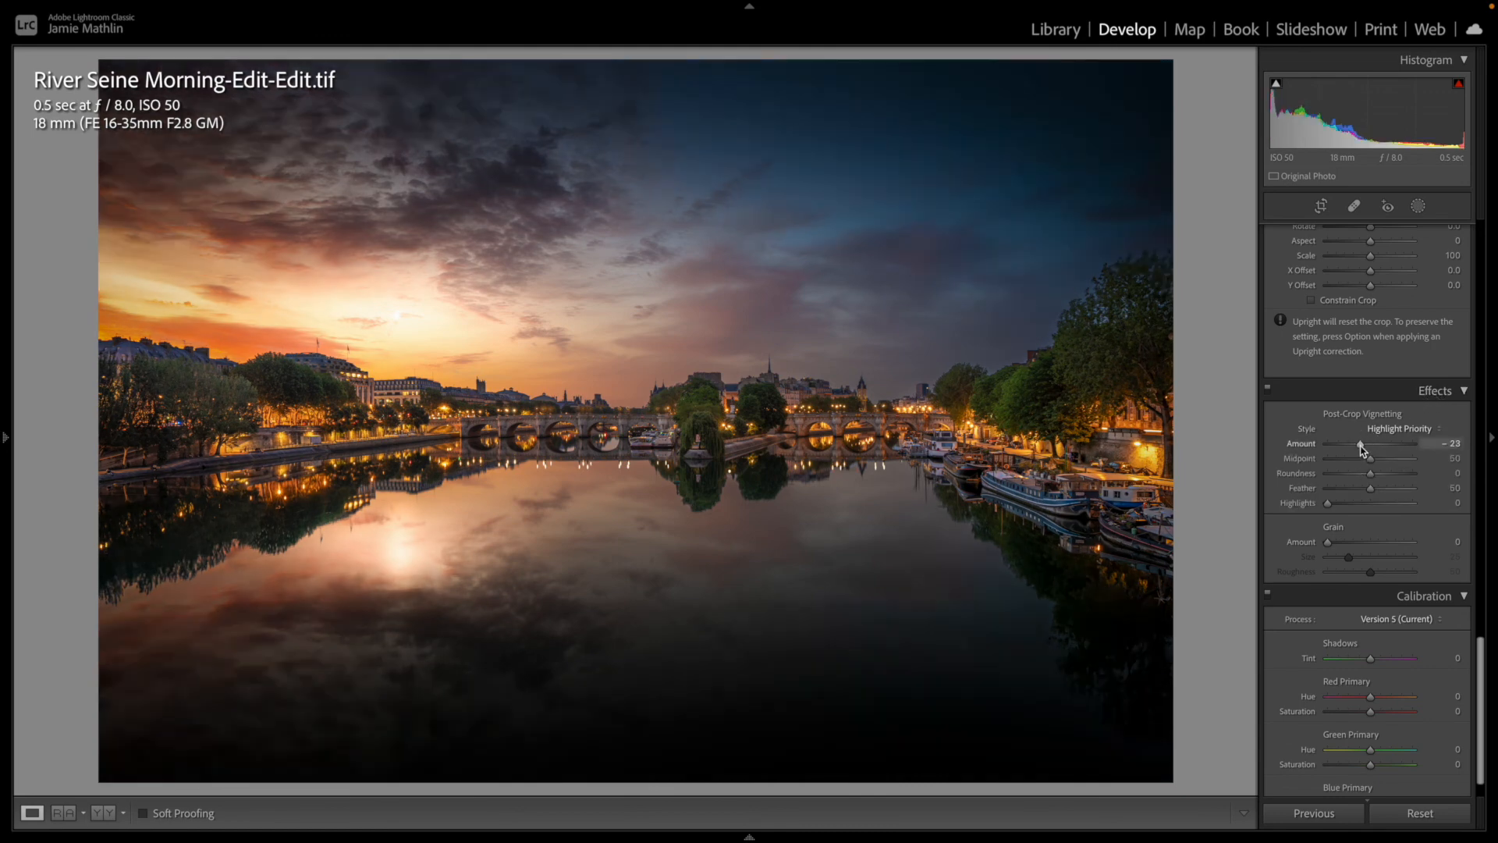
{"action": "left_click_drag", "start_coordinate": [1360, 446], "coordinate": [1420, 488]}
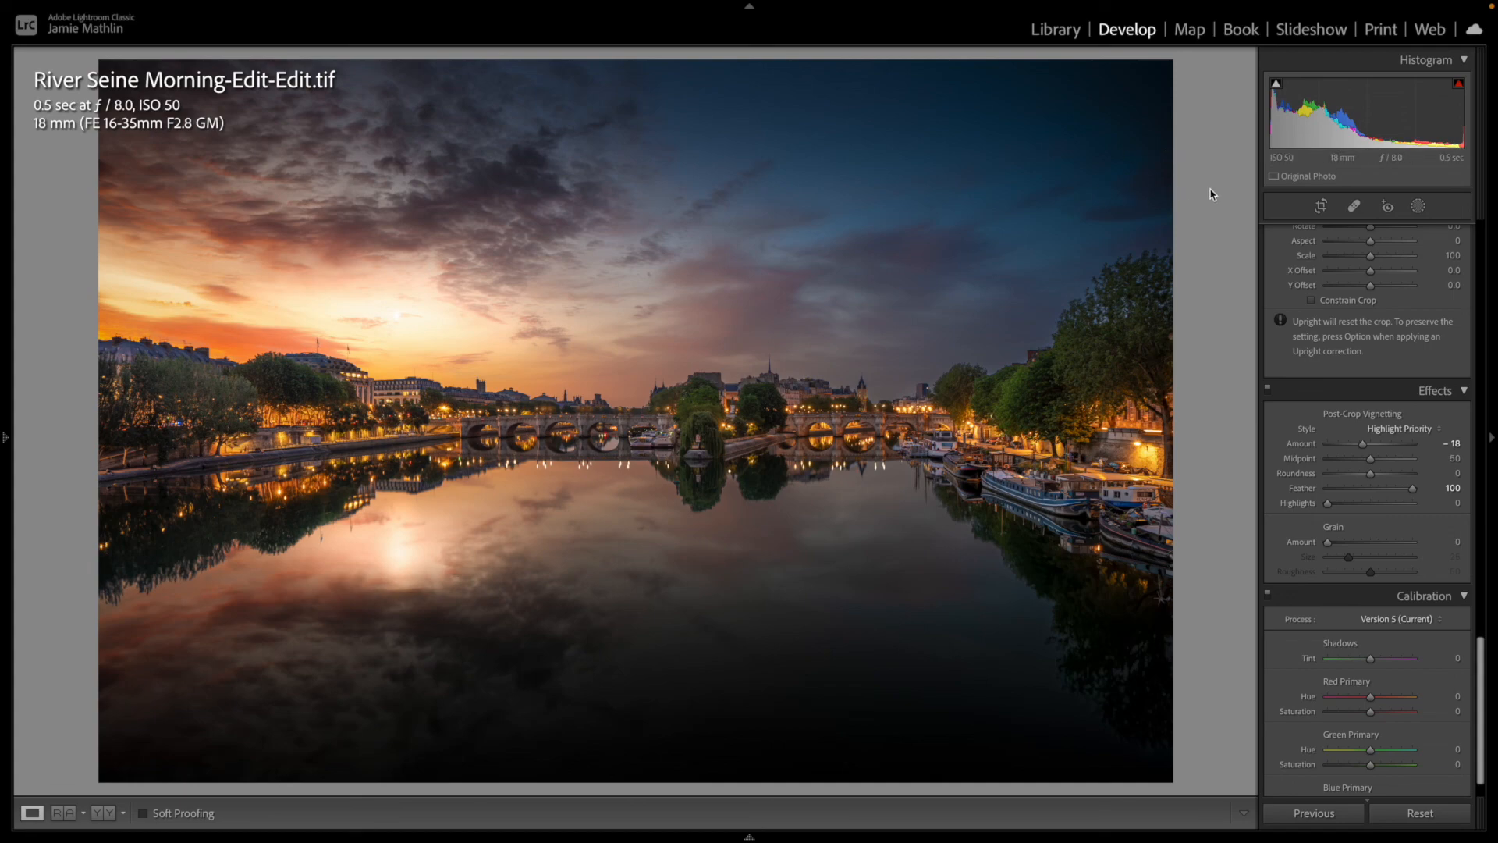
{"action": "key", "text": "f"}
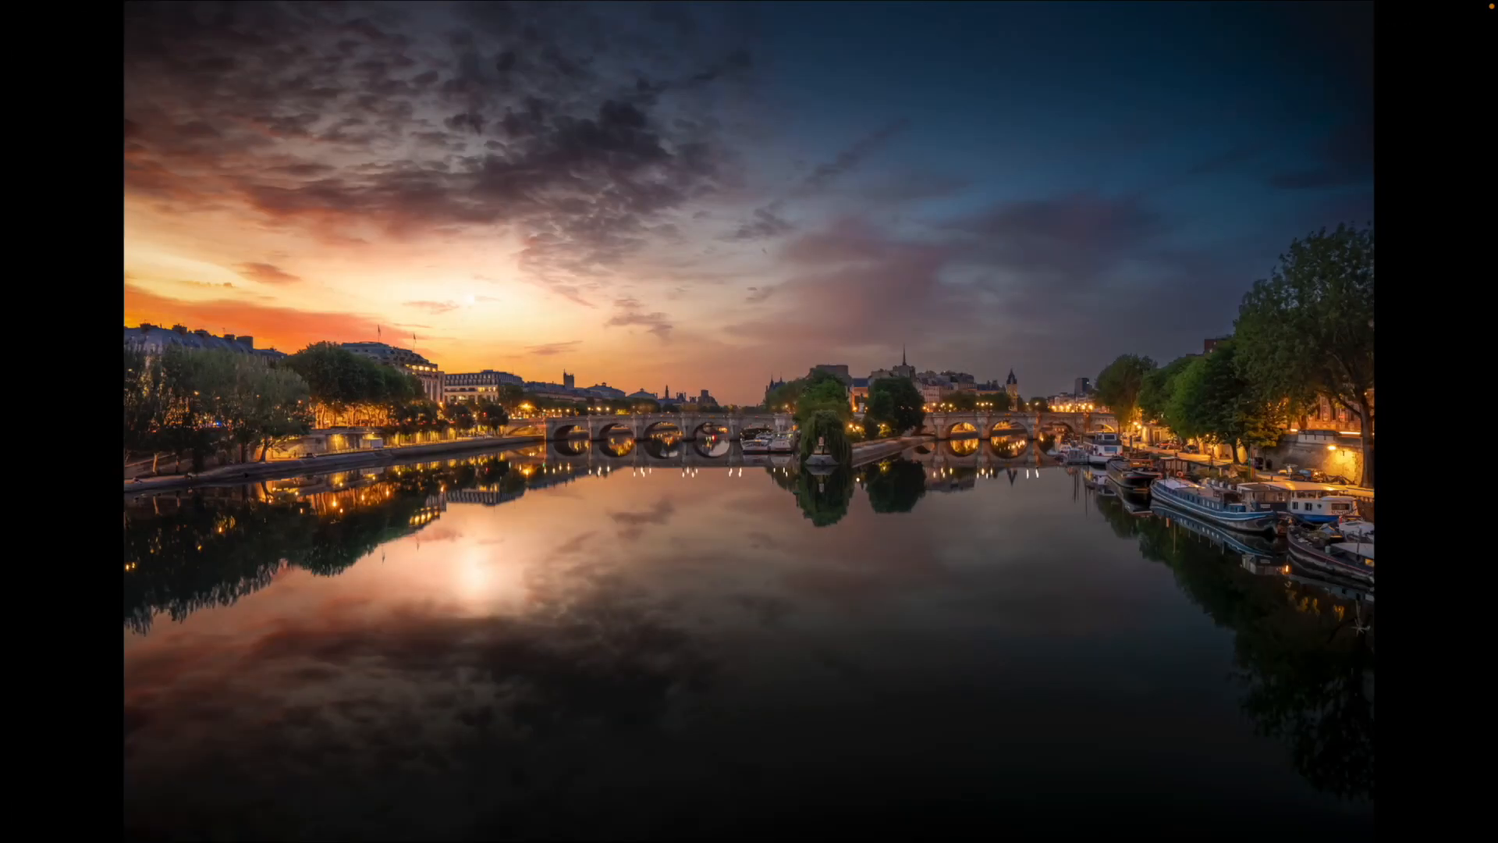